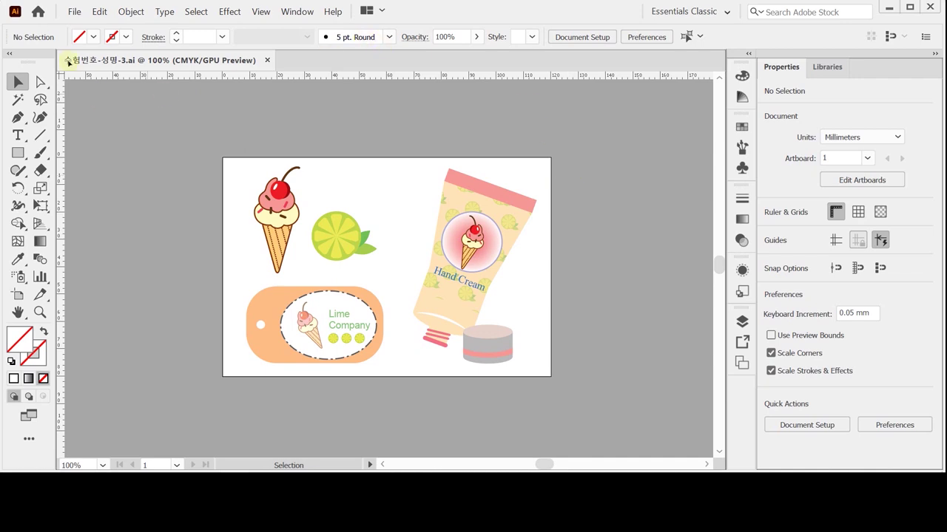
Step: Create a new CMYK document 120 mm wide and 80 mm high, with units in millimetres
click(72, 11)
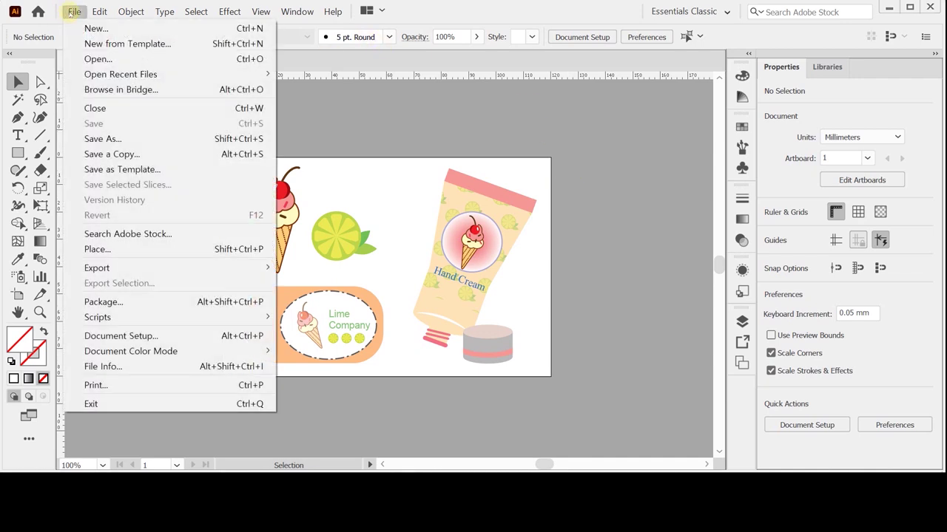
click(84, 28)
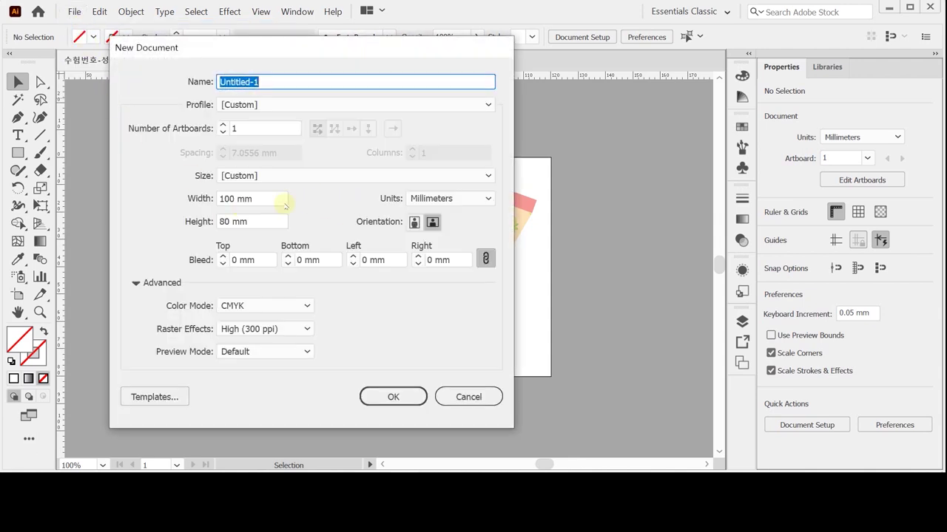
click(392, 198)
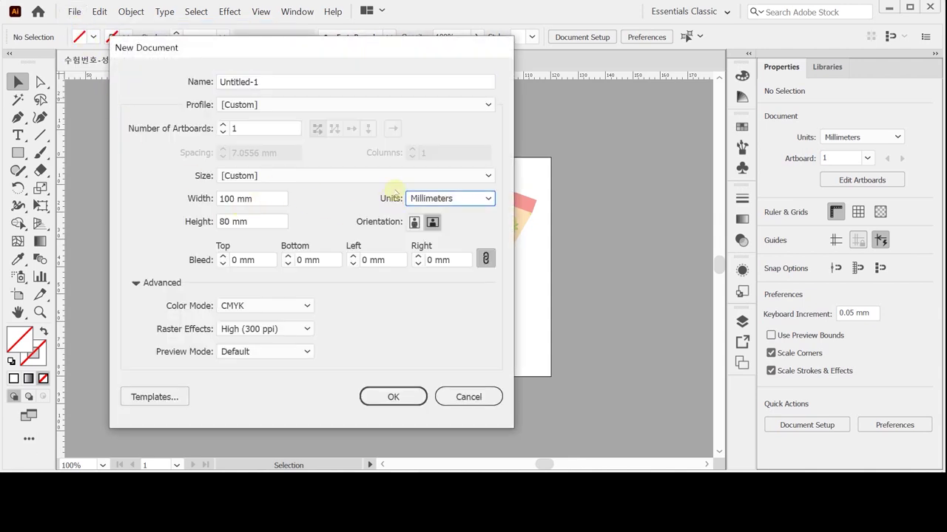
drag(259, 198, 217, 197)
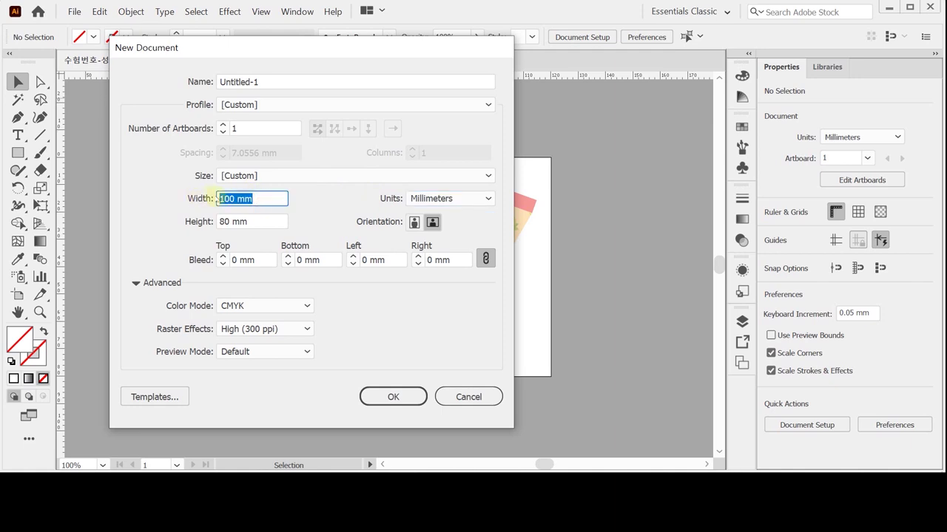
text(120)
key(Tab)
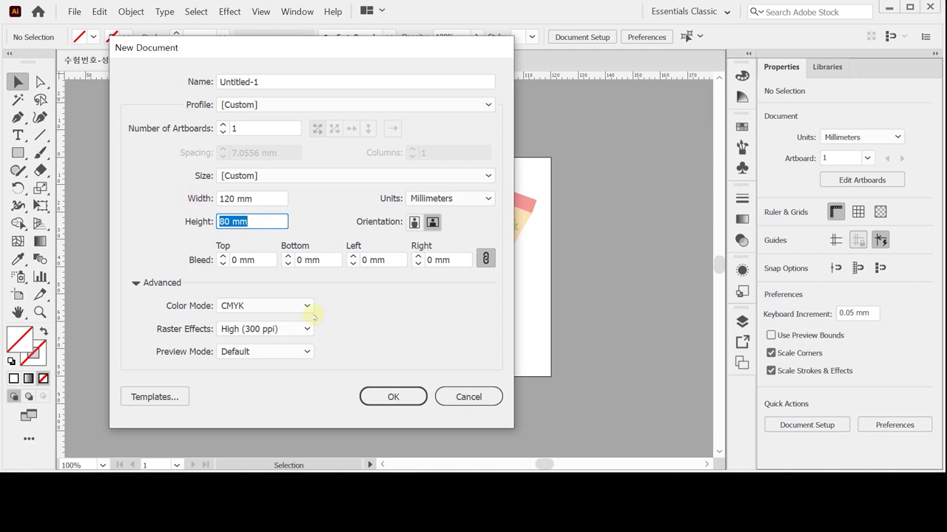
click(388, 397)
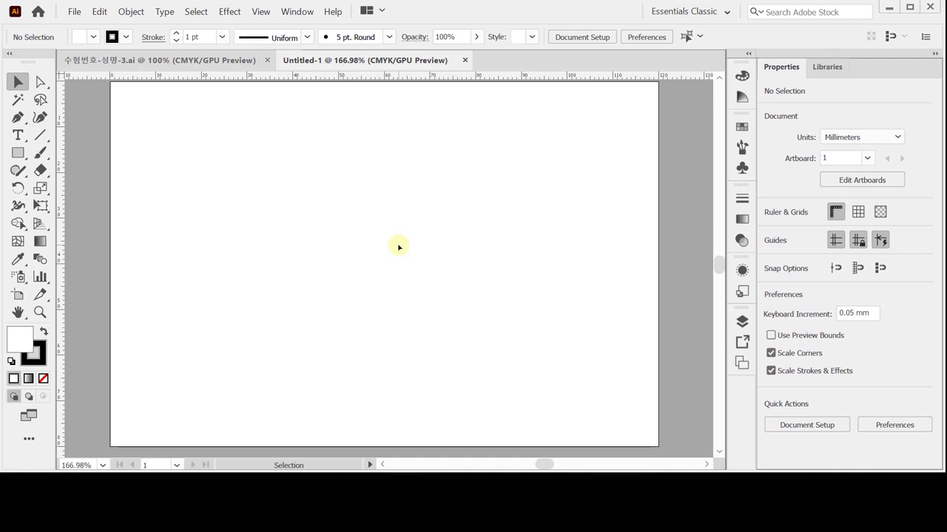
Step: Paste the guide lines into the new document and save it as an Adobe Illustrator file, version Illustrator 2020
key(ctrl+v)
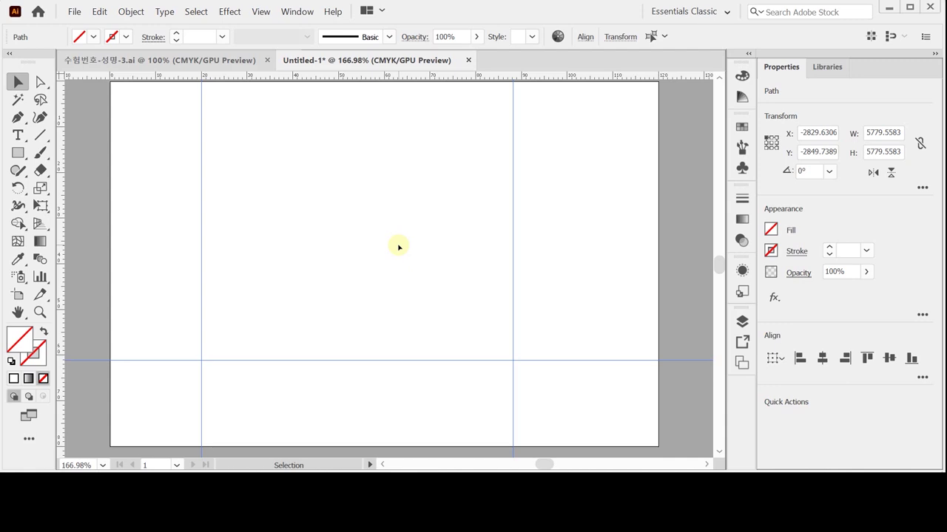
key(ctrl)
key(ctrl+s)
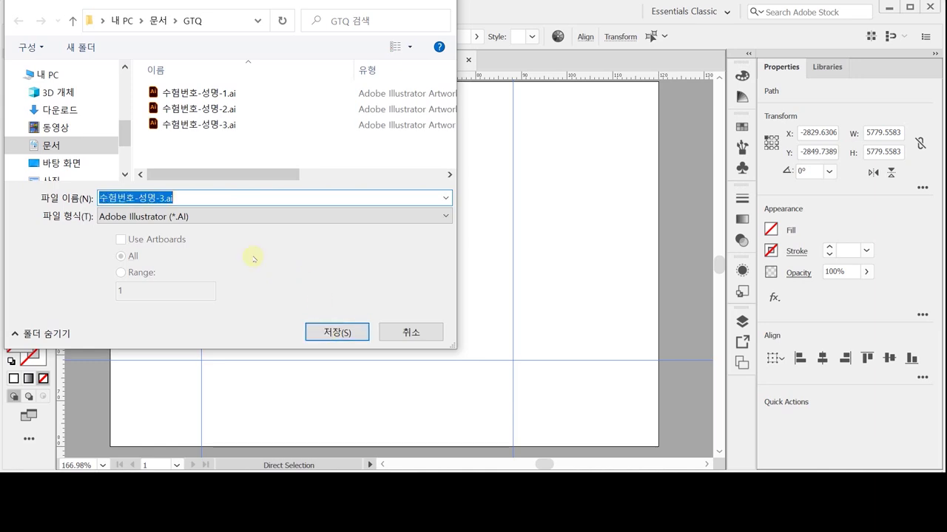
click(335, 332)
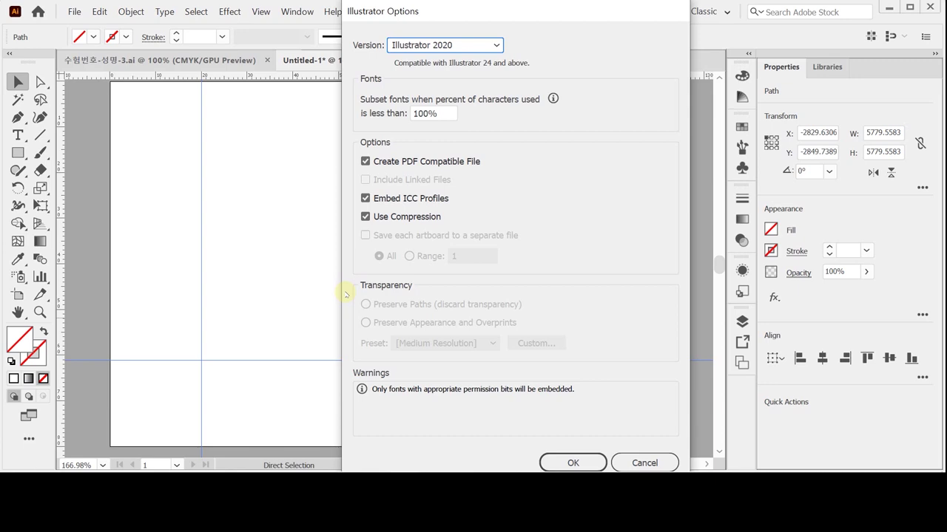
key(Escape)
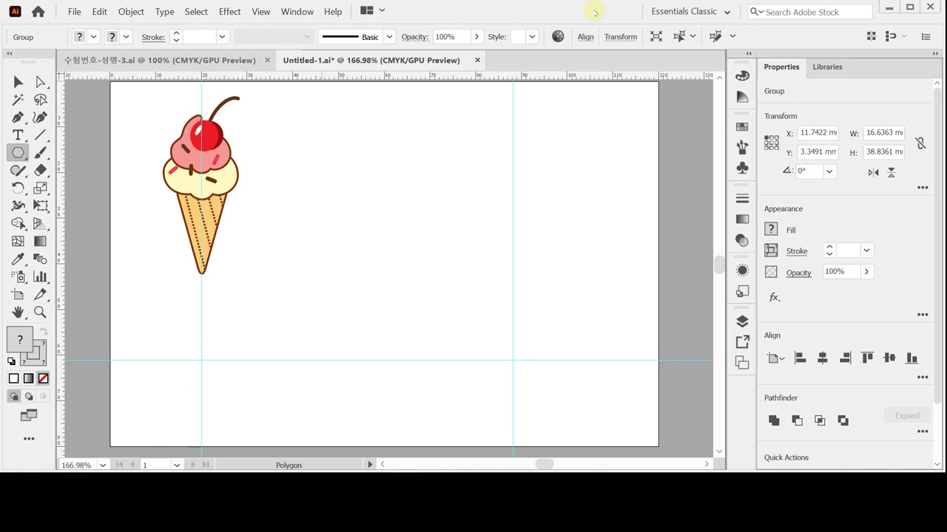
Step: Convert the reference ice cream artwork into guides
key(ctrl+5)
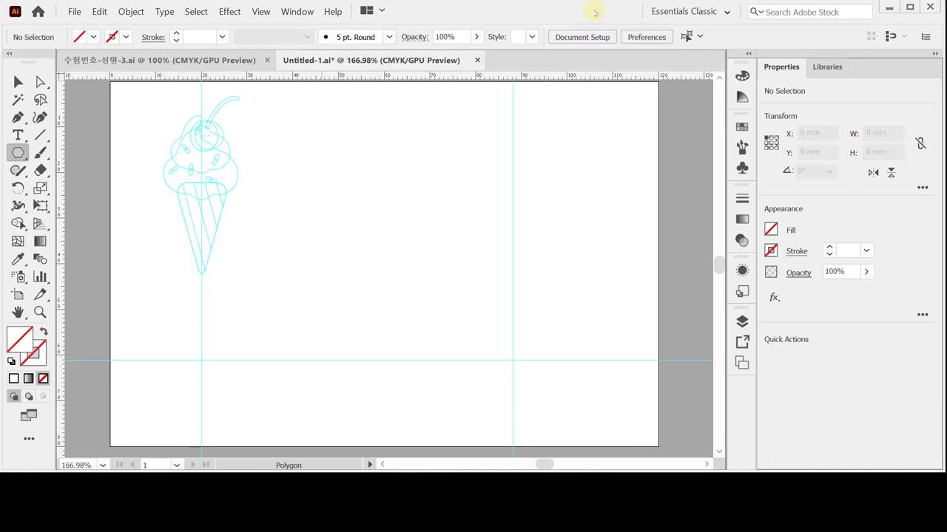
key(ctrl+plus)
drag(365, 249, 295, 237)
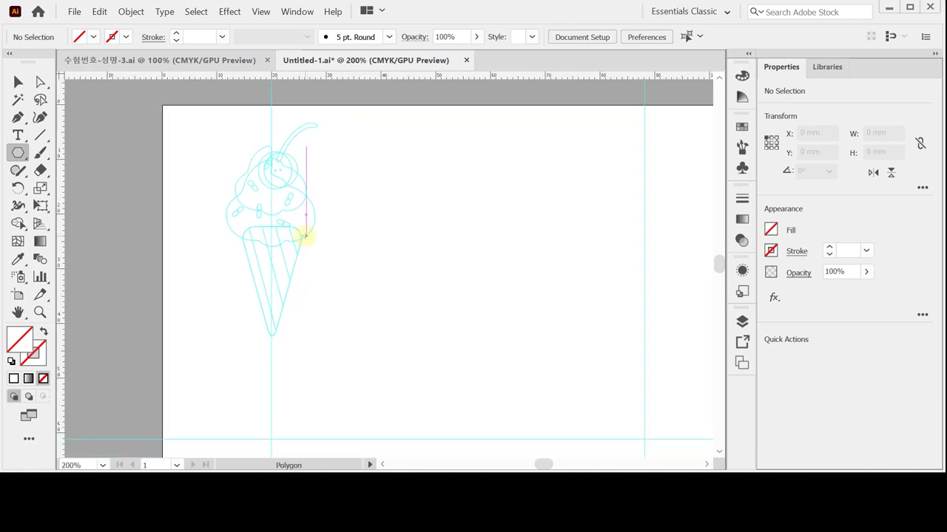
Step: Create a three-sided polygon with a 7 mm radius at the upper corner of the cone guide, keeping the shape tools floating
click(16, 151)
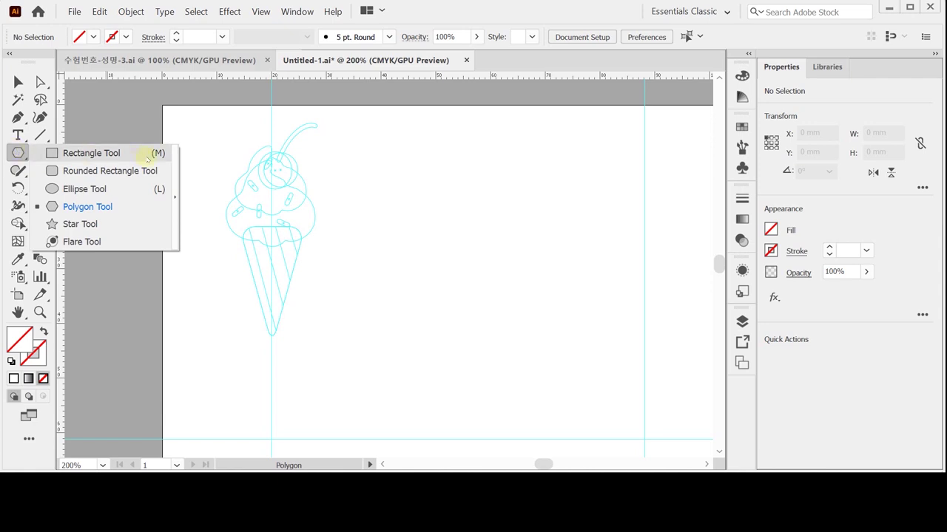
drag(176, 171, 139, 139)
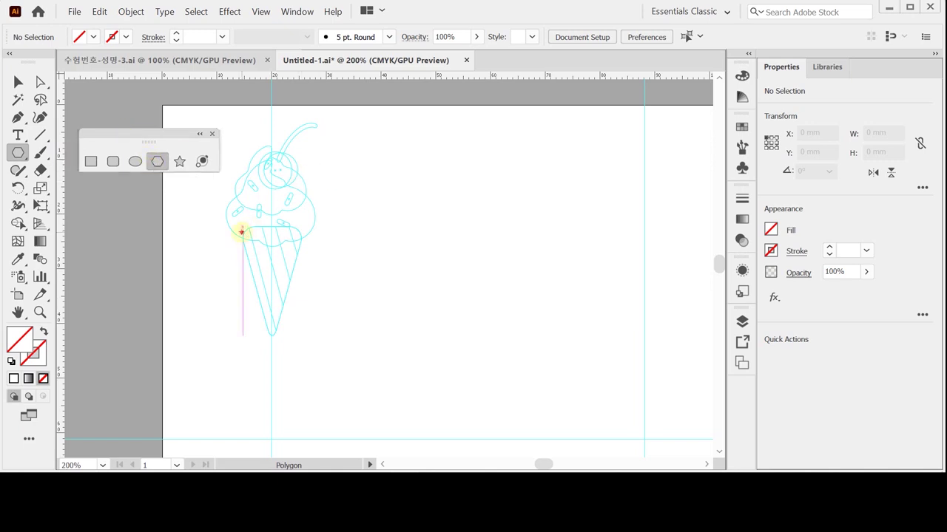
click(242, 232)
drag(252, 102, 199, 101)
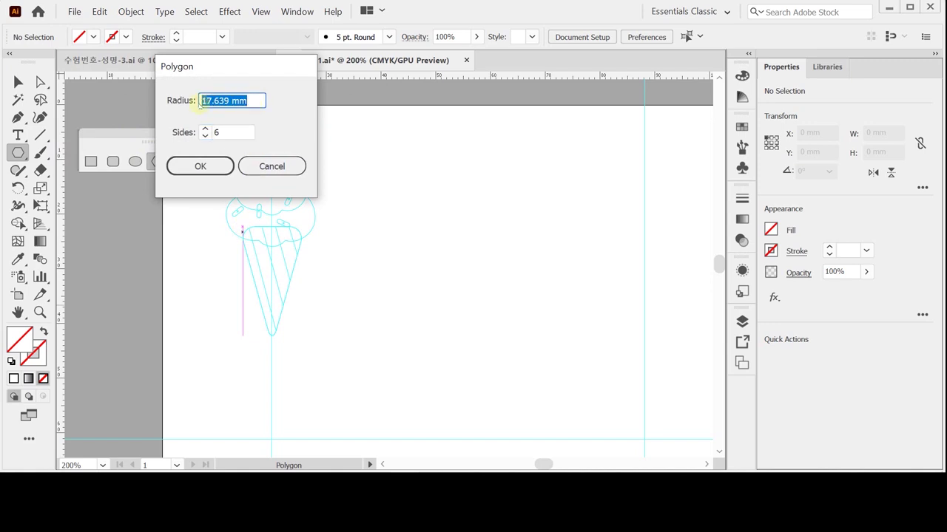
text(7)
click(205, 136)
click(205, 136)
click(205, 136)
click(201, 167)
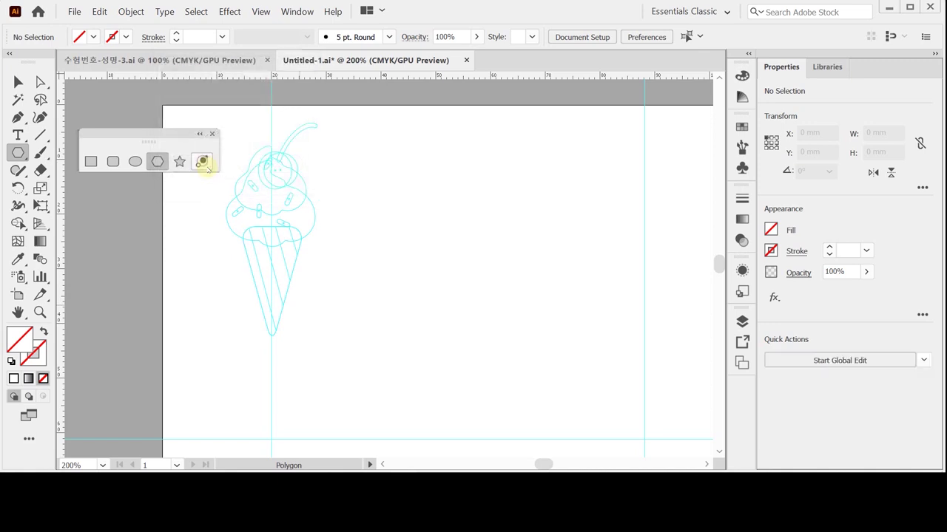
Step: Float the expanded Color panel and give the triangle a fill of C0 M20 Y60 K0 with no stroke
click(11, 360)
drag(742, 75, 571, 118)
double_click(574, 122)
double_click(574, 125)
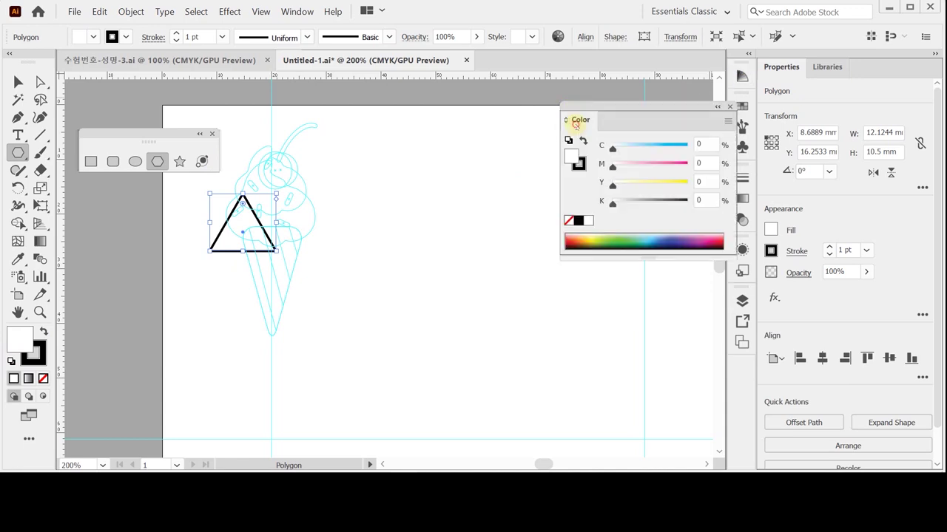
click(578, 164)
click(568, 221)
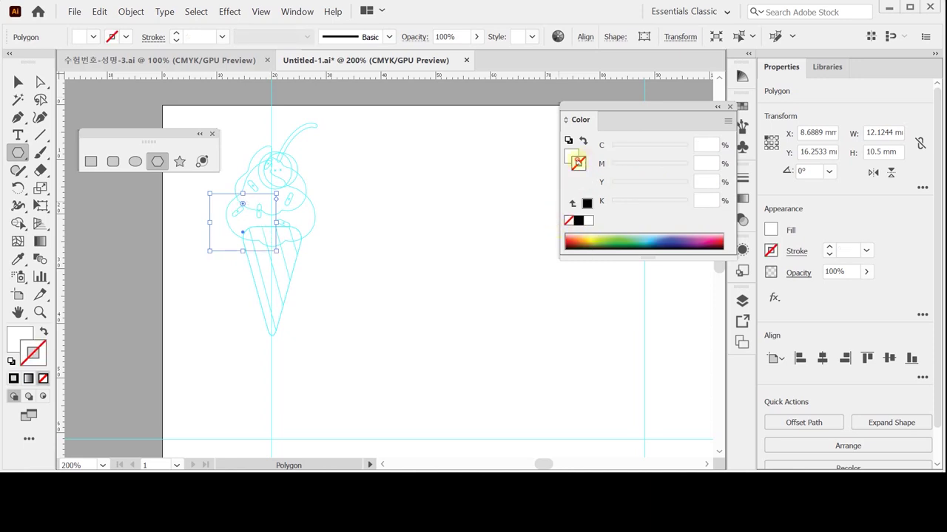
click(573, 156)
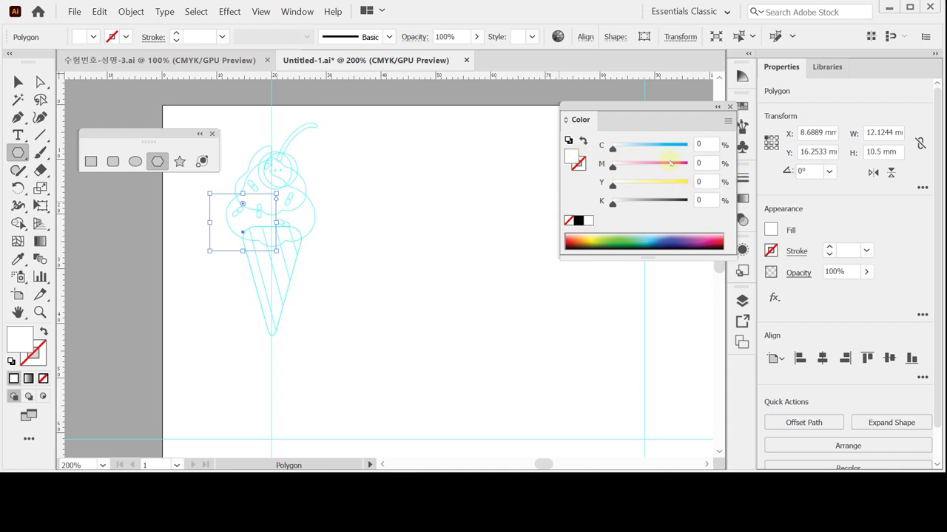
click(704, 163)
text(20)
key(Tab)
text(60)
key(Return)
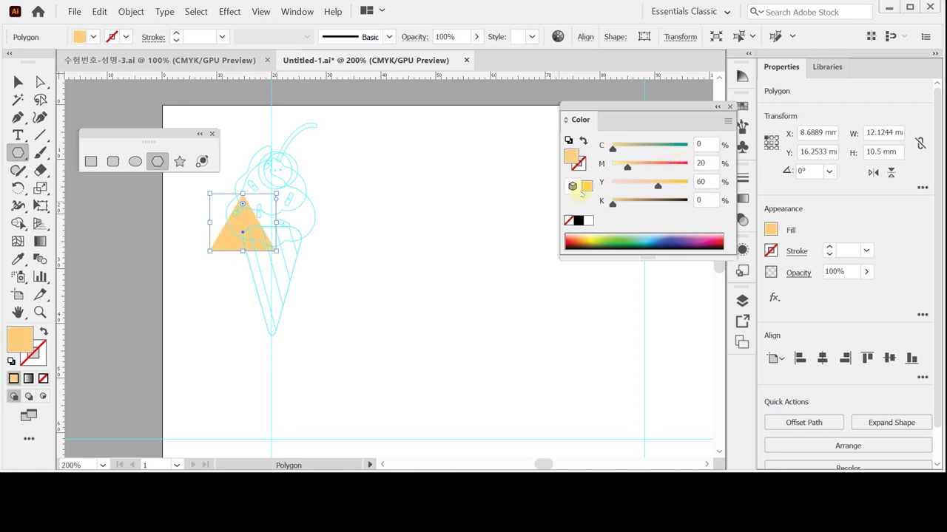
Step: Give the triangle a stroke coloured C0 M70 Y90 K60
click(581, 166)
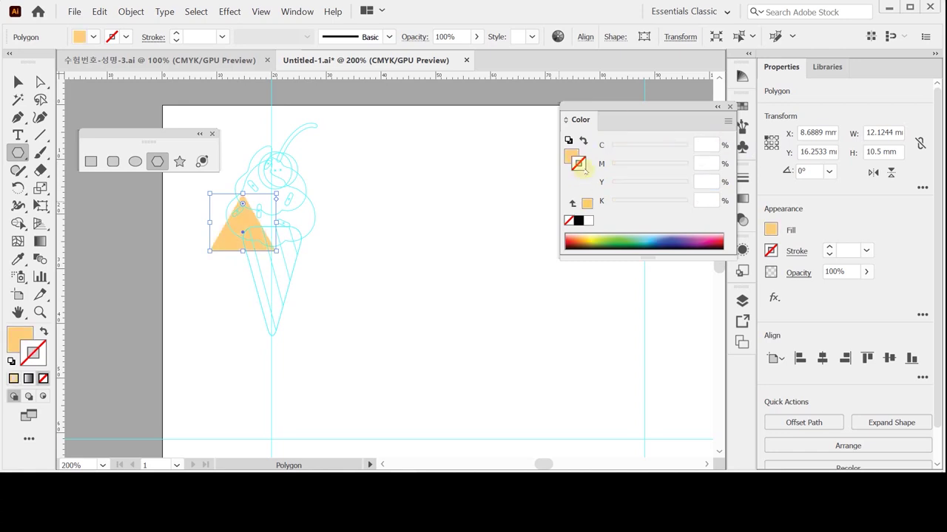
click(588, 220)
click(704, 144)
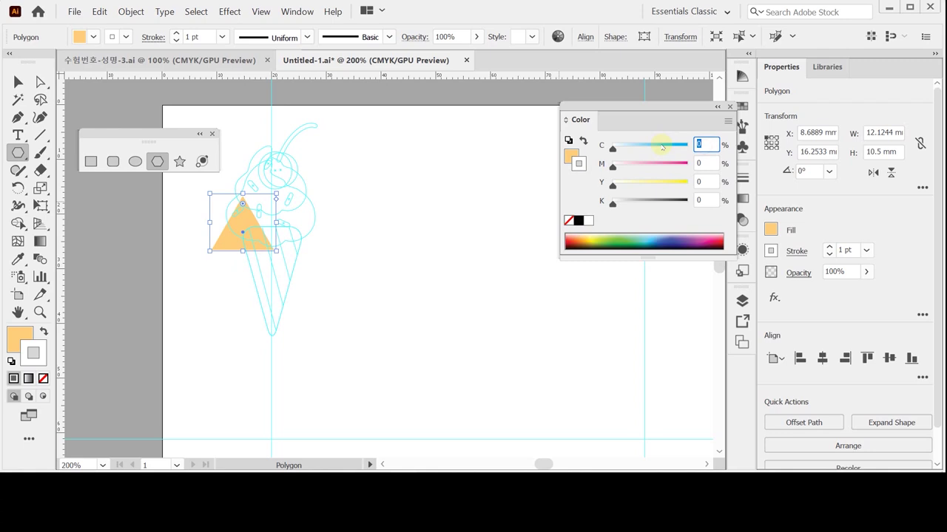
key(Tab)
text(70)
key(Tab)
text(90)
key(Tab)
text(60)
key(Return)
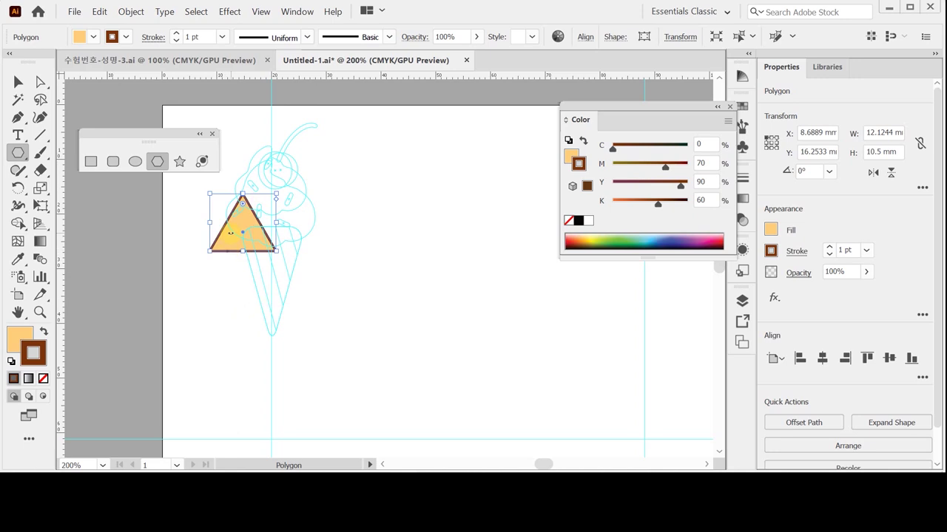
Step: Centre the triangle on the vertical guide over the cone and reflect it across the horizontal axis so it points downward
key(ctrl)
drag(244, 227, 272, 252)
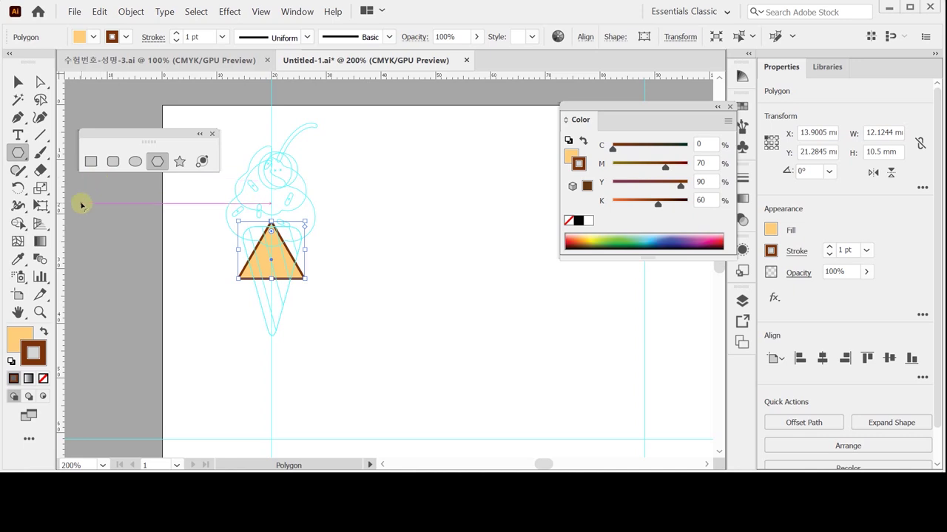
click(18, 188)
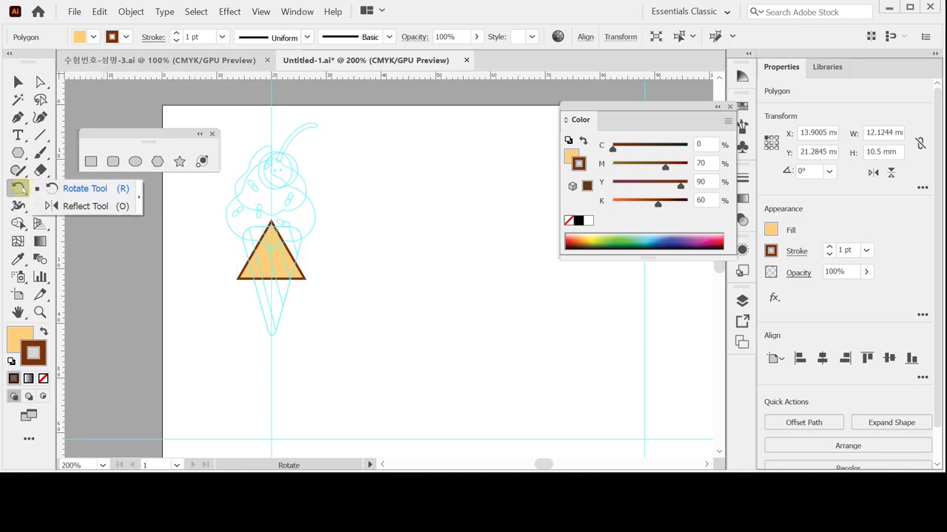
click(49, 205)
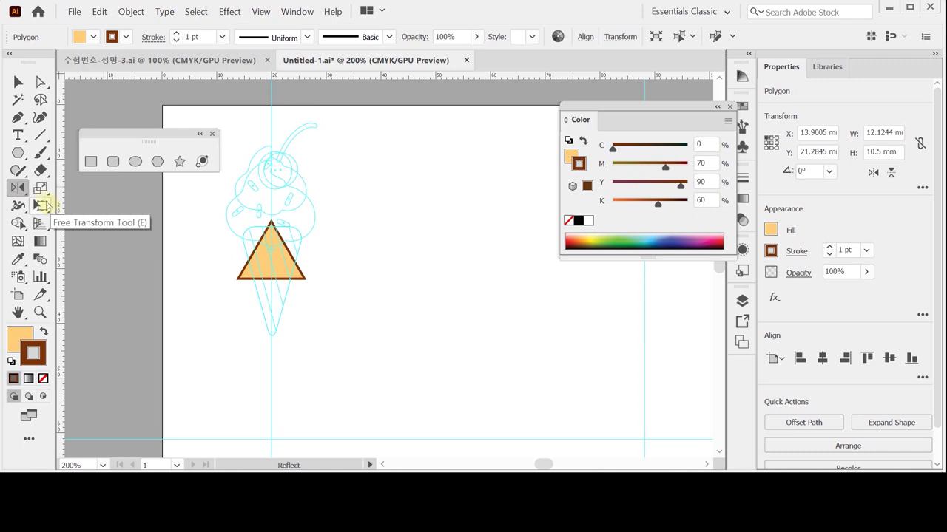
double_click(20, 188)
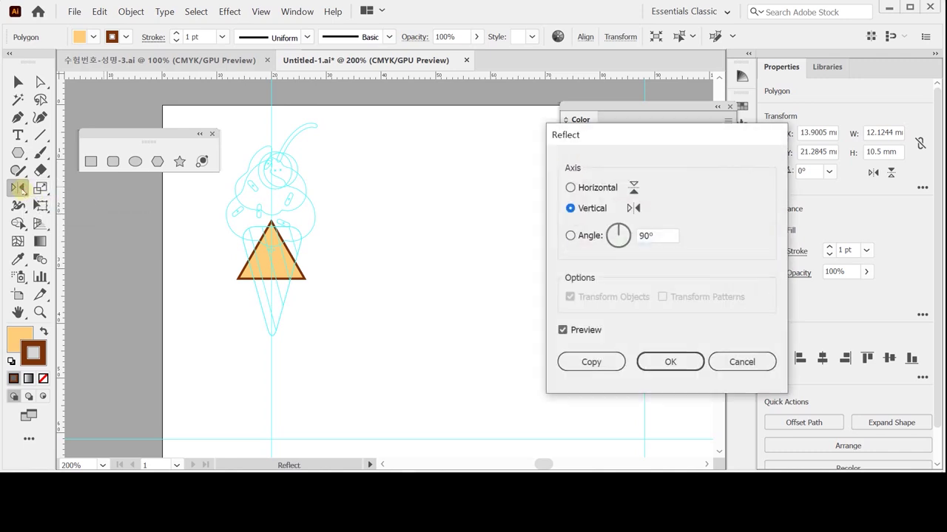
click(596, 187)
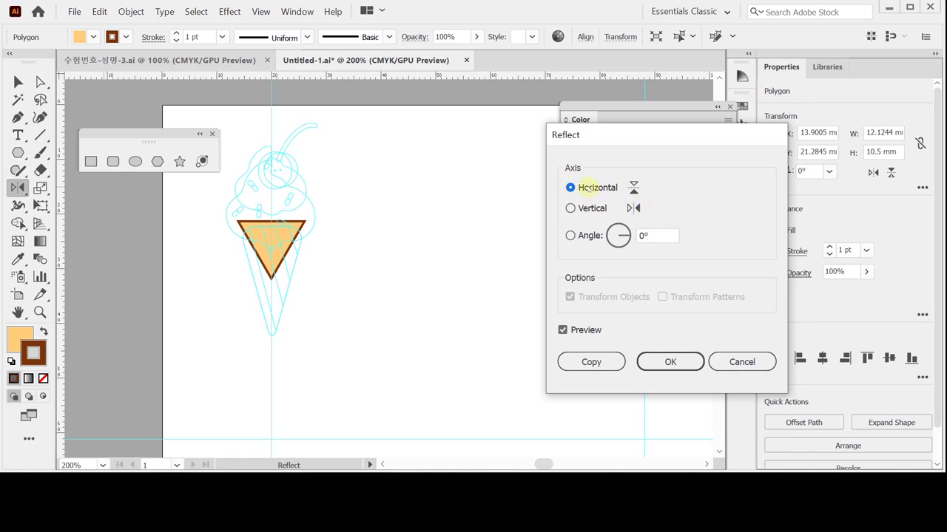
click(562, 330)
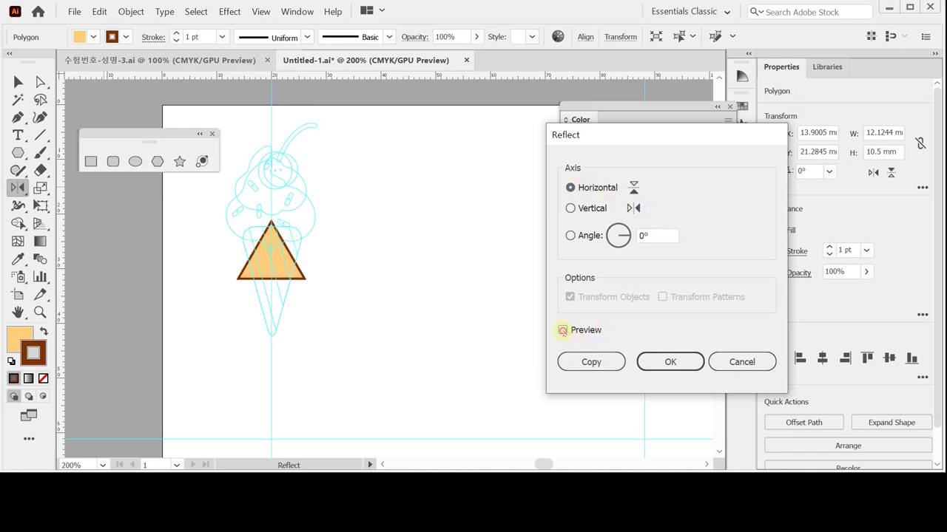
click(562, 330)
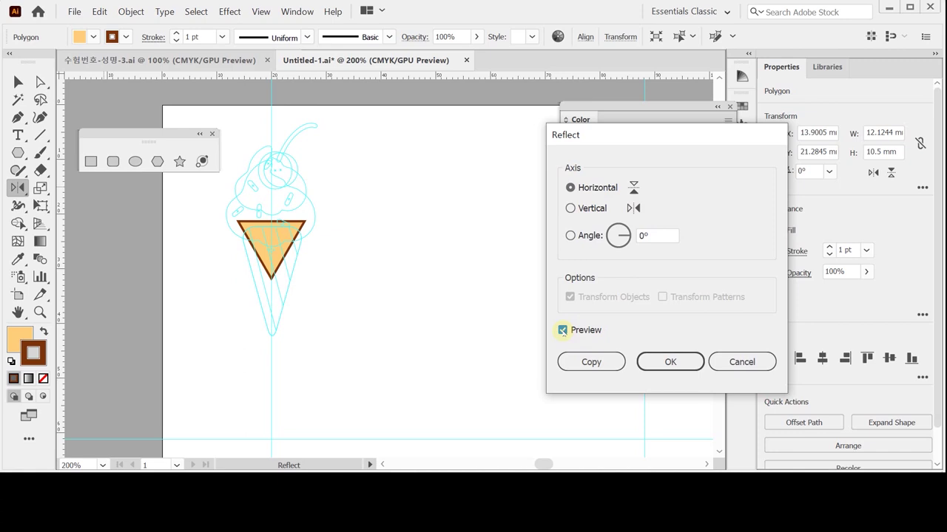
click(669, 362)
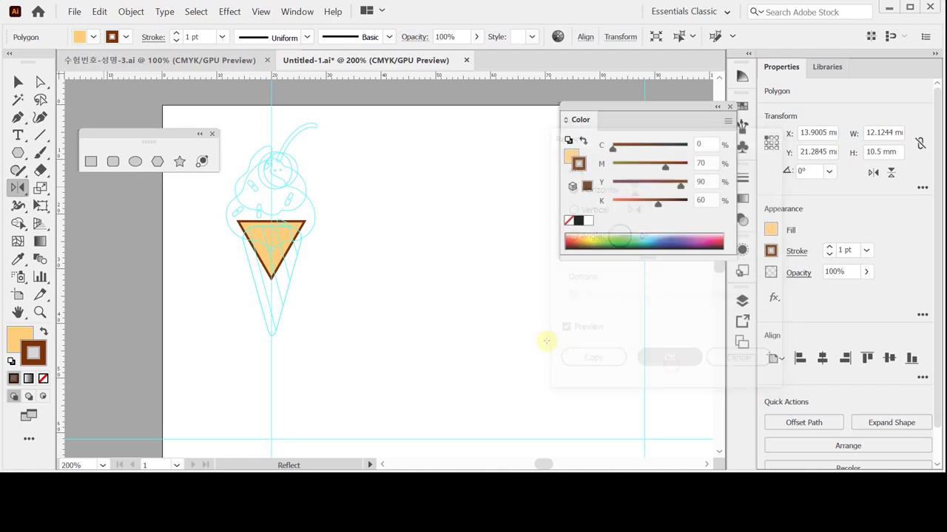
Step: Nudge the triangle down 1 mm so its top edge meets the top of the cone guide
key(Down)
key(Down)
key(Down)
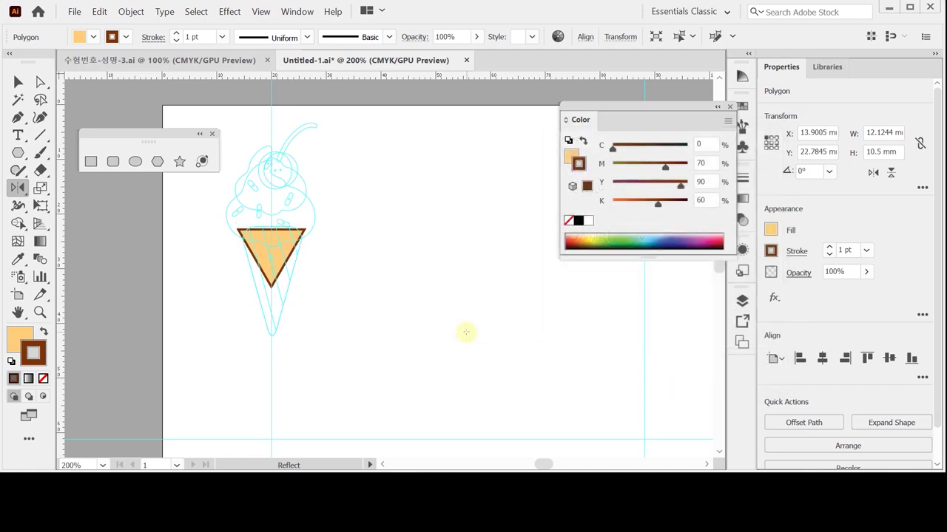
key(Up)
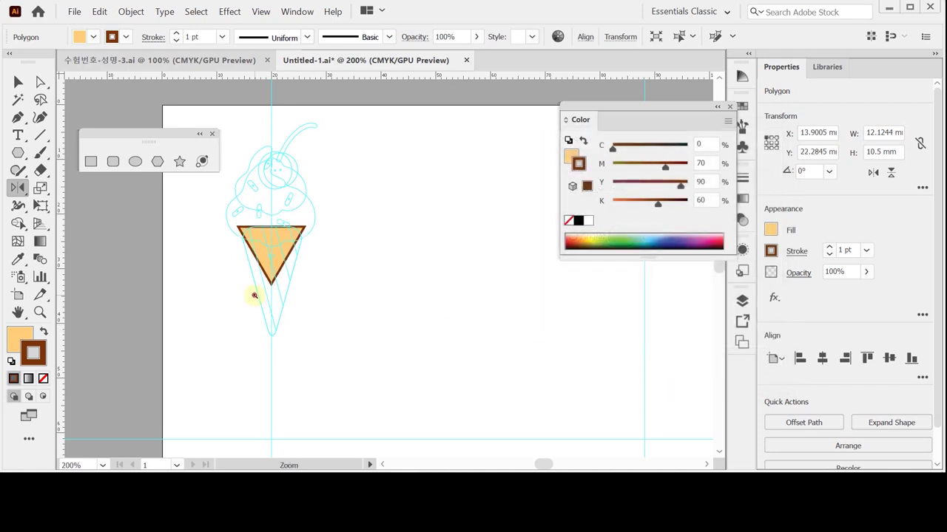
Step: Select the triangle's lower anchor point and nudge it down to the cone guide's tip, making the triangle 20 mm high
key(ctrl+=)
drag(333, 260, 303, 272)
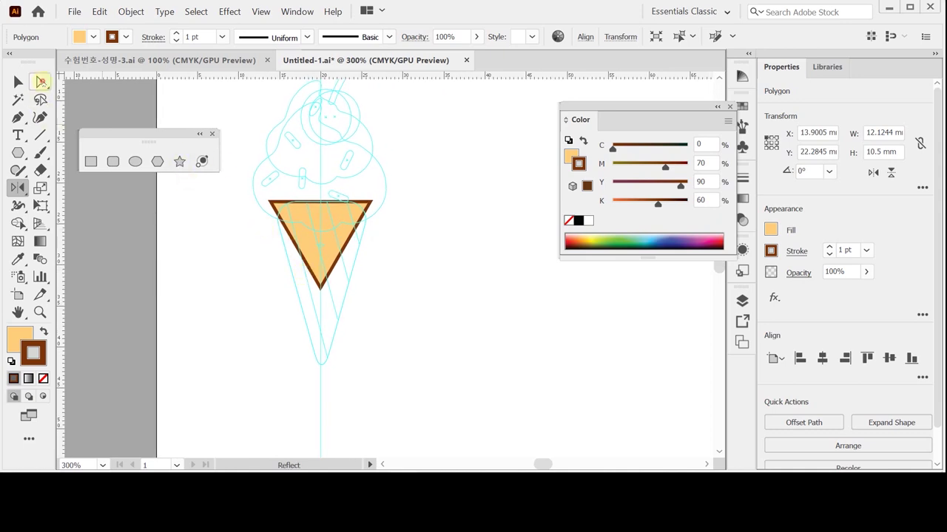
click(40, 82)
drag(282, 271, 353, 314)
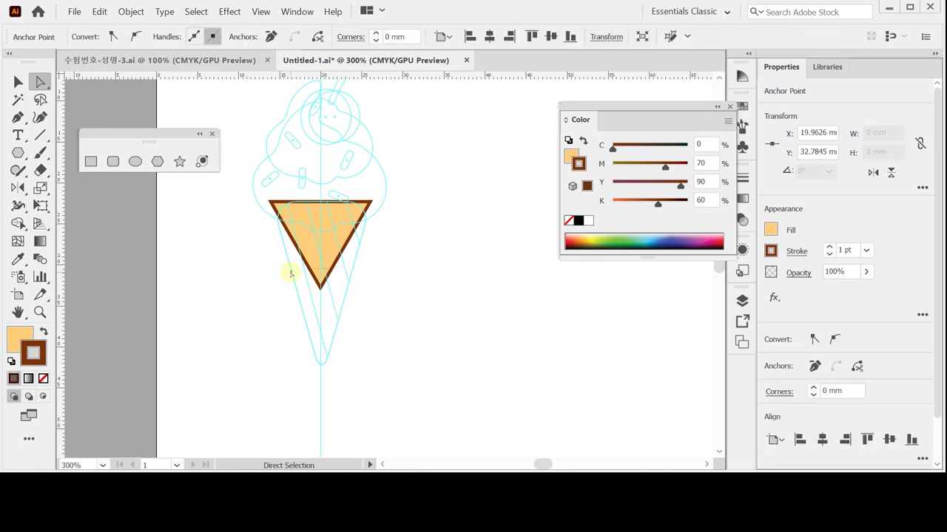
ctrl+click(289, 268)
drag(302, 274, 342, 305)
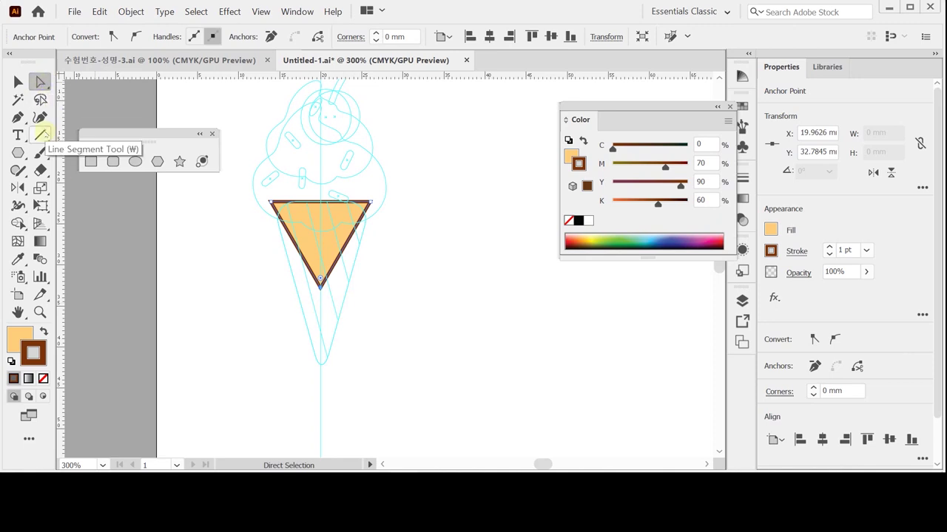
key(Down)
key(Down)
key(Down)
key(Down)
key(Down)
key(Down)
key(Down)
key(Down)
key(Down)
key(Down)
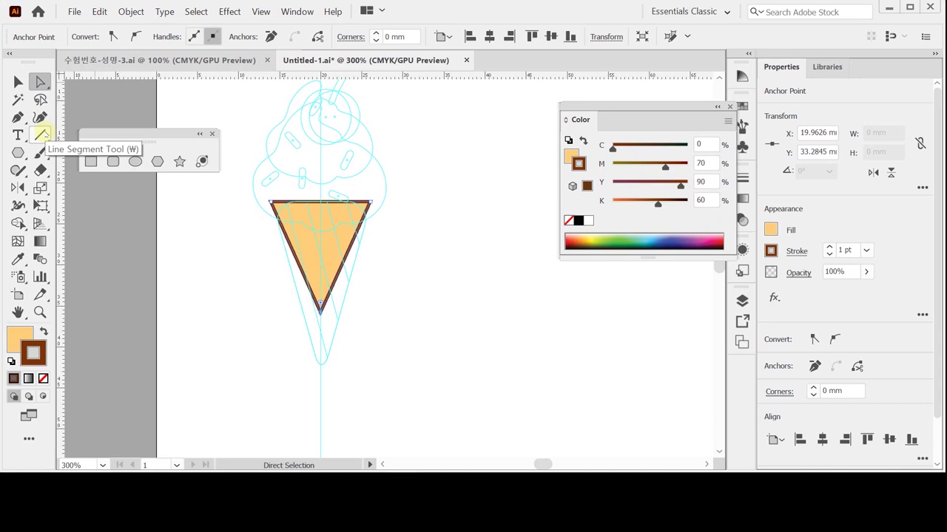
key(Down)
key(Down)
key(Down)
key(Down)
key(Down)
key(Down)
key(Down)
key(Down)
key(Down)
key(Down)
key(Down)
key(Down)
key(Down)
key(Down)
key(Down)
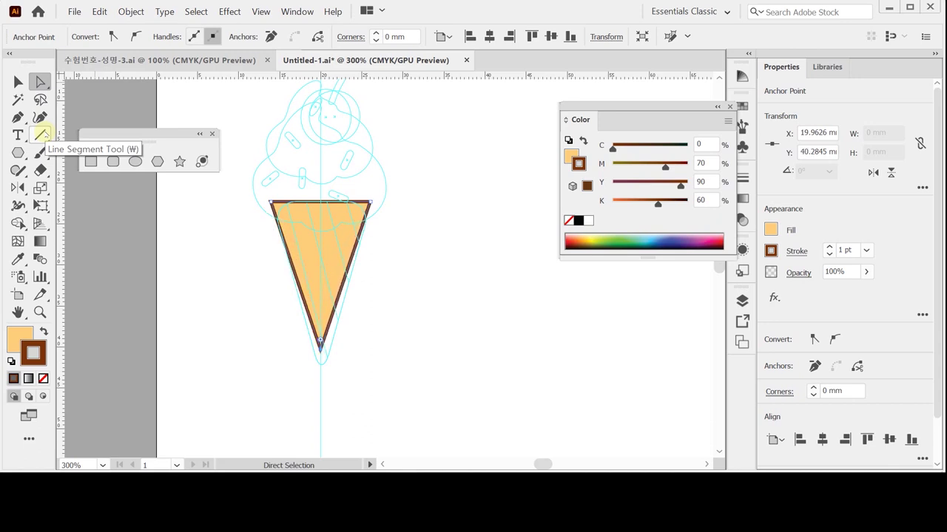
key(Down)
key(Down)
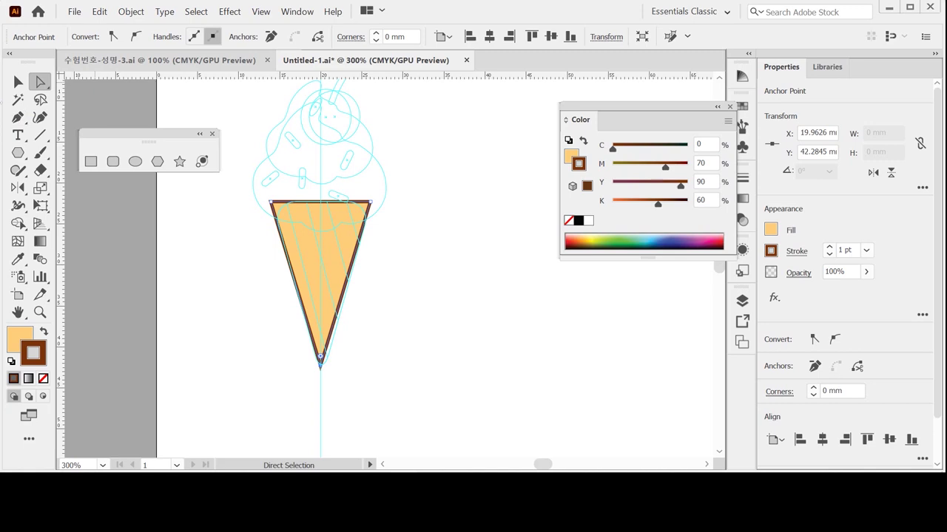
Step: Hide the guides and select the whole triangle
key(ctrl+semicolon)
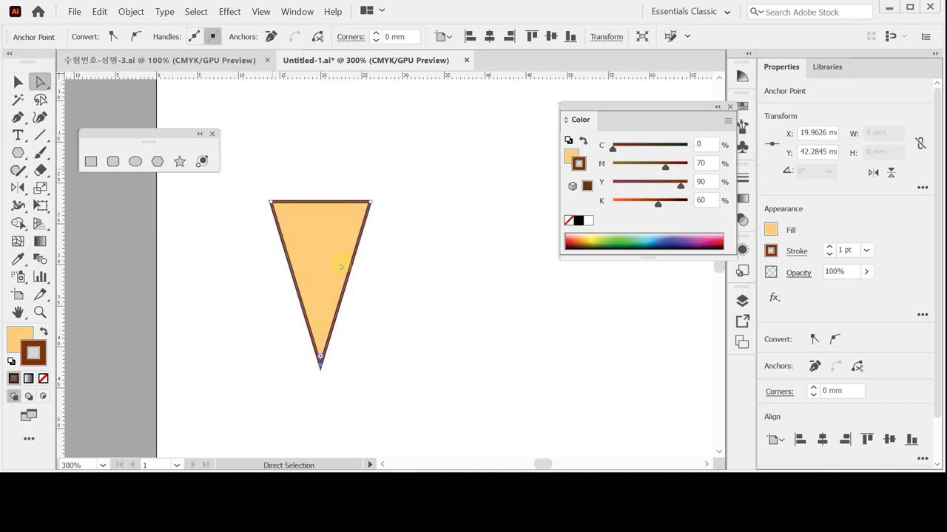
click(352, 331)
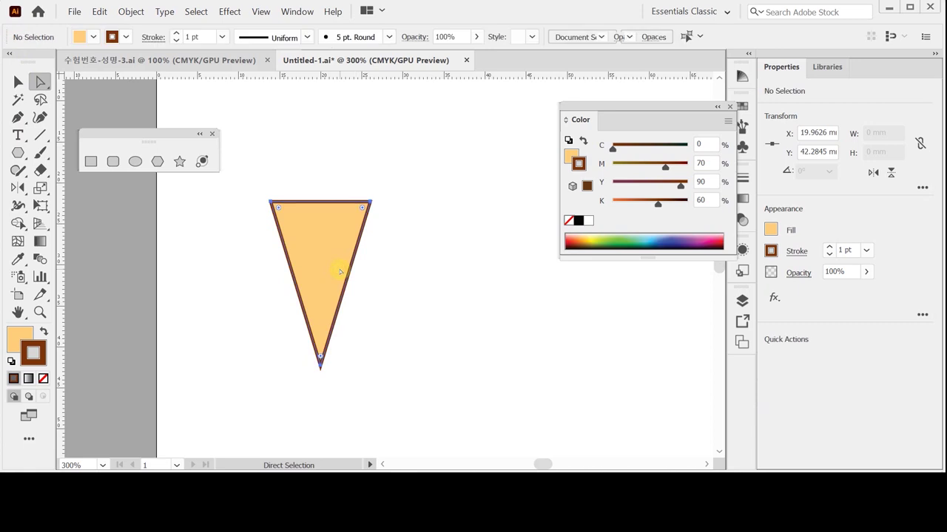
click(323, 347)
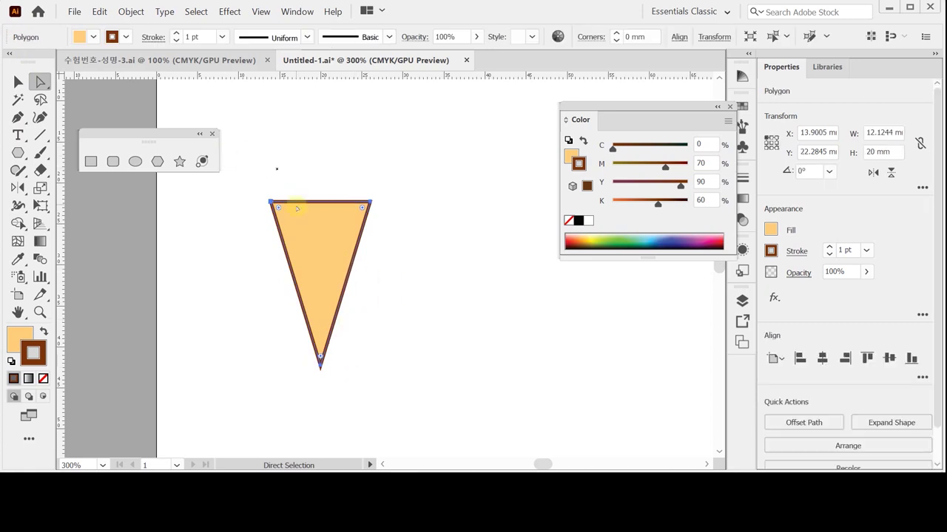
scroll(328, 264, up, 2)
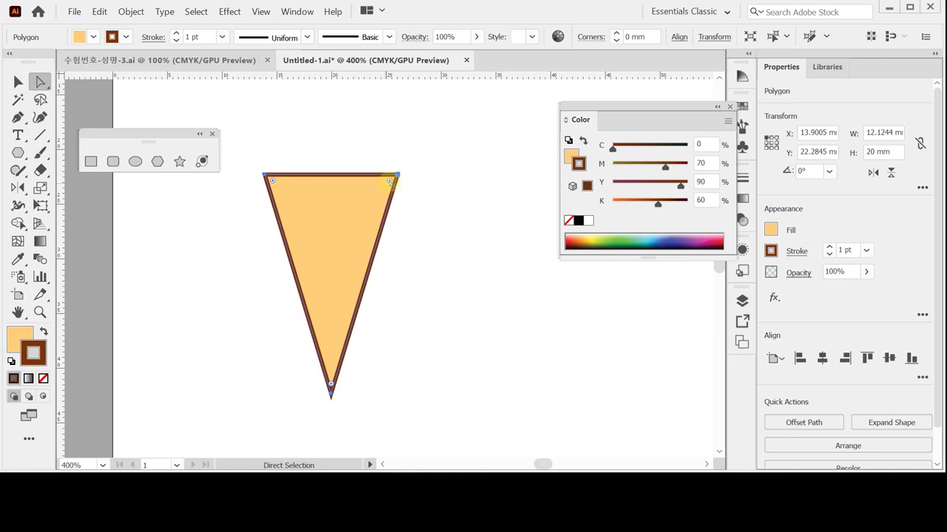
Step: Try to round all three corners of the triangle to about 1.1 mm, and undo the rounding
drag(389, 181, 381, 187)
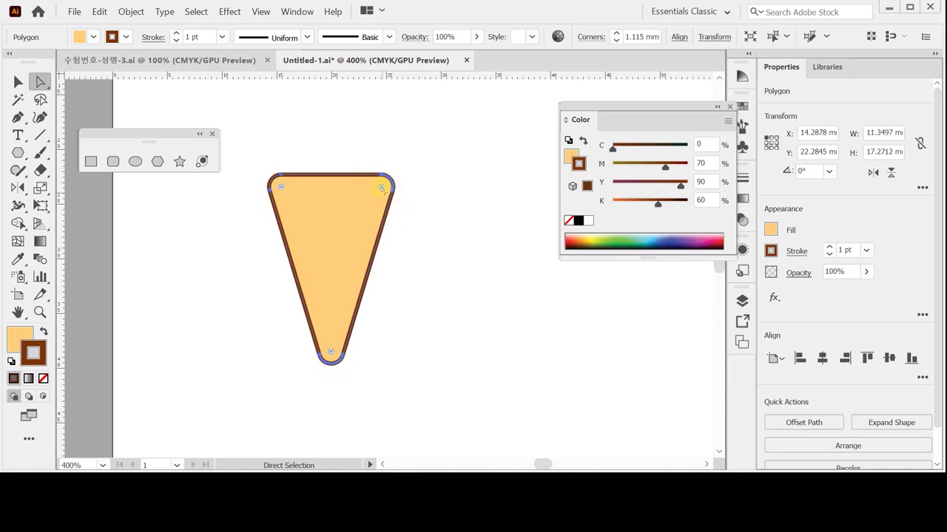
click(99, 11)
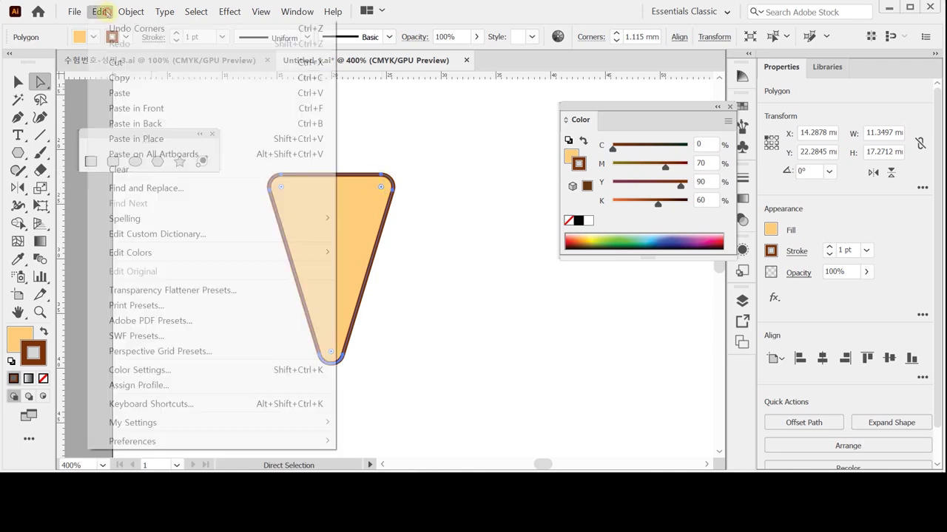
click(126, 28)
Step: Try to round only the triangle's lower corner to about 0.94 mm, and undo the rounding
drag(285, 343, 378, 413)
drag(331, 384, 331, 360)
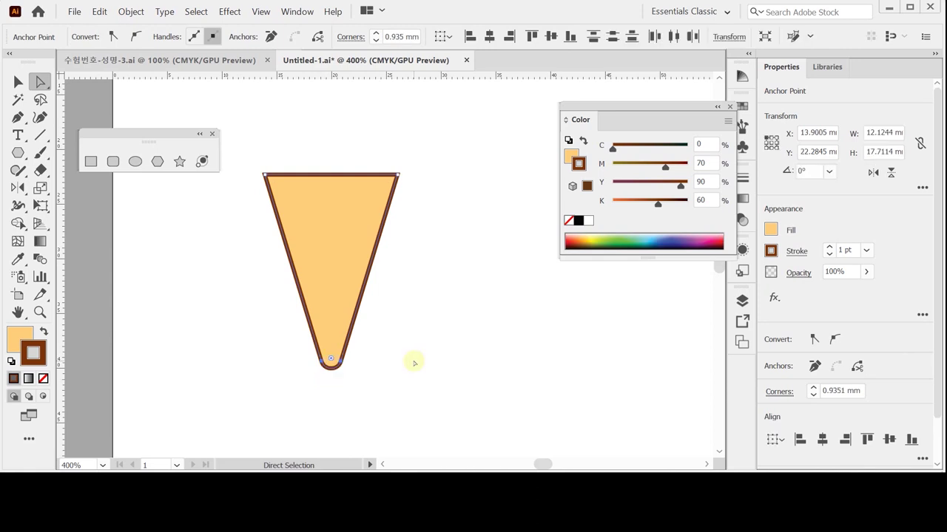
click(99, 11)
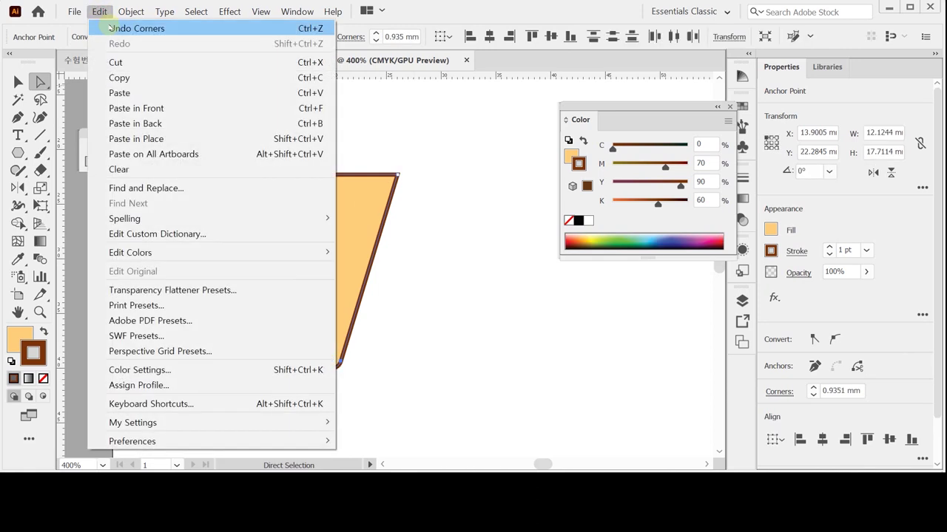
click(125, 25)
Step: Apply the Round Corners effect with a 3 mm radius to the whole triangle
click(341, 247)
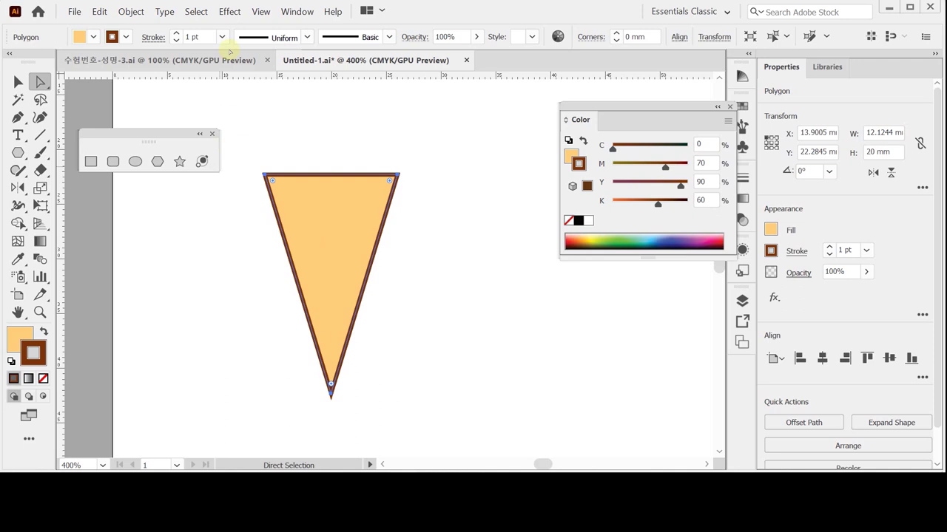
click(229, 11)
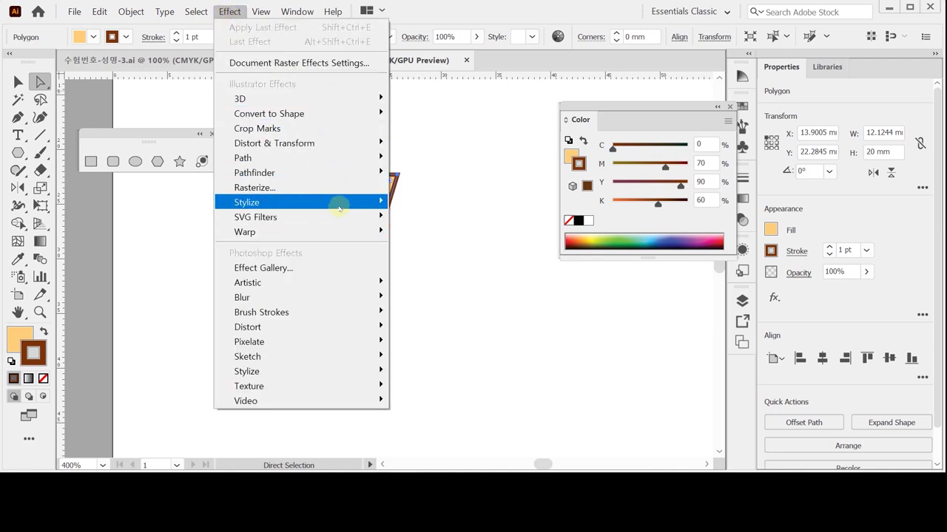
mouse_move(338, 203)
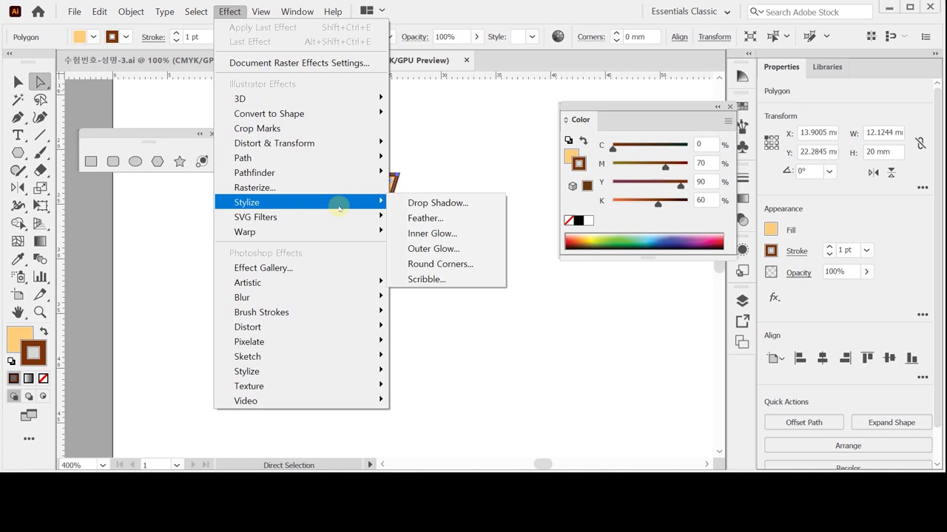
click(443, 264)
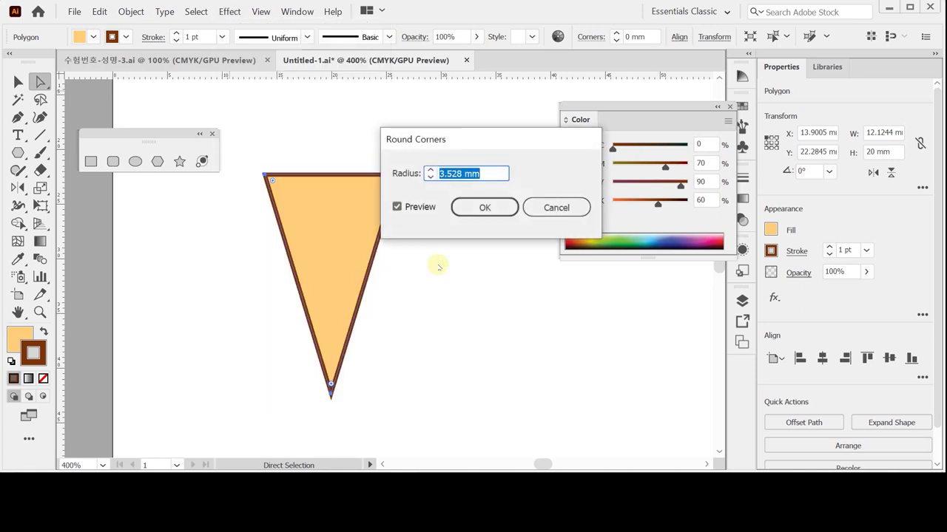
text(3)
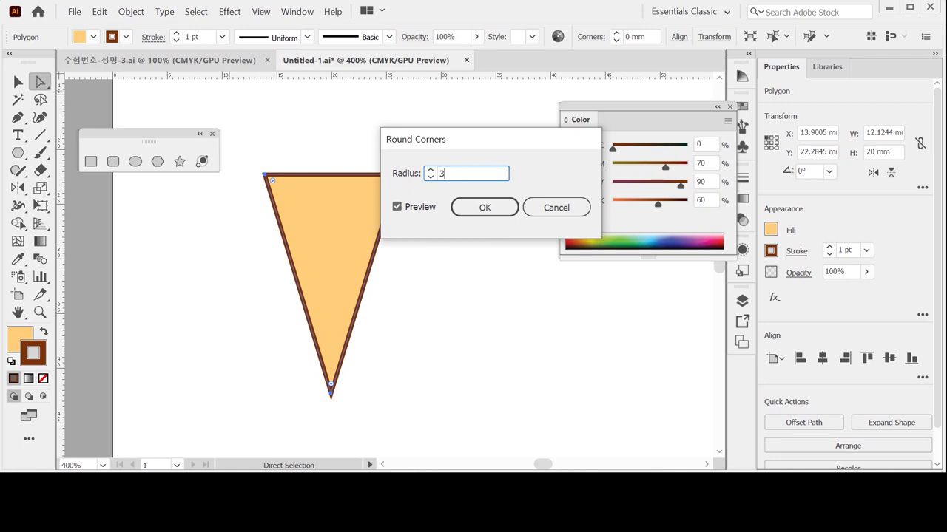
click(397, 207)
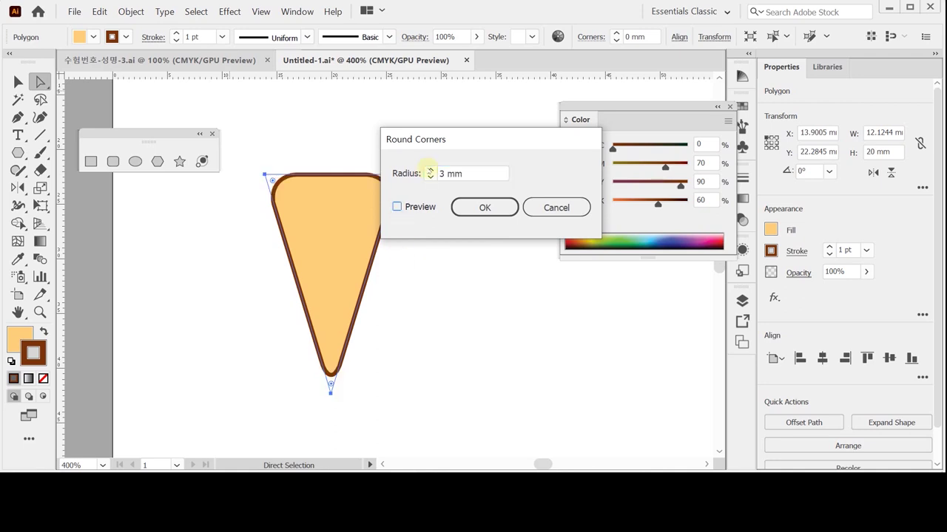
drag(429, 139, 485, 275)
click(466, 345)
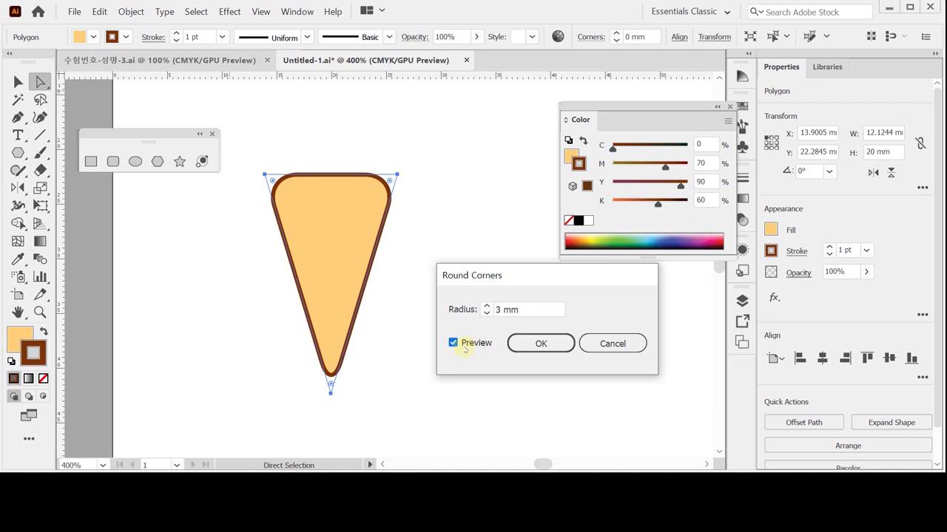
click(540, 344)
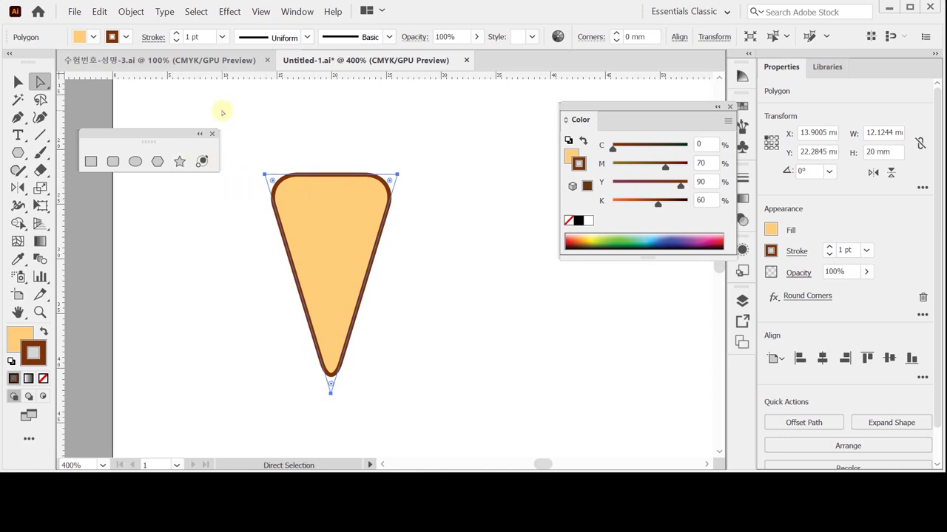
Step: Expand the appearance of the rounded cone into real path geometry and save the document
key(ctrl+y)
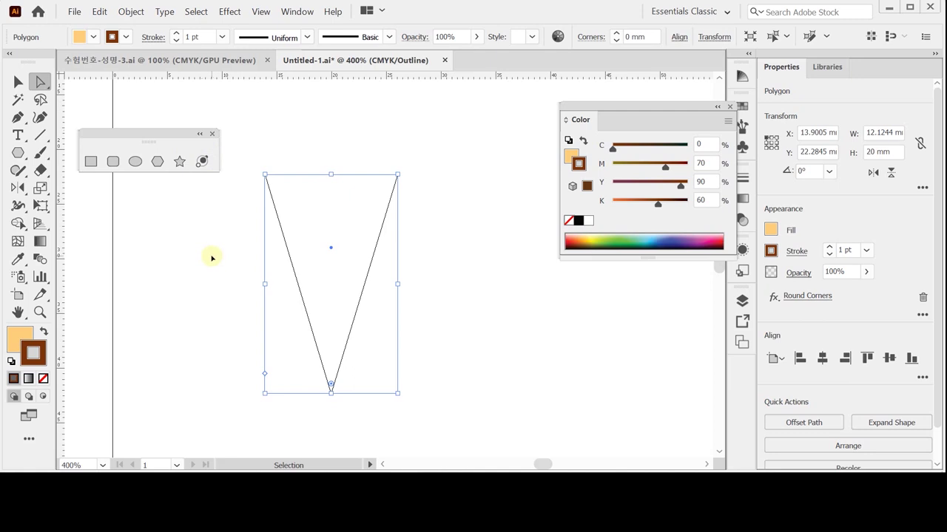
key(ctrl+y)
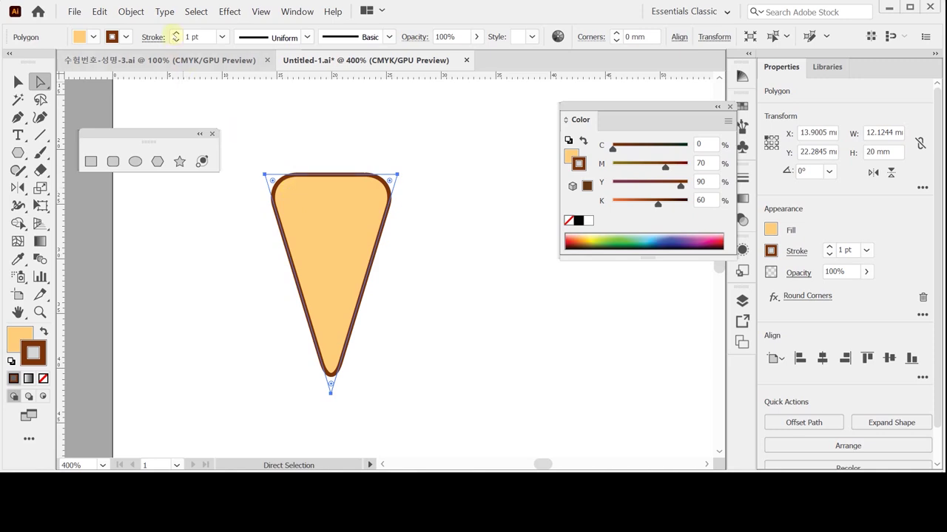
click(131, 12)
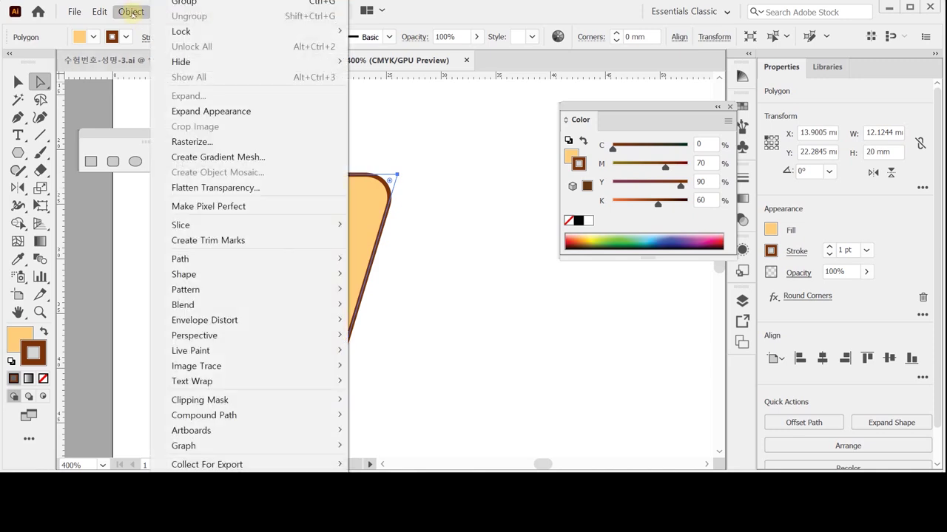
click(239, 112)
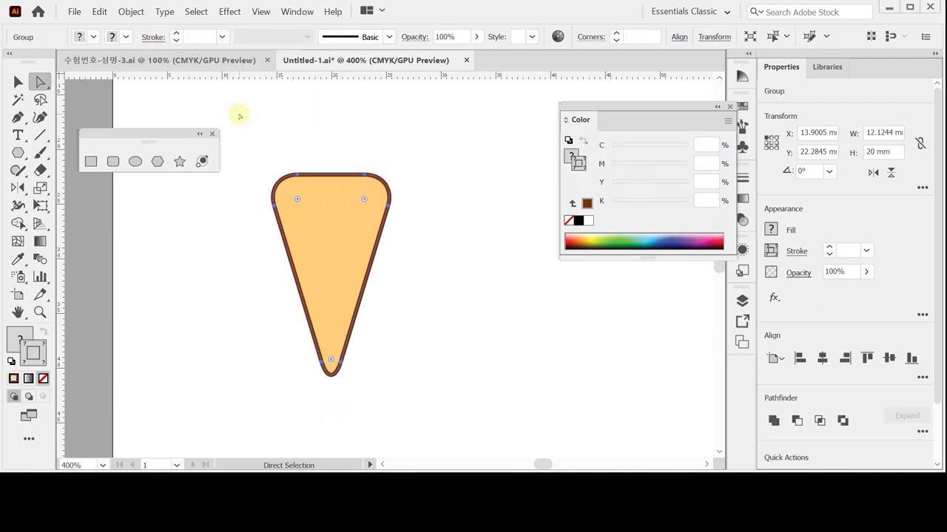
key(v)
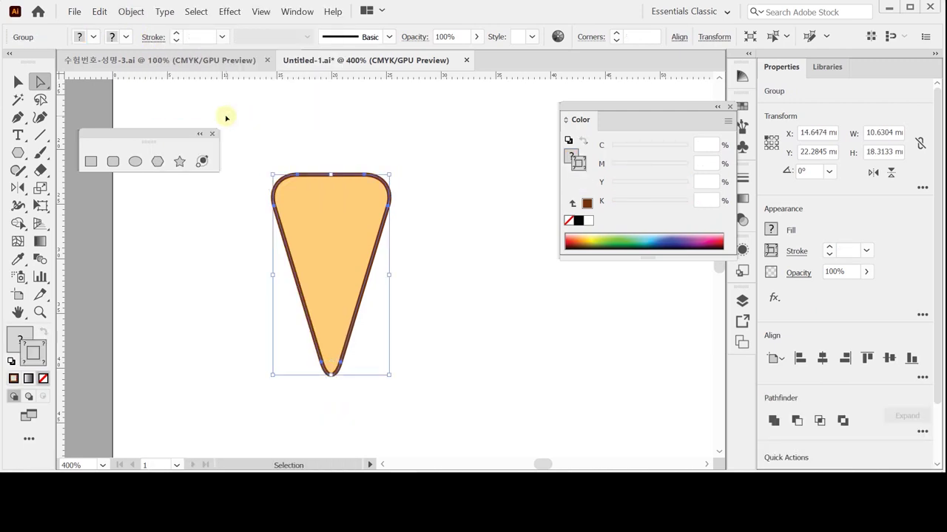
key(ctrl+s)
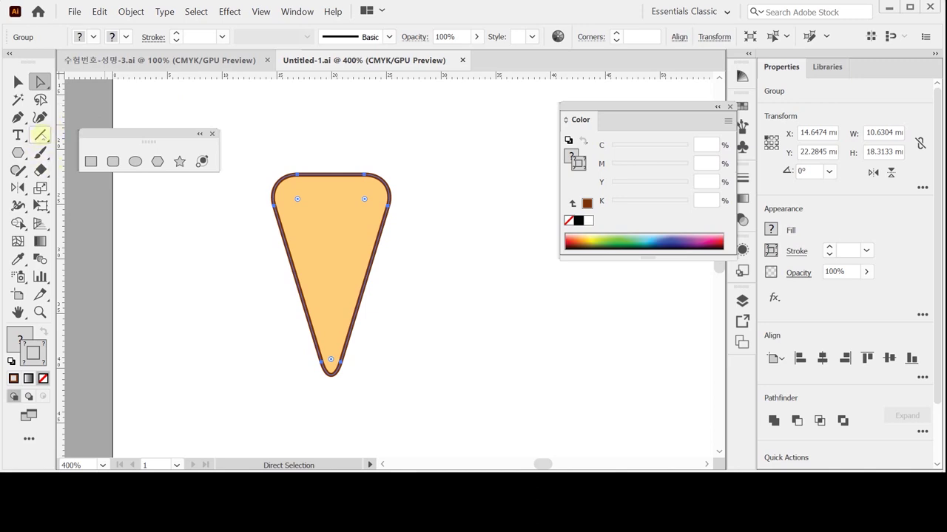
Step: Activate the Line Segment tool, deselect the cone, and set no fill with the default black stroke for new lines
click(41, 136)
drag(41, 135, 68, 137)
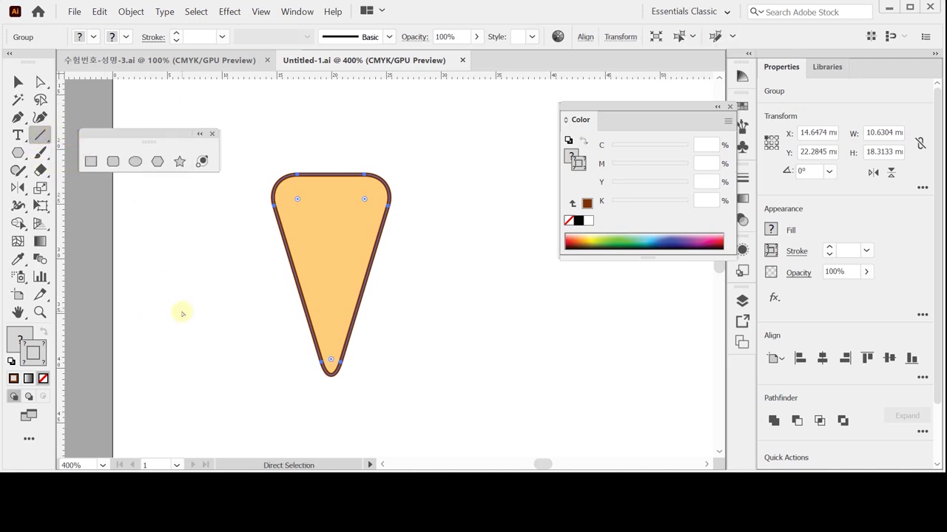
ctrl+click(200, 290)
key(slash)
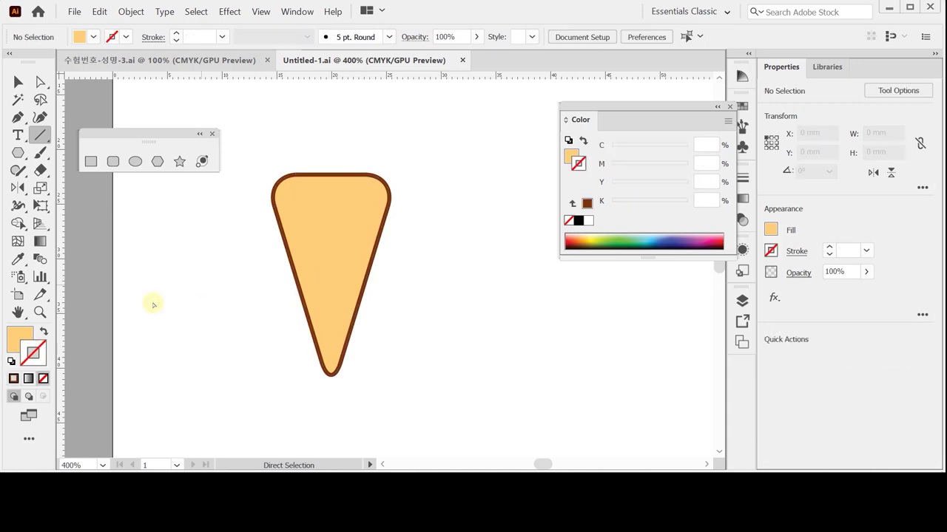
ctrl+click(309, 263)
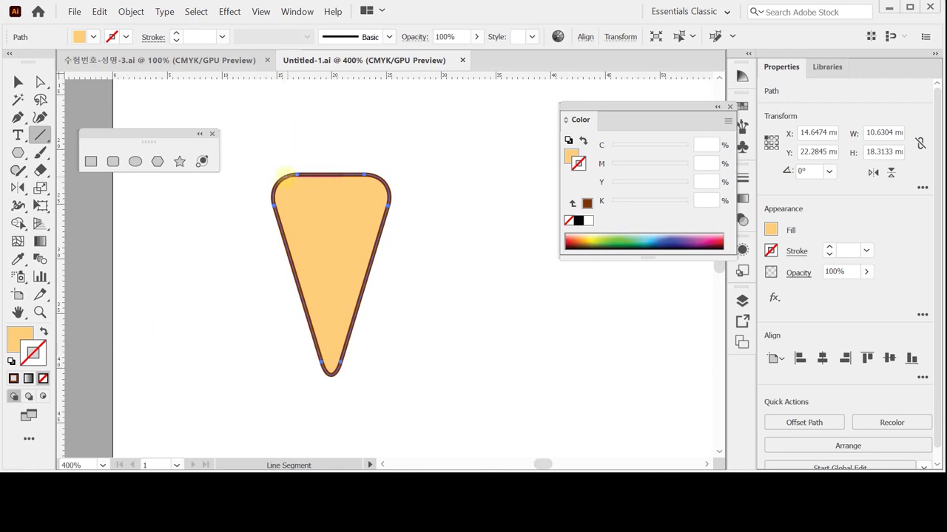
ctrl+click(187, 292)
click(11, 361)
click(43, 379)
click(35, 356)
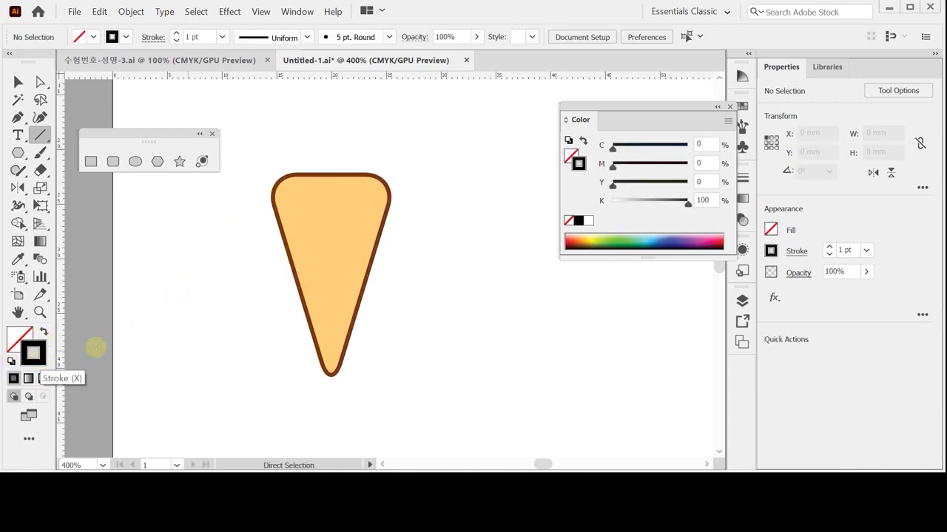
Step: Draw a slanted line about 5.2 × 17.1 mm from the cone's upper-left corner to its tip, with stroke colour C0 M70 Y90 K60
click(706, 164)
text(70)
key(Tab)
text(90)
key(Tab)
text(60)
key(Return)
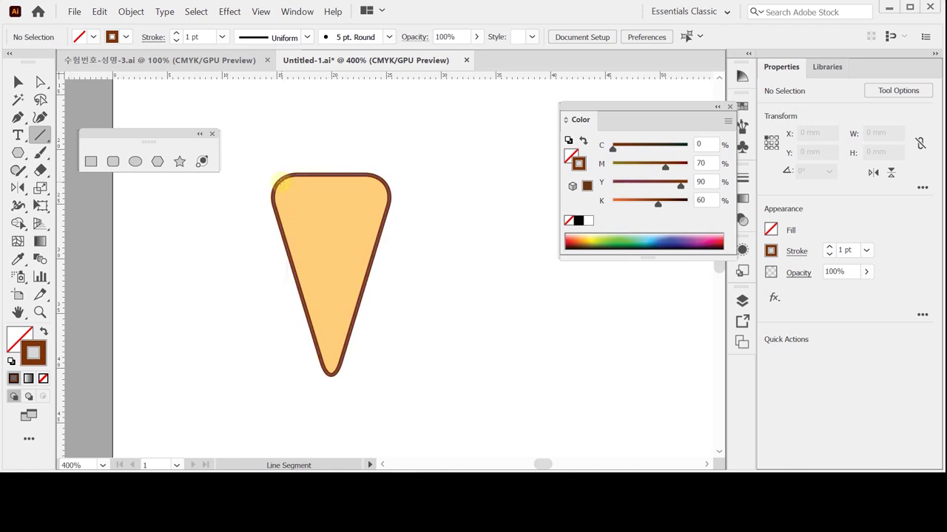
mouse_move(281, 183)
mouse_down()
mouse_move(313, 229)
mouse_move(337, 368)
mouse_up()
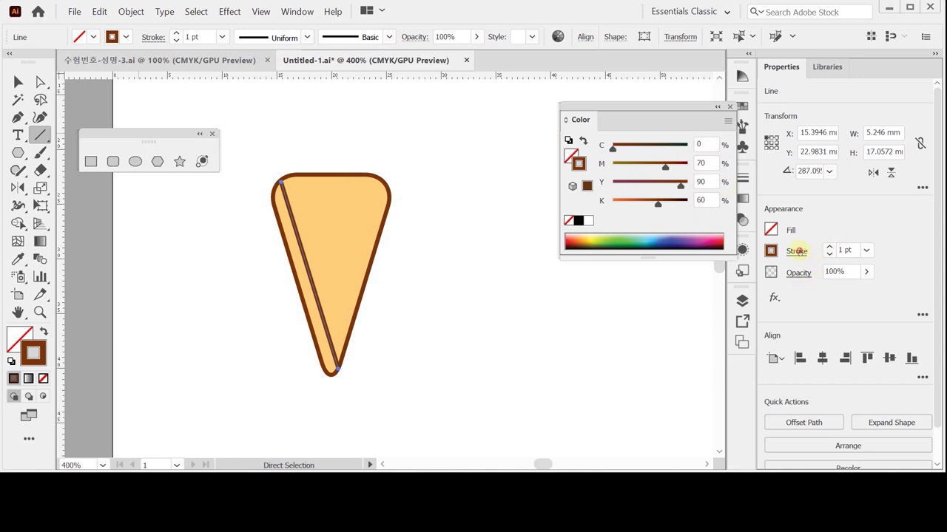
Step: Turn the slanted line in the cone into a dashed stroke with a 1 pt dash
click(797, 252)
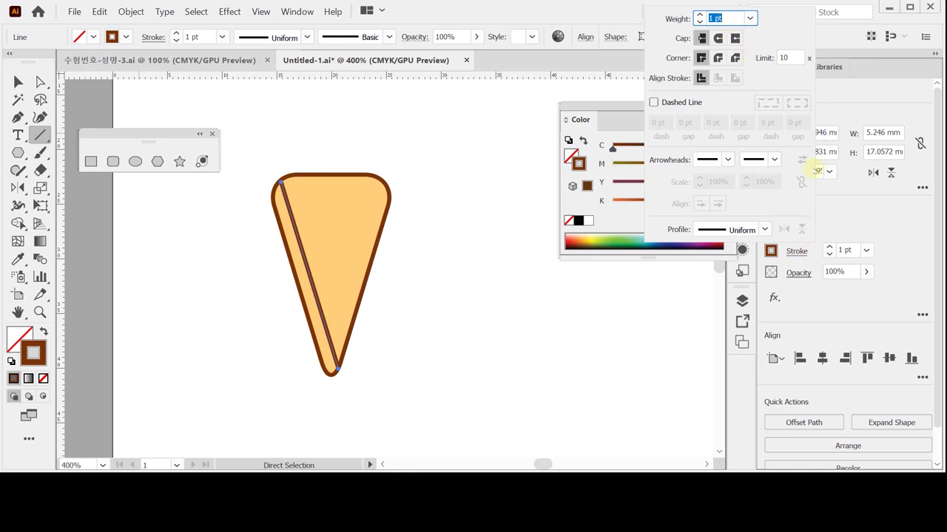
click(654, 103)
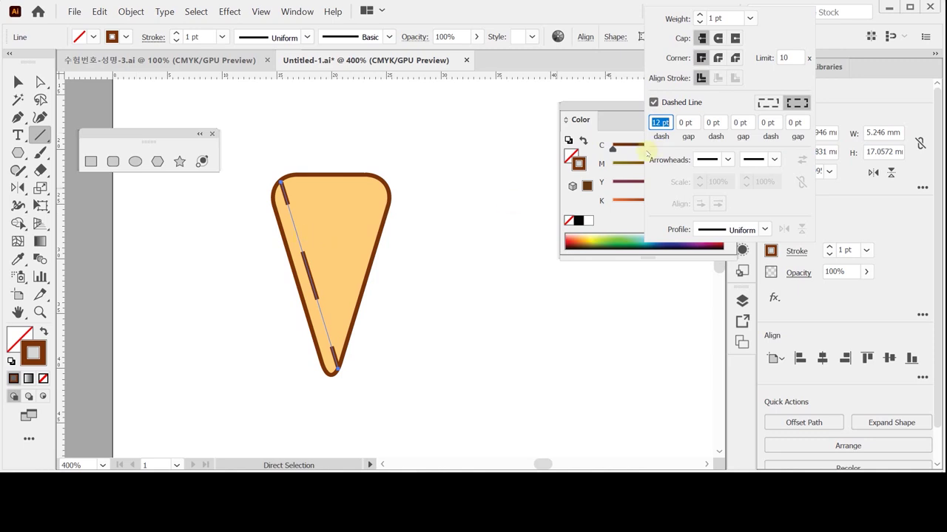
text(1)
key(Tab)
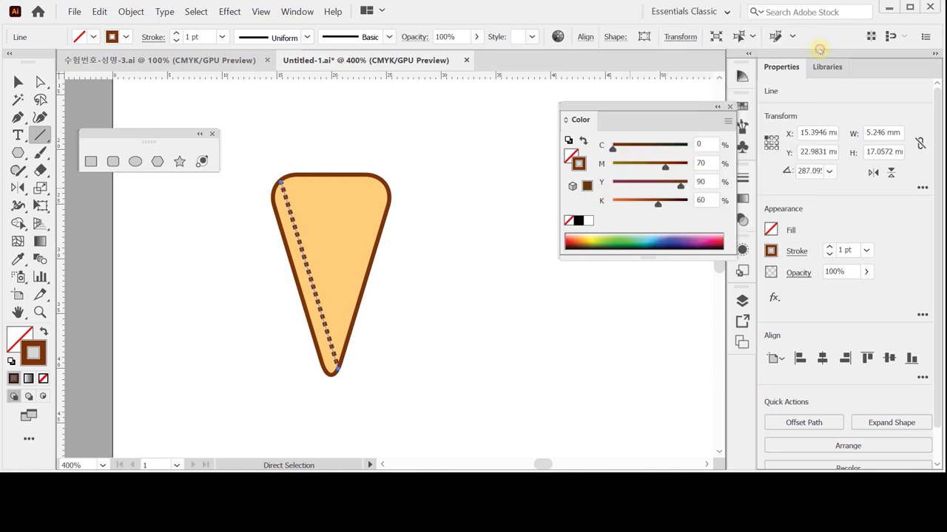
Step: Move both end points of the dashed line slightly so they sit inside the cone's outline, and deselect it
key(ctrl)
drag(280, 183, 284, 182)
click(310, 148)
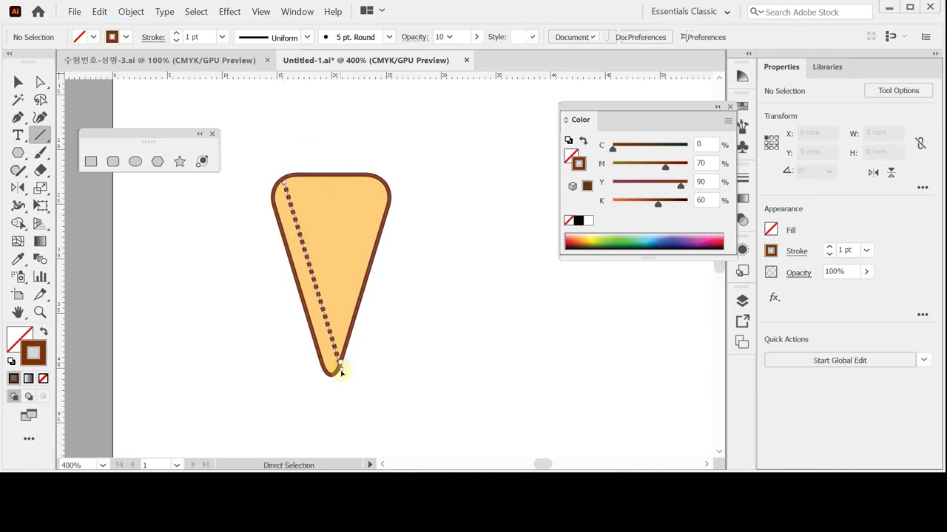
click(341, 370)
drag(341, 369, 335, 366)
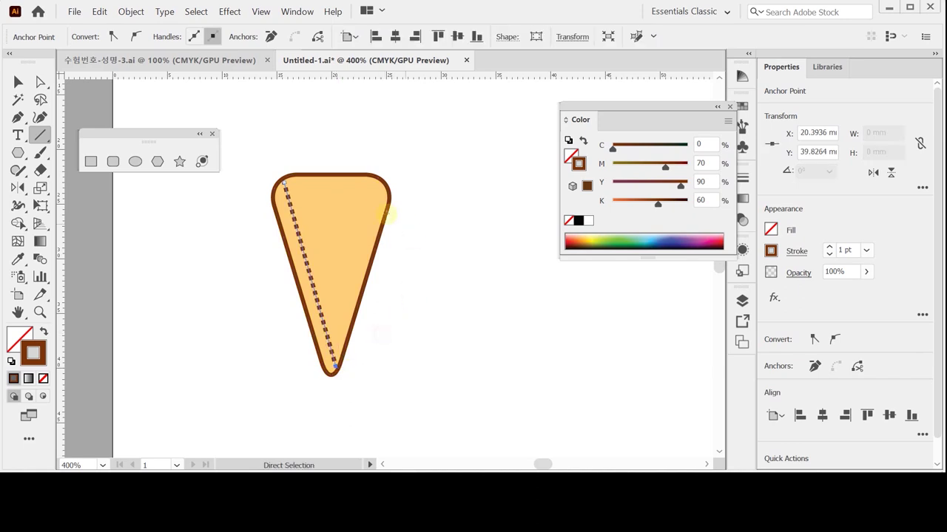
ctrl+click(382, 212)
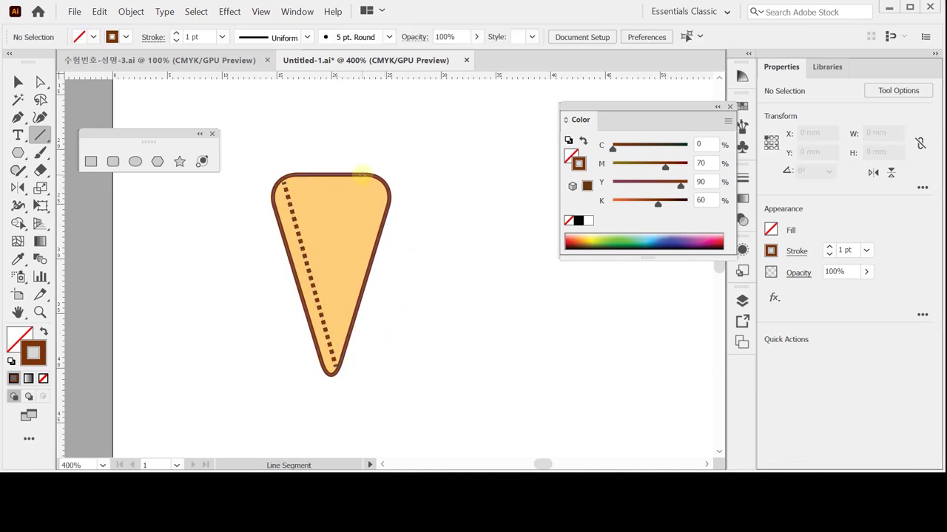
Step: Draw a short dashed line about 1.3 × 3.5 mm across the cone's upper-right corner, replacing a longer first attempt
drag(363, 175, 379, 237)
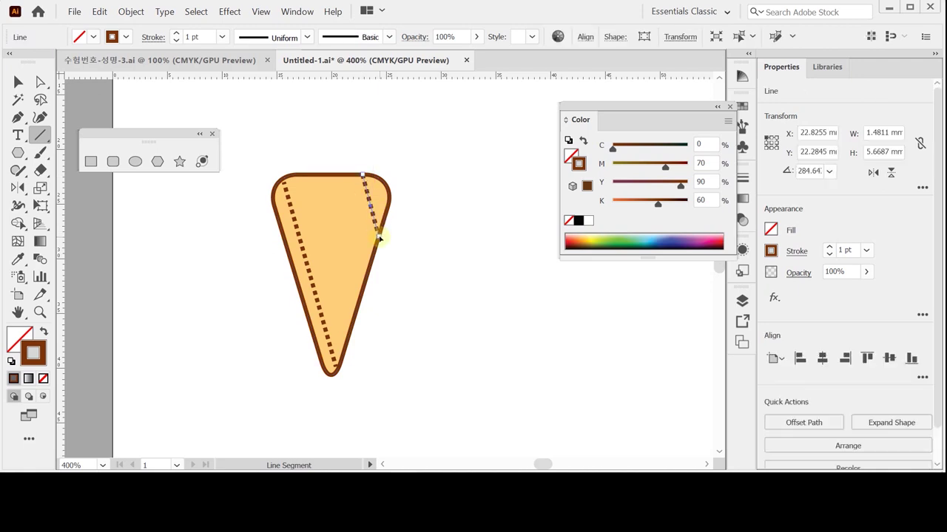
key(ctrl+z)
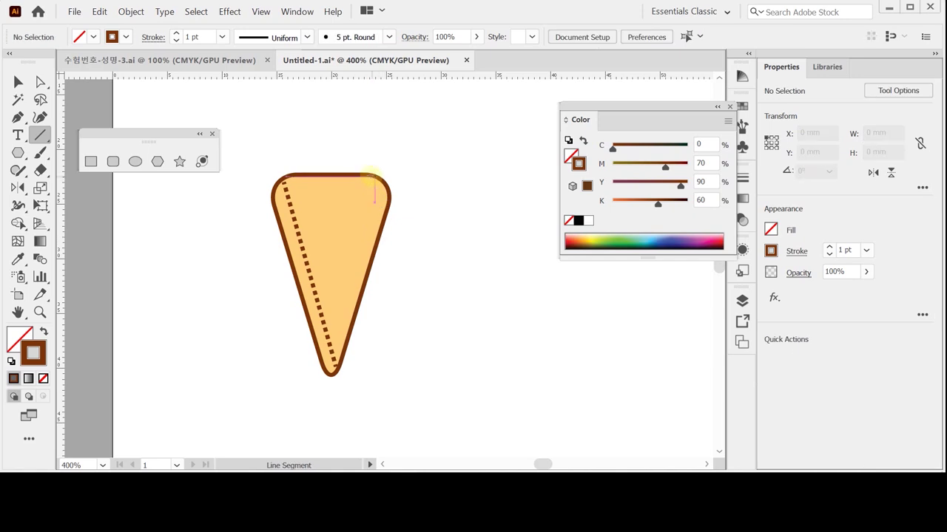
drag(369, 176, 383, 214)
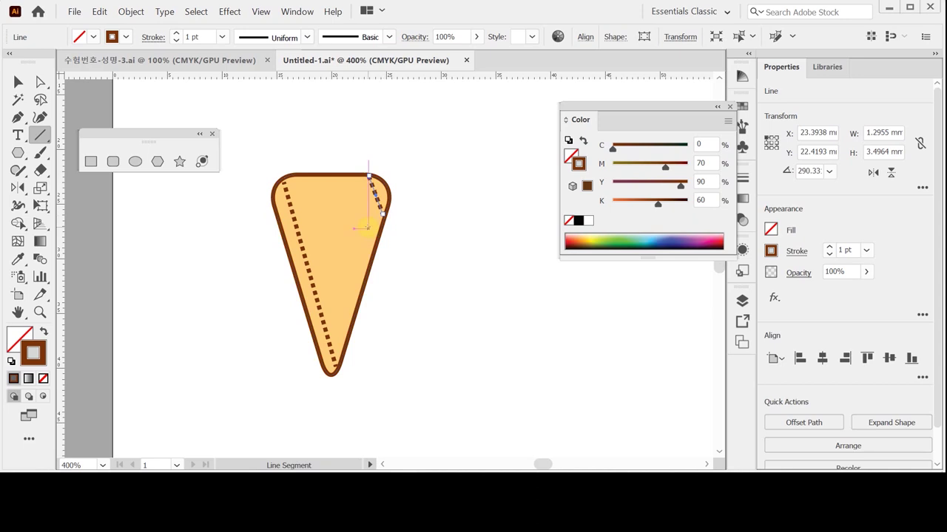
Step: Select the two dashed lines without the cone and make a blend between them
click(19, 82)
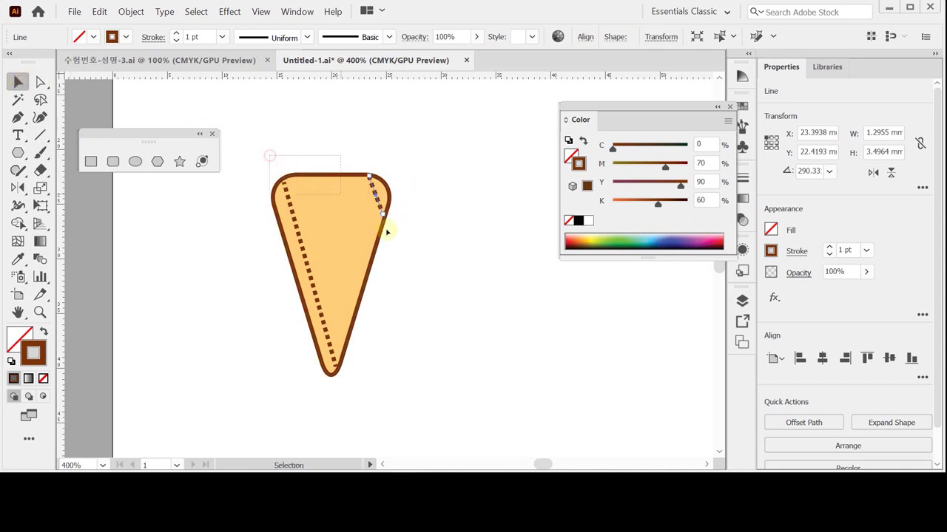
click(338, 218)
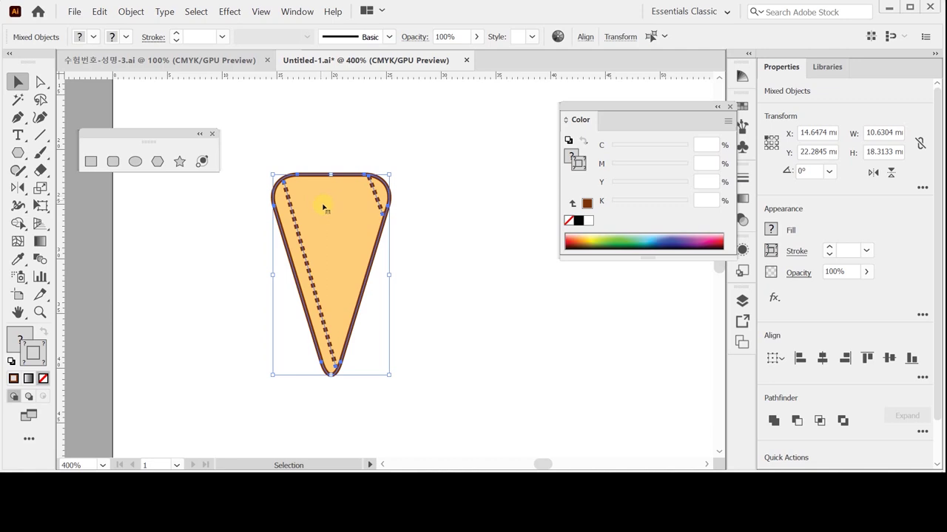
key(shift)
shift+click(334, 189)
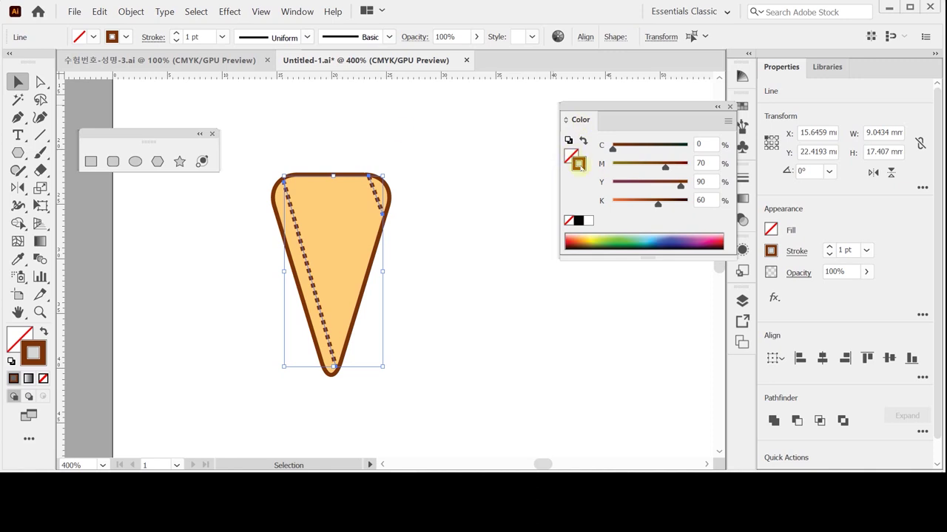
click(128, 11)
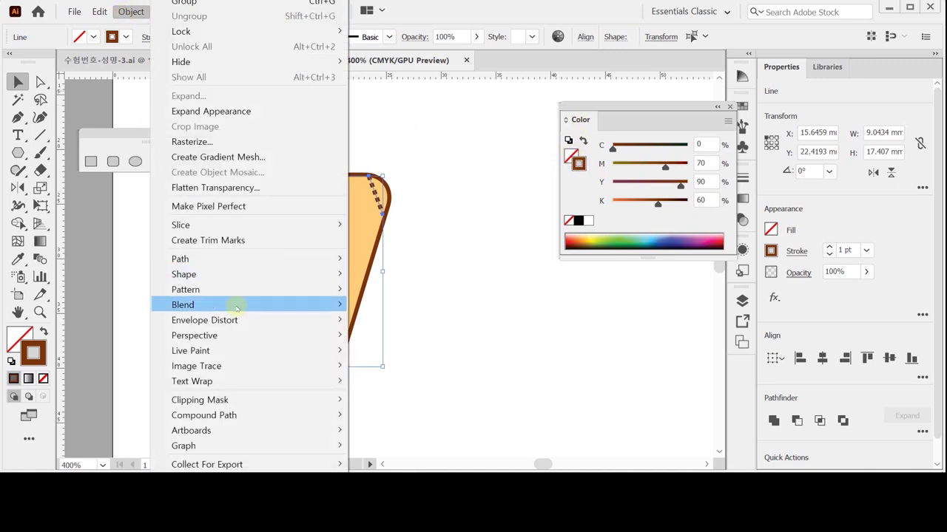
mouse_move(237, 305)
click(377, 303)
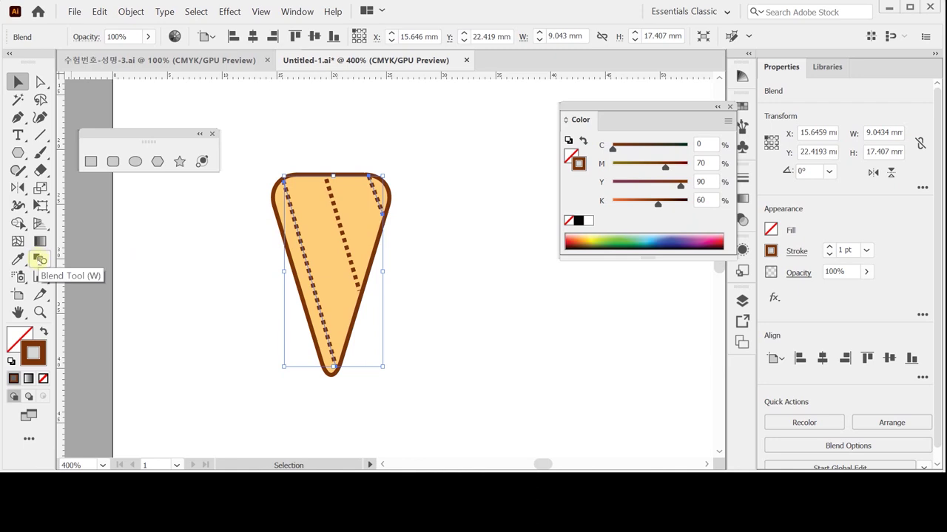
Step: Set the blend's spacing to Specified Steps with 2 steps
double_click(40, 259)
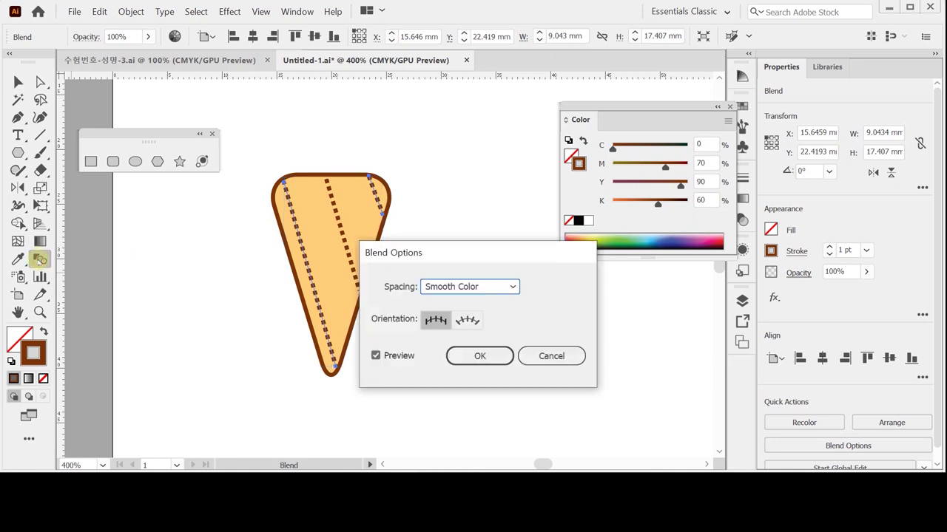
drag(392, 253, 422, 251)
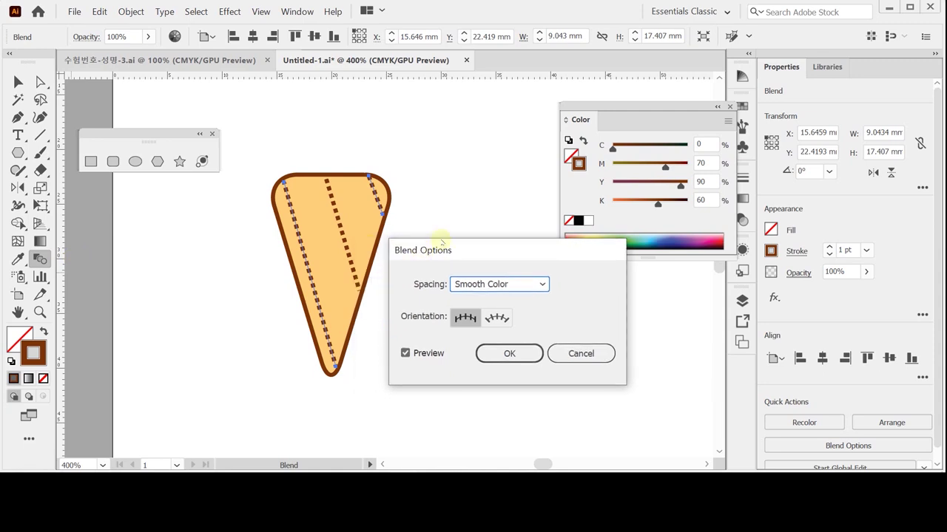
click(528, 284)
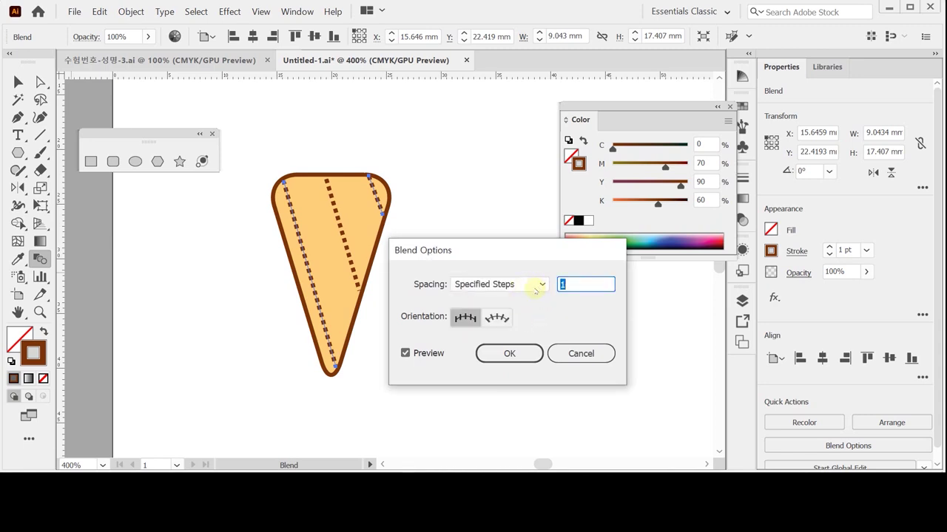
text(2)
key(Tab)
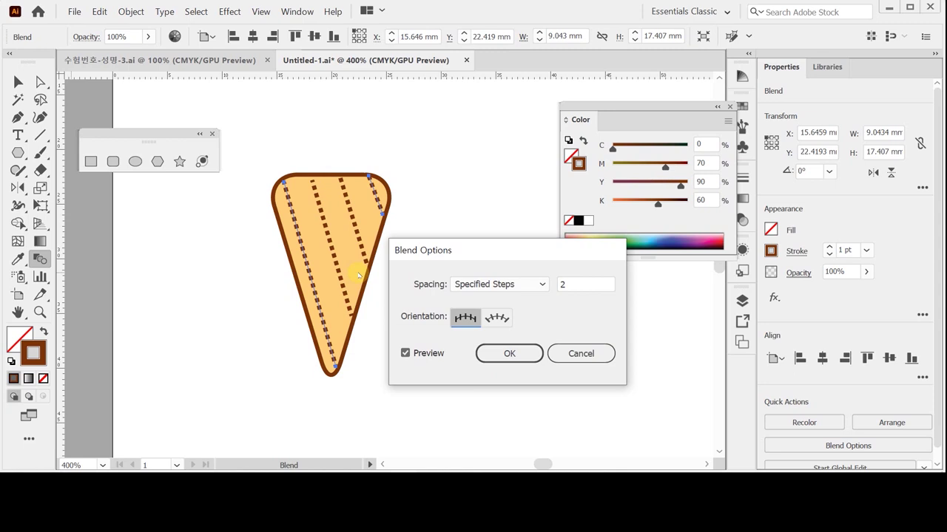
click(509, 355)
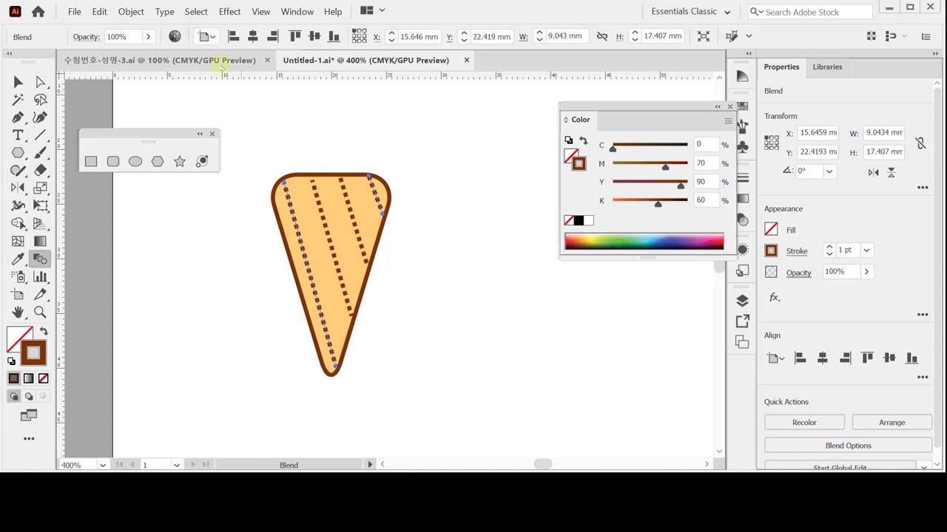
Step: Expand the blend into separate dashed lines, checking the paths in outline view
key(v)
key(ctrl+y)
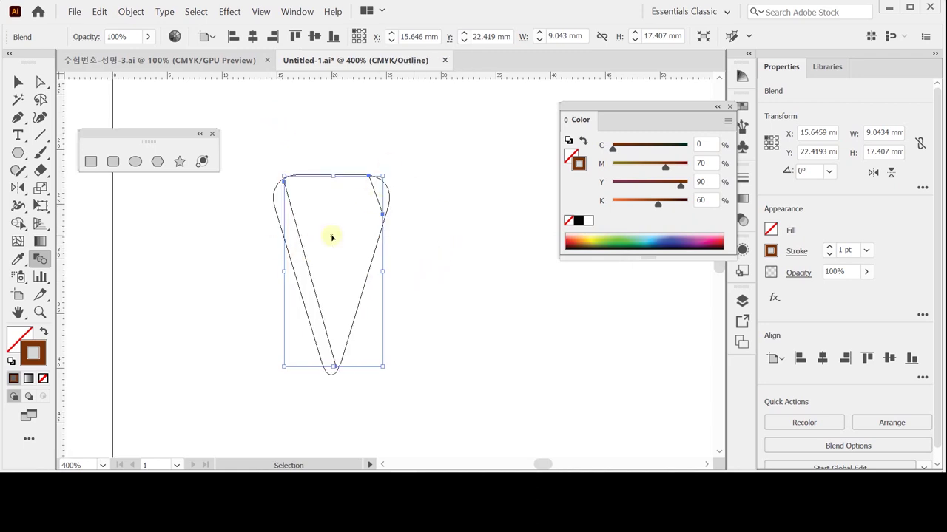
key(ctrl+y)
click(131, 12)
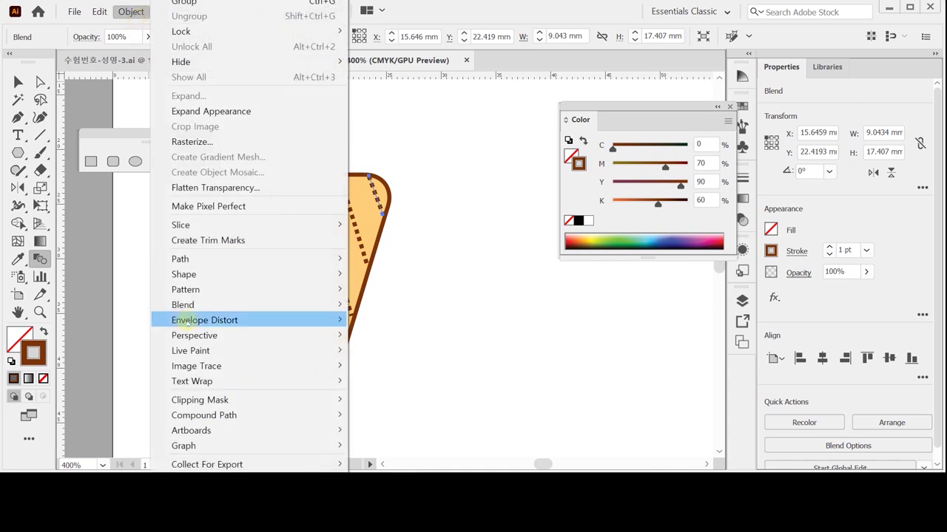
mouse_move(242, 306)
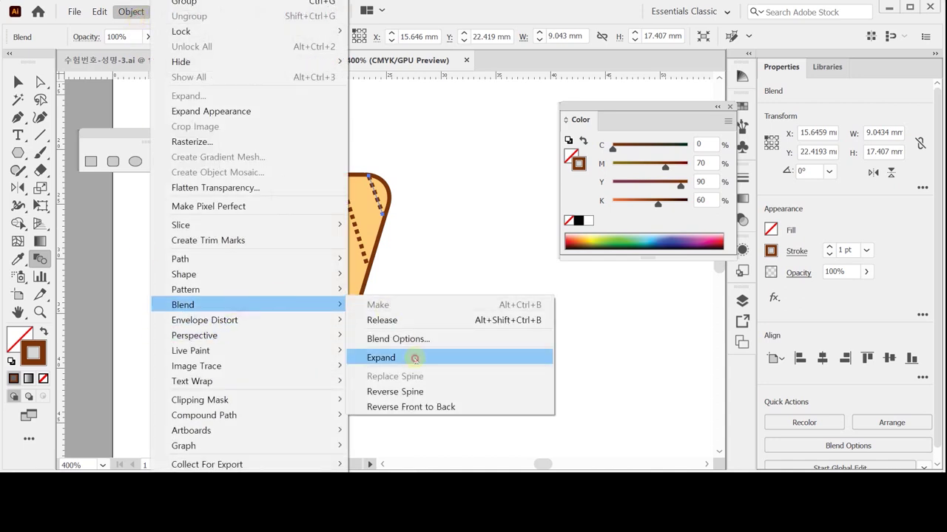
click(414, 358)
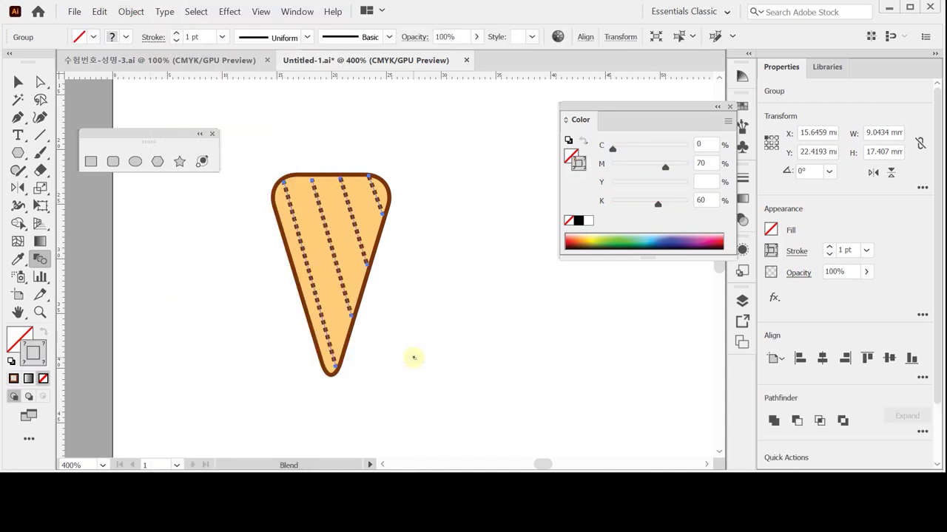
key(ctrl+y)
key(ctrl+y)
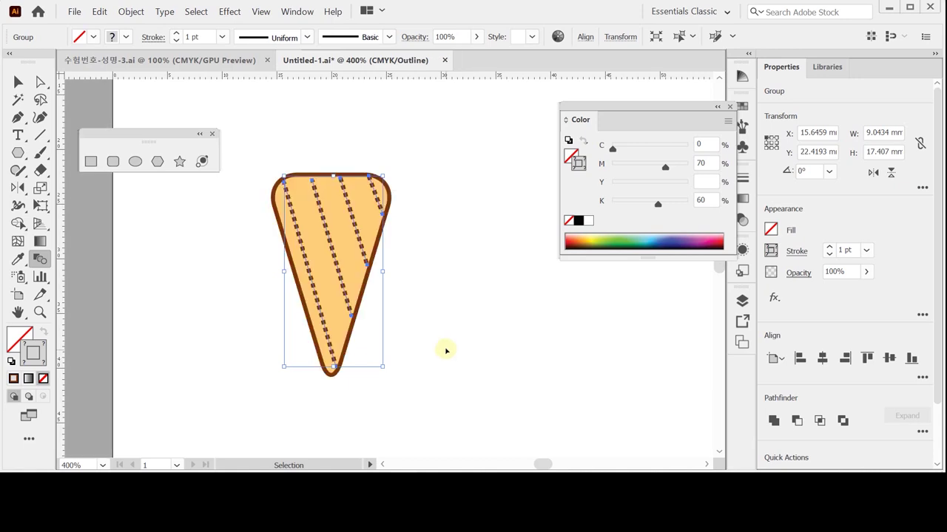
key(w)
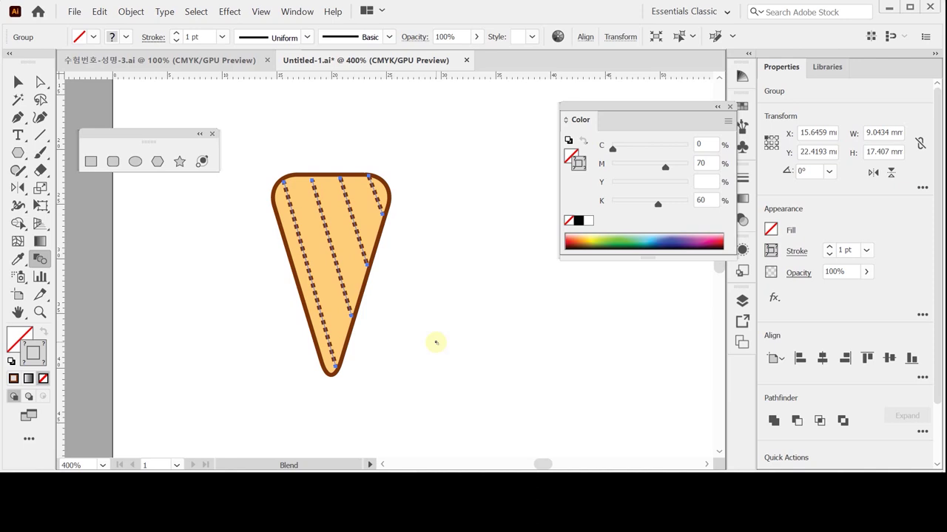
key(v)
Step: Deselect the lines, then show the guides again and save the document
click(428, 309)
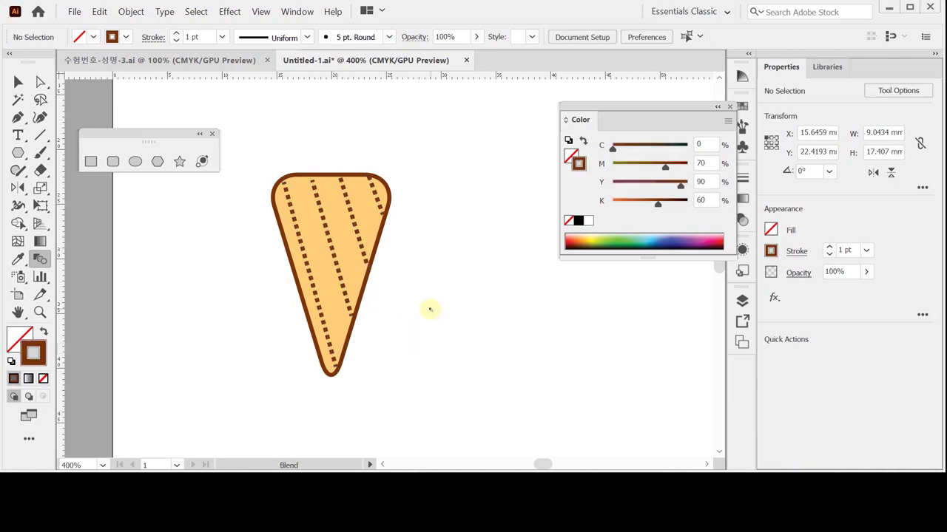
key(ctrl+semicolon)
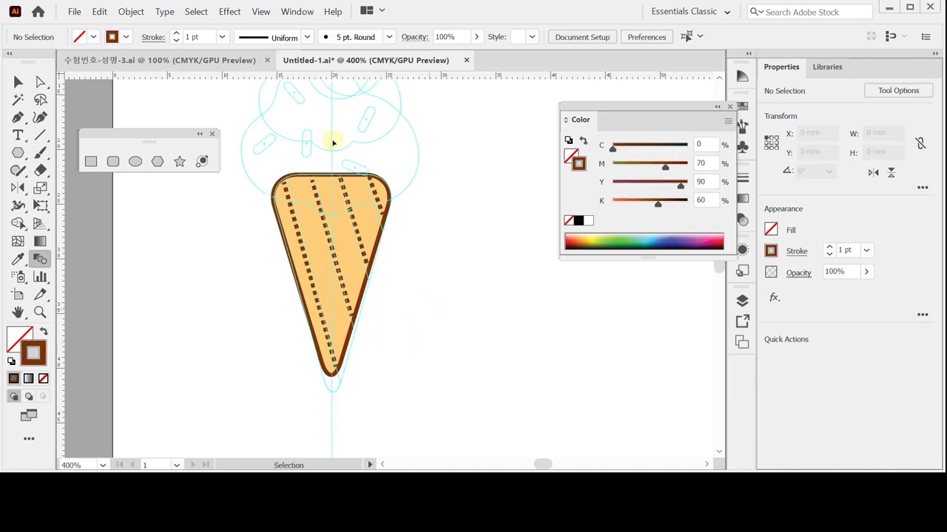
key(ctrl+s)
Step: Start the ice cream outline with the Pen tool, curving from inside the cone's top around the lower swirl's left side
drag(332, 142, 311, 221)
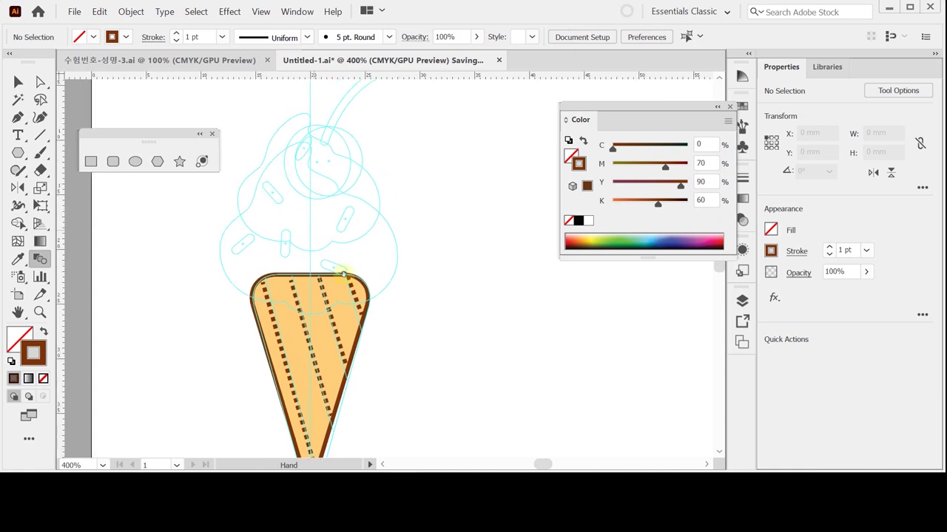
scroll(303, 239, up, 1)
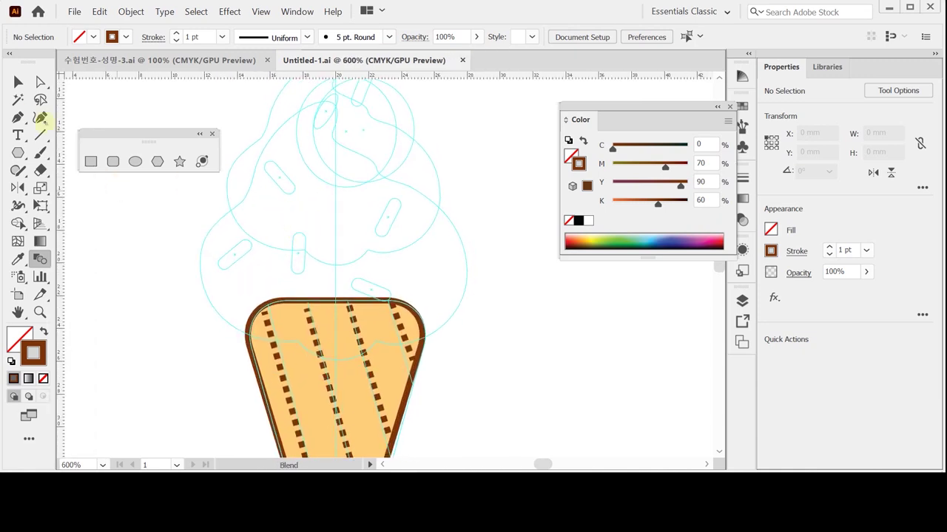
click(18, 116)
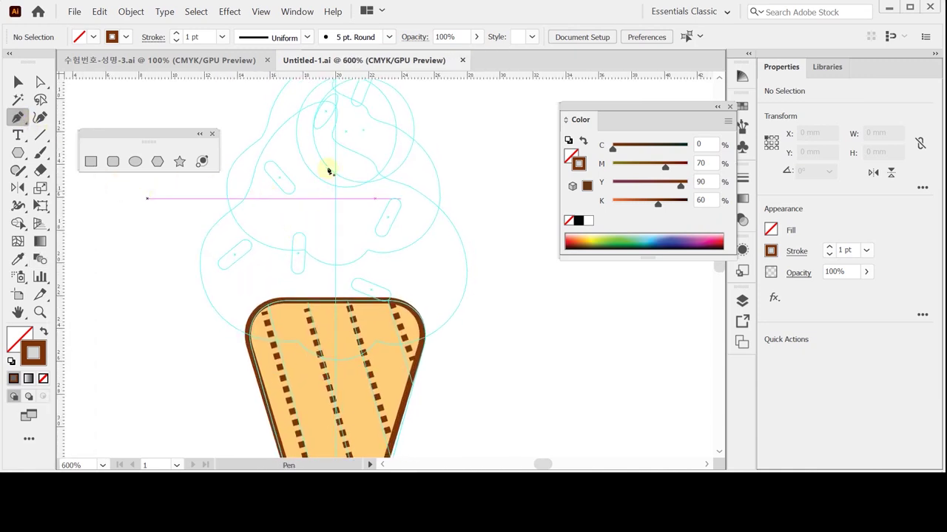
click(296, 345)
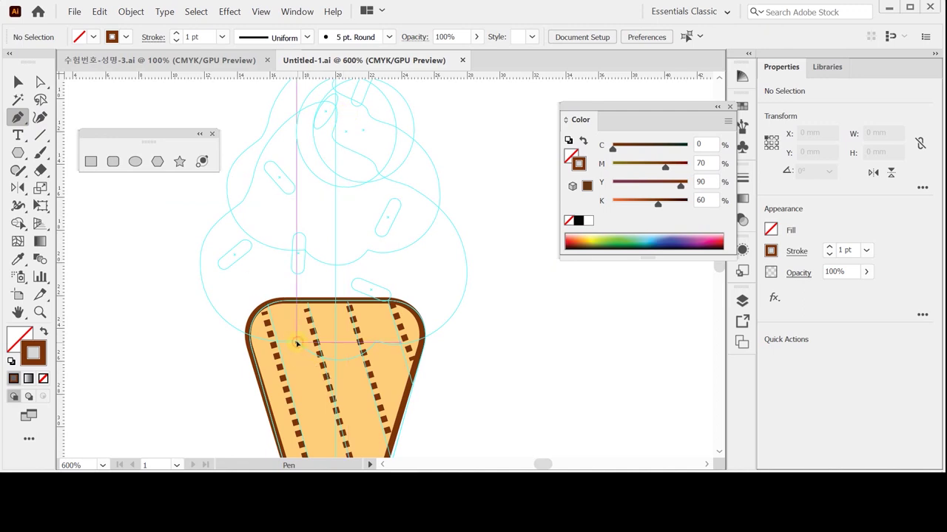
drag(204, 287, 194, 230)
click(207, 217)
drag(240, 202, 260, 190)
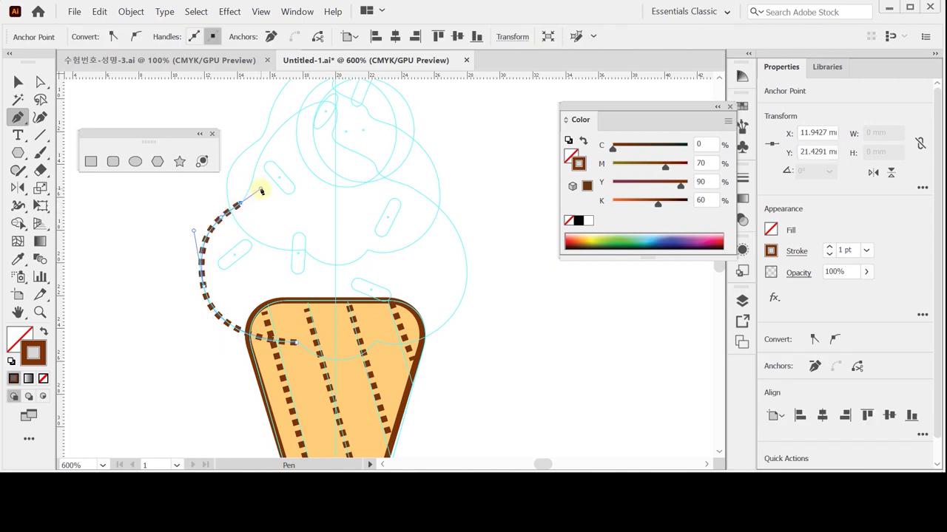
Step: Reset the path to the default white fill and black stroke, then continue the ice cream outline up the swirl's left side to its tip
click(11, 361)
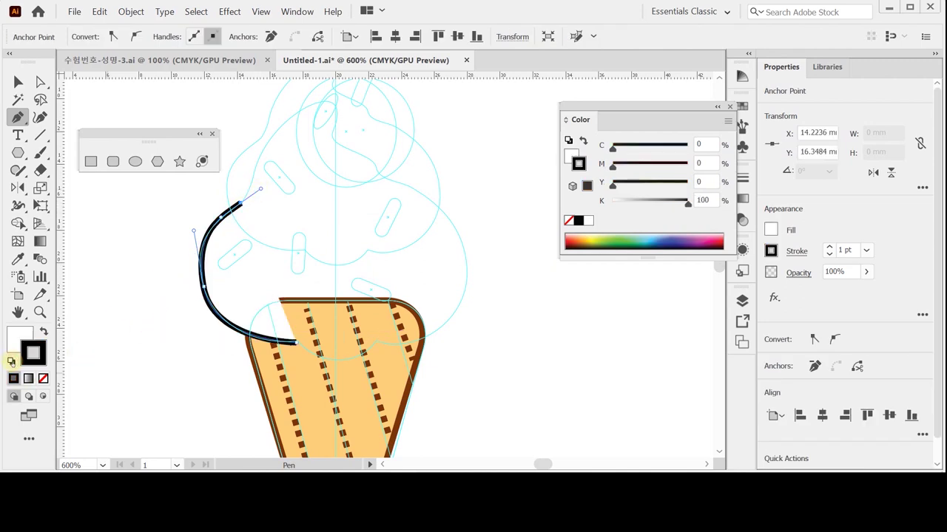
click(241, 205)
click(240, 204)
drag(255, 170, 259, 147)
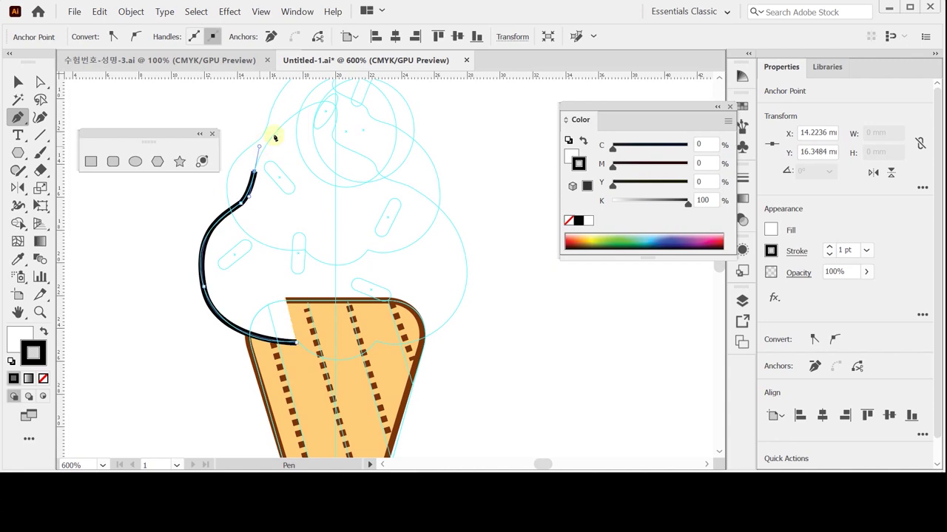
click(333, 104)
drag(327, 99, 355, 105)
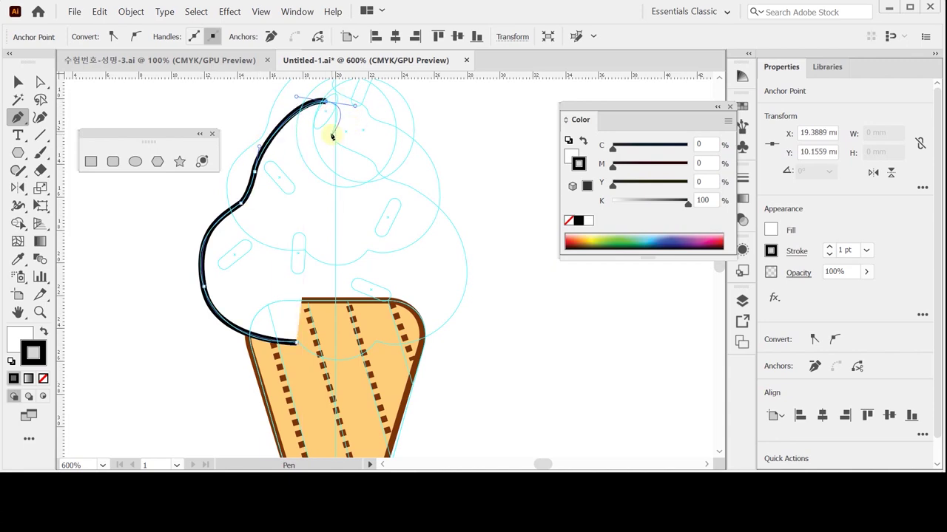
Step: Curl the outline down from the swirl's tip and adjust the tip's curve handle to match the guide
drag(332, 136, 332, 147)
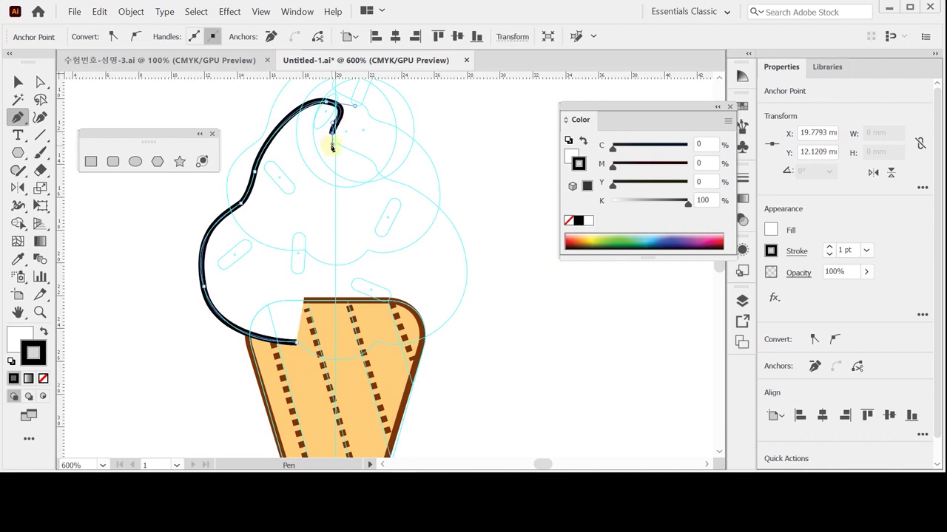
key(alt)
click(350, 108)
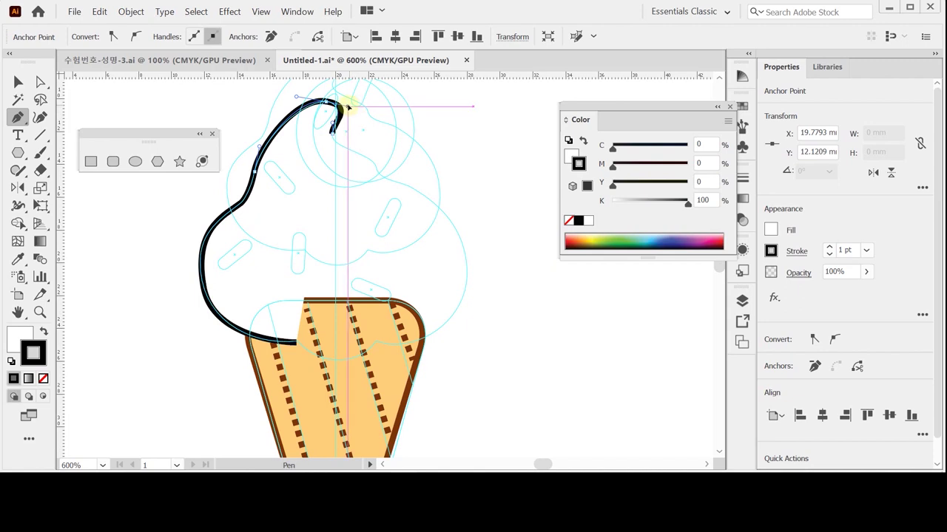
click(348, 108)
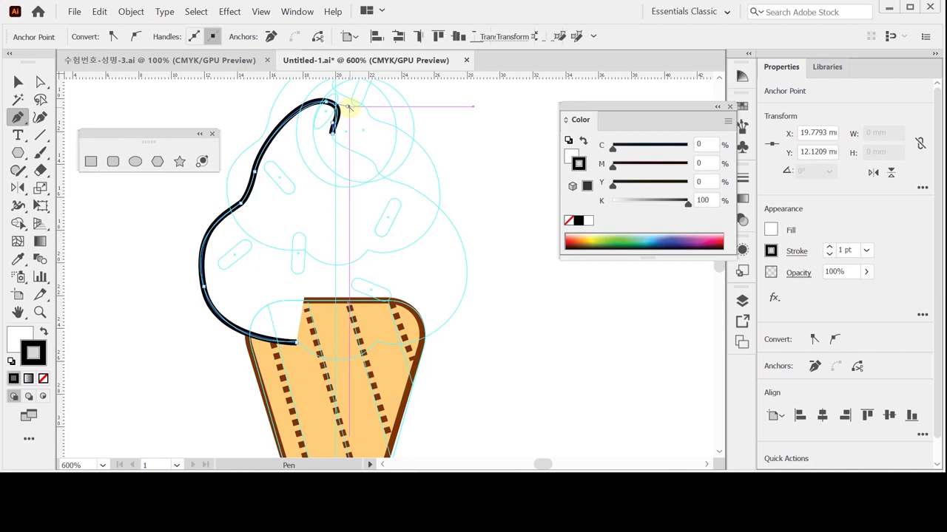
click(333, 127)
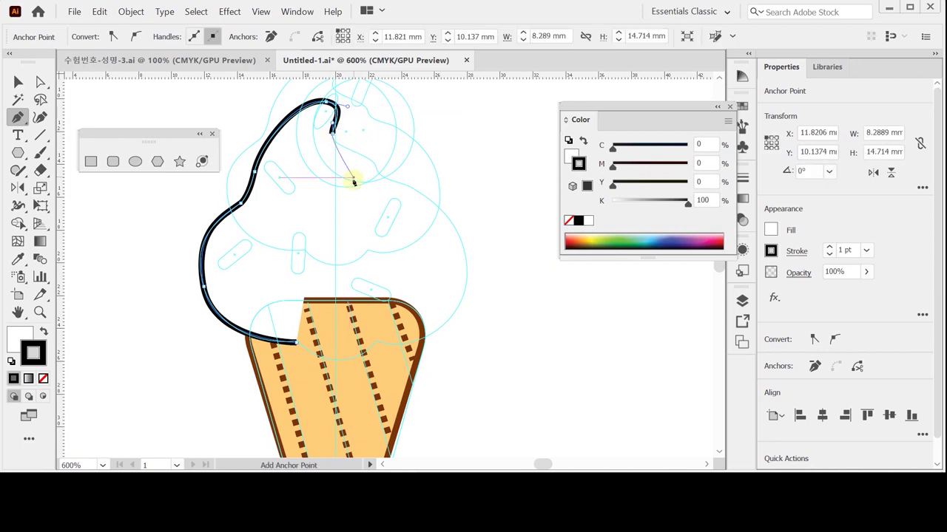
Step: Trace the swirl's right side and wavy lower edge, close the path at its start, and refine the last curve
drag(369, 156, 471, 295)
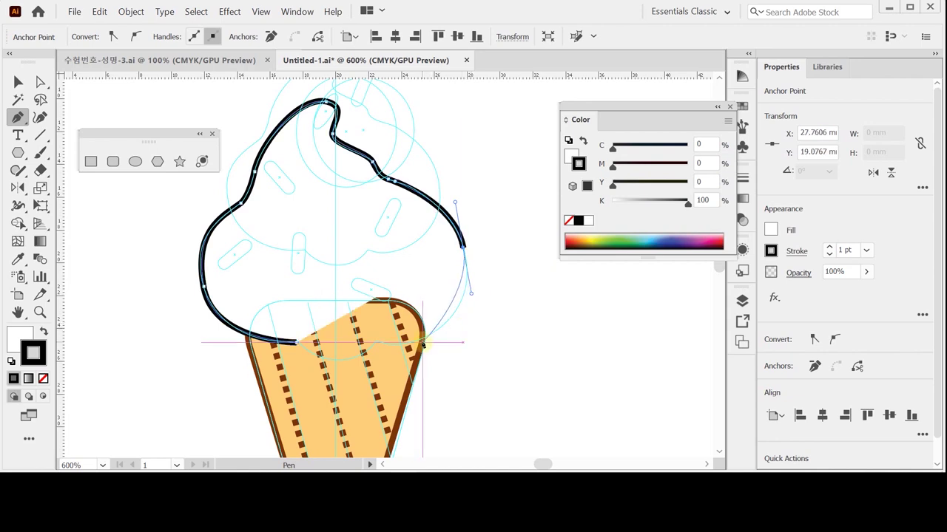
mouse_move(422, 340)
mouse_down()
mouse_move(324, 364)
mouse_move(335, 361)
mouse_up()
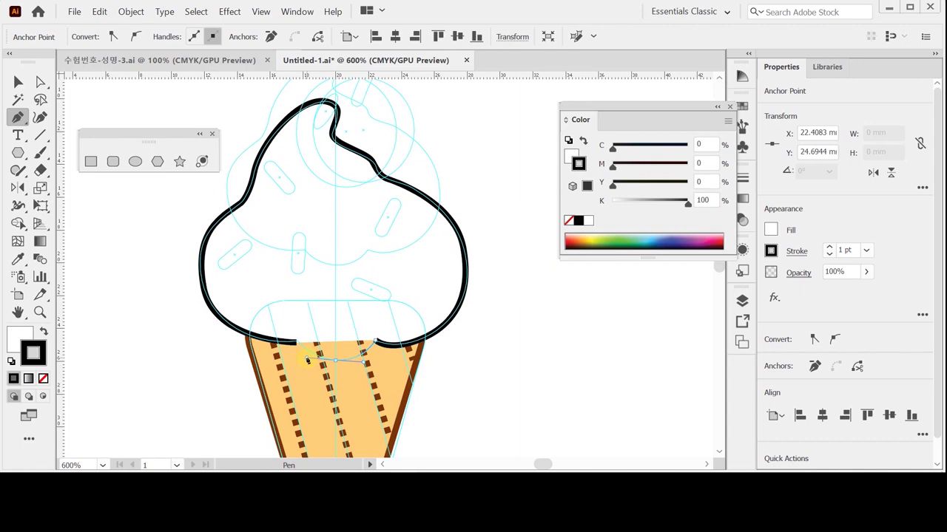
drag(297, 342, 306, 355)
ctrl+click(289, 339)
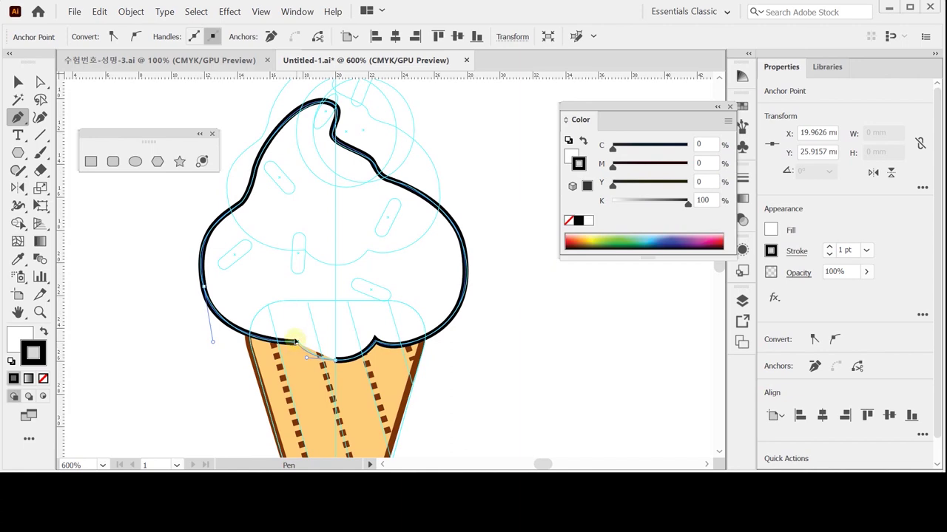
ctrl+click(285, 332)
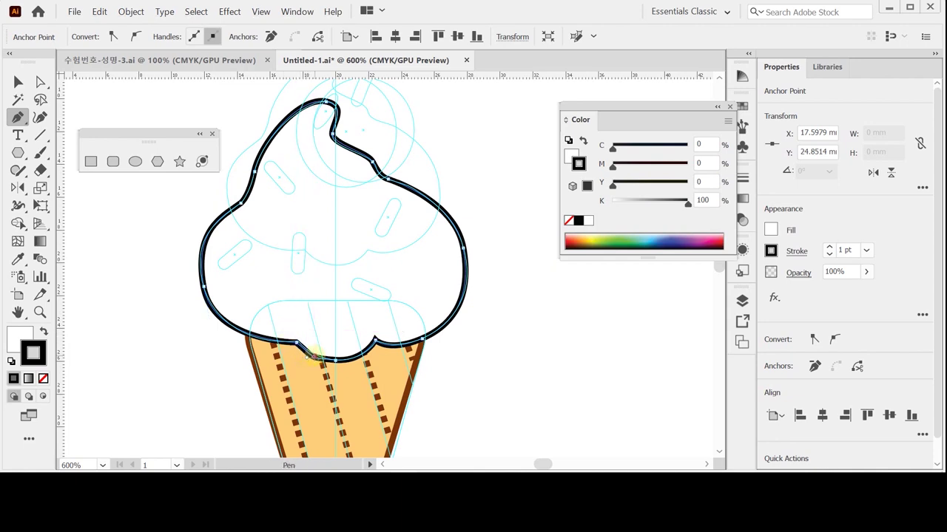
ctrl+click(317, 358)
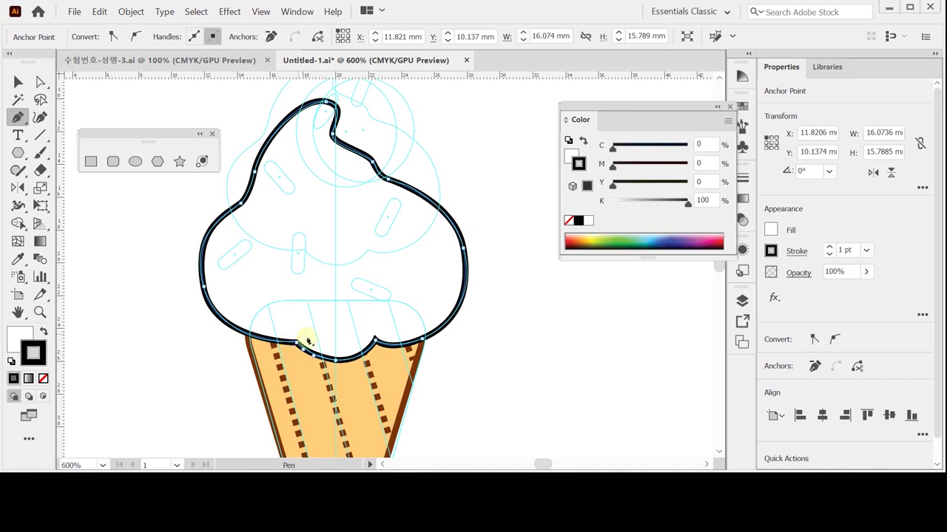
Step: Copy the cone's brown 1 pt outline style to the ice cream shape with the Eyedropper
click(571, 157)
key(i)
click(393, 369)
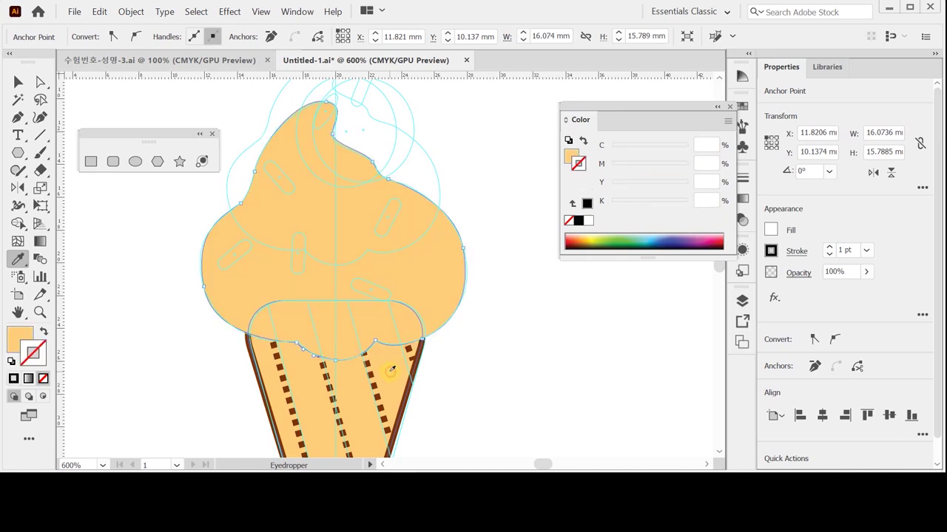
click(411, 397)
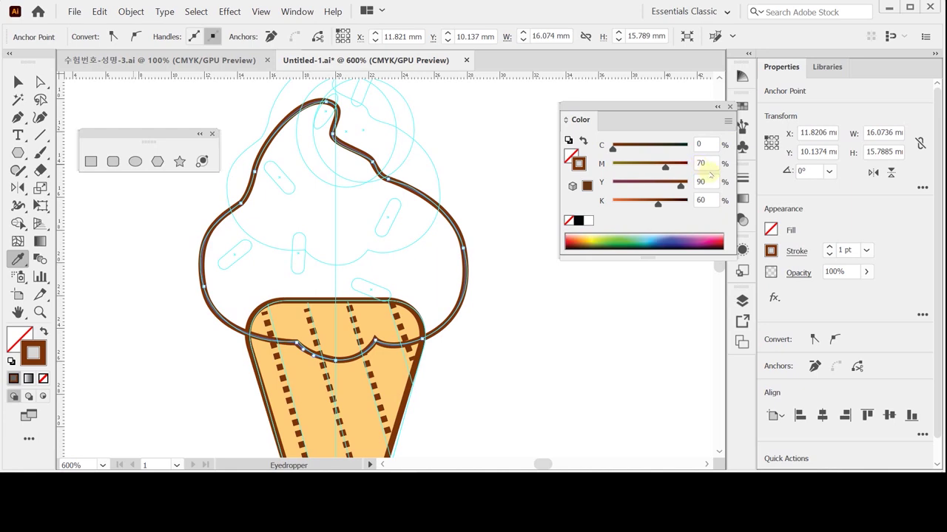
Step: Fill the ice cream shape with pale yellow, C0 M0 Y30 K0
click(570, 155)
click(588, 220)
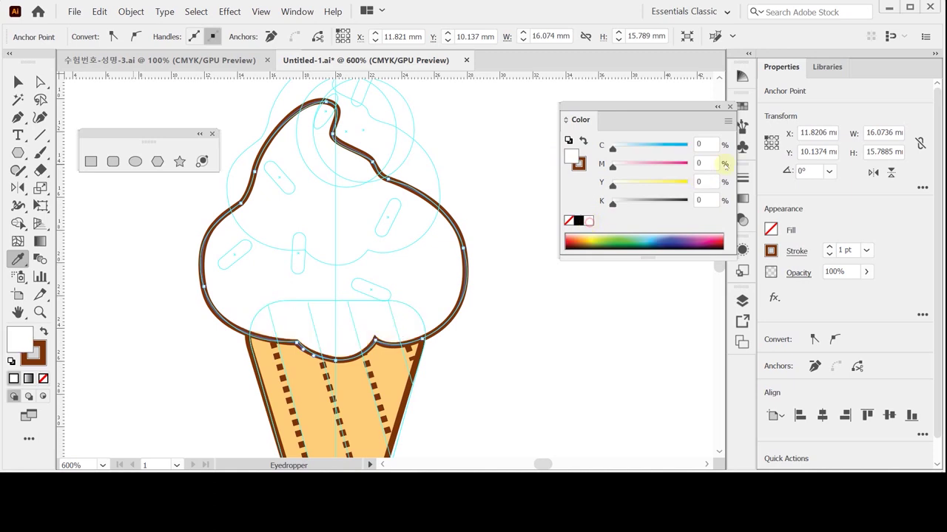
click(705, 164)
click(696, 182)
text(30)
key(Return)
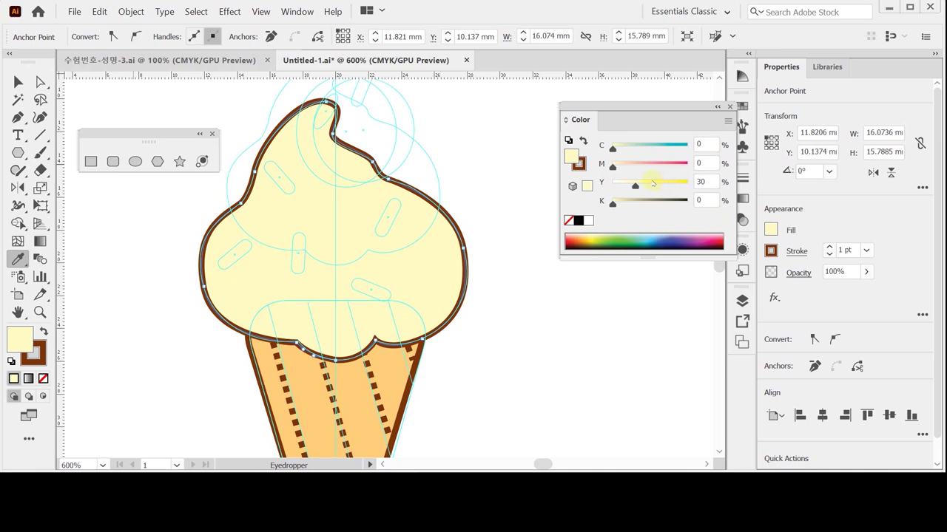
Step: Make a copy of the ice cream shape scaled uniformly to 80%, with Scale Strokes & Effects turned off
click(398, 226)
key(space)
scroll(379, 288, up, 5)
click(18, 81)
click(259, 329)
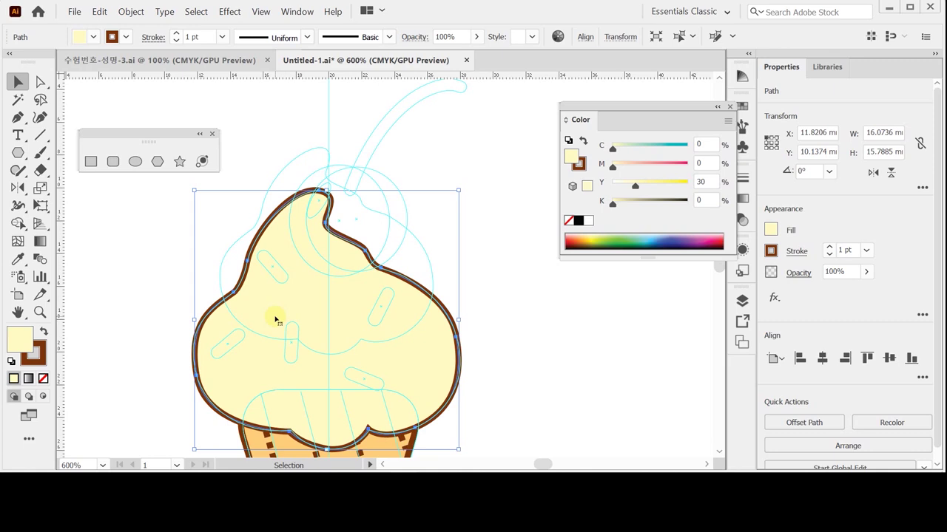
click(41, 188)
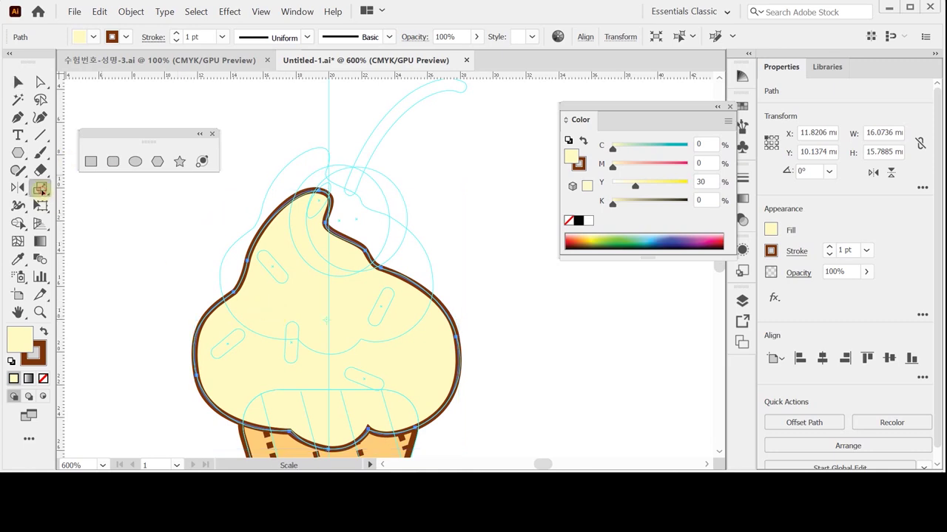
double_click(40, 189)
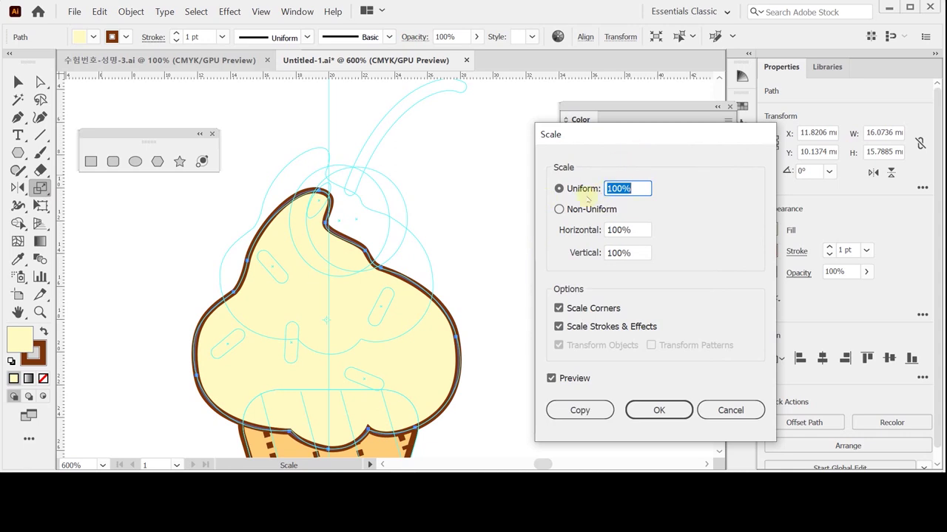
text(80)
click(588, 328)
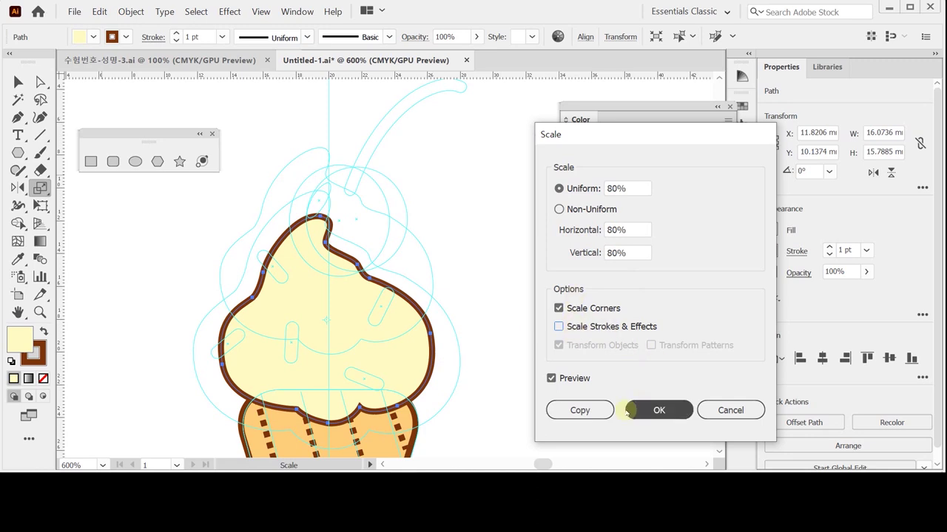
click(588, 409)
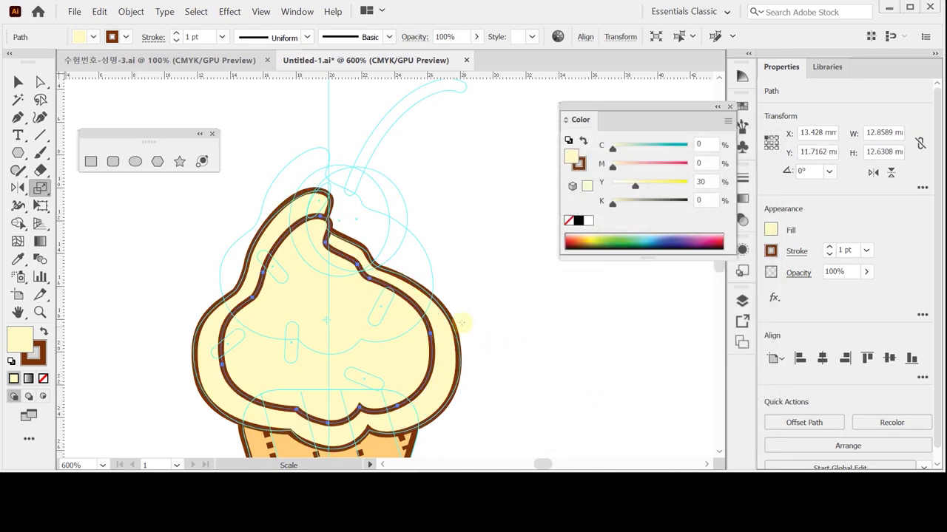
Step: Move the scaled copy straight up 4 mm onto the upper swirl's guide
key(Up)
key(Up)
key(Up)
key(Up)
key(Up)
key(Up)
key(Up)
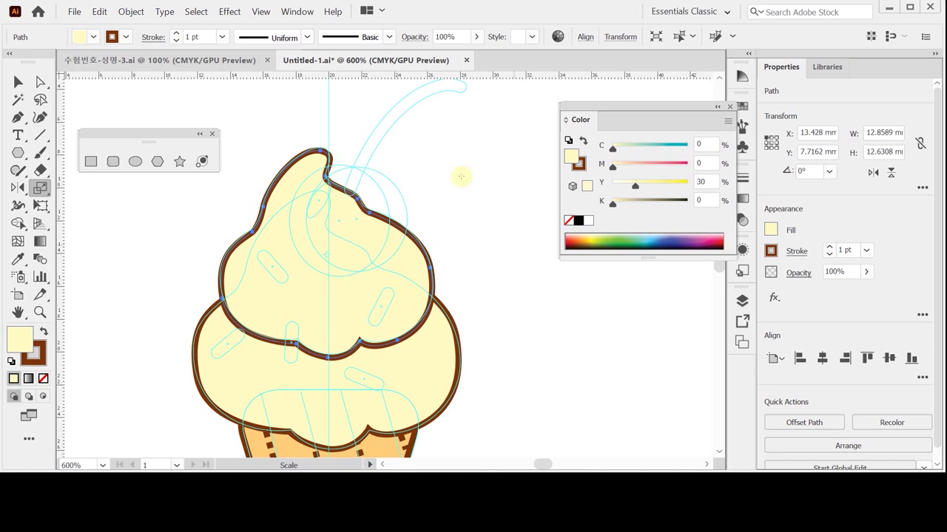
Step: Set the upper swirl's magenta fill value to 50% to make it pink
click(706, 163)
text(50)
key(Return)
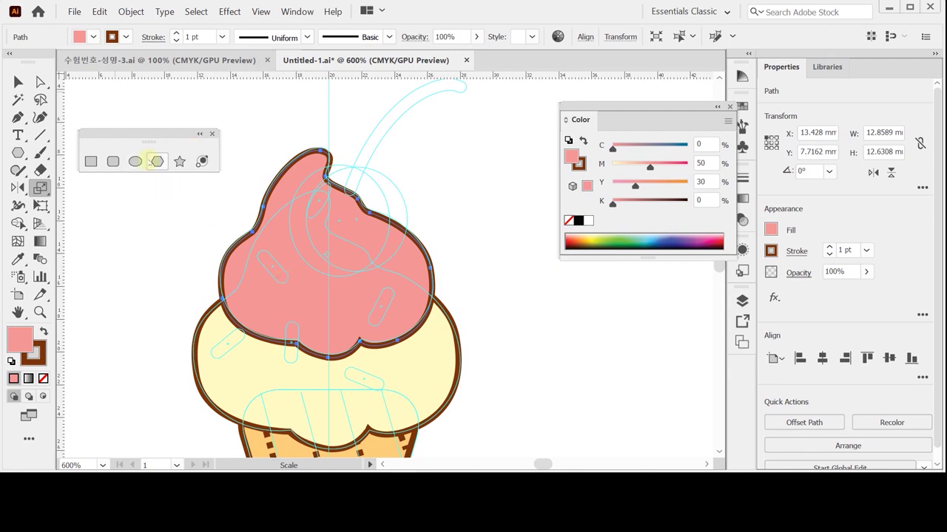
Step: Draw a rounded rectangle sprinkle about 2.7 × 0.8 mm beside the upper swirl and remove its stroke
click(112, 161)
drag(169, 255, 215, 268)
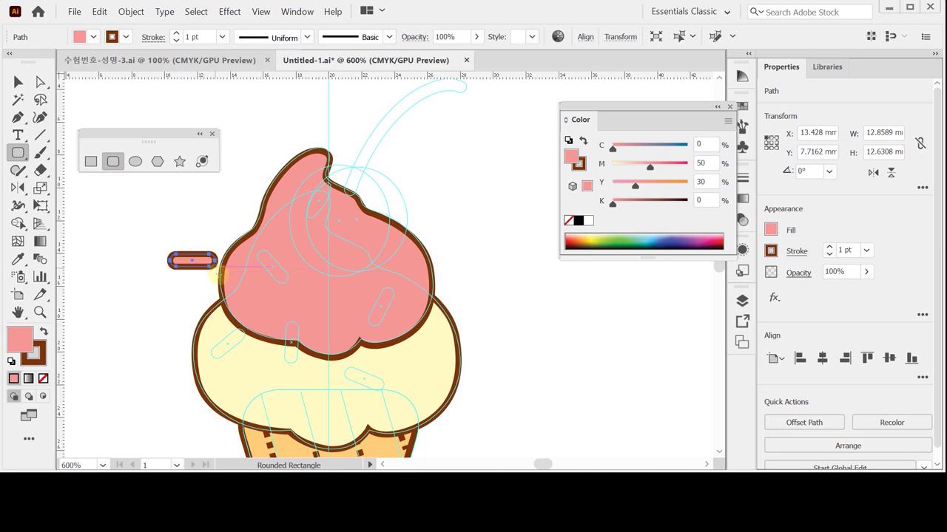
click(34, 349)
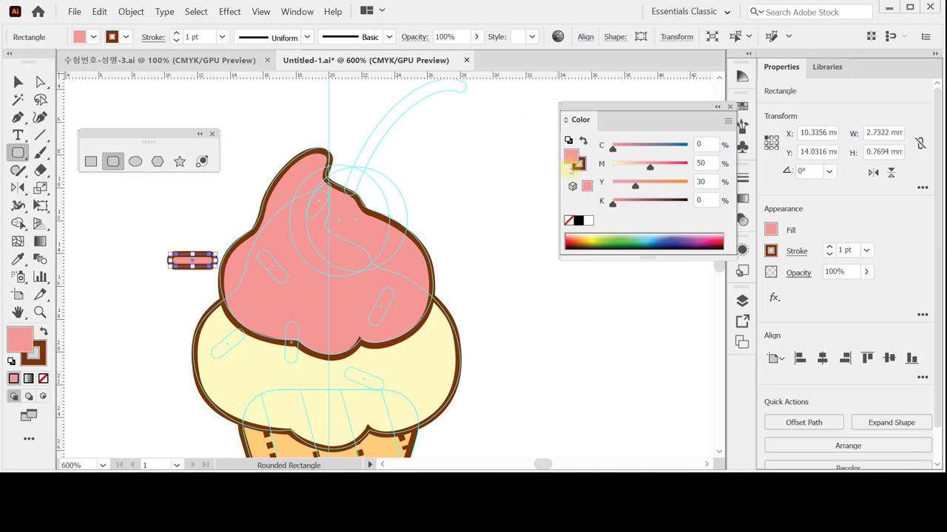
click(568, 220)
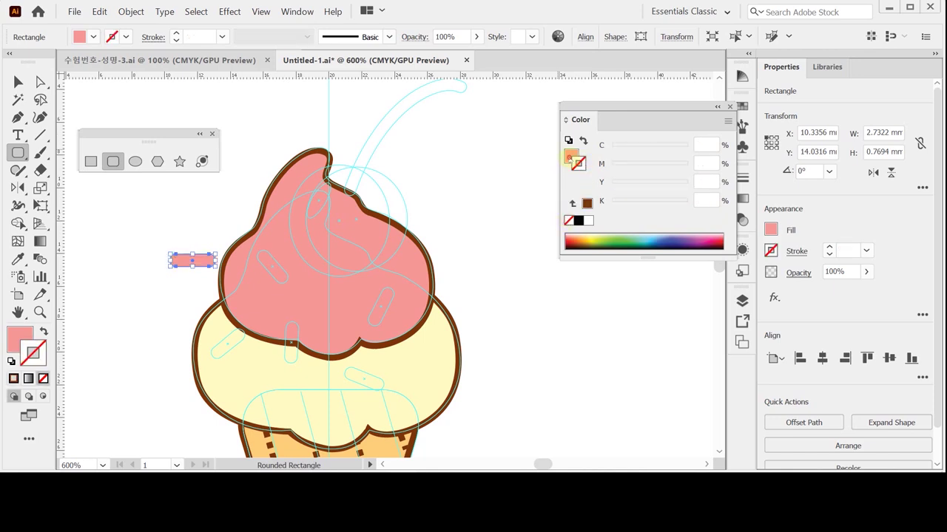
Step: Fill the sprinkle with dark brown, C40 M70 Y100 K50
click(699, 144)
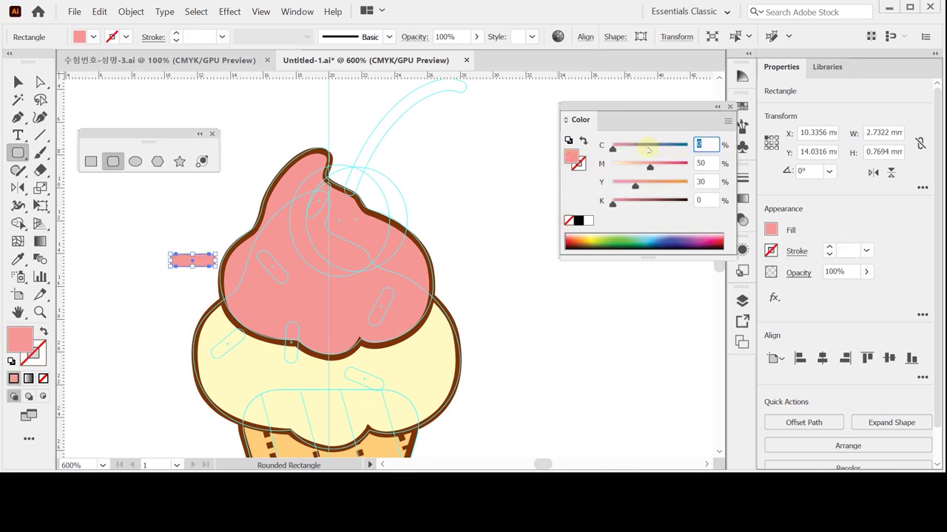
text(40)
key(Tab)
text(70)
key(Tab)
text(100)
key(Tab)
text(2)
text(50)
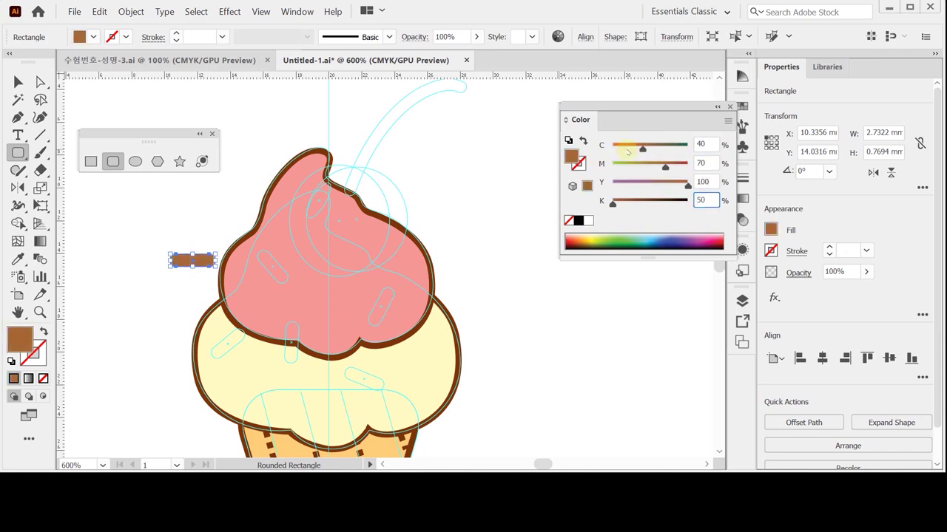
key(Return)
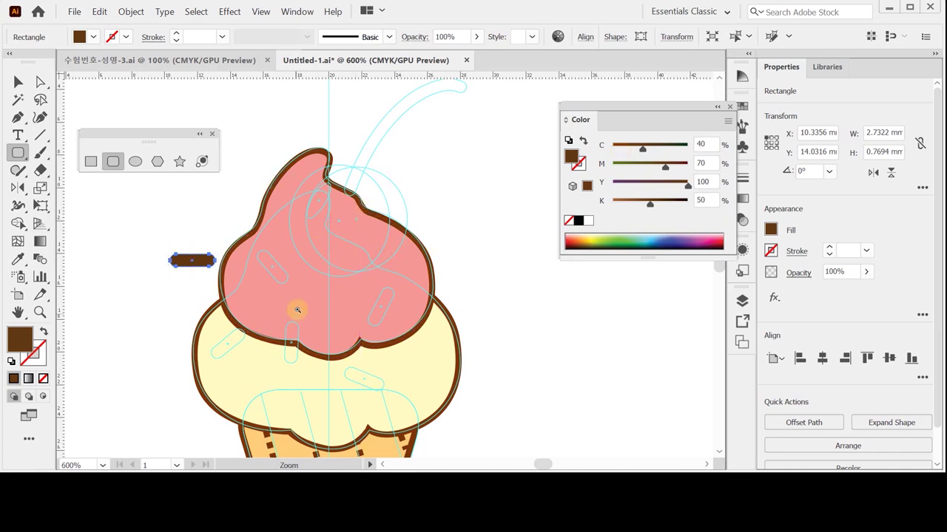
Step: Fit the sprinkle into the pink swirl's left guide at 315°, then place a vertical copy on the guide straddling both scoops
scroll(291, 315, up, 1)
drag(198, 214, 299, 234)
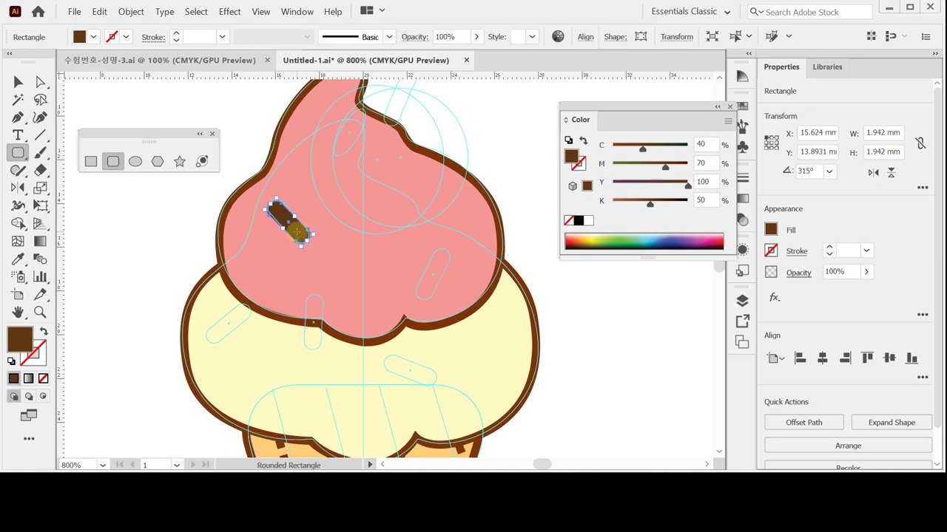
drag(297, 232, 315, 314)
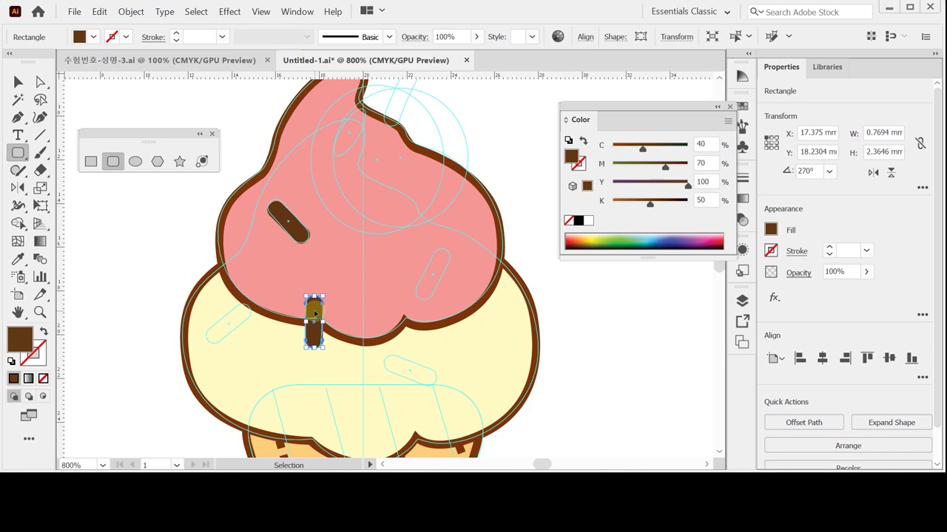
Step: Copy the vertical sprinkle to the yellow scoop's right guide, rotate it to match the slant, and save the document
drag(314, 314, 395, 371)
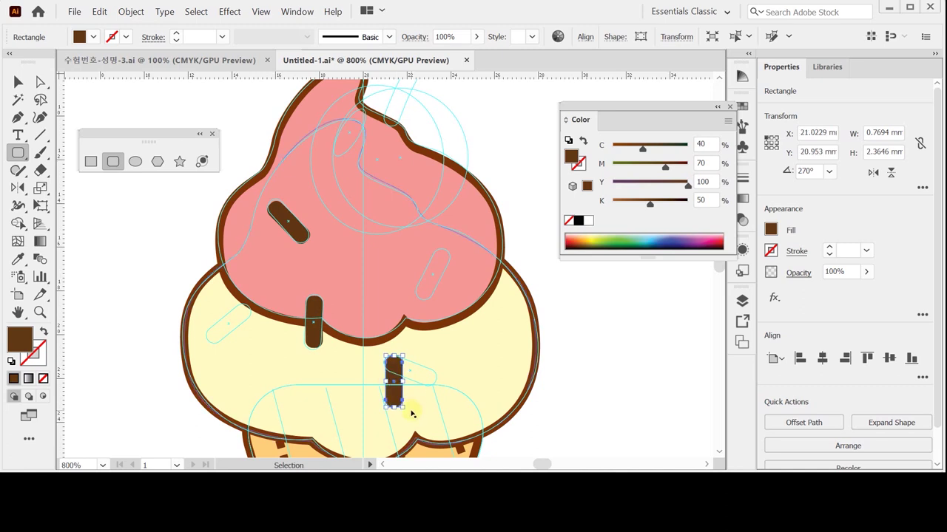
drag(407, 412, 418, 375)
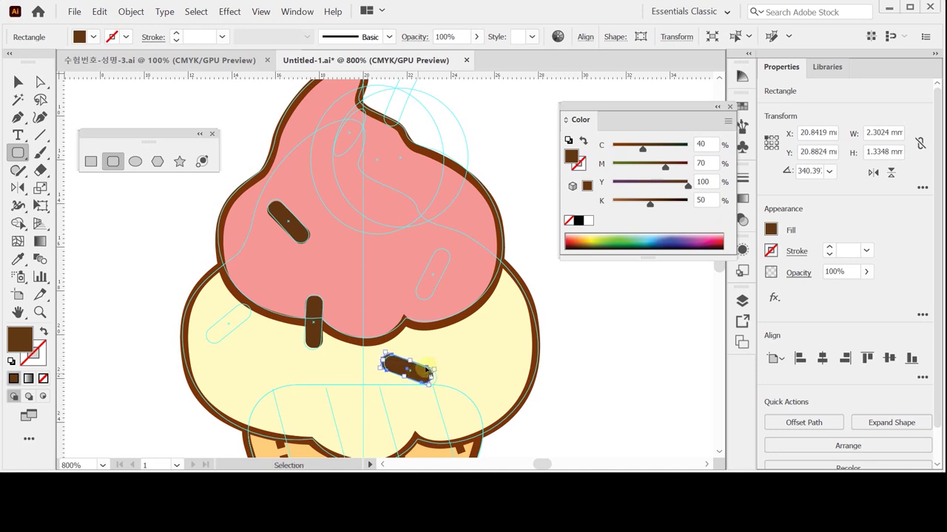
key(ctrl+s)
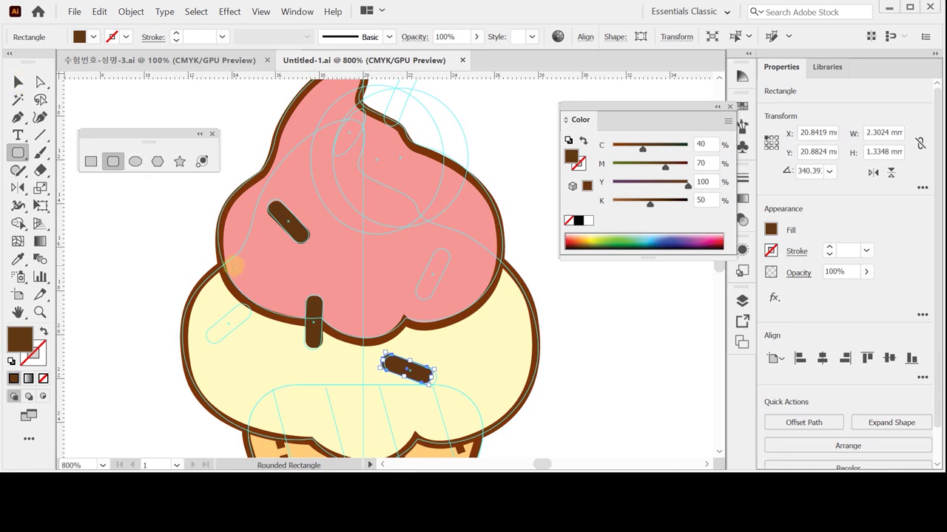
key(ctrl)
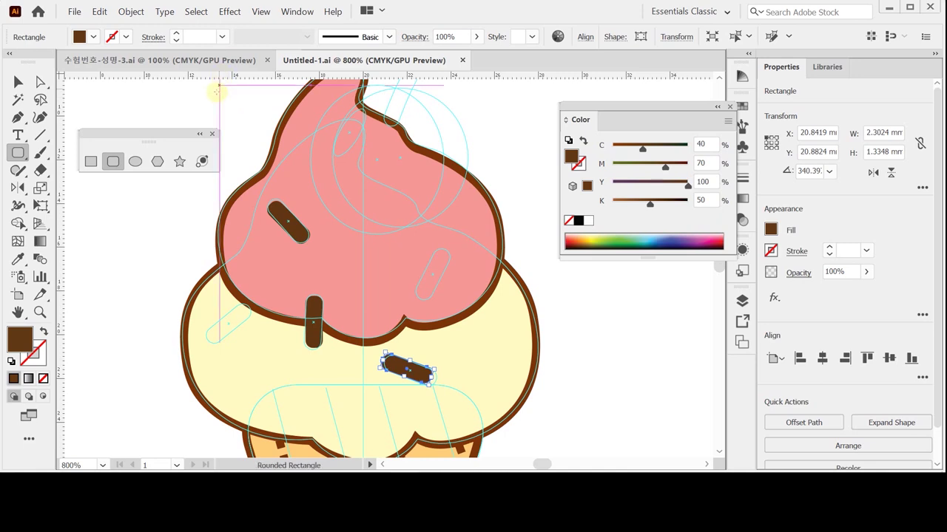
click(261, 12)
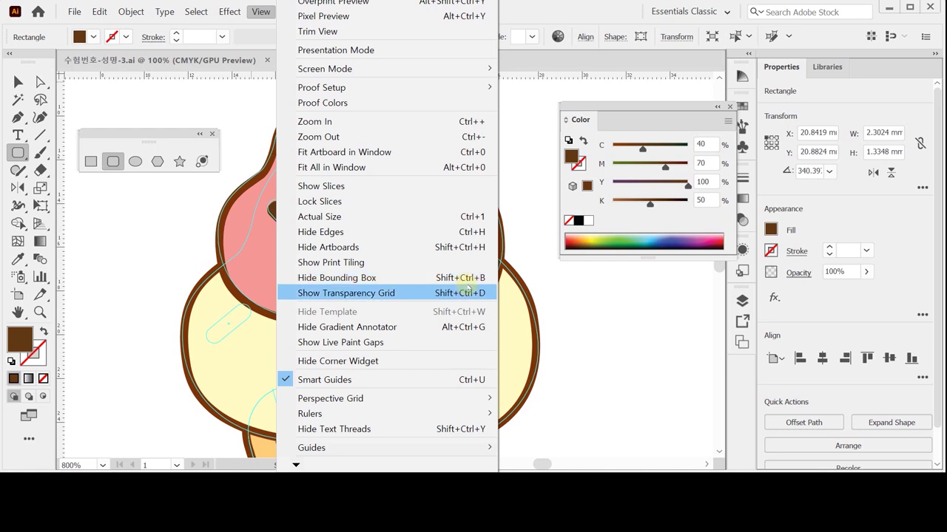
click(222, 33)
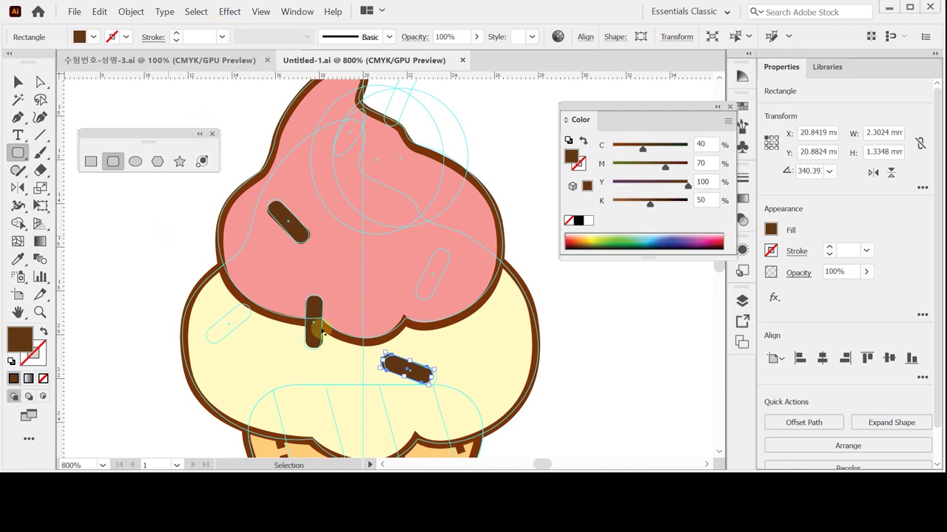
Step: Copy the yellow scoop's right sprinkle to the pink swirl's right guide and rotate it to about 244° to match the slant
mouse_move(418, 379)
mouse_down()
mouse_move(444, 282)
mouse_move(423, 303)
mouse_up()
key(ctrl+z)
key(ctrl)
drag(464, 272, 436, 294)
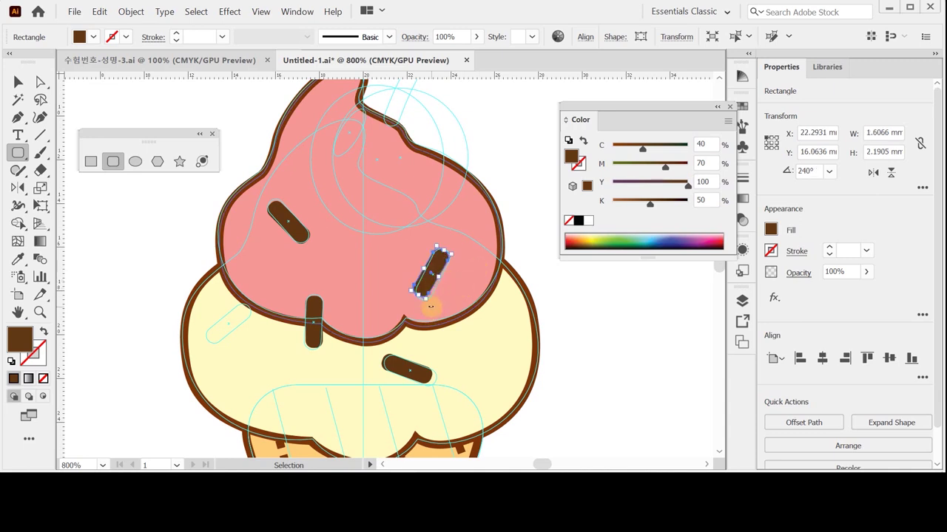
mouse_move(429, 306)
mouse_down()
mouse_move(441, 307)
mouse_move(418, 303)
mouse_up()
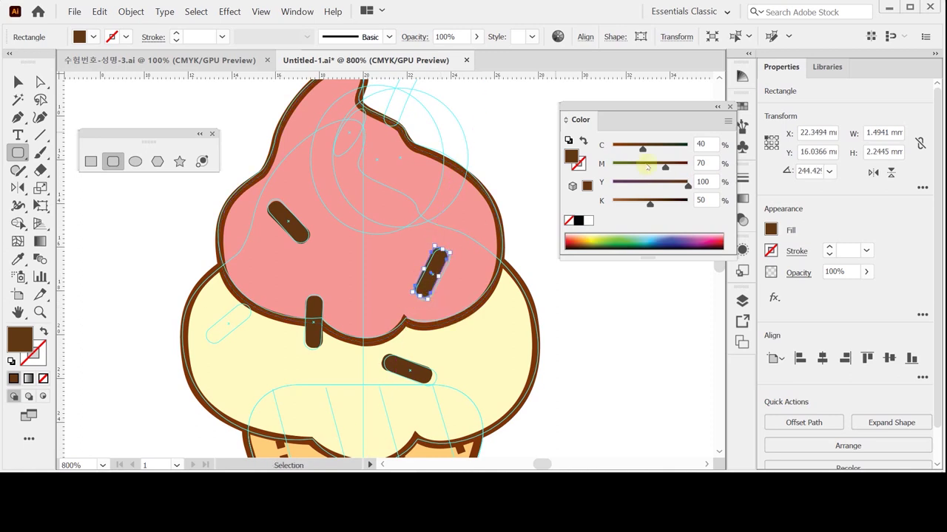
Step: Recolour the pink swirl's right sprinkle with the fill C0 M90 Y60 K0
drag(641, 149, 592, 150)
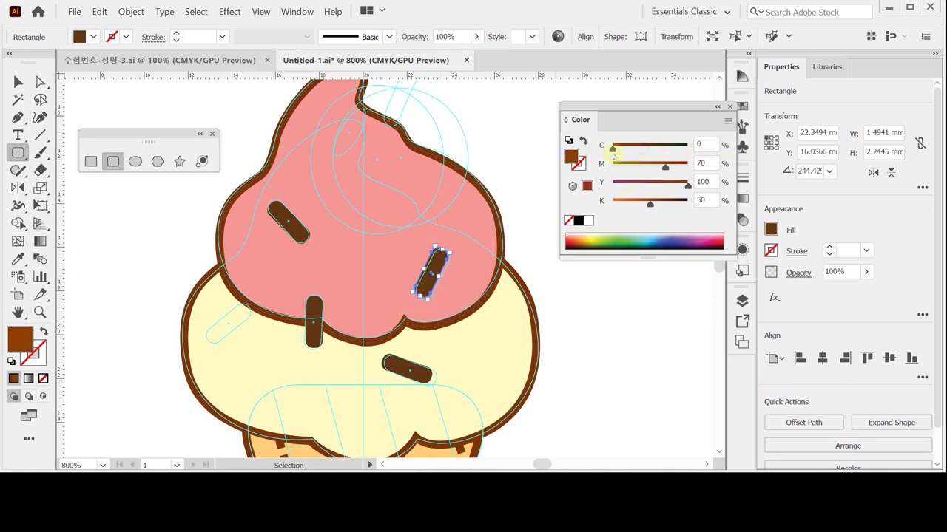
double_click(711, 163)
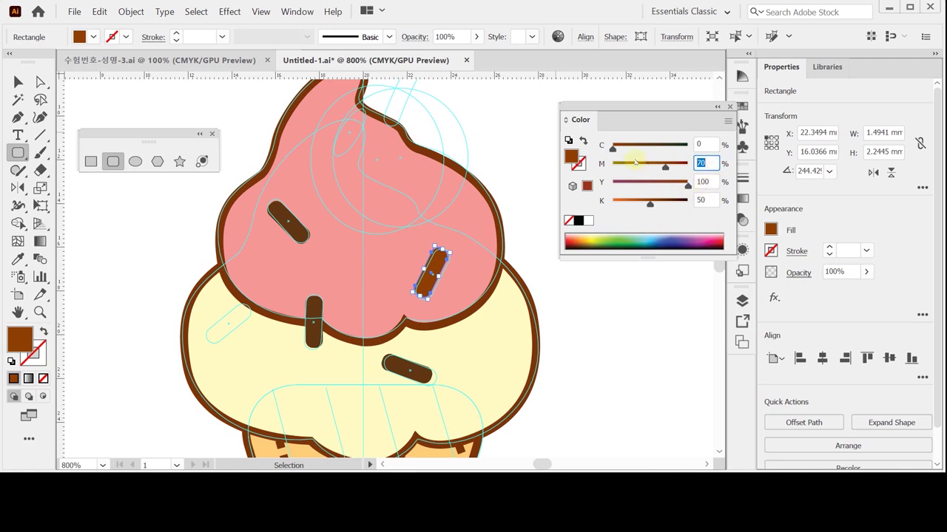
text(90)
key(Tab)
text(60)
key(Tab)
text(0)
key(Return)
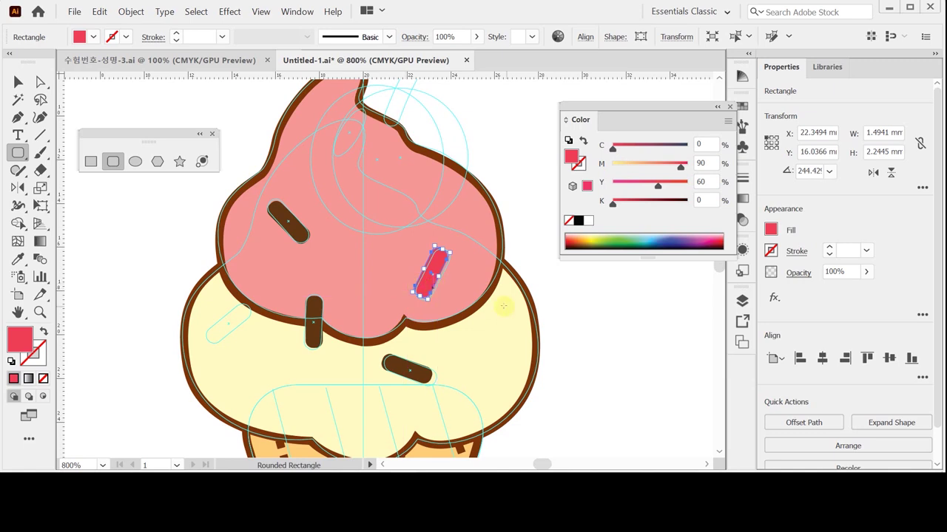
Step: Copy the reddish sprinkle to the yellow scoop's left guide and rotate it to about 221.5° to follow the guide
ctrl+click(428, 287)
drag(427, 287, 214, 354)
drag(242, 315, 237, 316)
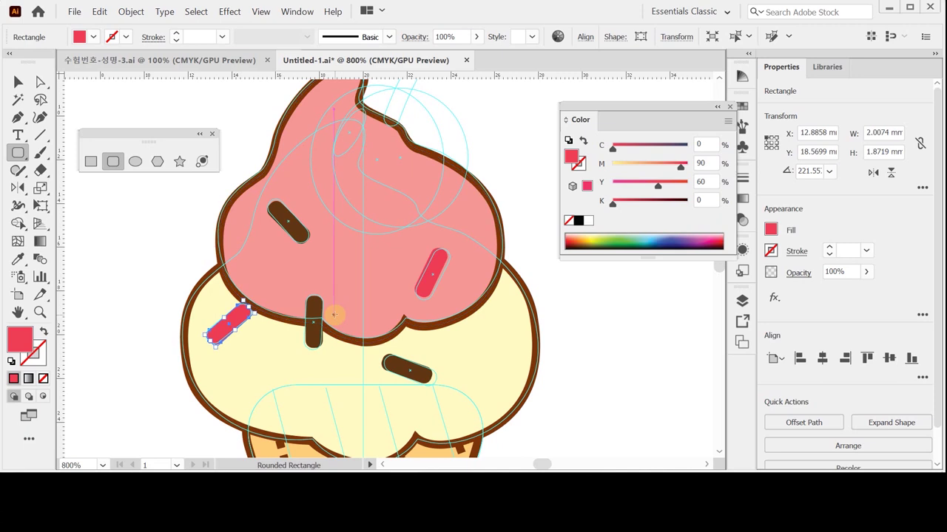
Step: Draw an ellipse about 6.2 × 6.5 mm from the centre of the right-hand cherry guide circle
key(space)
drag(323, 253, 293, 344)
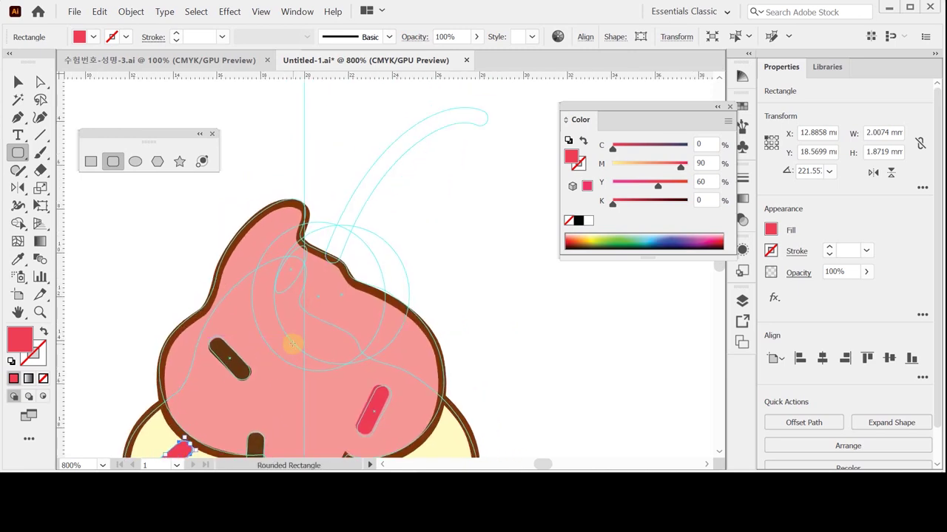
ctrl+click(428, 264)
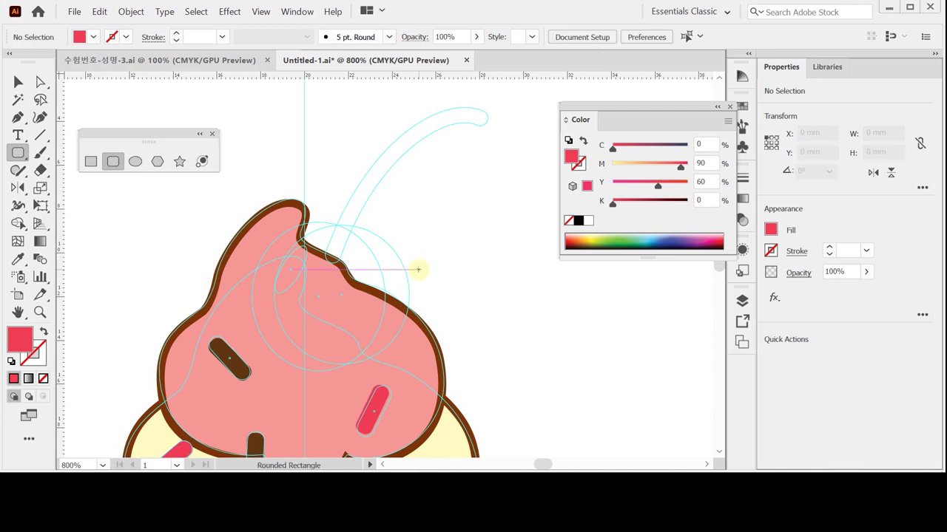
click(135, 162)
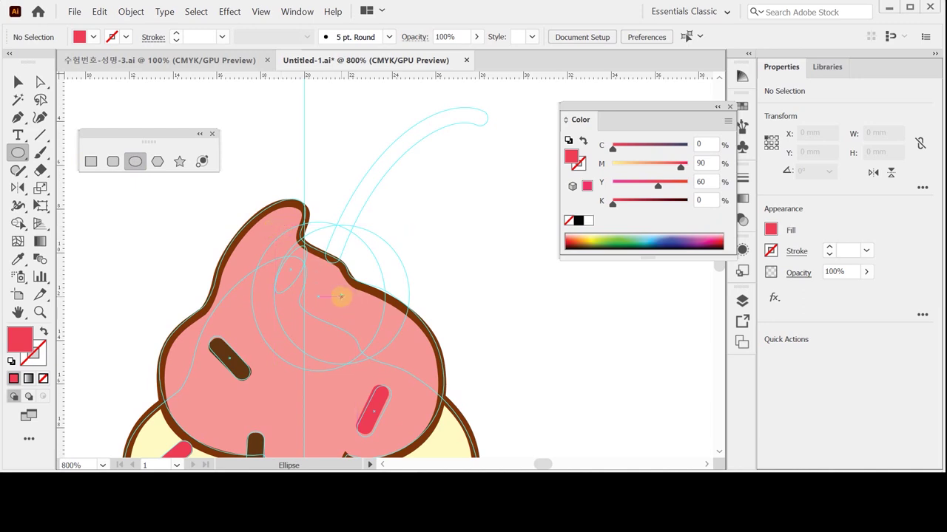
drag(340, 297, 409, 369)
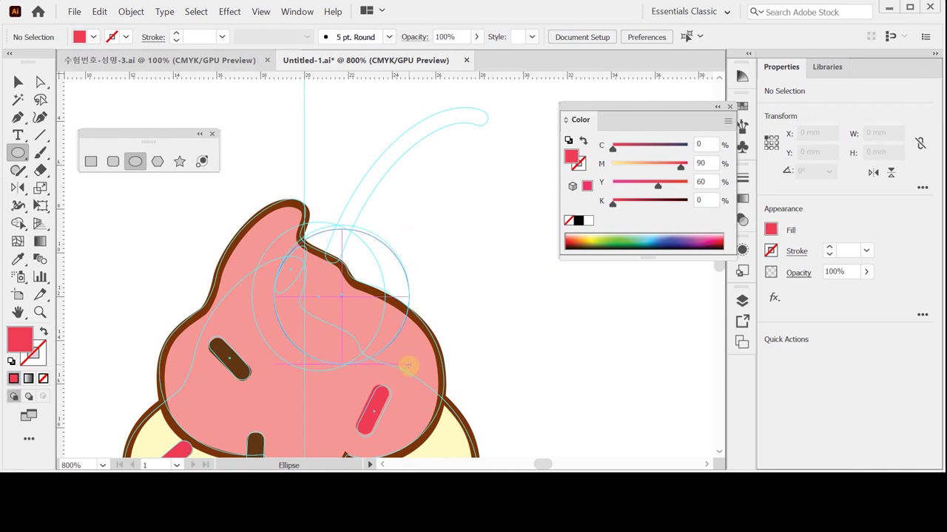
drag(408, 365, 406, 365)
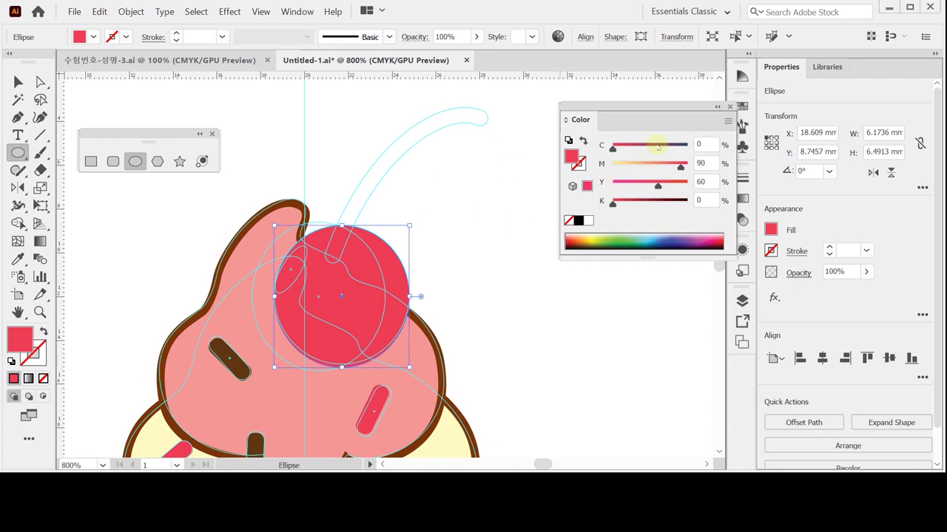
Step: Fill the cherry's shadow ellipse with dark red, C0 M100 Y100 K40
click(706, 145)
key(Tab)
text(100)
key(Tab)
text(100)
key(Tab)
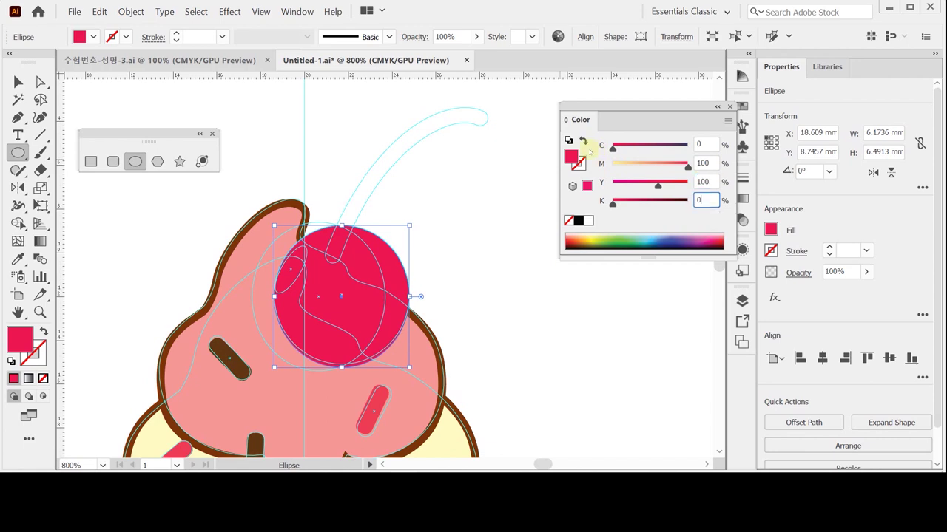
text(40)
key(Return)
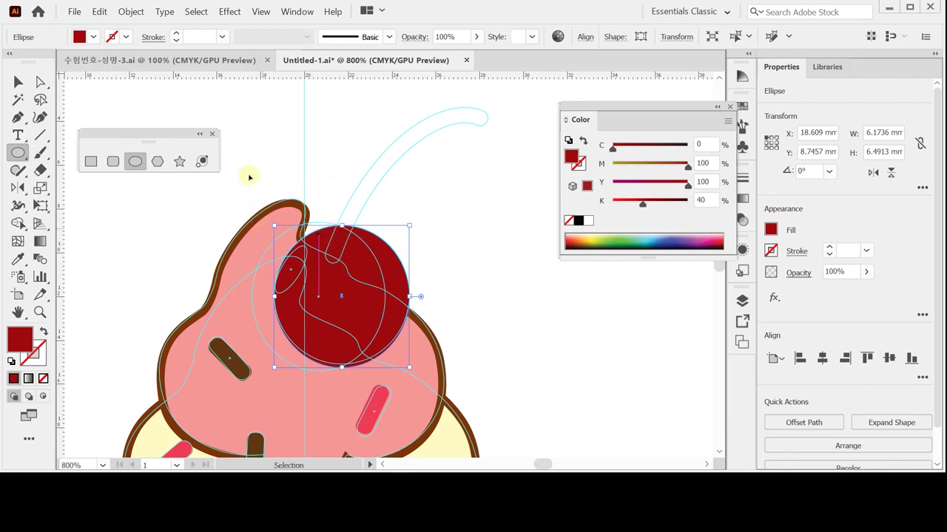
Step: Draw a second ellipse about 6.1 × 6.6 mm over the left-hand cherry guide circle and reduce its fill's K to 0
key(ctrl+shift+a)
drag(250, 234, 381, 373)
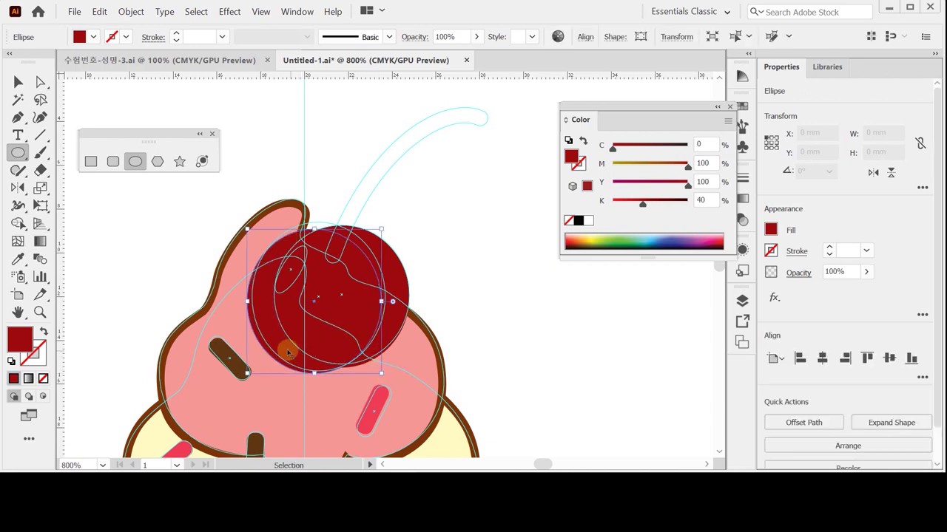
drag(286, 353, 284, 350)
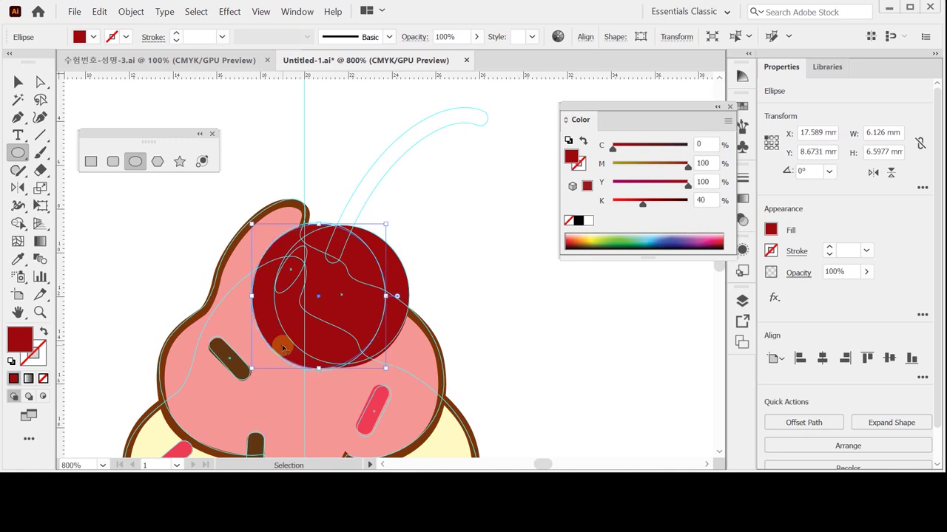
drag(640, 203, 601, 200)
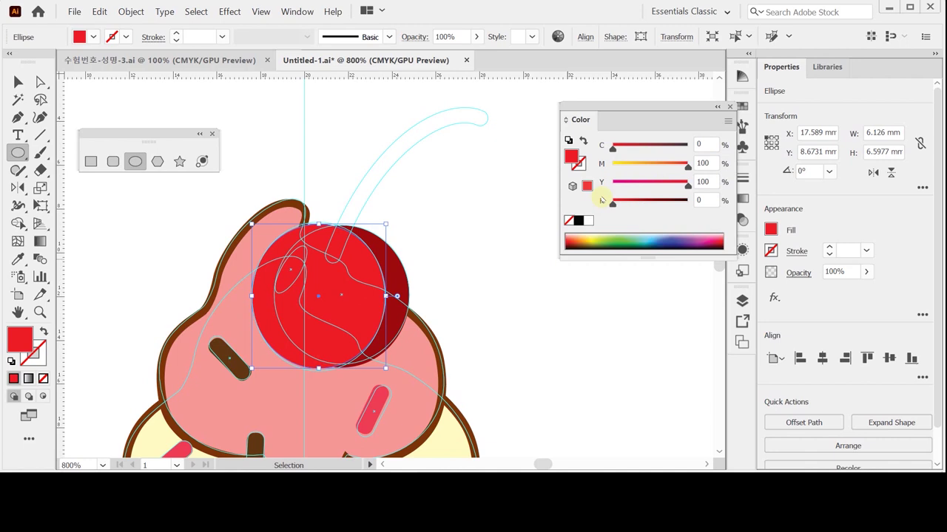
Step: Draw a highlight ellipse about 0.9 × 2.4 mm from the centre of the small oval guide and fill it white
key(ctrl+shift+a)
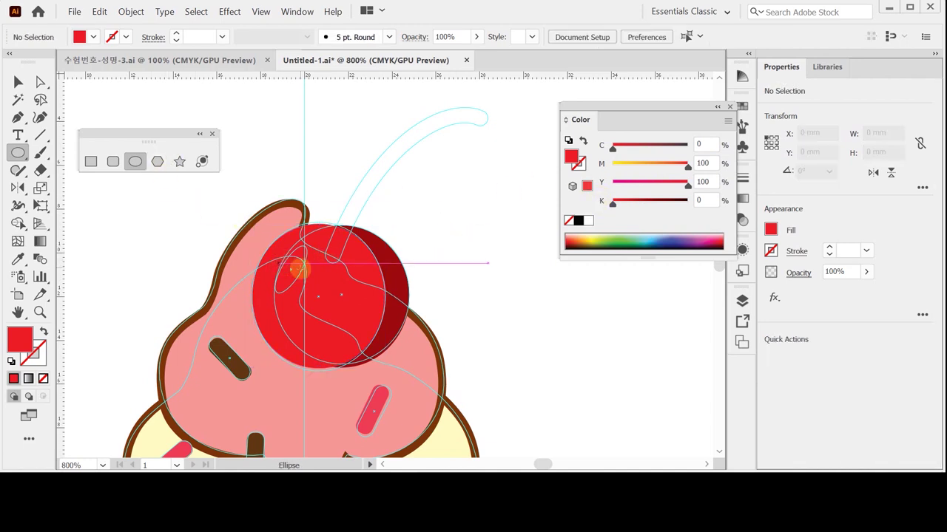
drag(292, 272, 300, 295)
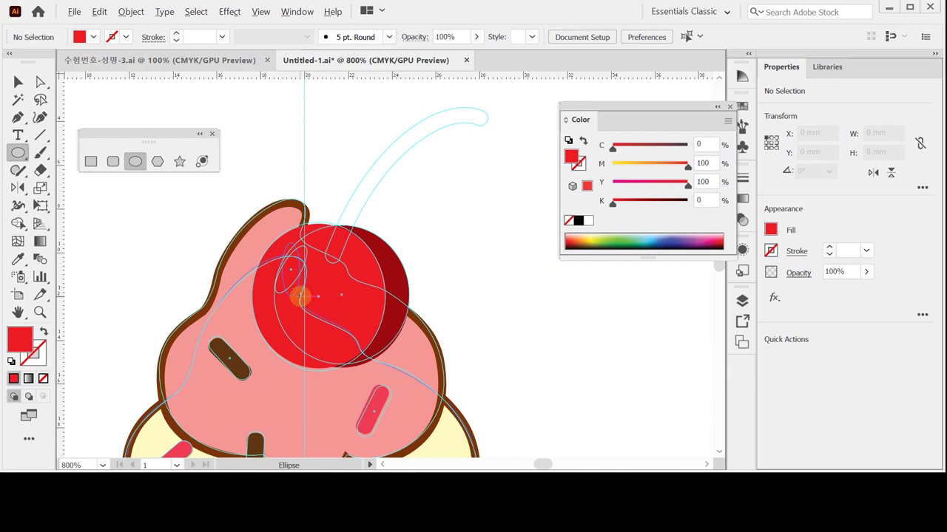
click(587, 221)
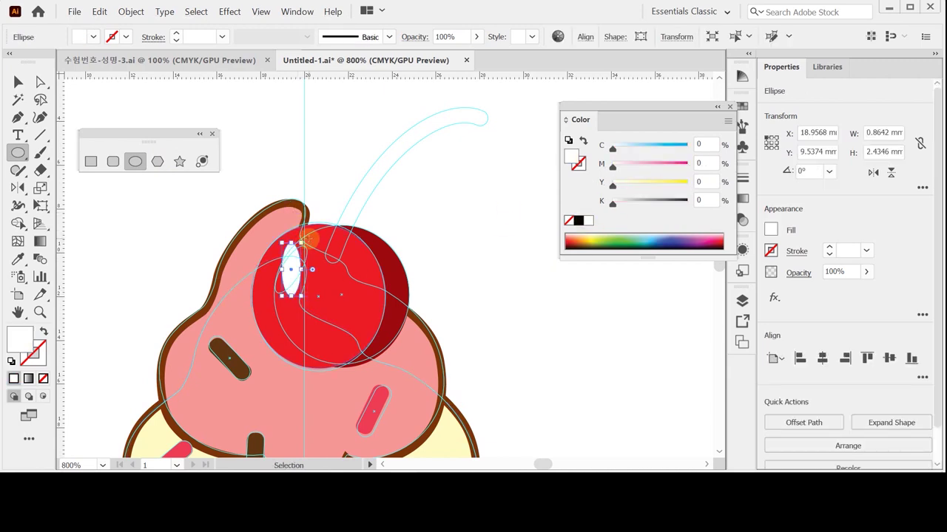
Step: Rotate the cherry's white highlight to about 334.4° to match its slanted guide, and save the document
key(ctrl+semicolon)
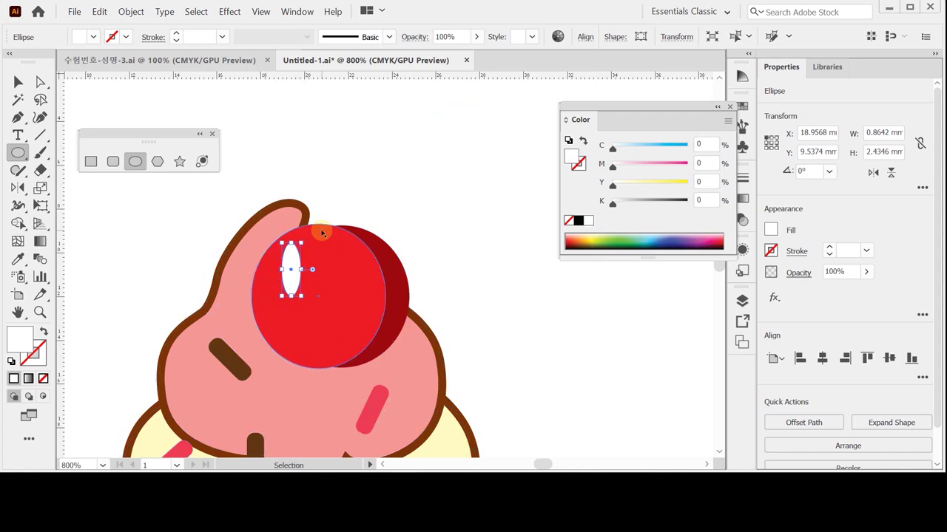
drag(307, 237, 317, 240)
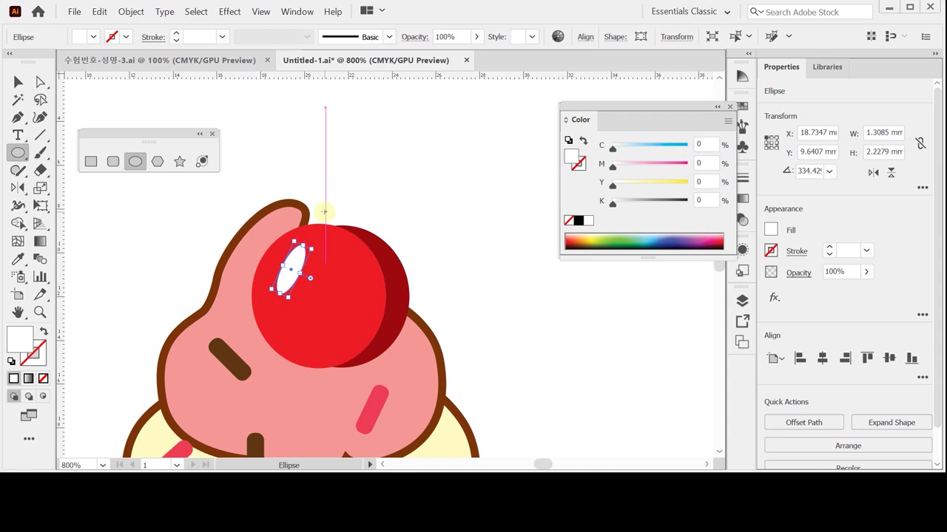
key(ctrl)
key(ctrl+s)
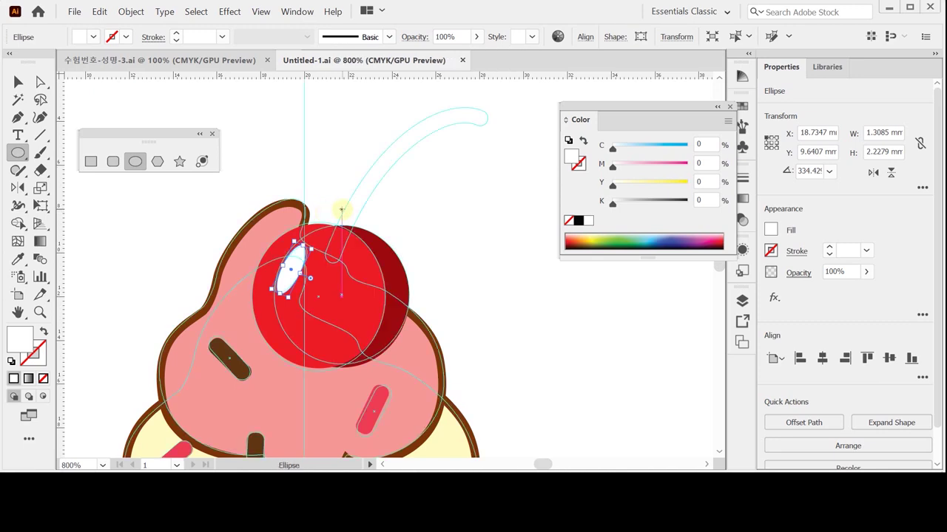
Step: Draw the cherry's curved stem along its guide with the Pen tool, using no fill and a 1 pt black stroke
scroll(353, 256, up, 2)
scroll(352, 256, right, 1)
key(ctrl+shift+a)
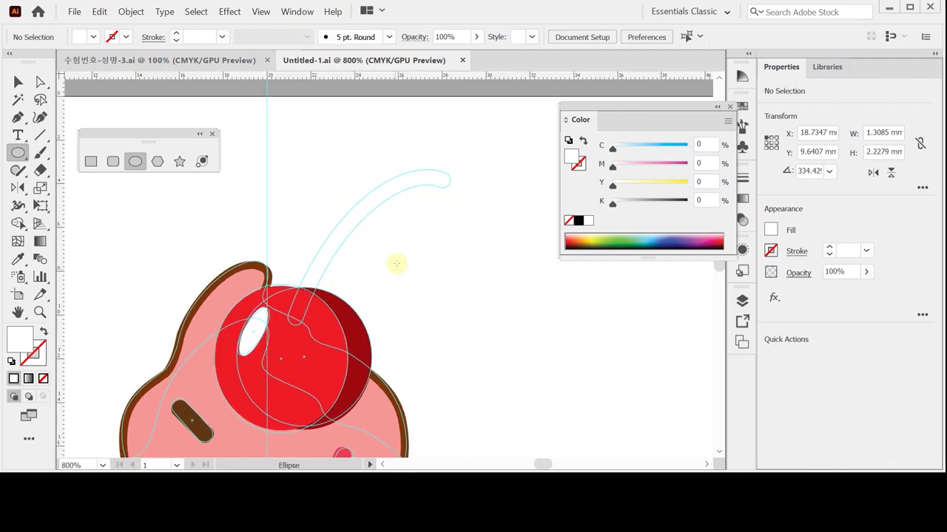
scroll(374, 256, down, 1)
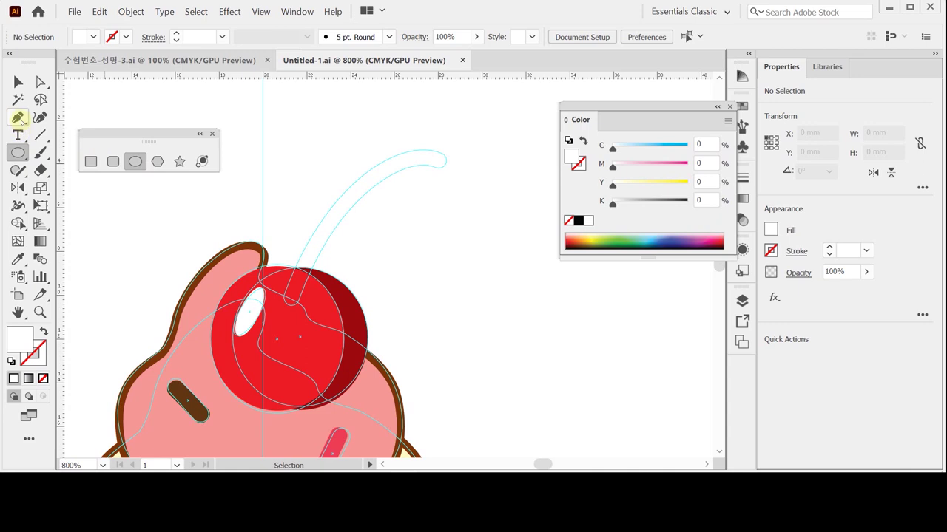
click(18, 118)
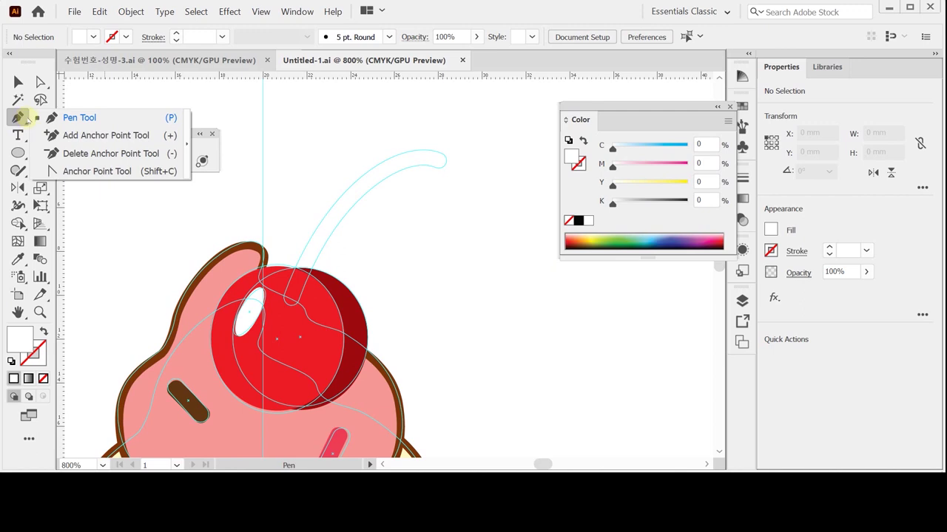
click(374, 255)
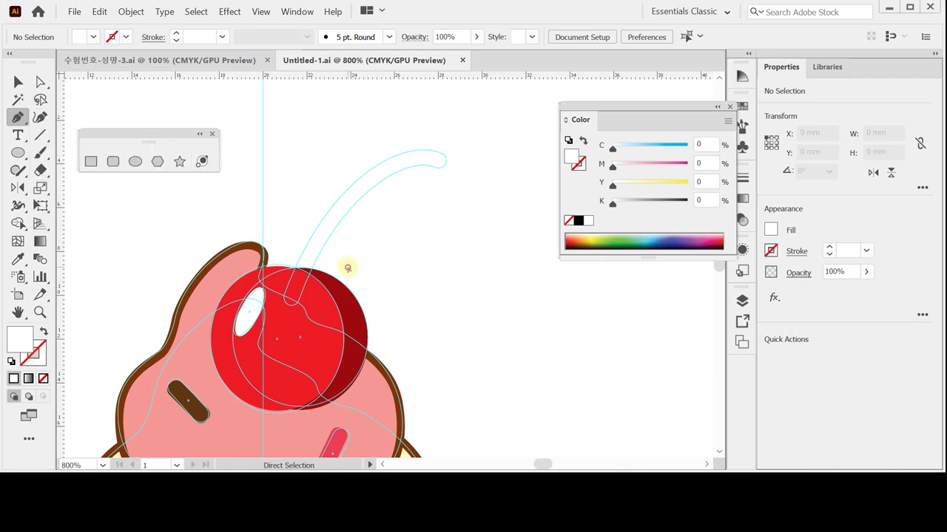
key(ctrl+minus)
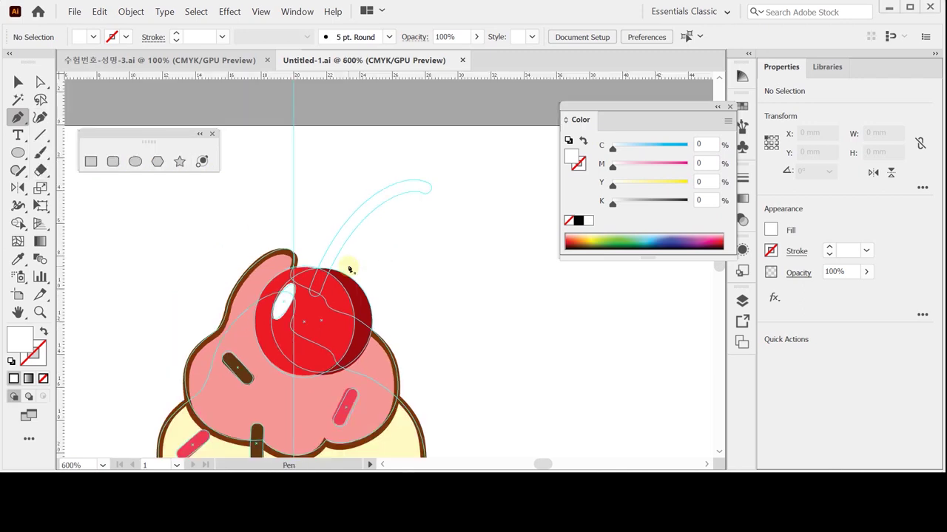
drag(312, 295, 432, 297)
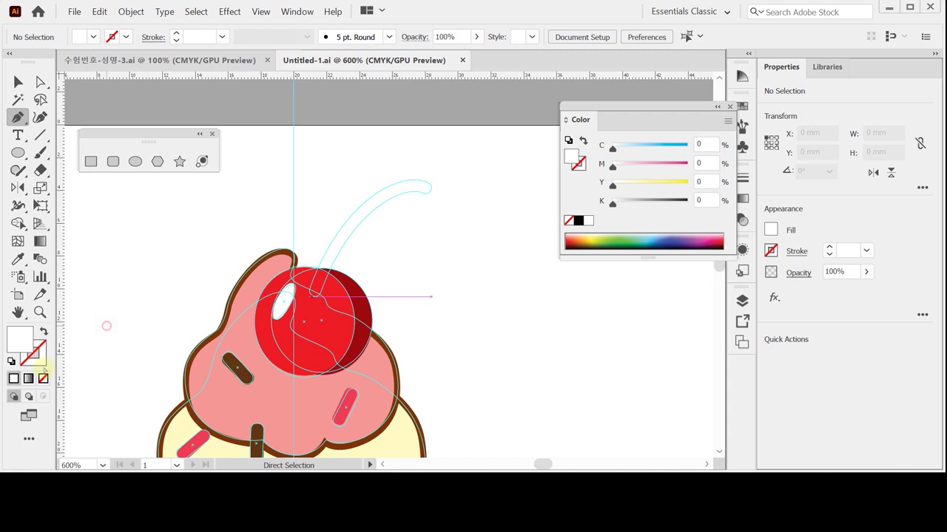
click(11, 360)
click(42, 378)
key(x)
click(315, 286)
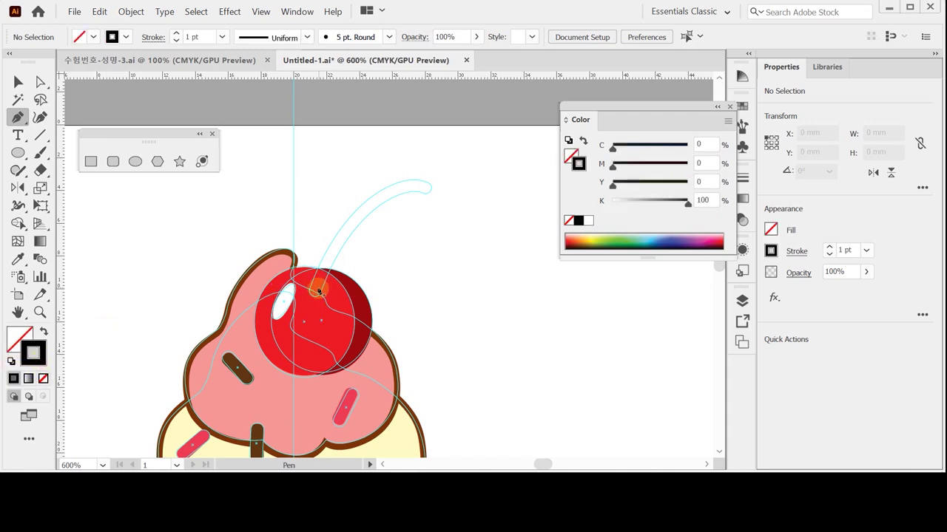
click(425, 190)
drag(425, 191, 492, 202)
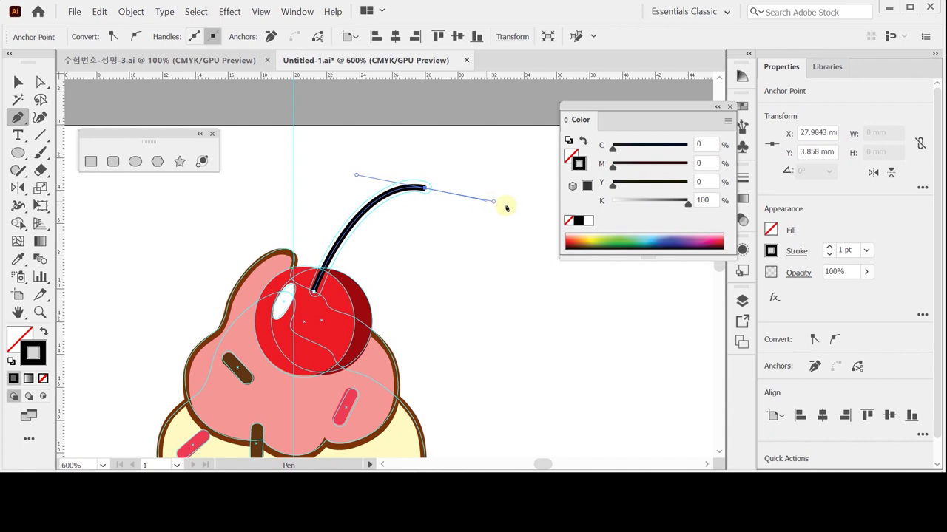
Step: Set the cherry stem's stroke colour to dark brown, C40 M70 Y100 K50
click(708, 145)
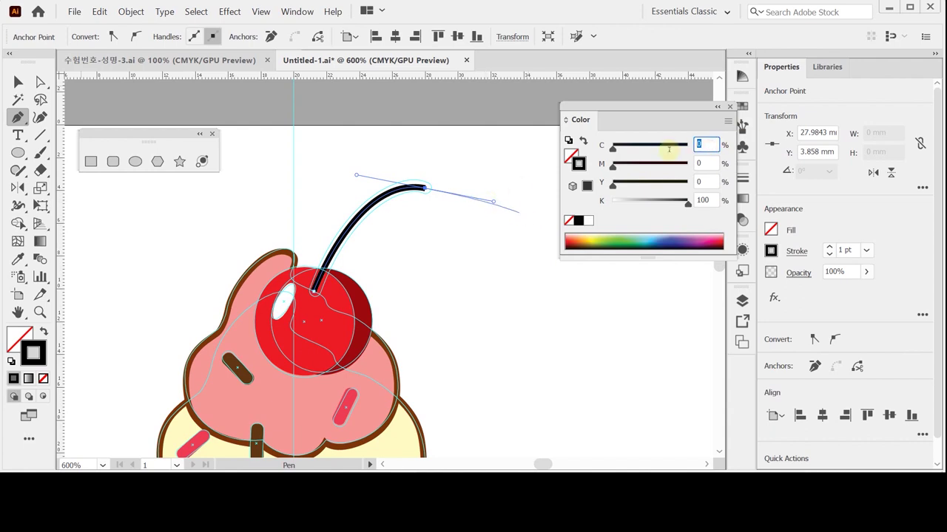
text(40)
key(Tab)
text(70)
key(Tab)
text(100)
key(Tab)
text(50)
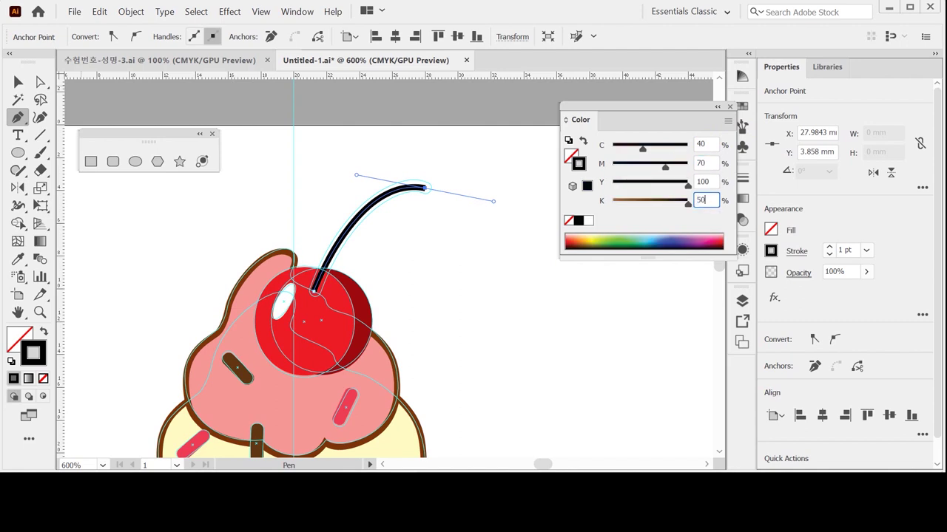
key(Return)
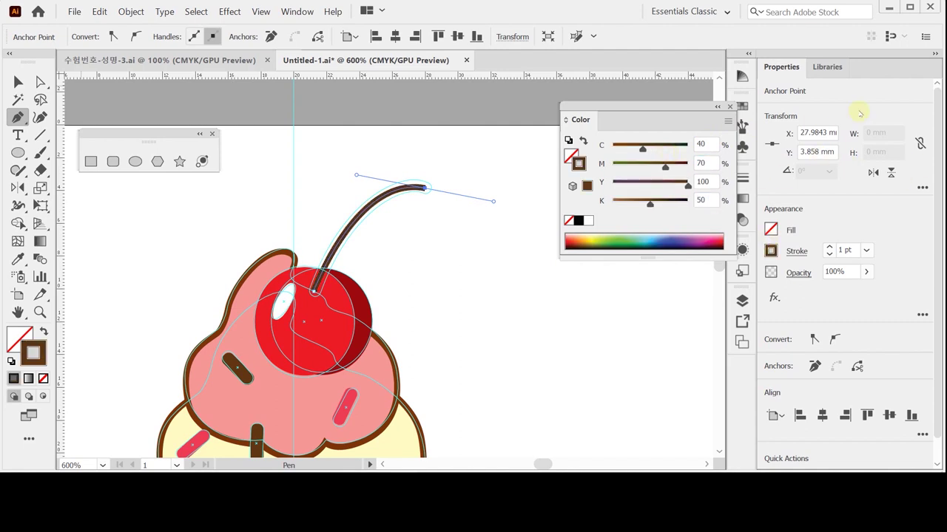
Step: Set the cherry stem's stroke weight to 2 pt with a round cap
click(797, 251)
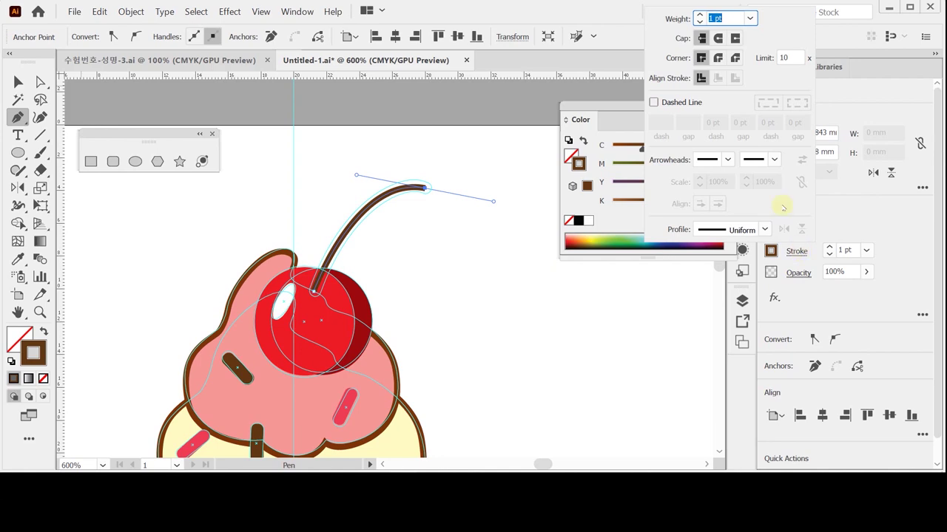
click(699, 14)
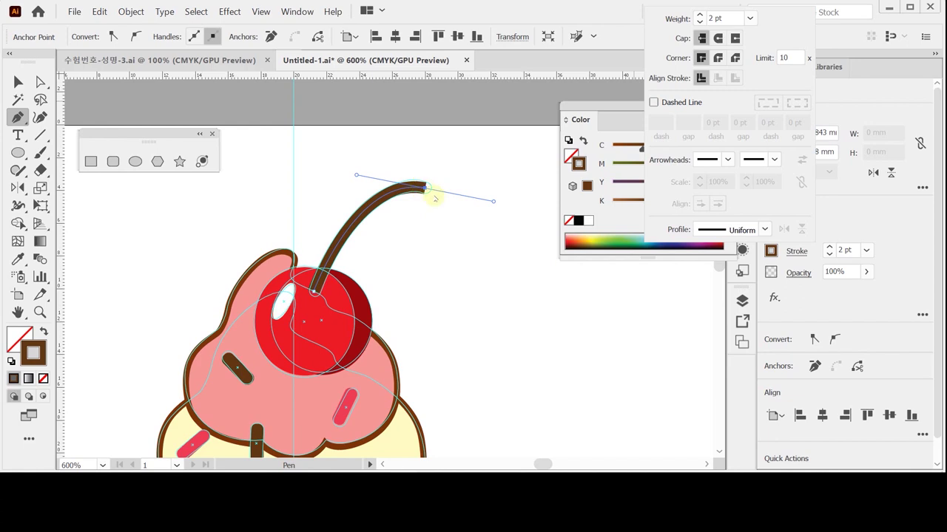
click(716, 39)
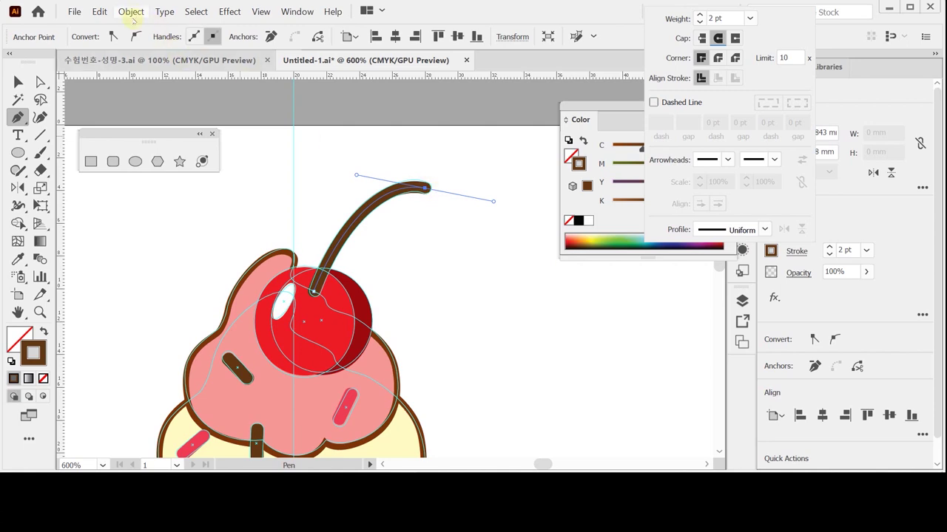
Step: Convert the cherry stem with Outline Stroke, hide the guides and check the shape in Outline view
click(131, 12)
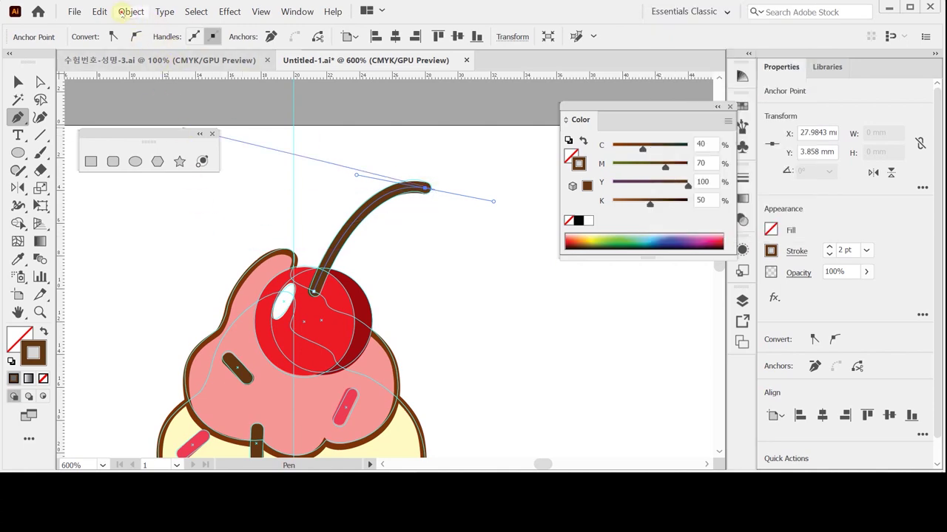
click(131, 12)
mouse_move(260, 263)
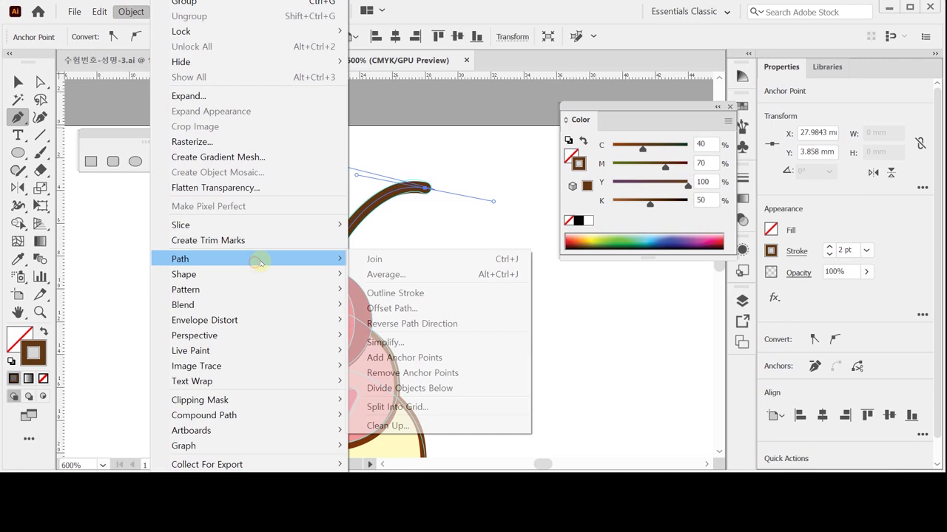
click(392, 293)
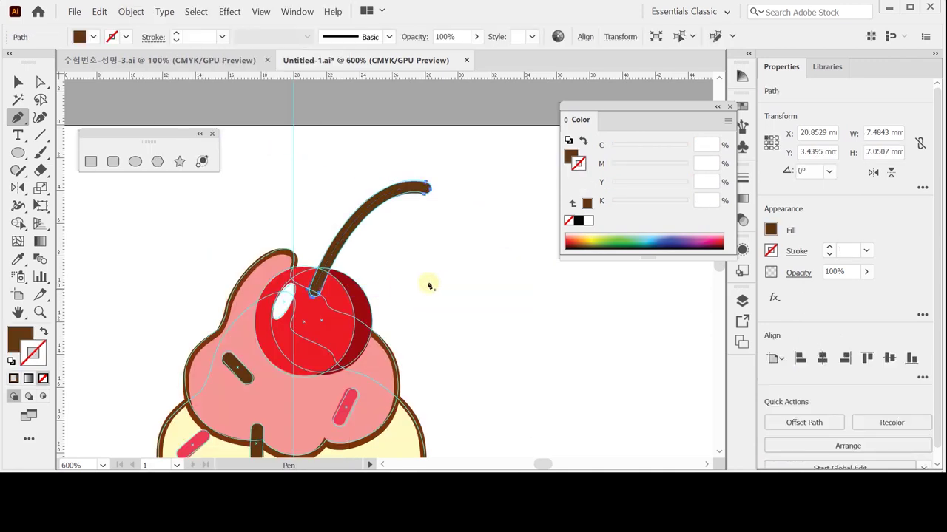
key(ctrl)
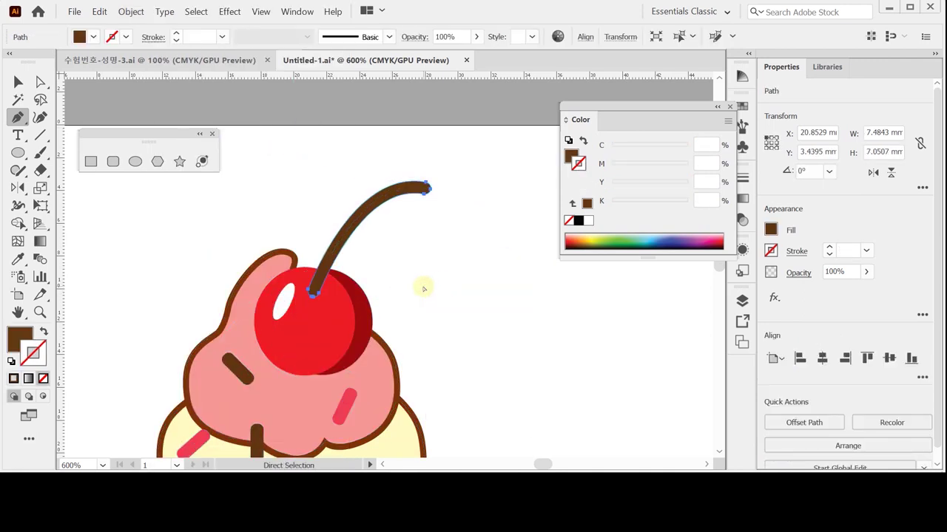
key(ctrl+y)
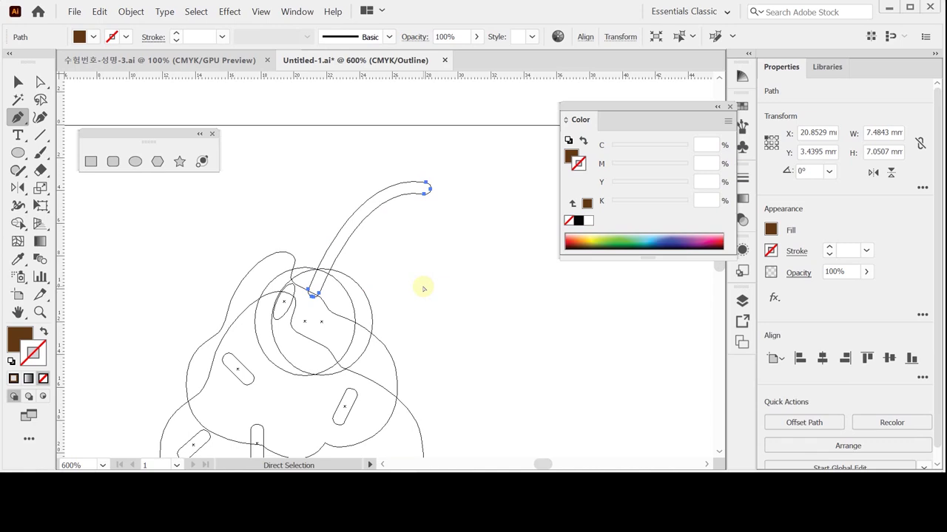
key(ctrl+y)
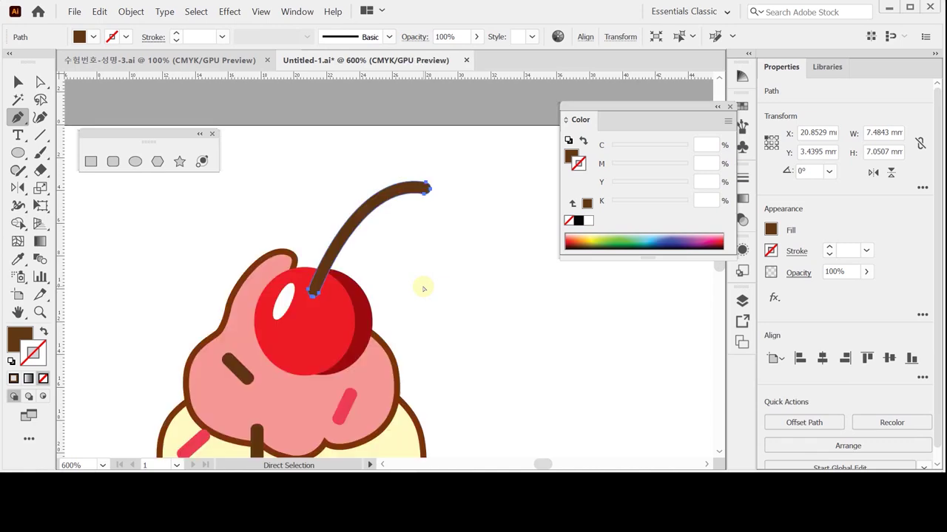
Step: Send the cherry stem to the back of the stacking order, behind the cherry
right_click(358, 222)
mouse_move(442, 409)
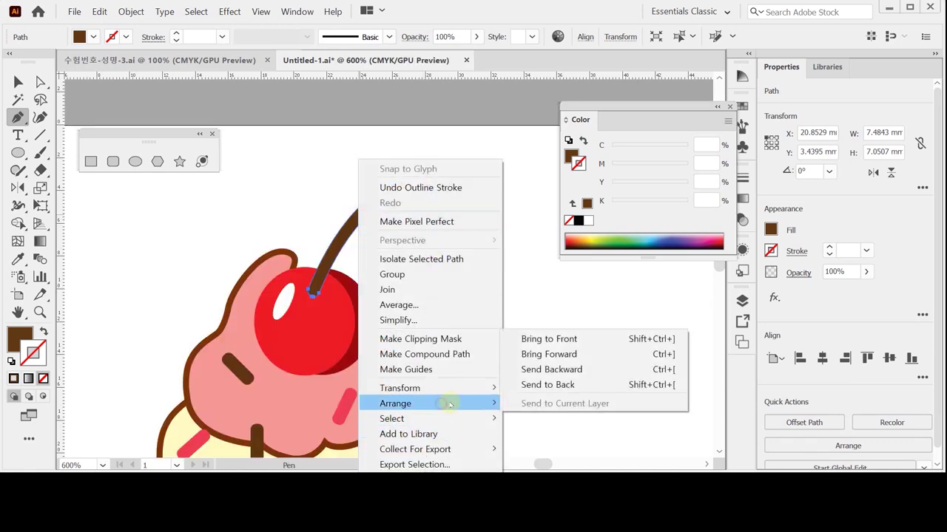
click(540, 389)
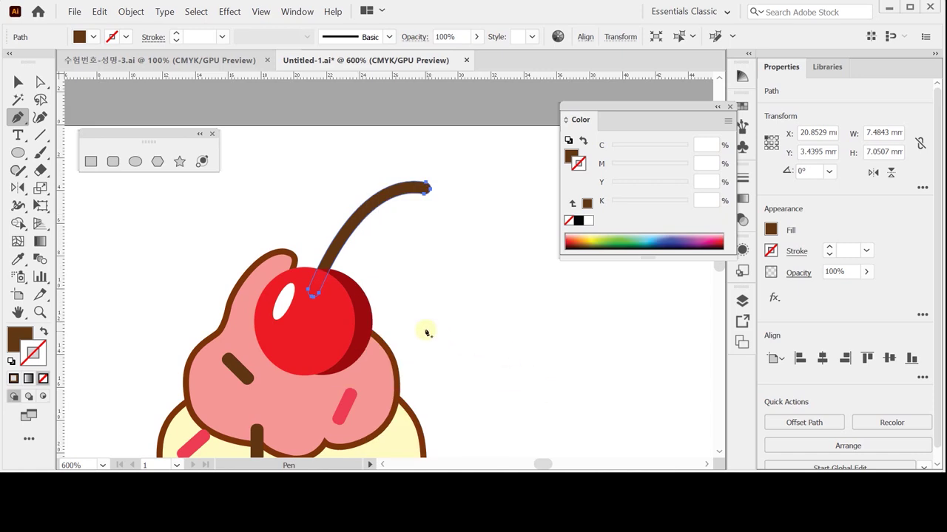
Step: Select all of the ice cream artwork and group it
key(ctrl+a)
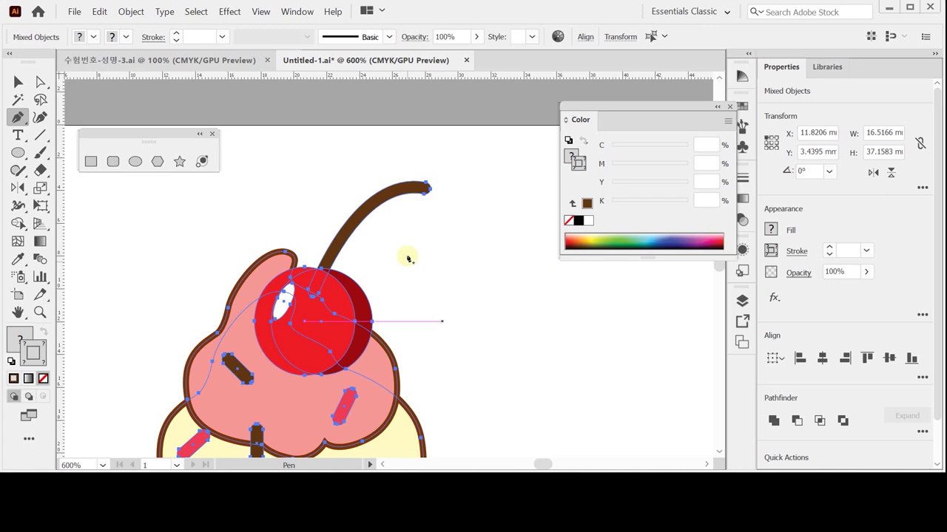
right_click(360, 228)
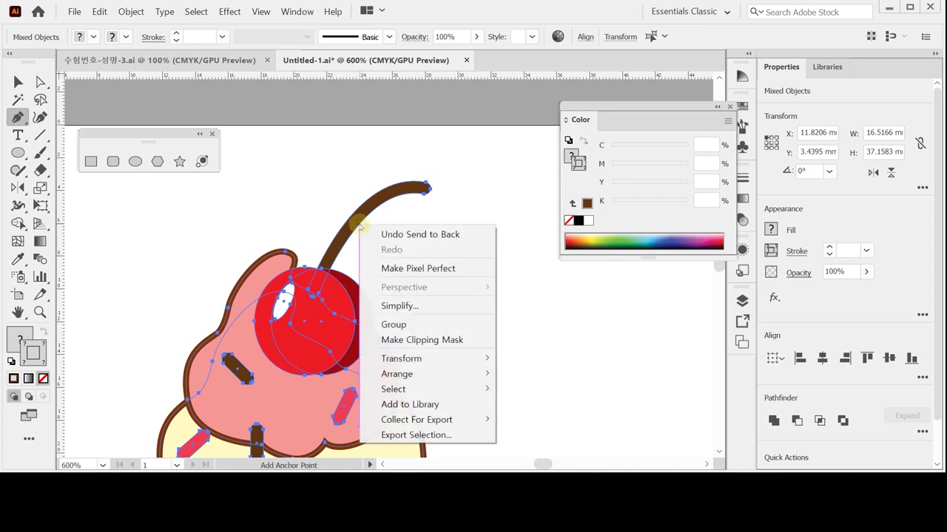
click(423, 325)
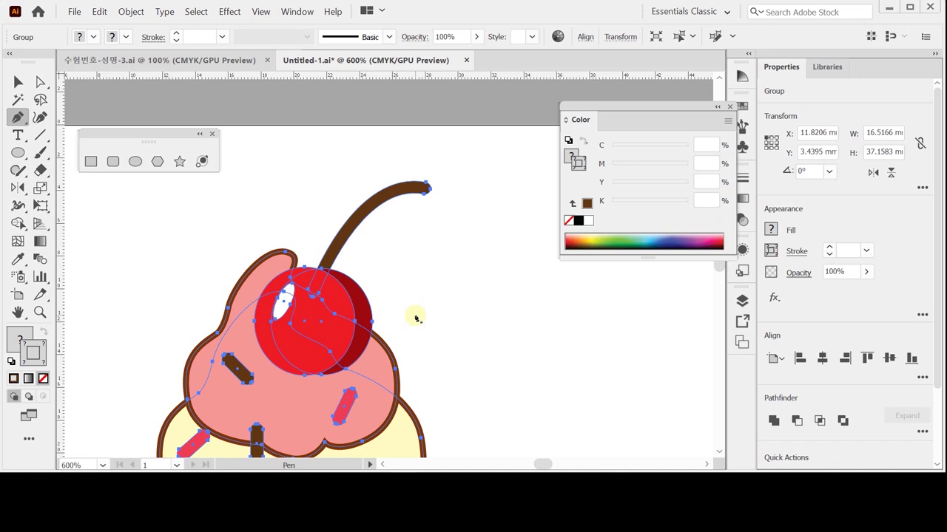
Step: Delete the lime slice with its leaves and create a 4 × 9 mm rounded rectangle with a 1 mm corner radius
key(ctrl)
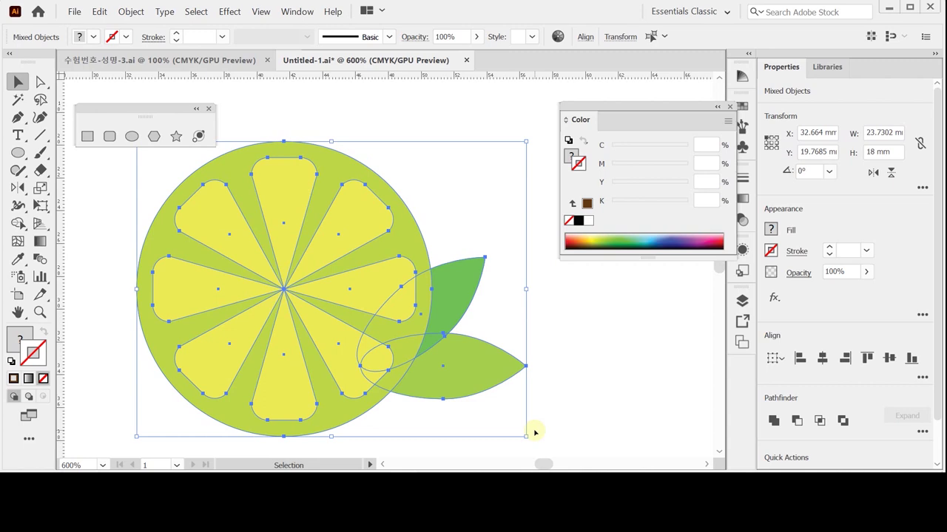
key(Delete)
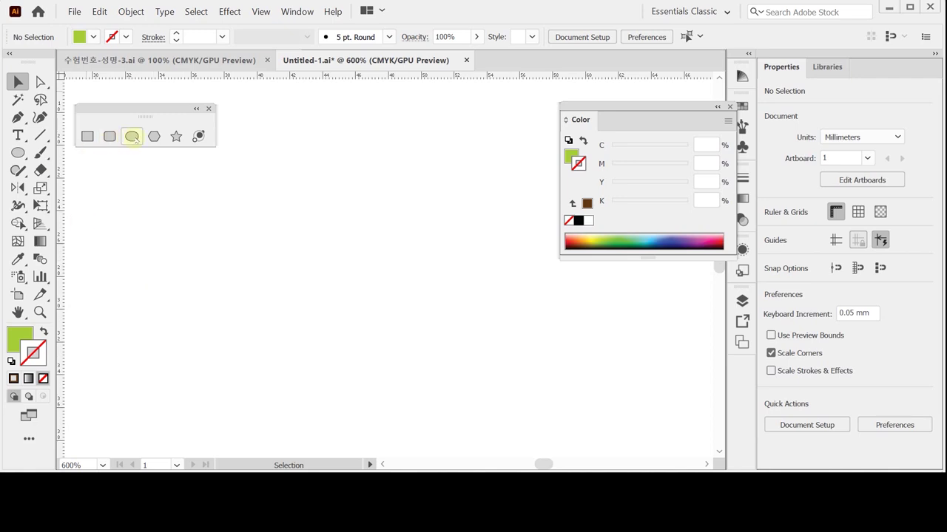
click(110, 137)
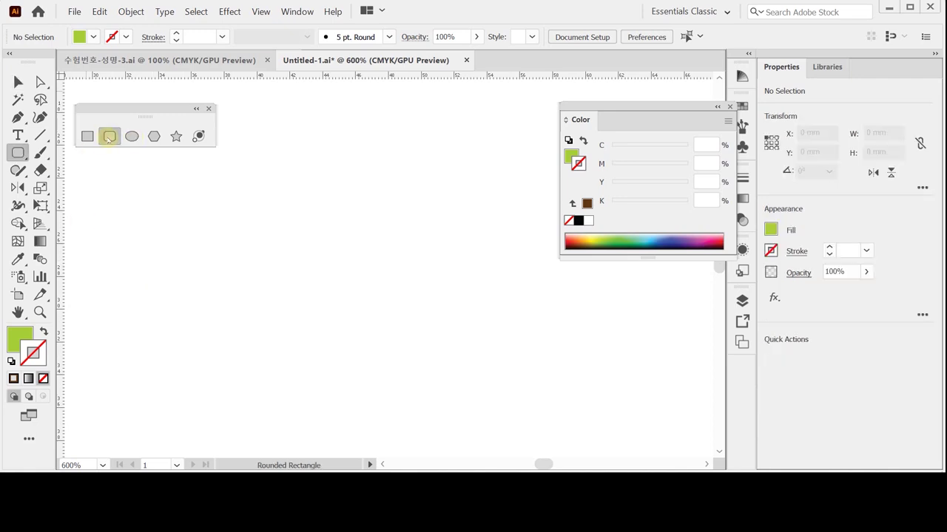
click(301, 205)
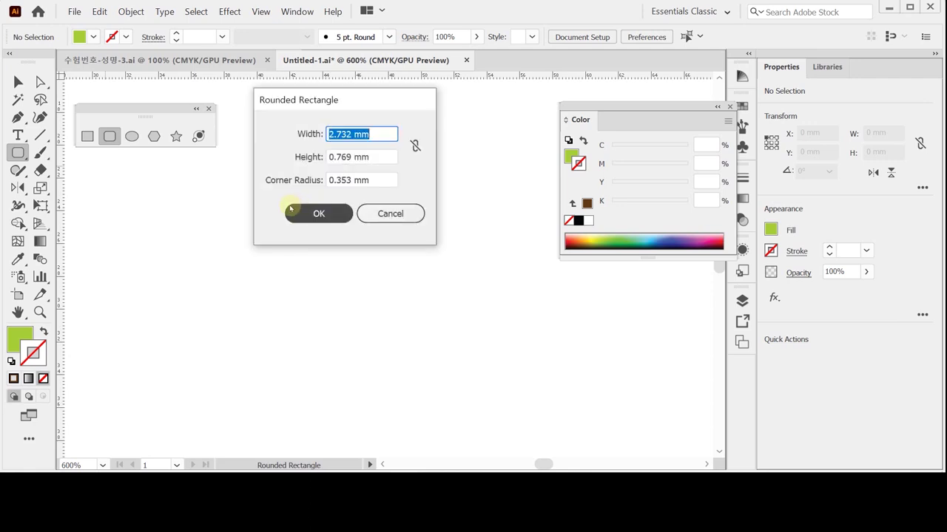
text(4)
key(Tab)
text(9)
key(Tab)
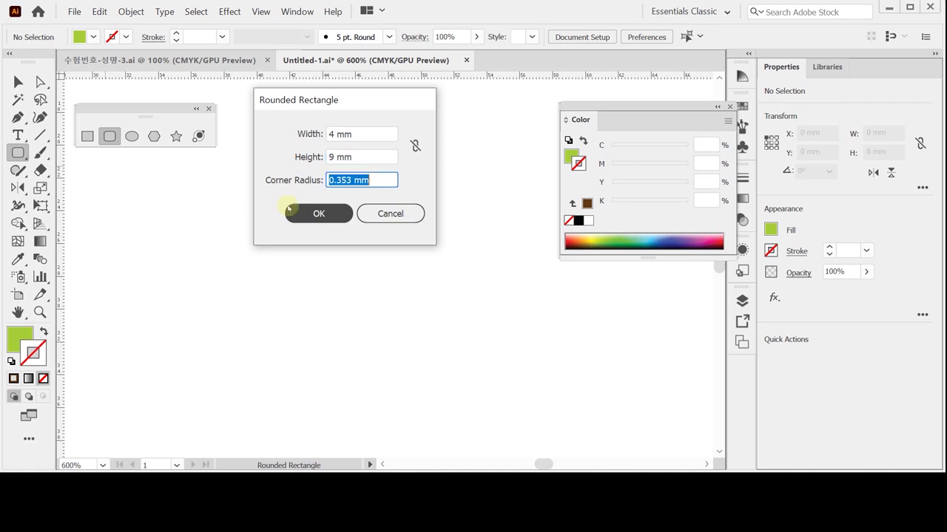
text(1)
click(289, 211)
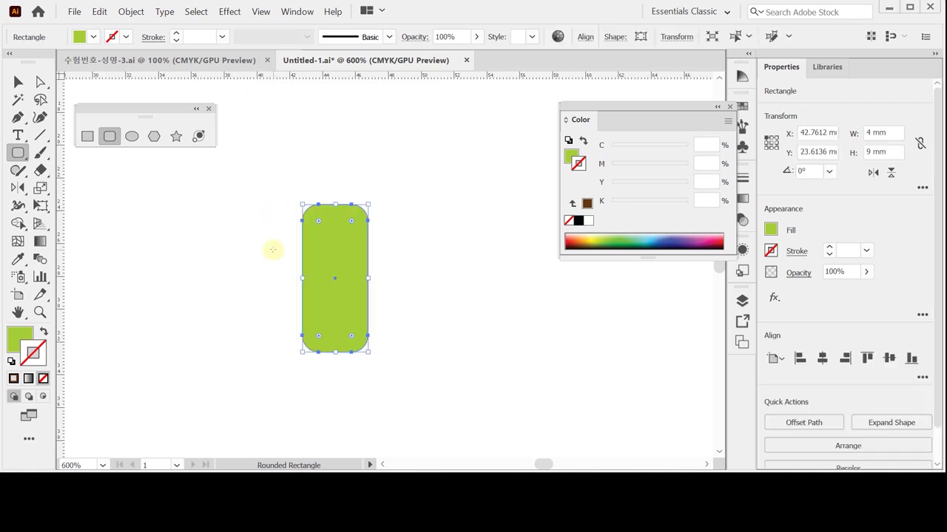
Step: Set the rounded rectangle's fill to yellow, C10 M0 Y80 K0
click(570, 157)
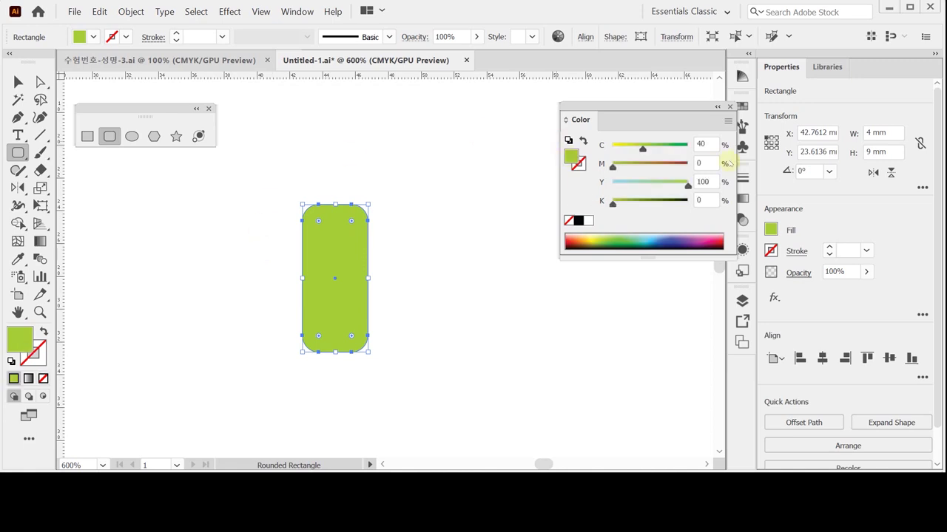
click(708, 144)
text(10)
key(Tab)
key(Tab)
text(80)
key(Return)
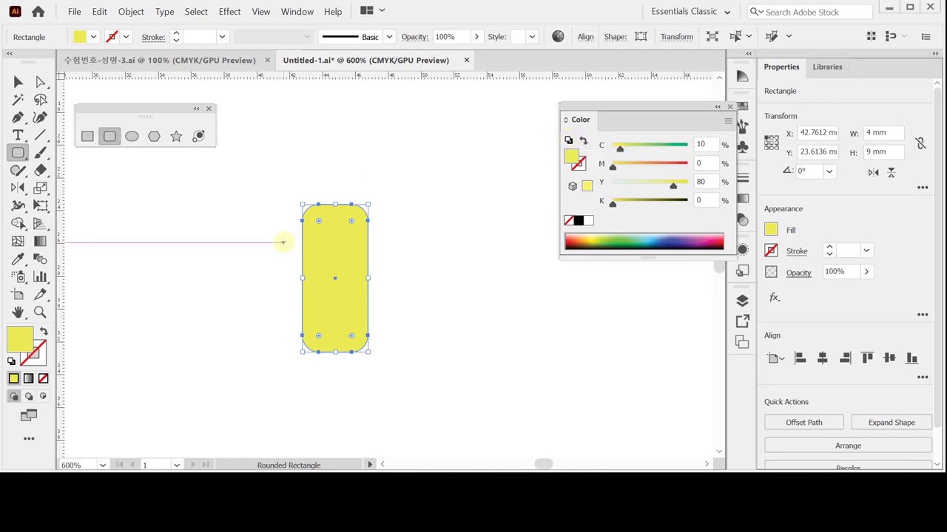
Step: Delete the two lowest anchor points of the rounded rectangle to remove its bottom rounded end
click(40, 82)
scroll(272, 307, down, 1)
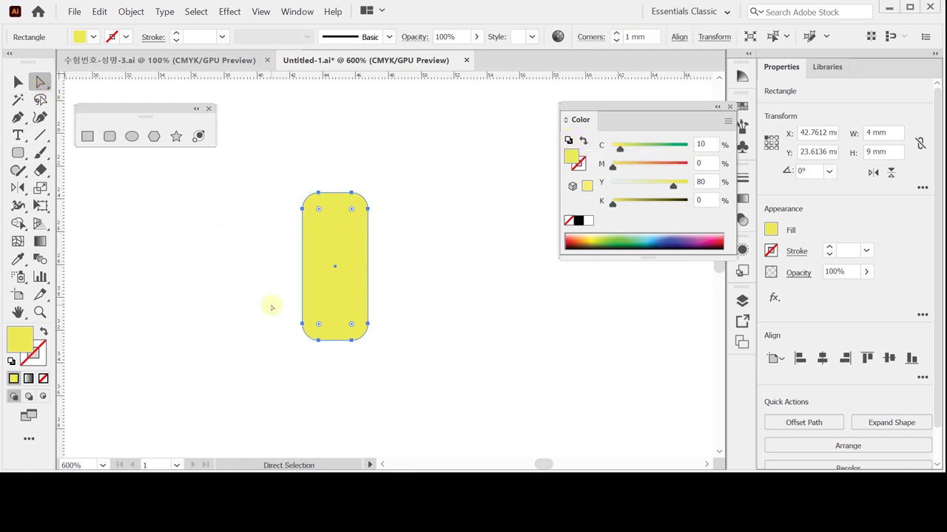
scroll(271, 308, down, 1)
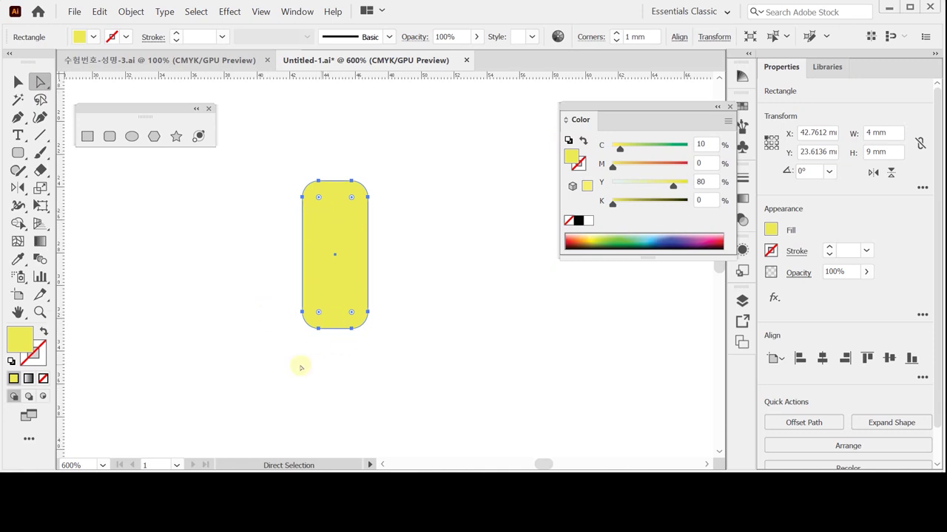
drag(312, 345, 362, 323)
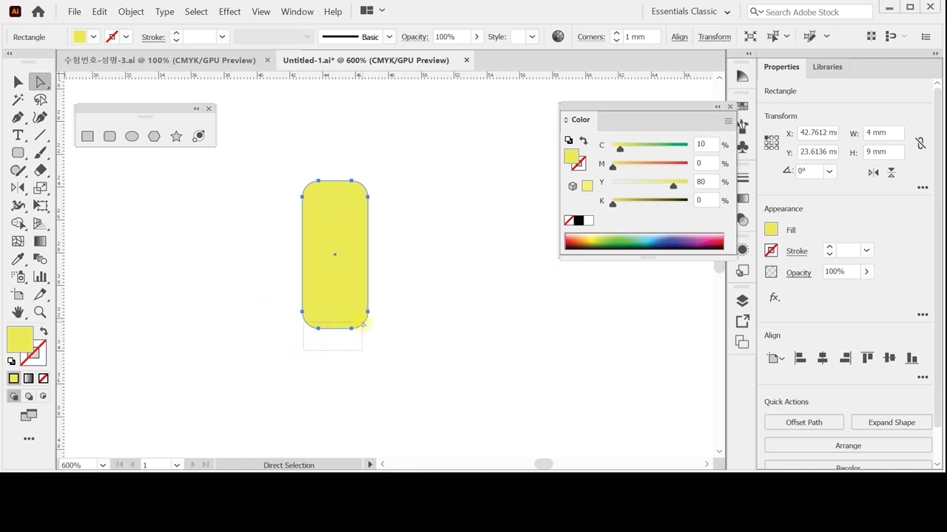
drag(362, 323, 364, 323)
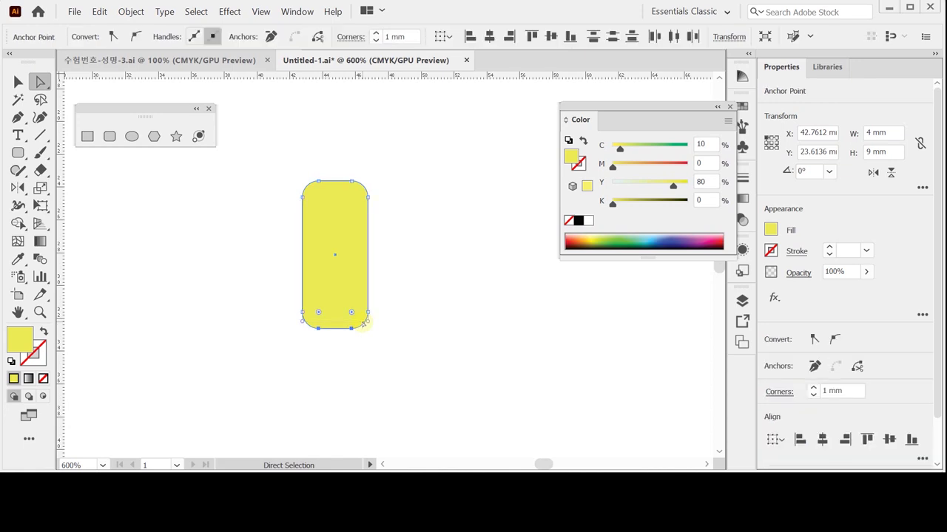
key(Delete)
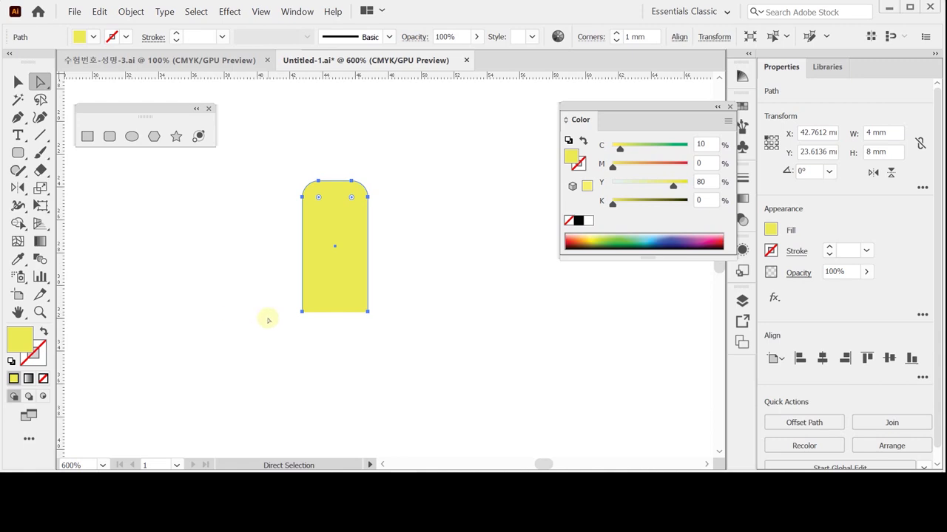
Step: Average the shape's two lower end points on both axes so they meet in a single tip
click(303, 181)
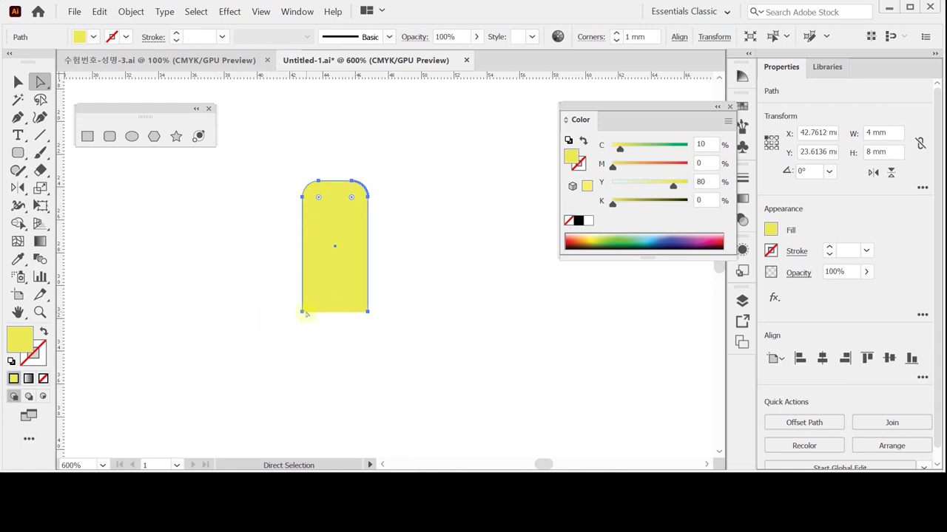
drag(278, 295, 384, 340)
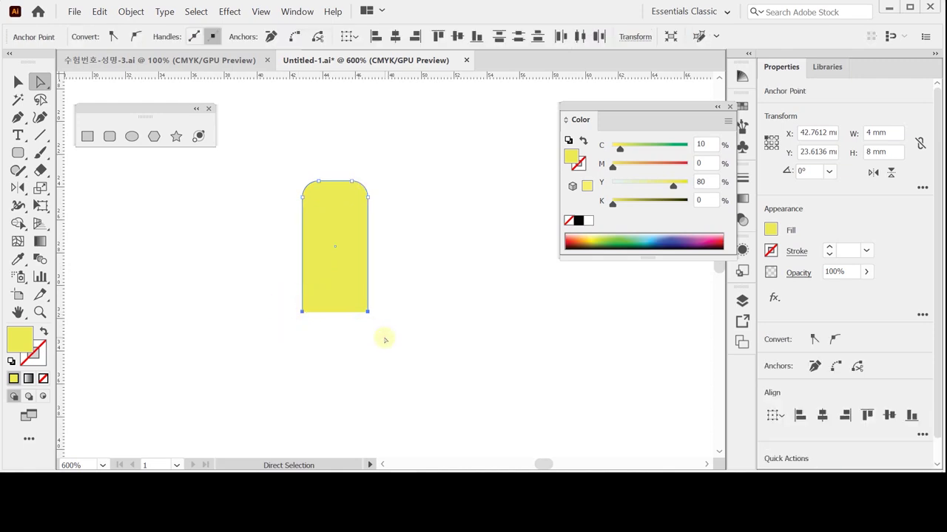
right_click(384, 339)
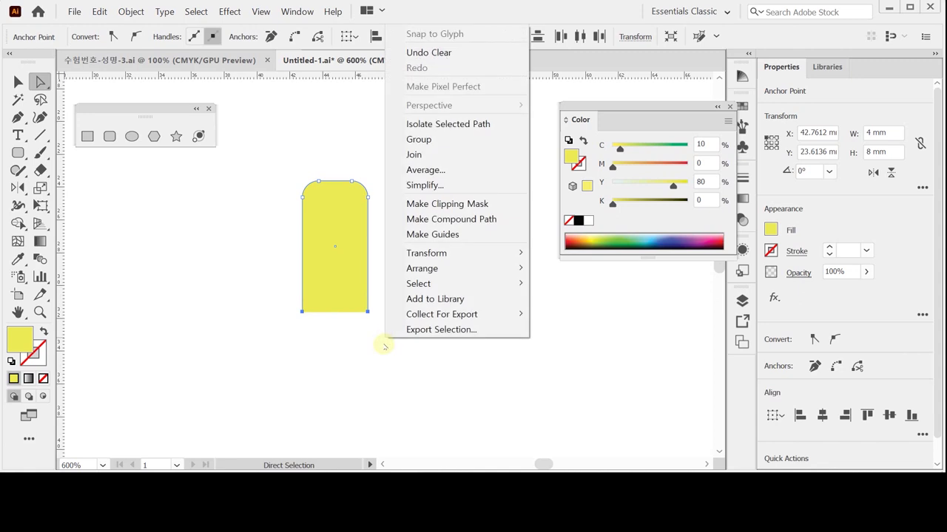
click(465, 171)
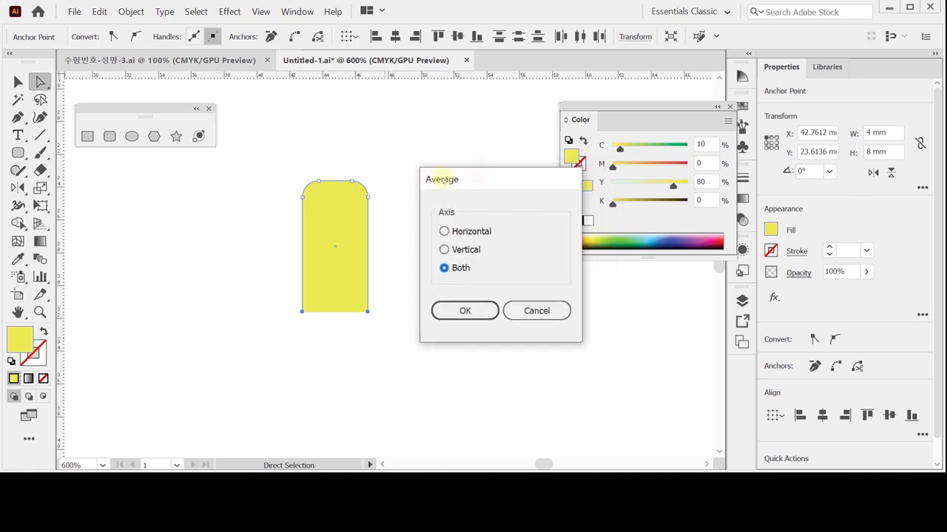
drag(441, 179, 415, 179)
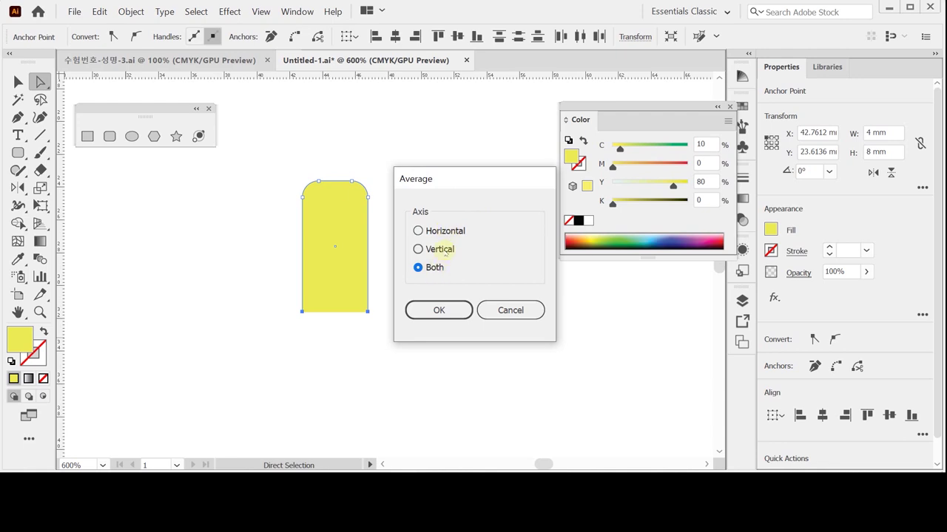
click(441, 311)
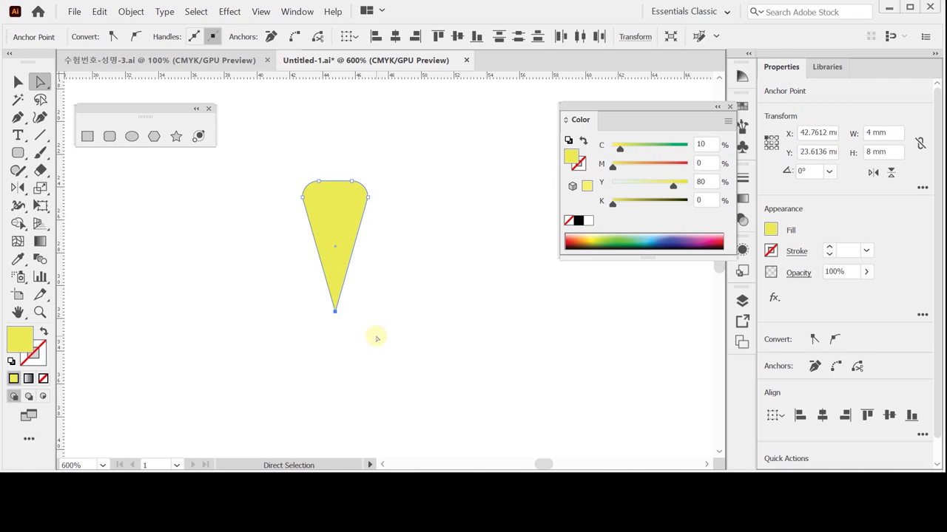
Step: Move the yellow wedge straight up by about 2.3 mm
scroll(381, 336, down, 1)
click(344, 215)
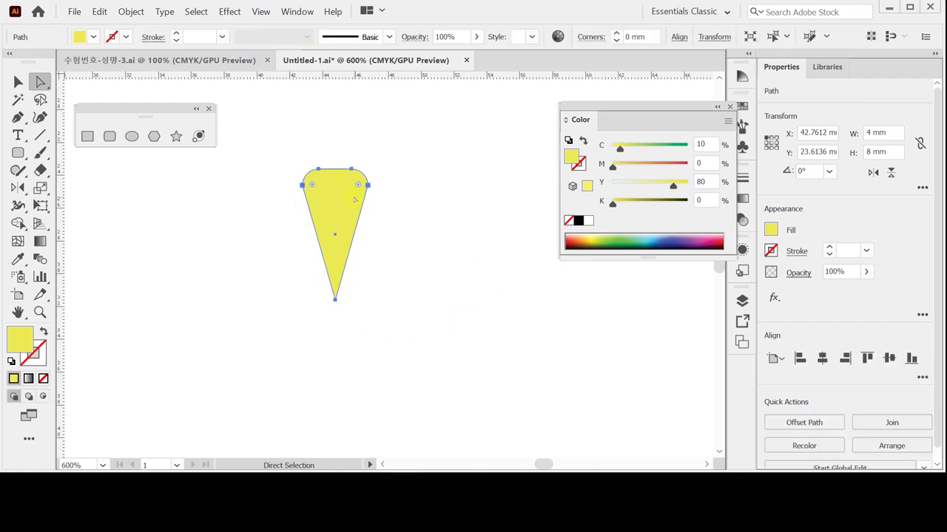
drag(335, 226, 335, 187)
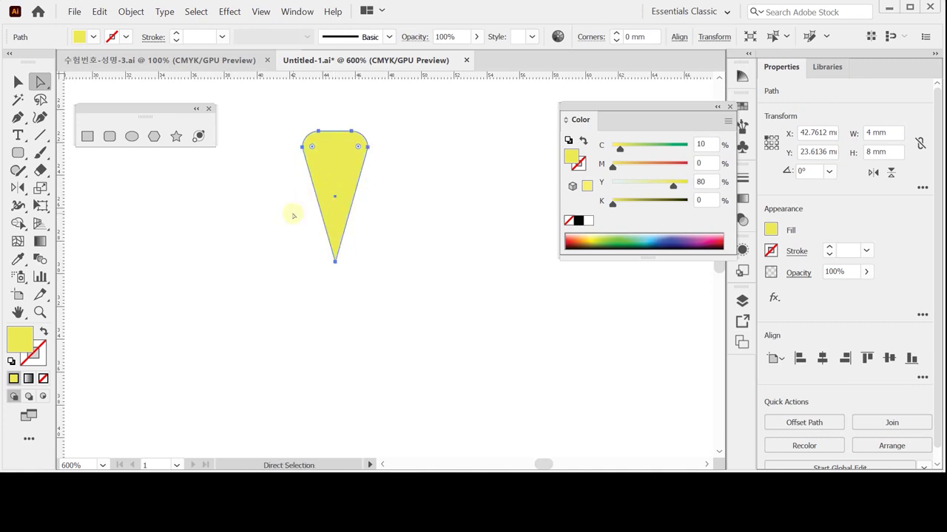
Step: Create a copy of the yellow wedge rotated 45° around its pointed lower tip
click(17, 188)
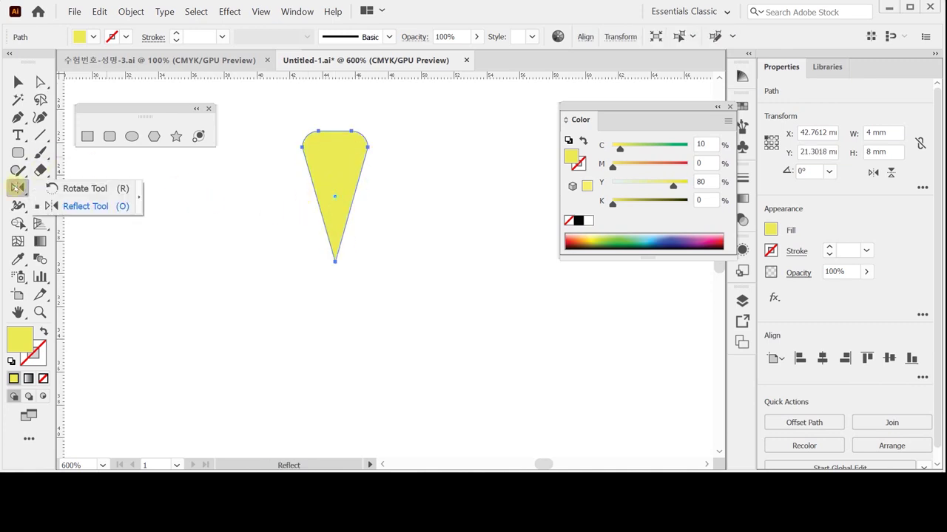
click(52, 188)
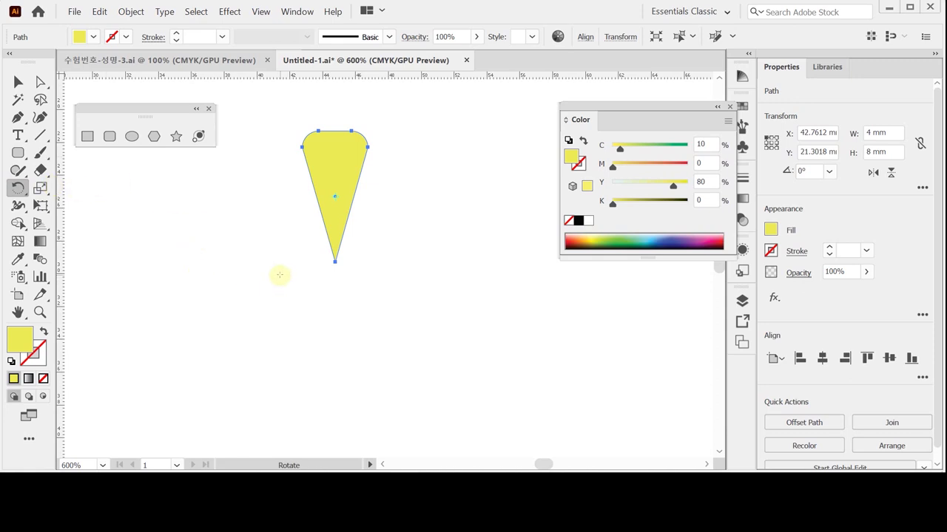
click(335, 262)
alt+click(335, 264)
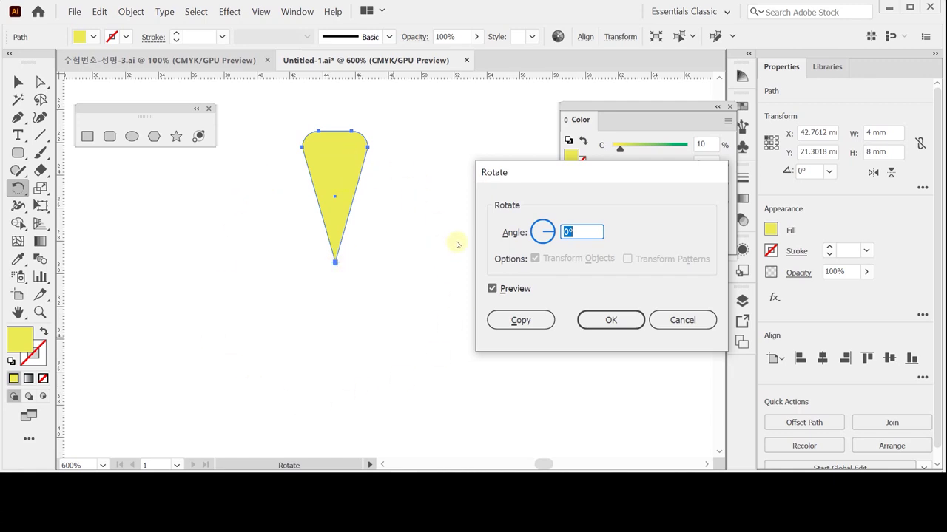
text(45)
click(525, 320)
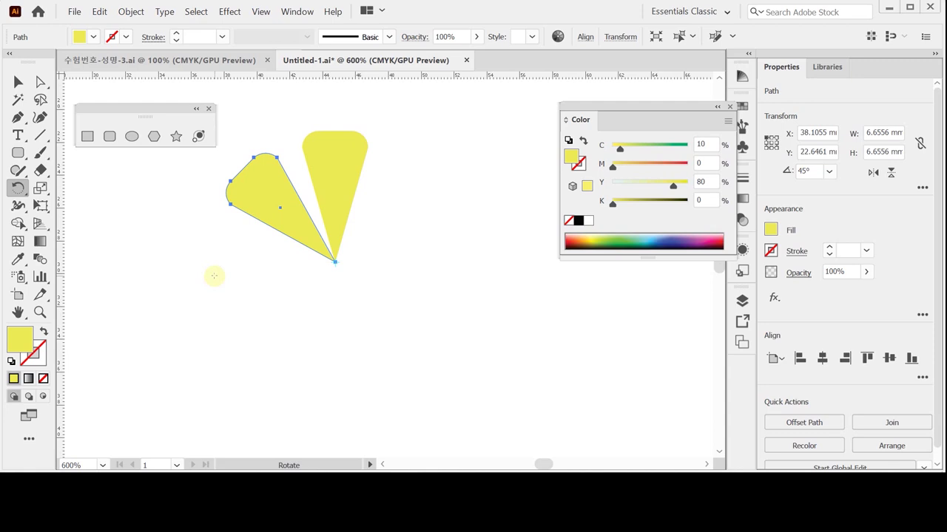
Step: Repeat the rotated copy six more times to complete the ring of eight wedges, and clear the selection
key(ctrl)
key(ctrl+d)
key(ctrl+d)
key(ctrl+d)
key(ctrl+d)
key(ctrl+d)
key(ctrl+d)
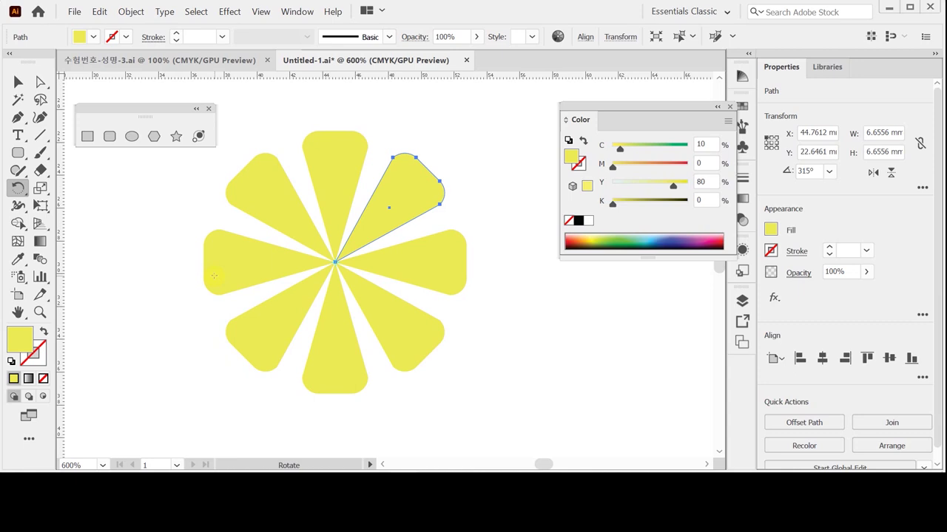
drag(200, 301, 211, 321)
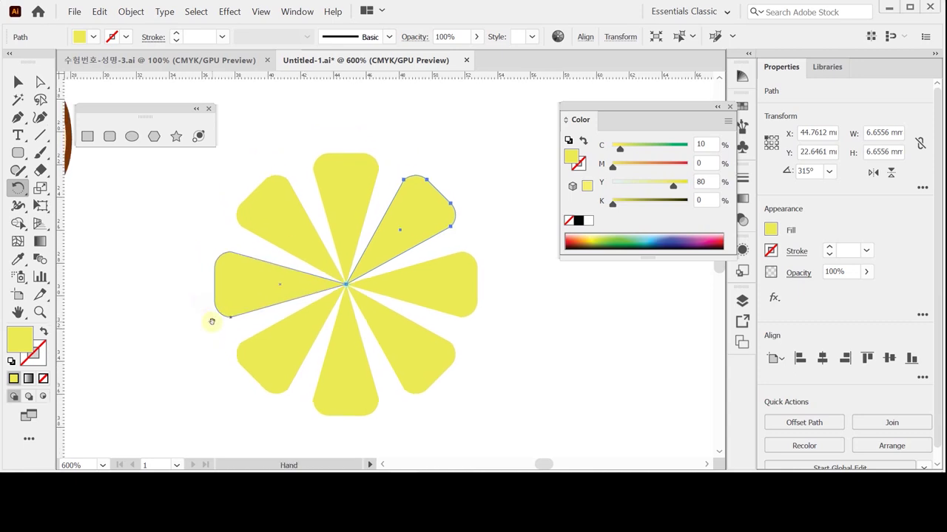
ctrl+shift+click(234, 248)
ctrl+shift+click(234, 247)
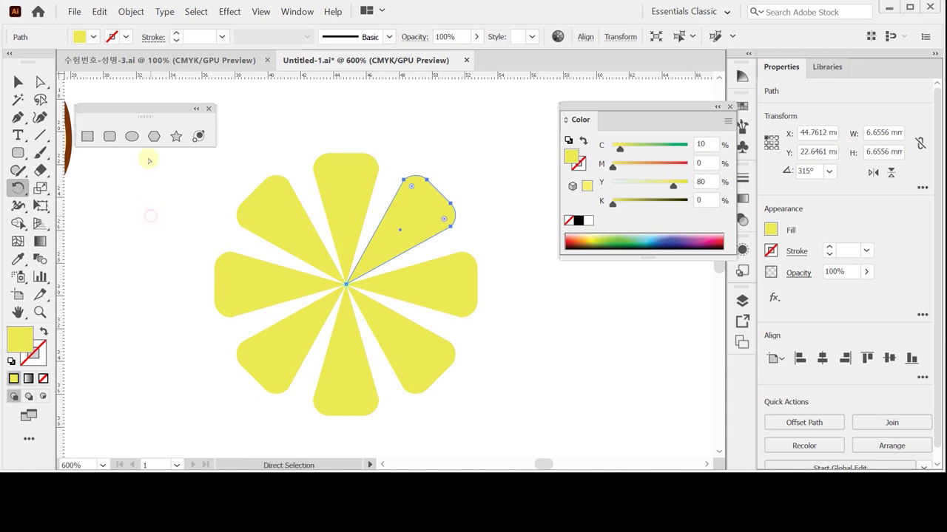
key(ctrl+shift+a)
Step: Create an 18 × 18 mm circle centred on the point where the wedges meet
click(131, 136)
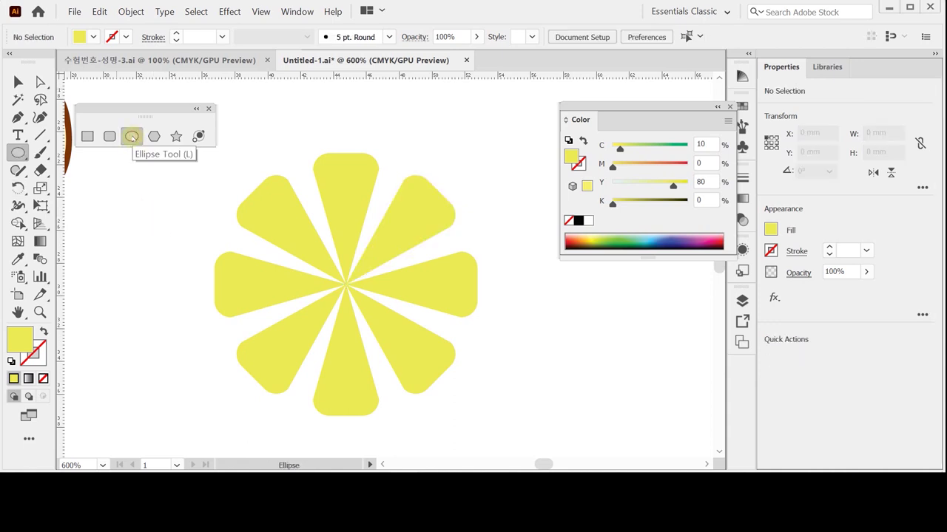
ctrl+click(414, 214)
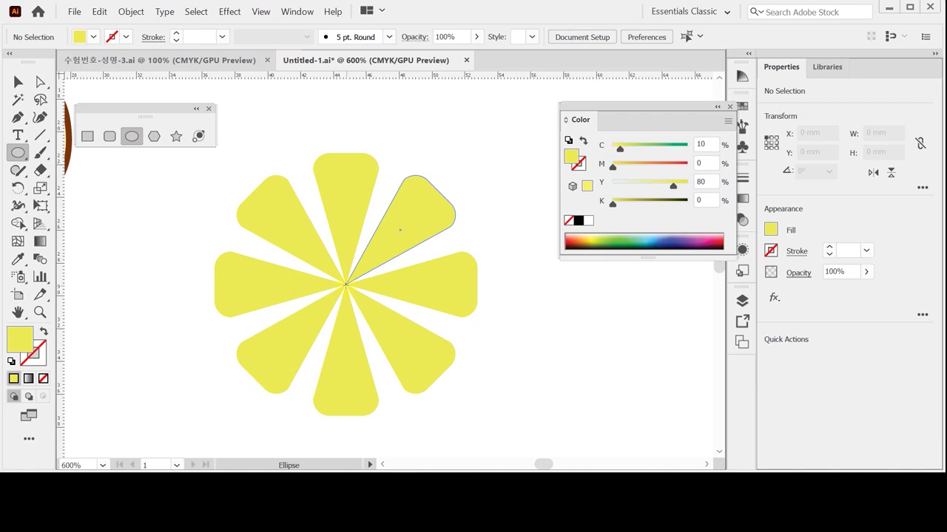
click(346, 284)
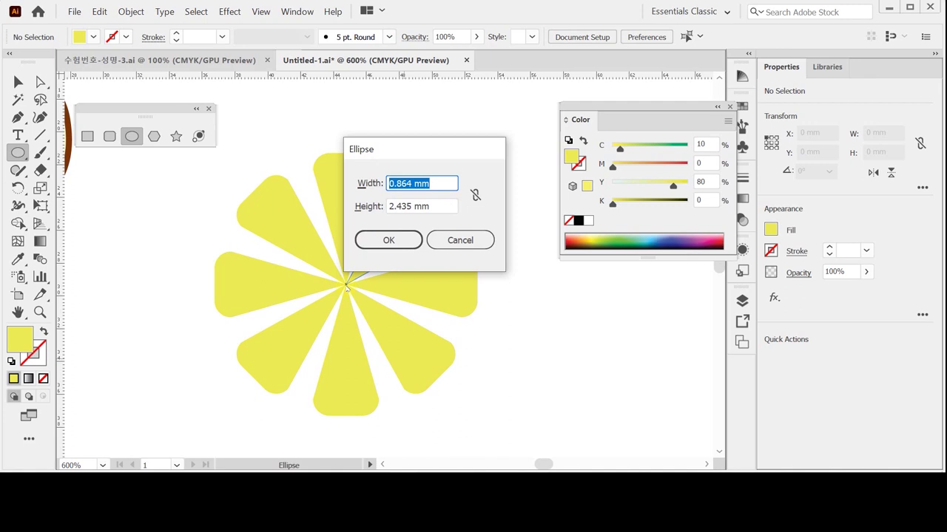
drag(364, 149, 384, 113)
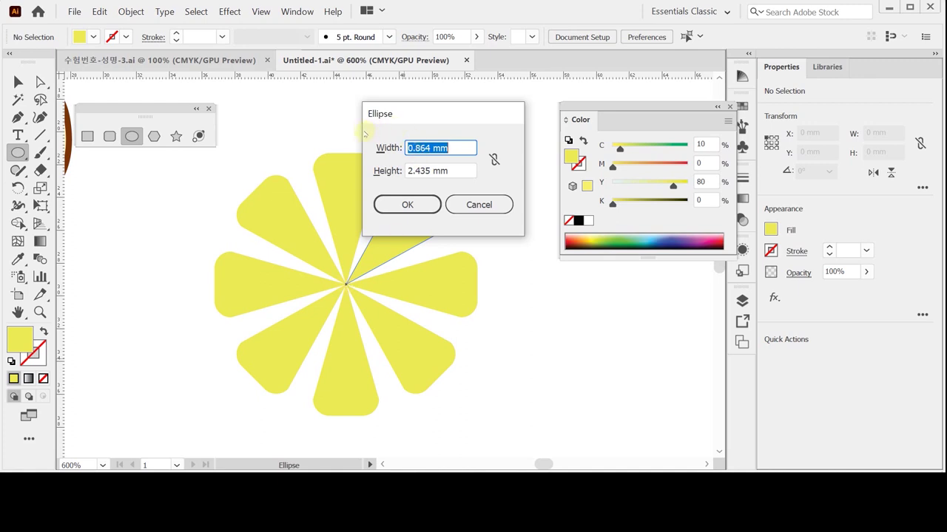
text(18)
key(Tab)
text(18)
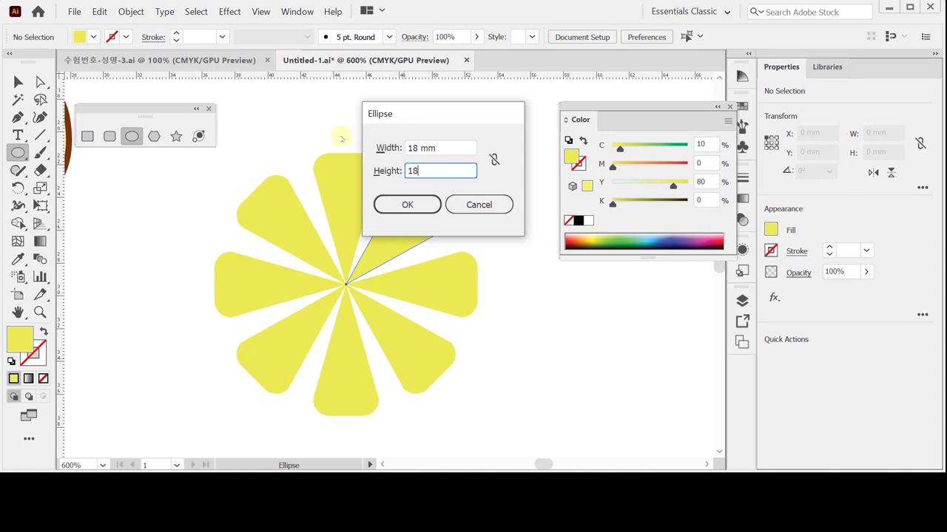
key(Return)
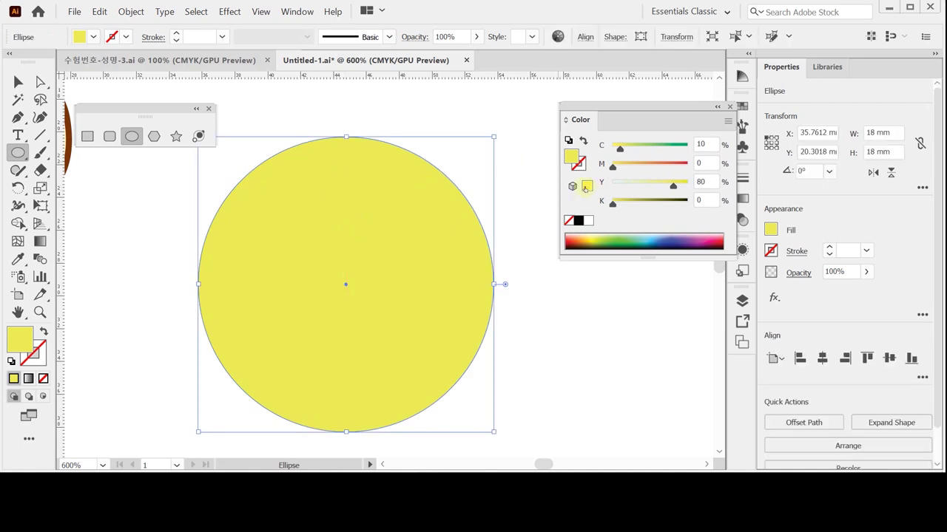
Step: Set the circle's fill to lime green, C30 M0 Y90 K0
click(712, 148)
text(30)
key(Tab)
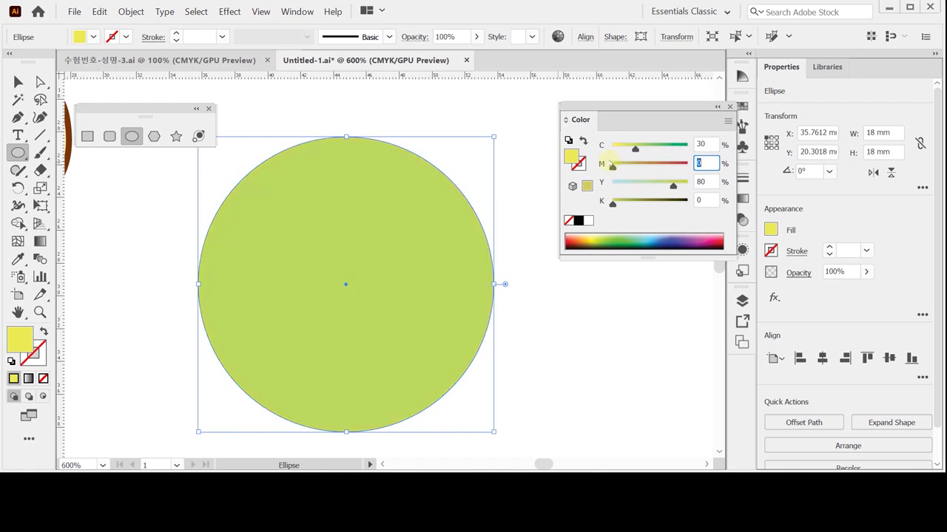
key(Tab)
text(90)
key(Return)
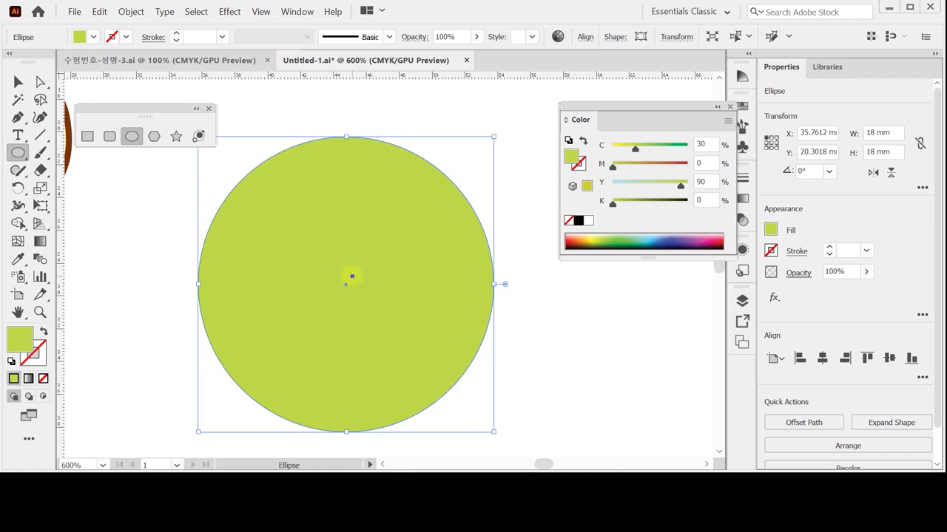
Step: Send the green circle to the back behind the yellow wedges and deselect it
right_click(352, 277)
mouse_move(416, 210)
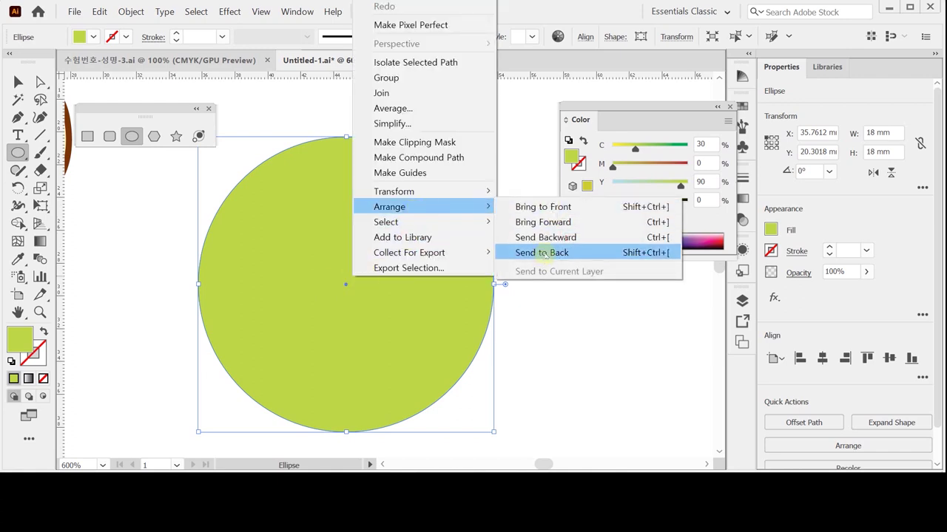
click(544, 253)
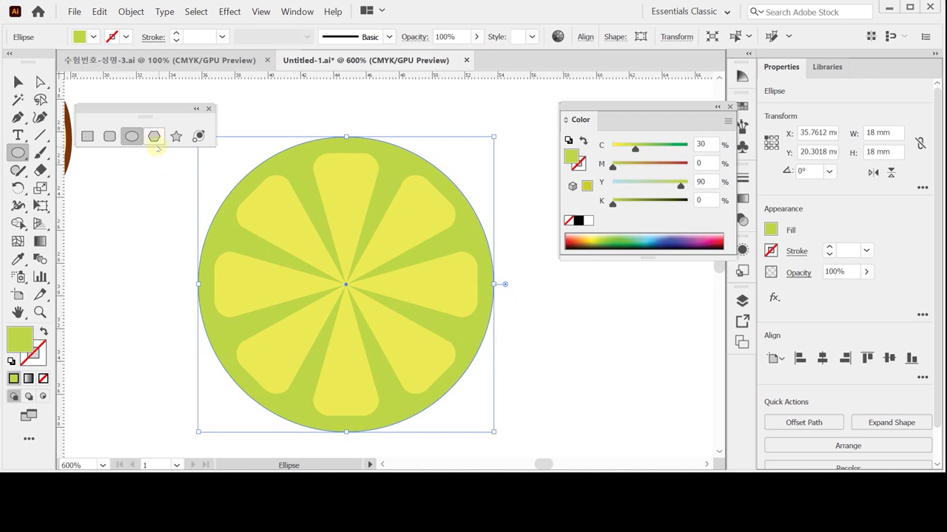
ctrl+click(177, 303)
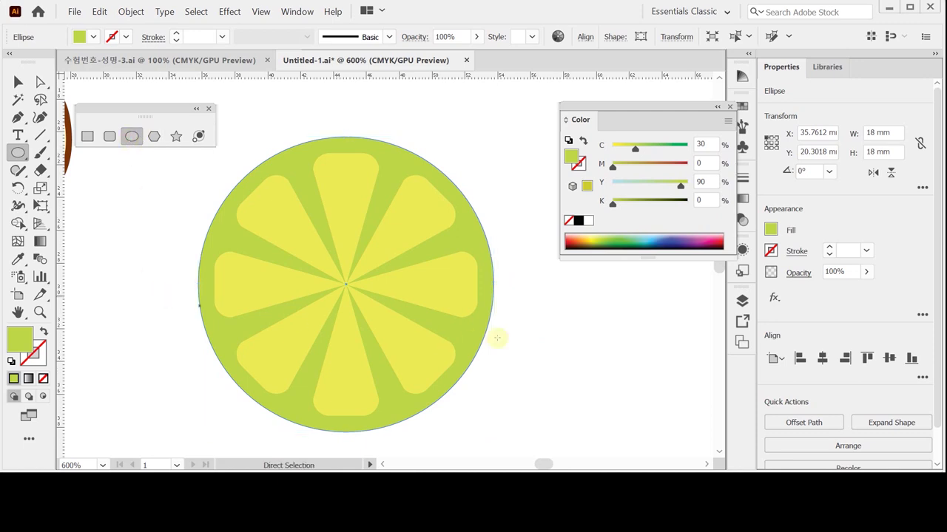
Step: Draw an ellipse about 9 × 4.1 mm over the lime's lower right edge and fill it with C40 M0 Y90 K0
drag(444, 353, 524, 373)
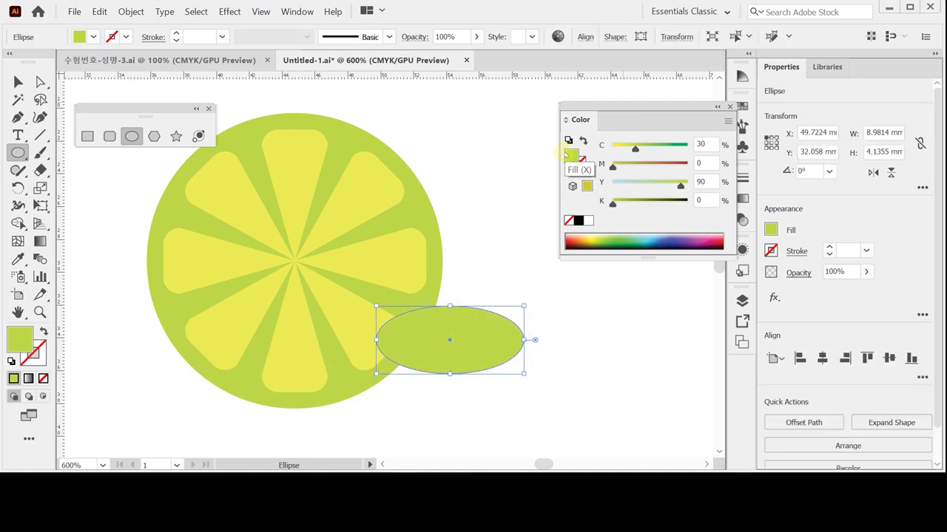
drag(707, 145, 676, 147)
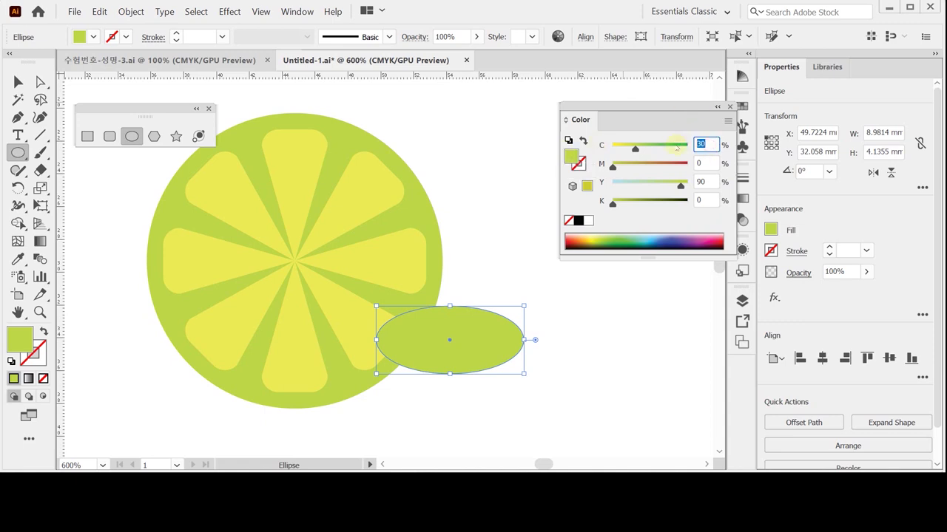
text(40)
key(Return)
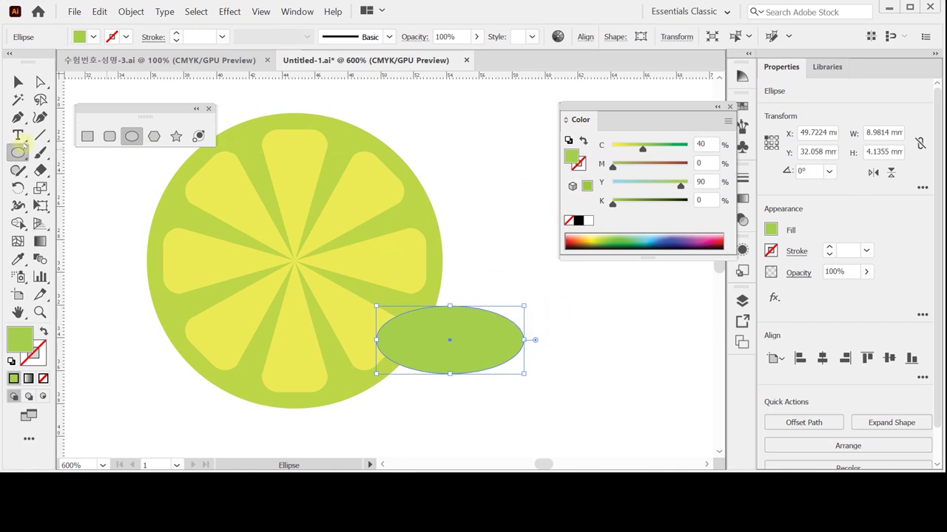
Step: Convert the ellipse's right anchor point to a sharp corner to form a leaf tip
drag(17, 117, 90, 171)
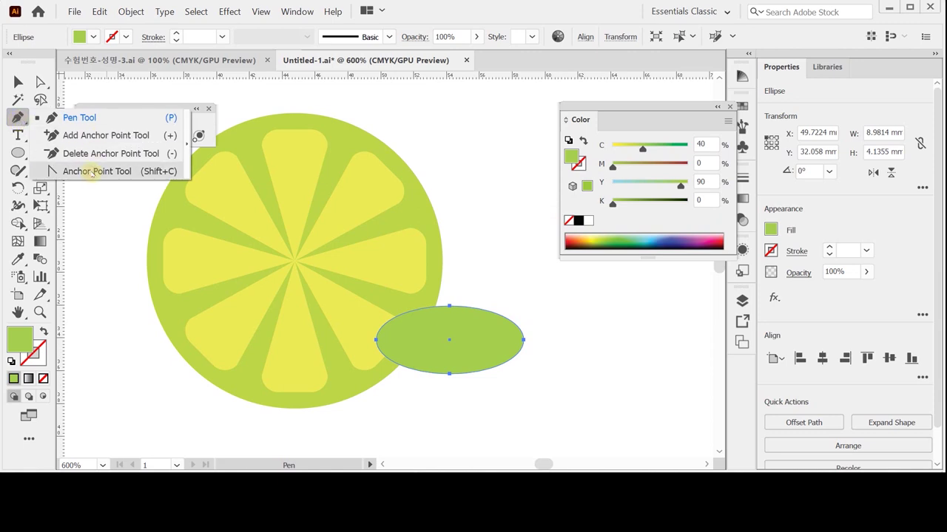
drag(90, 172, 92, 171)
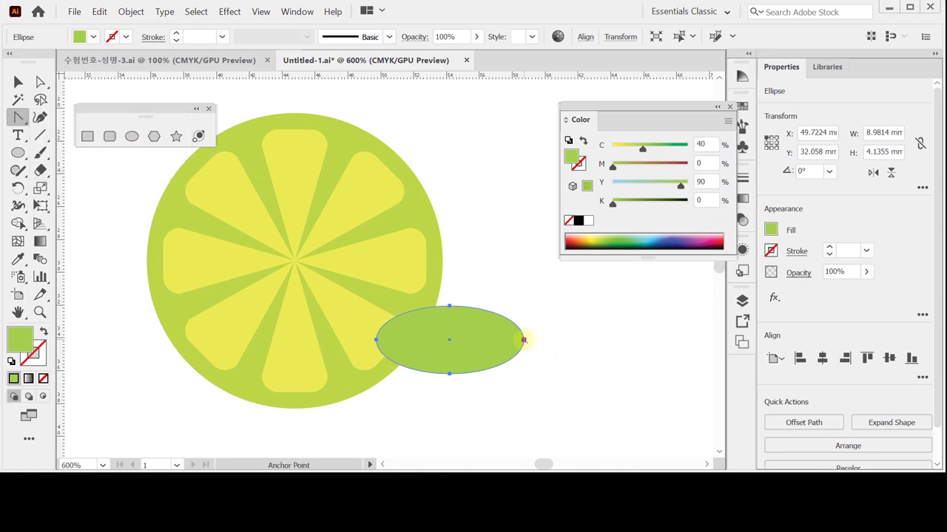
click(522, 340)
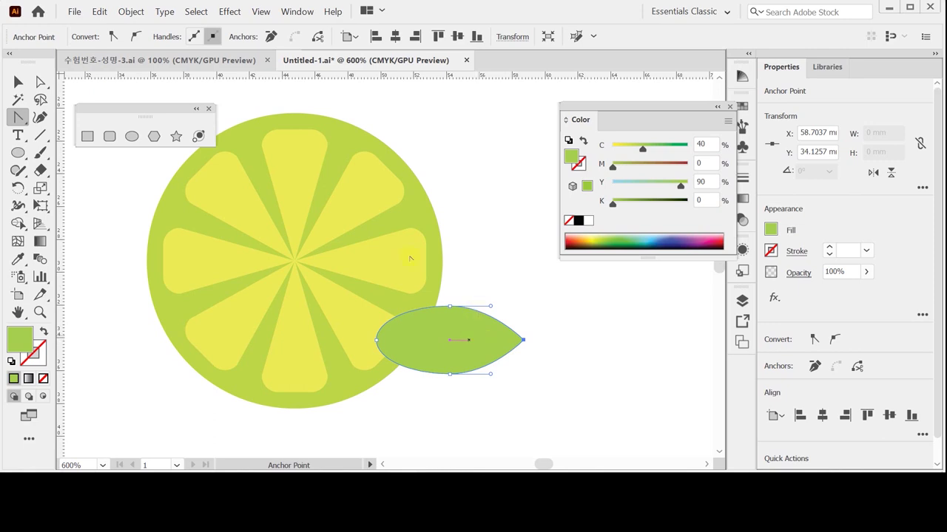
Step: Select the whole leaf shape and shift it about 0.2 mm to the right
click(18, 188)
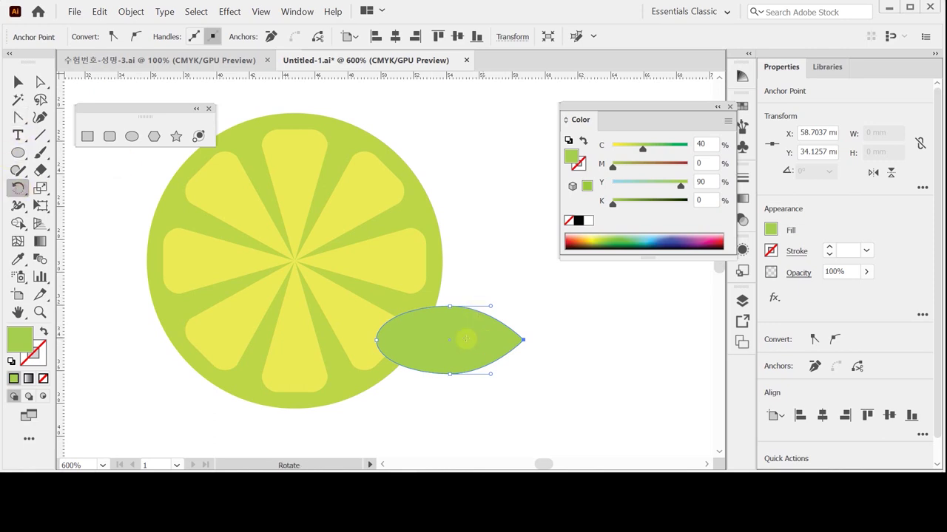
click(429, 329)
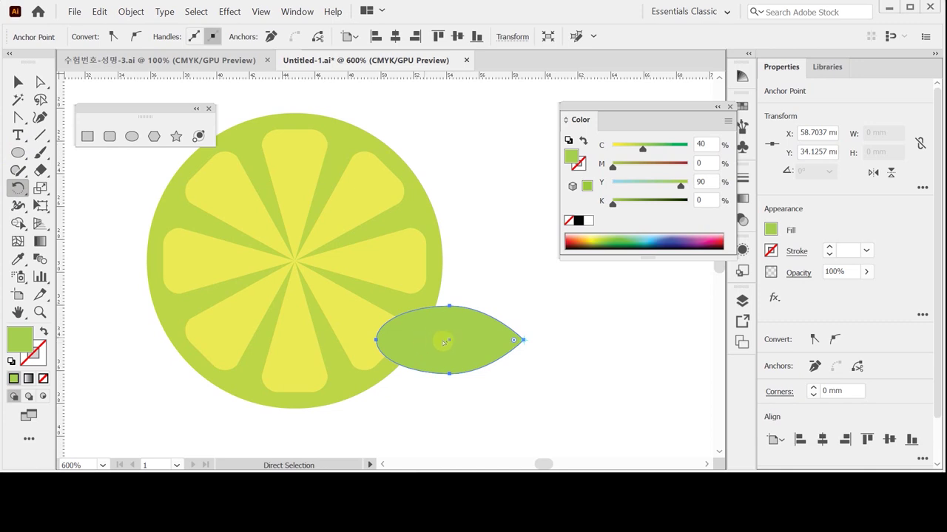
click(451, 331)
click(432, 349)
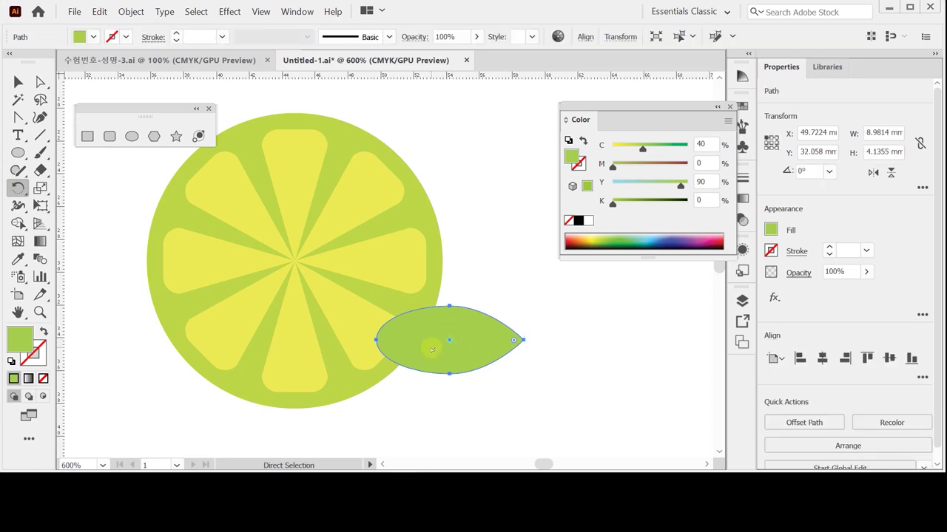
key(ctrl)
drag(435, 347, 438, 346)
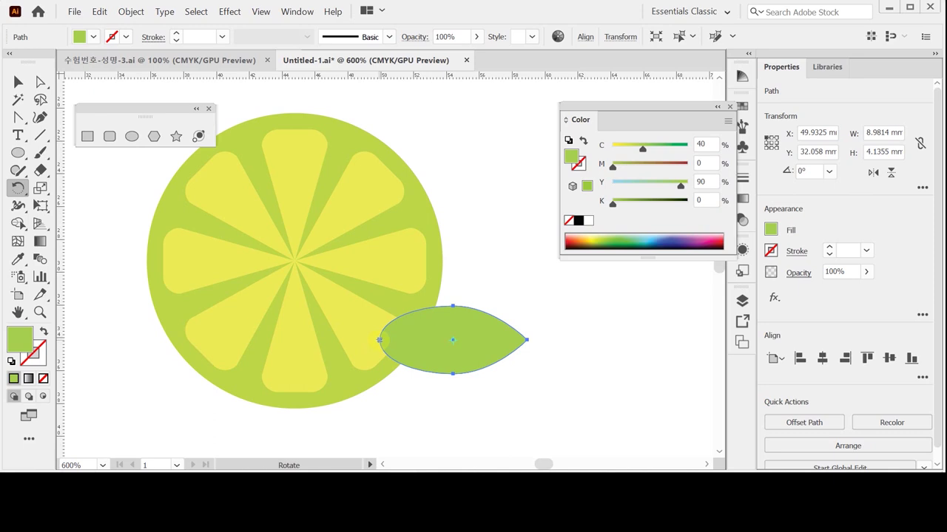
Step: Create a copy of the leaf rotated about 41° counter-clockwise around its left anchor point
click(379, 340)
drag(545, 300, 501, 222)
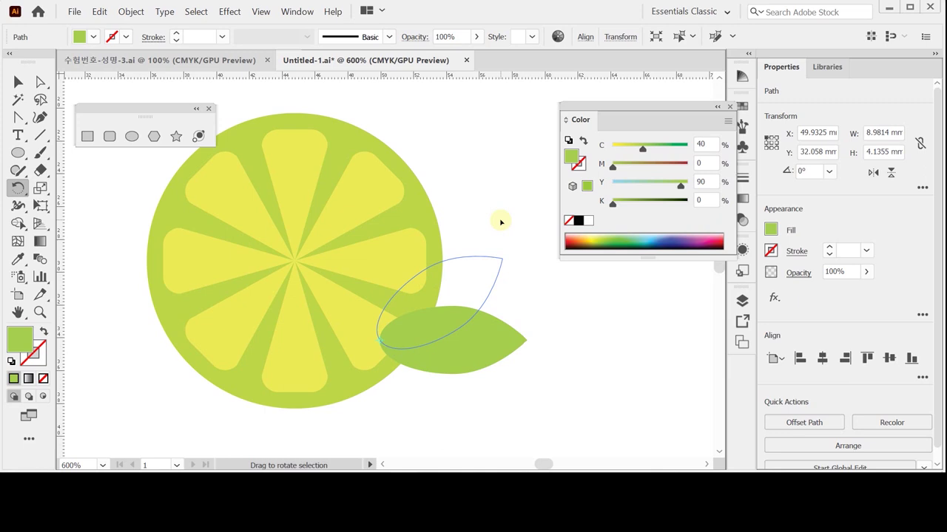
drag(501, 222, 485, 201)
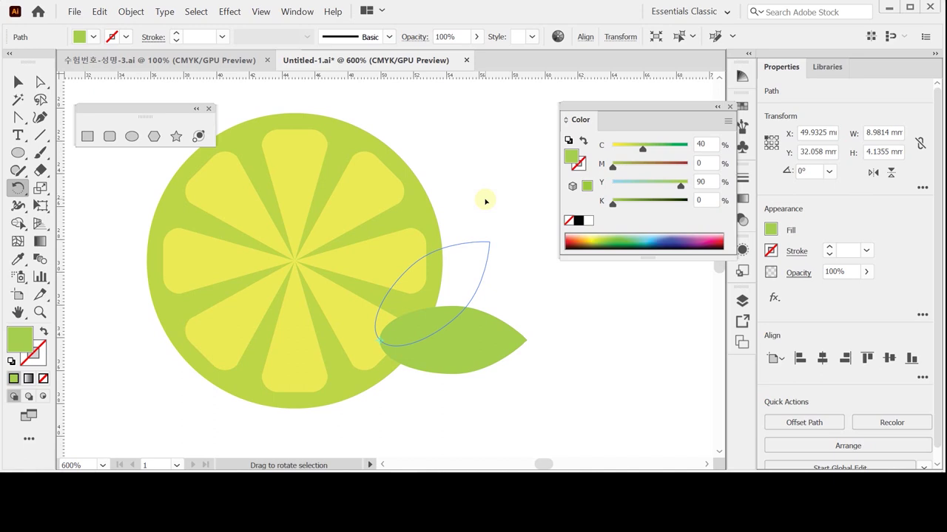
key(alt)
drag(485, 201, 471, 190)
key(shift)
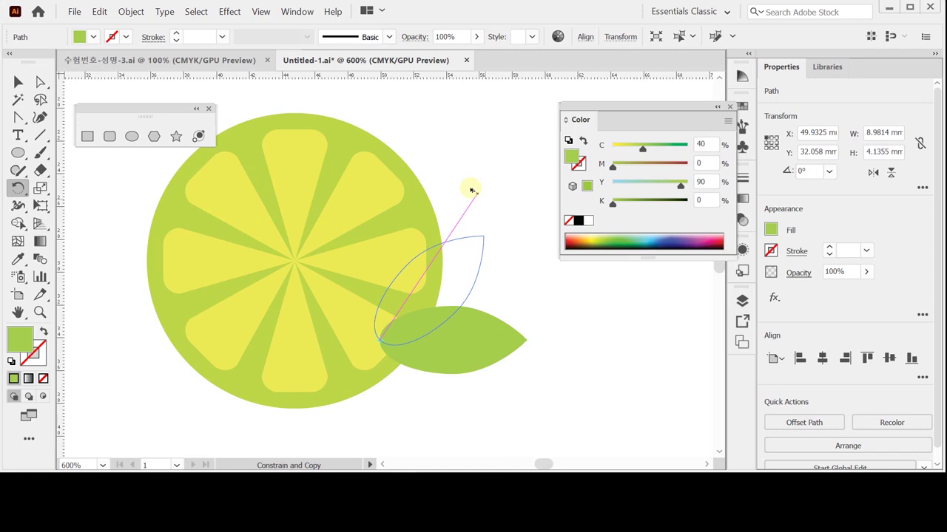
drag(471, 190, 482, 208)
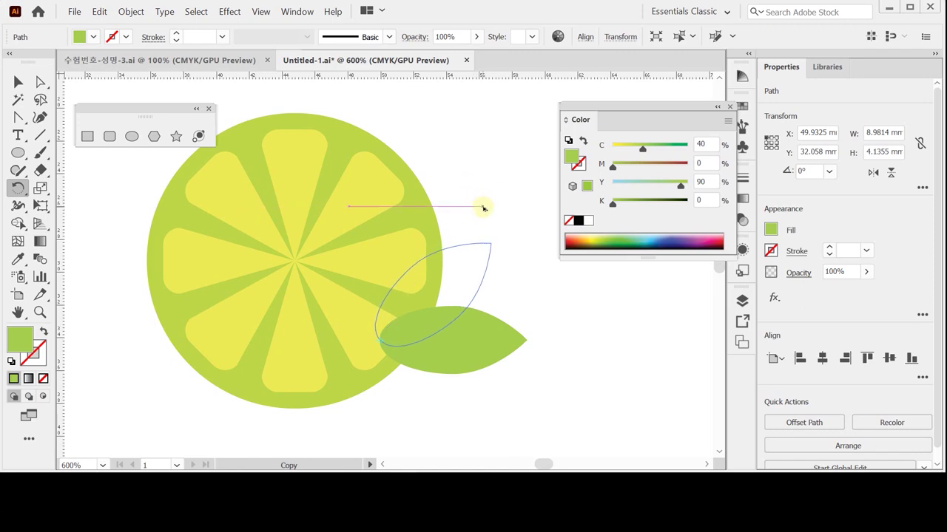
drag(483, 208, 484, 209)
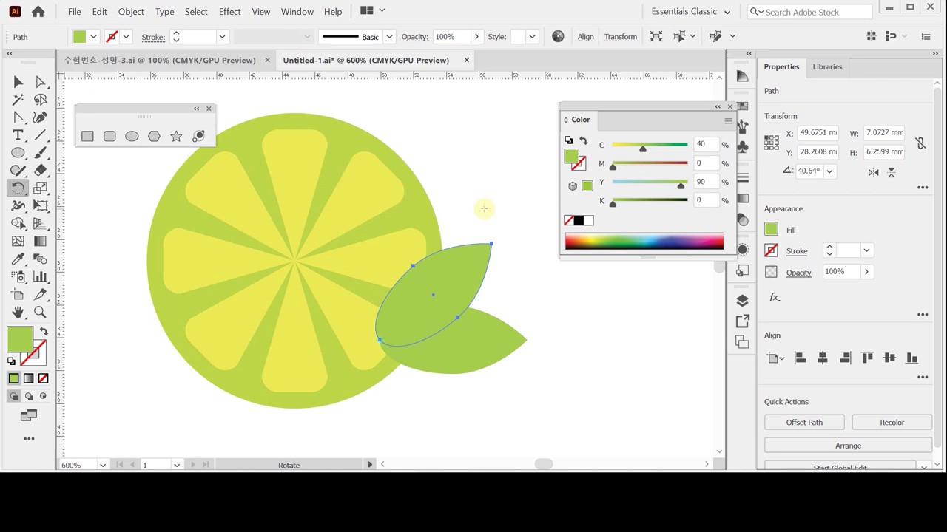
Step: Change the rotated leaf's fill by setting its cyan value to 60%
click(704, 145)
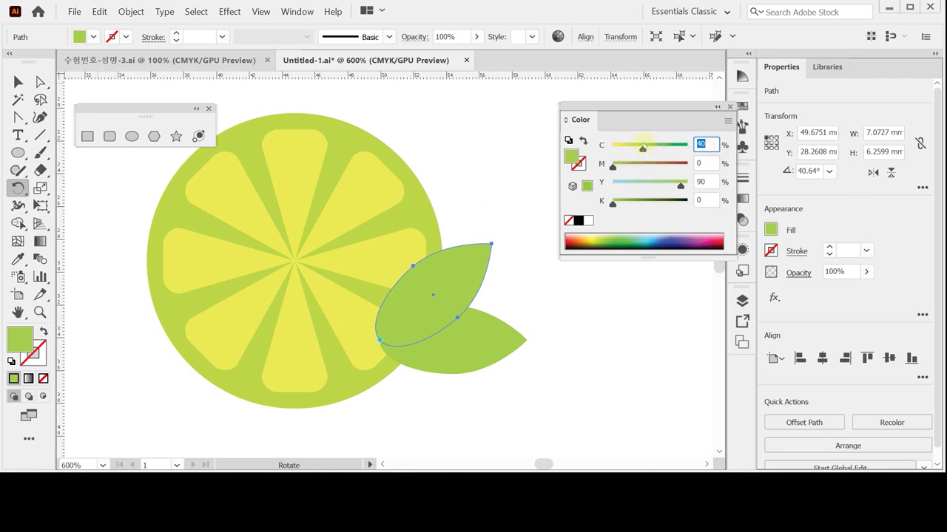
text(60)
key(Return)
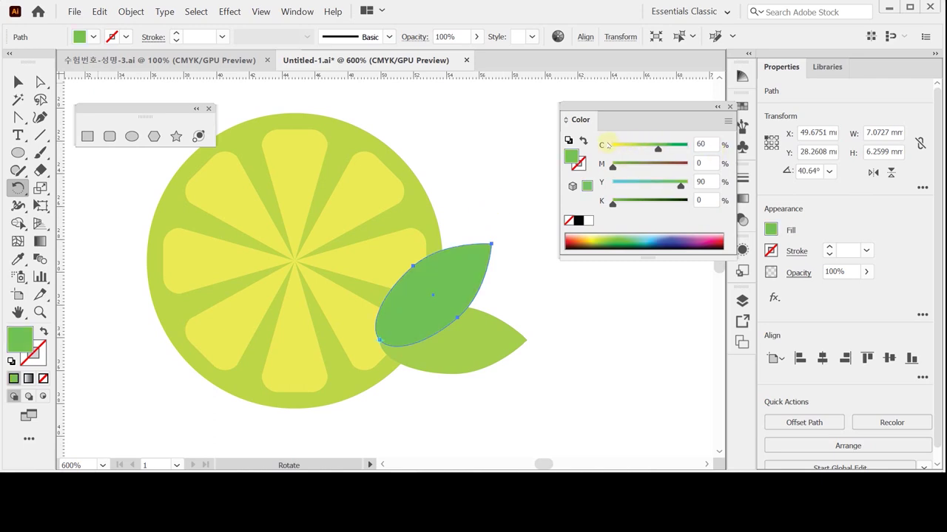
Step: Select both leaves and send them to the back, behind the lime slice
key(ctrl)
key(v)
shift+click(467, 361)
right_click(474, 349)
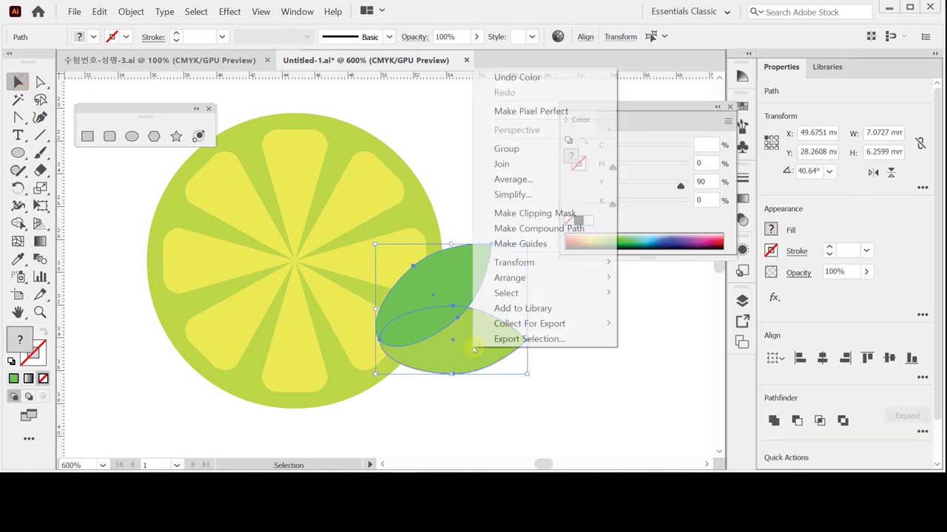
mouse_move(524, 277)
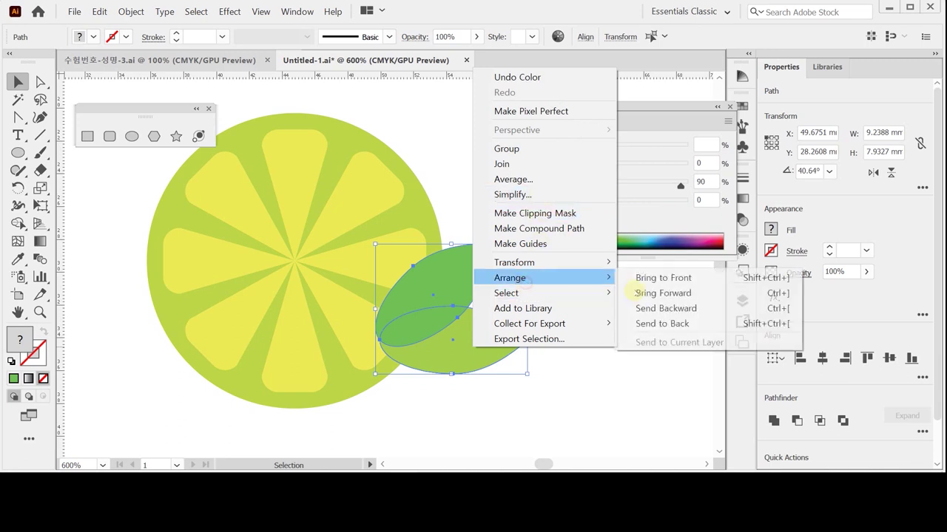
click(640, 324)
click(574, 344)
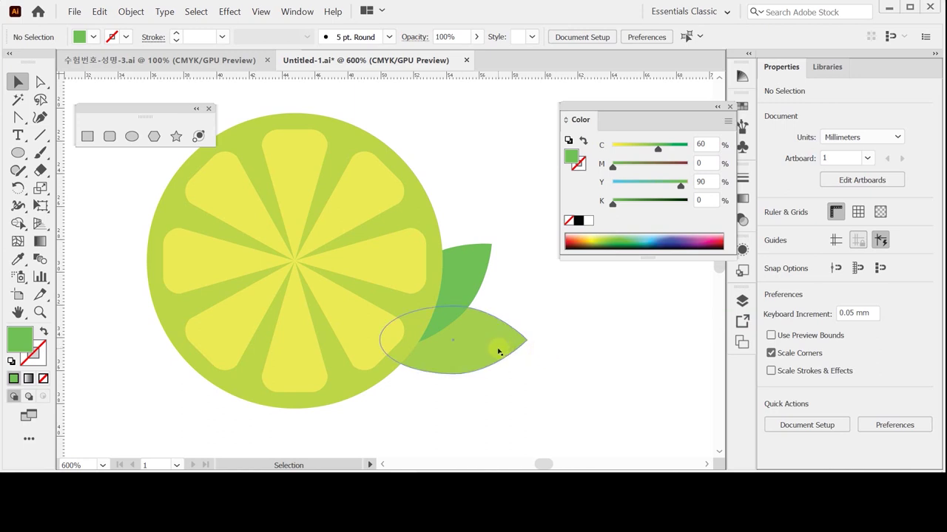
key(a)
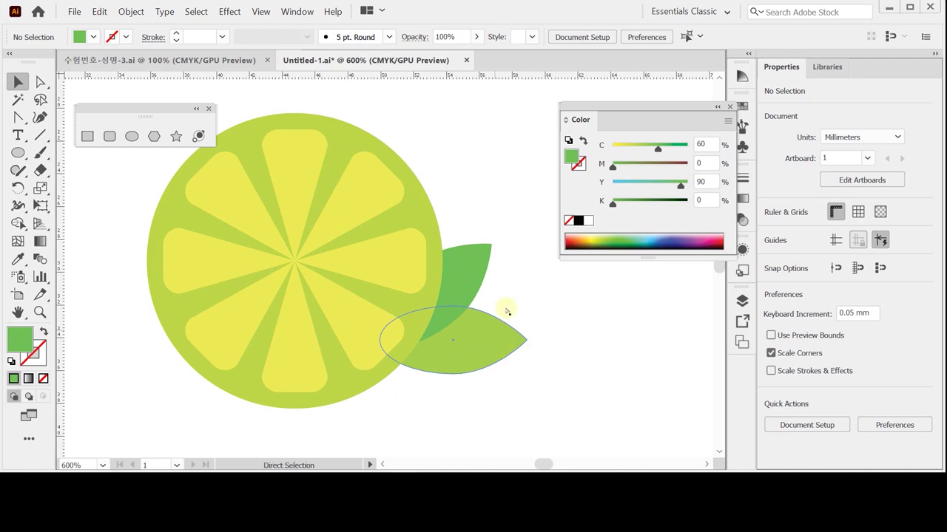
Step: Create a 50 × 28 mm rounded rectangle with an 11 mm corner radius below the cone and lime
click(110, 136)
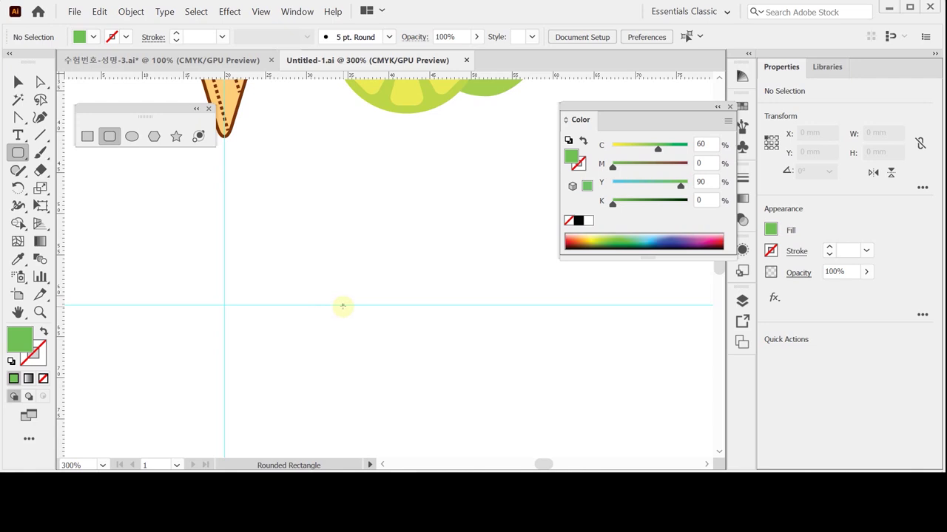
click(344, 305)
drag(323, 104, 326, 173)
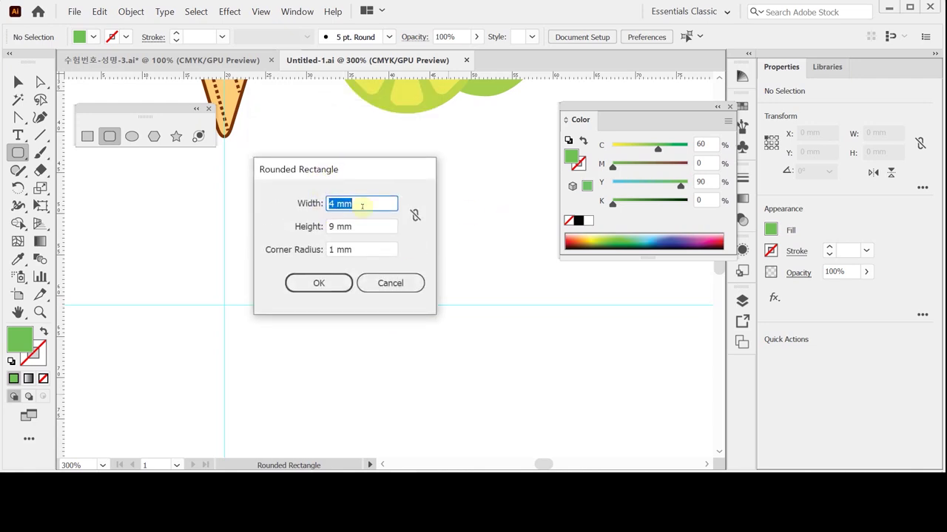
text(50)
key(Tab)
text(28)
key(Tab)
text(11)
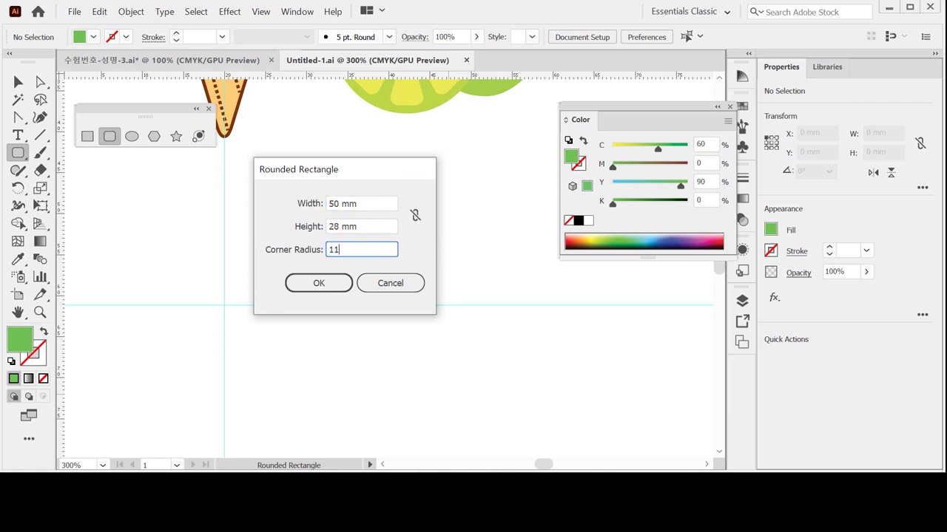
key(Return)
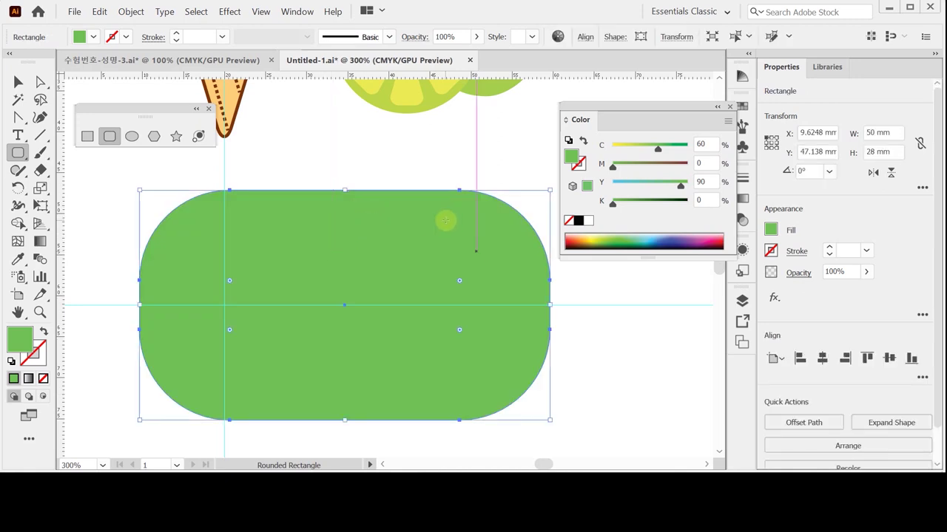
Step: Fill the rounded rectangle with C0 M30 Y50 K0 and deselect it
click(710, 145)
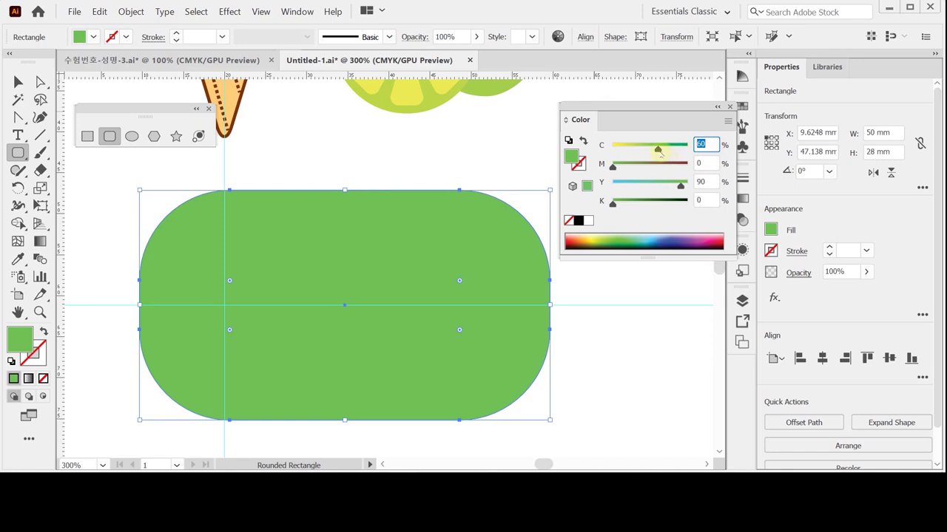
key(Tab)
text(30)
key(Tab)
text(50)
key(Tab)
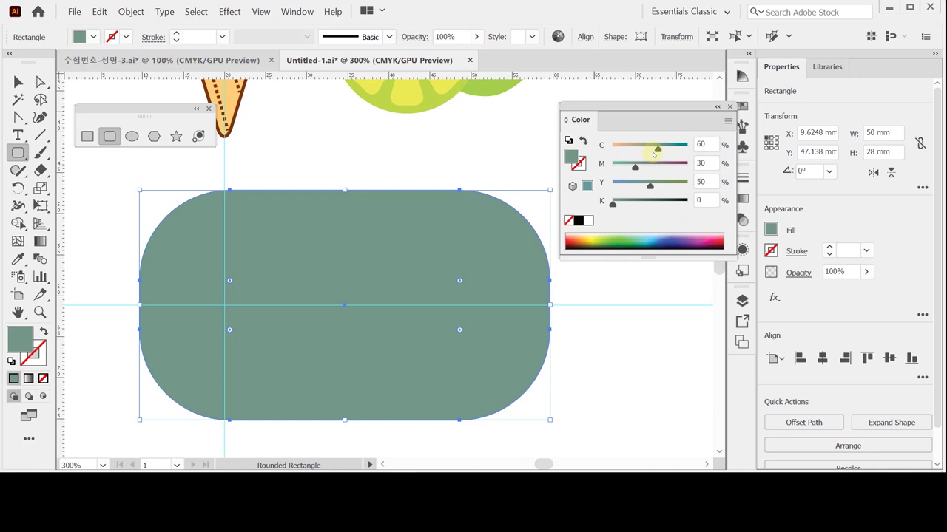
key(Tab)
text(0)
key(Return)
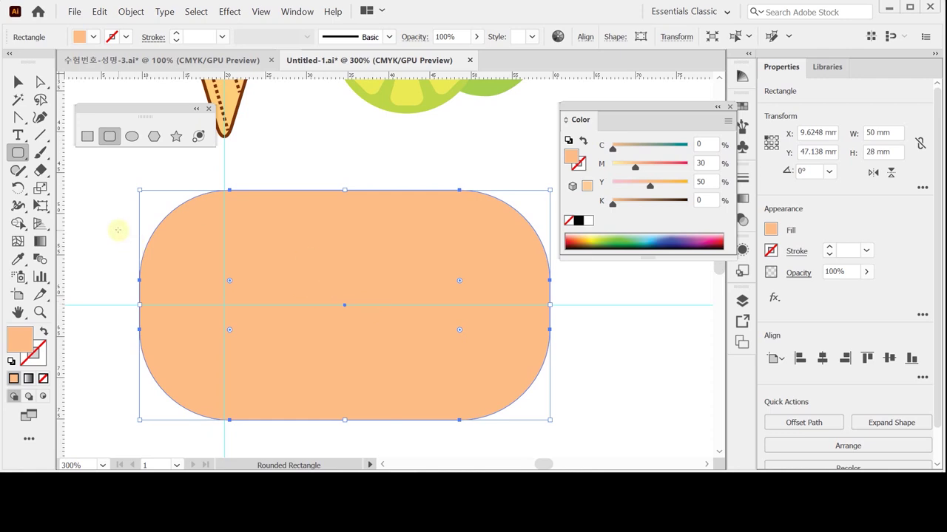
key(ctrl+shift+a)
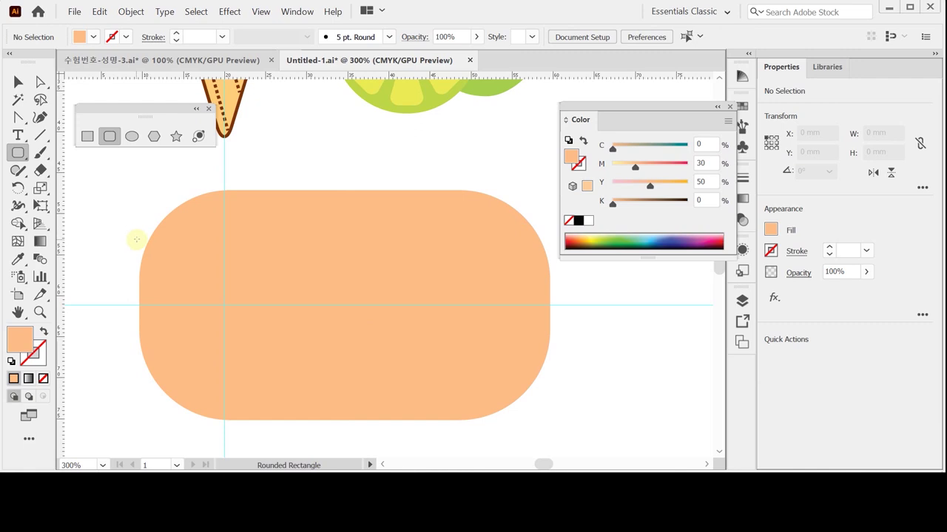
Step: Draw a circle about 2.4 mm wide near the rounded rectangle's left end and fill it with white
click(131, 137)
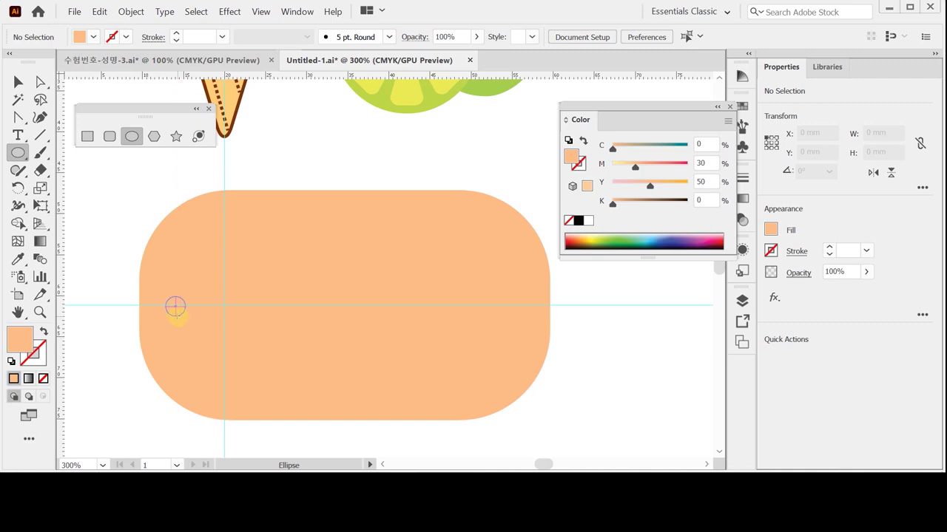
drag(175, 306, 186, 316)
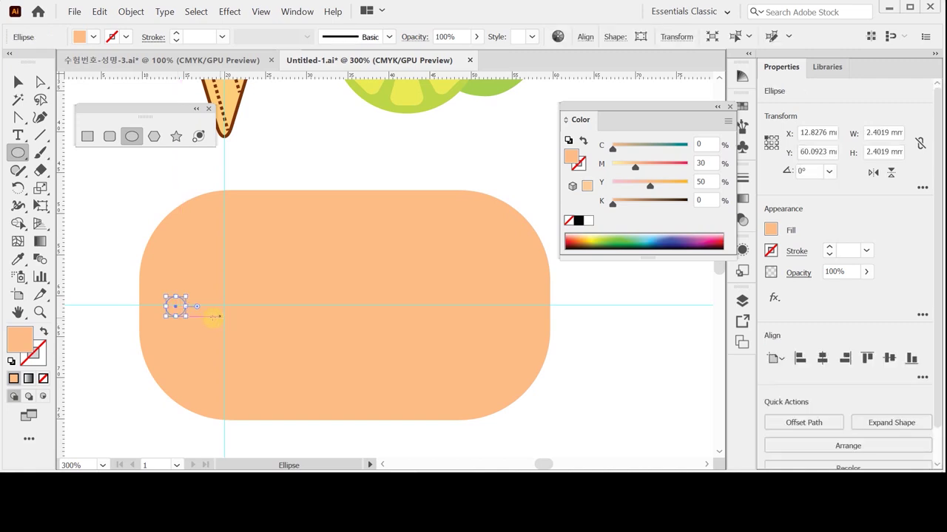
click(588, 221)
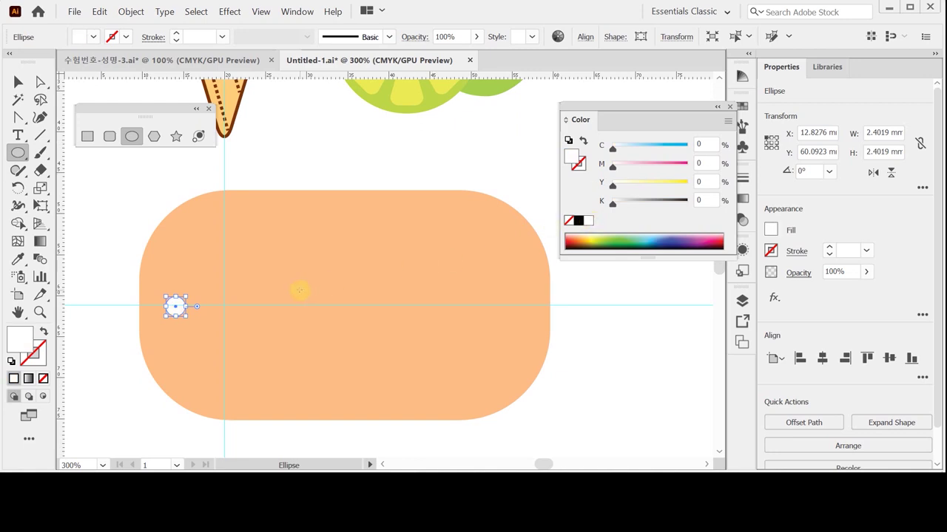
Step: Align the small white circle and the rounded rectangle on their vertical centers
click(18, 82)
drag(115, 255, 282, 332)
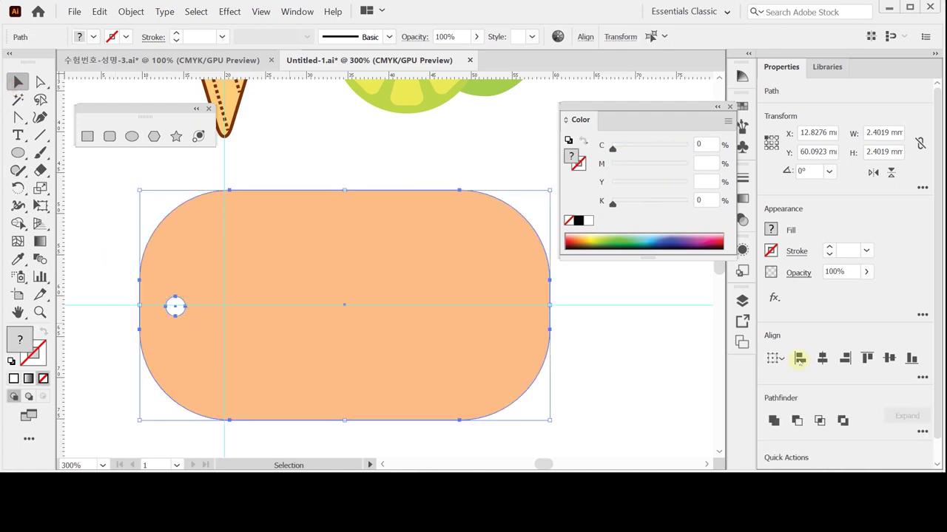
click(889, 358)
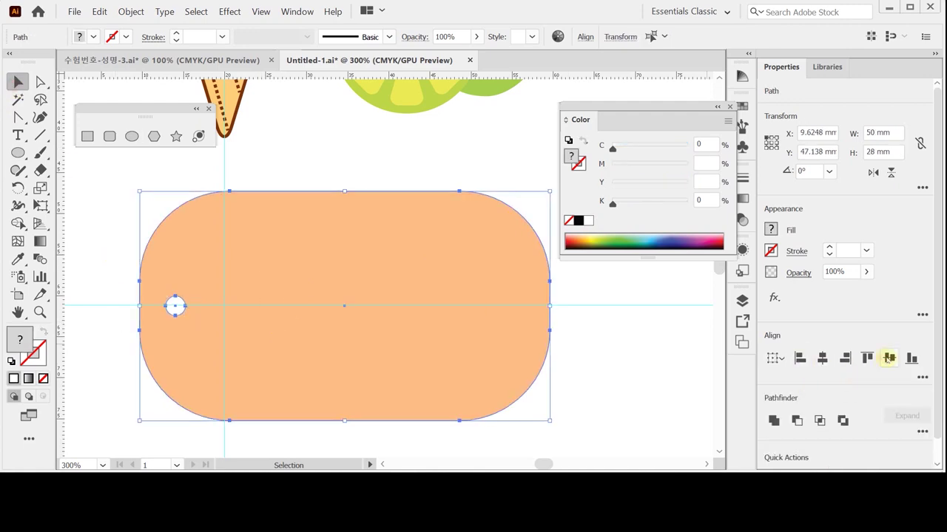
click(626, 340)
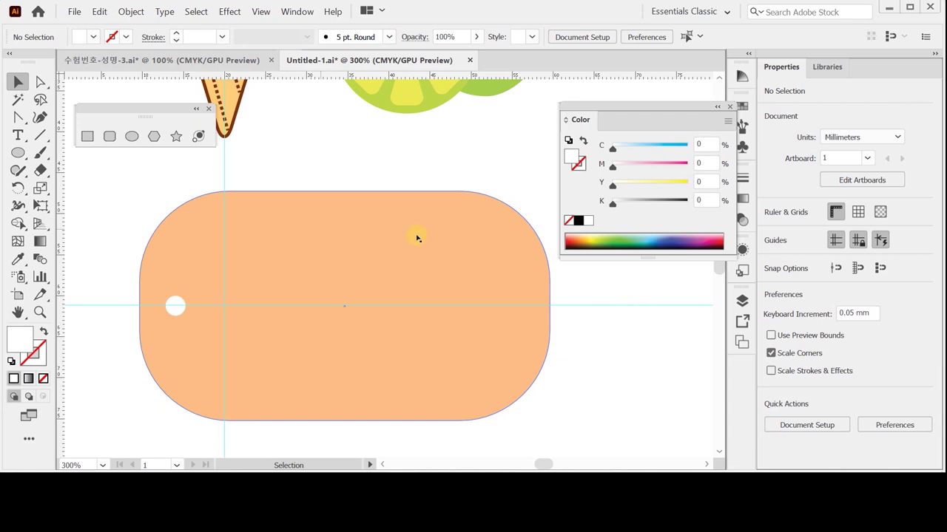
Step: Create a 35 × 25 mm white ellipse on the right part of the rounded rectangle
click(131, 136)
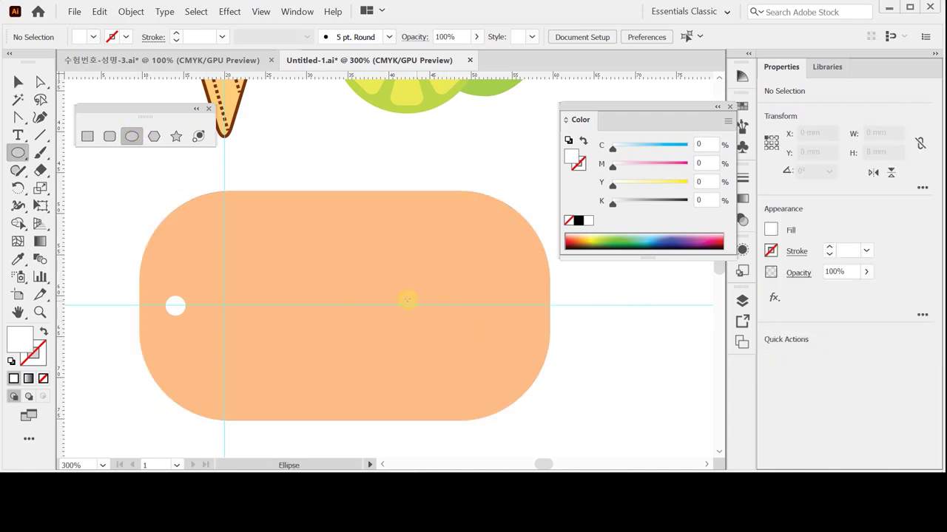
click(391, 304)
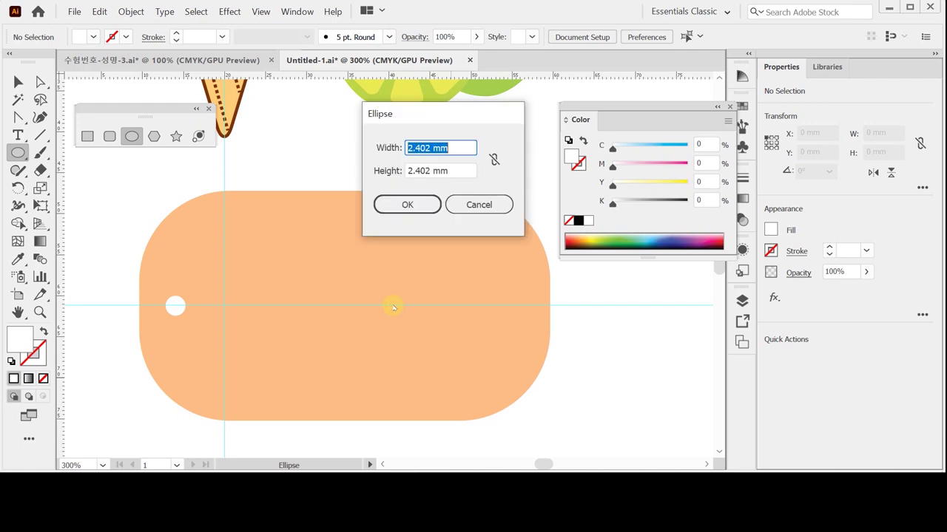
text(35)
key(Tab)
text(25)
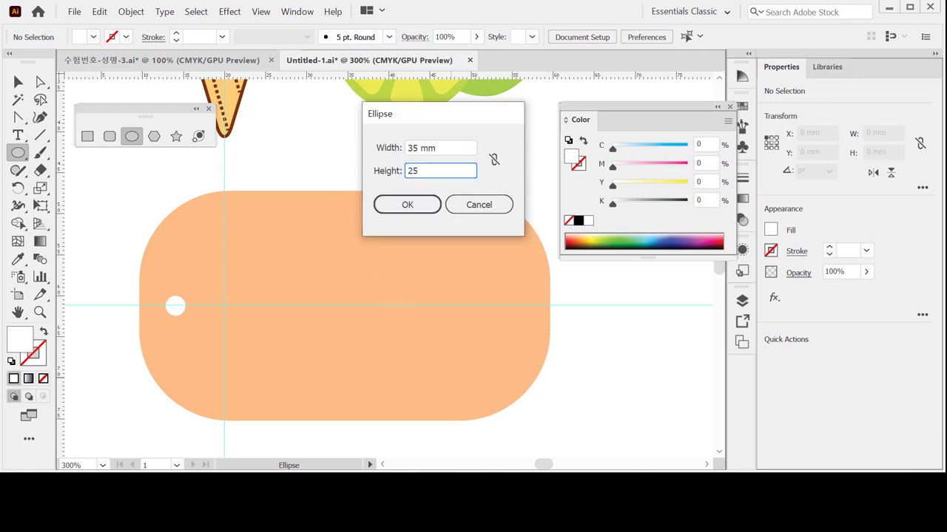
key(Return)
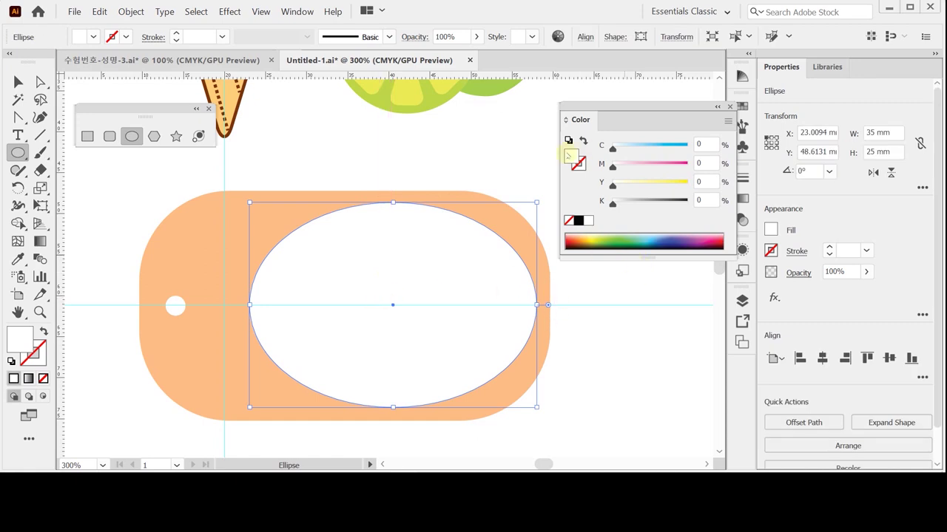
Step: Give the large ellipse a gray stroke of C0 M0 Y0 K80
click(580, 164)
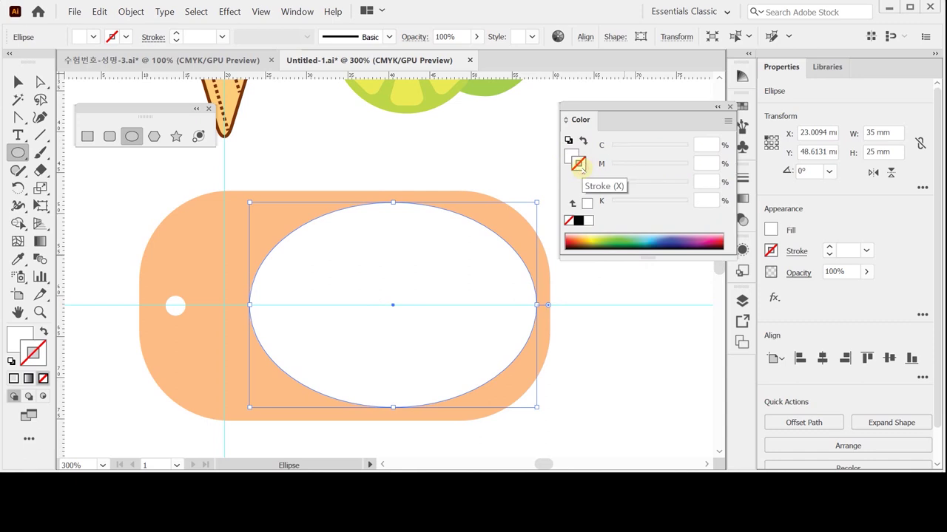
click(585, 204)
click(658, 198)
text(80)
key(Return)
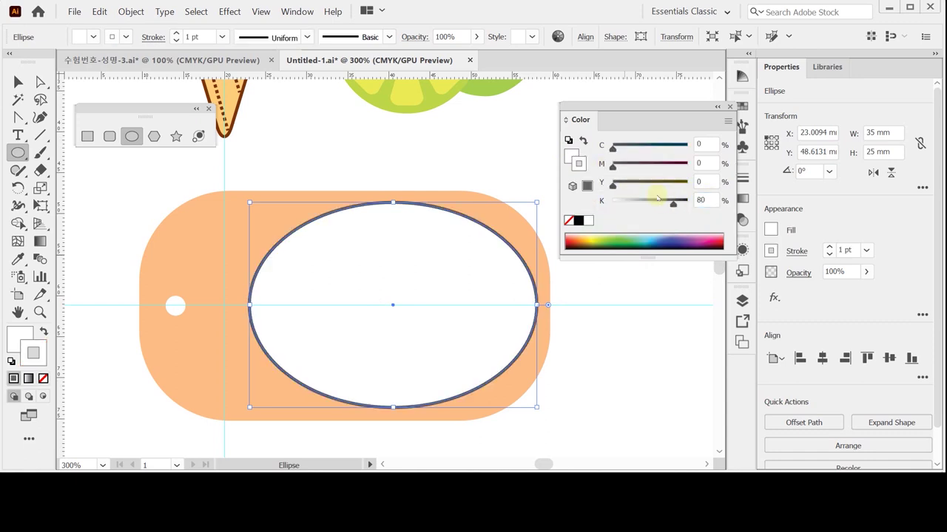
Step: Make the ellipse's stroke a dashed line with dash 9 pt, gap 3 pt, dash 2 pt and gap 3 pt
click(795, 254)
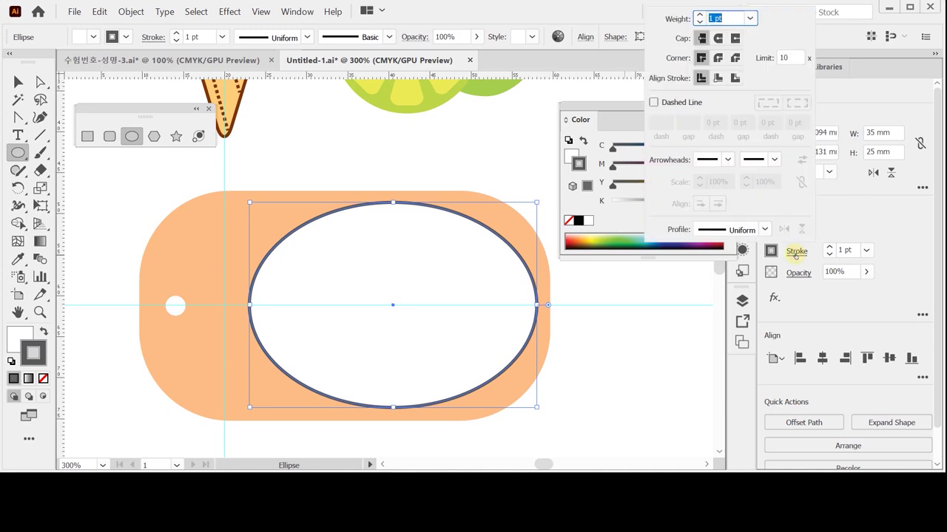
click(730, 16)
click(672, 104)
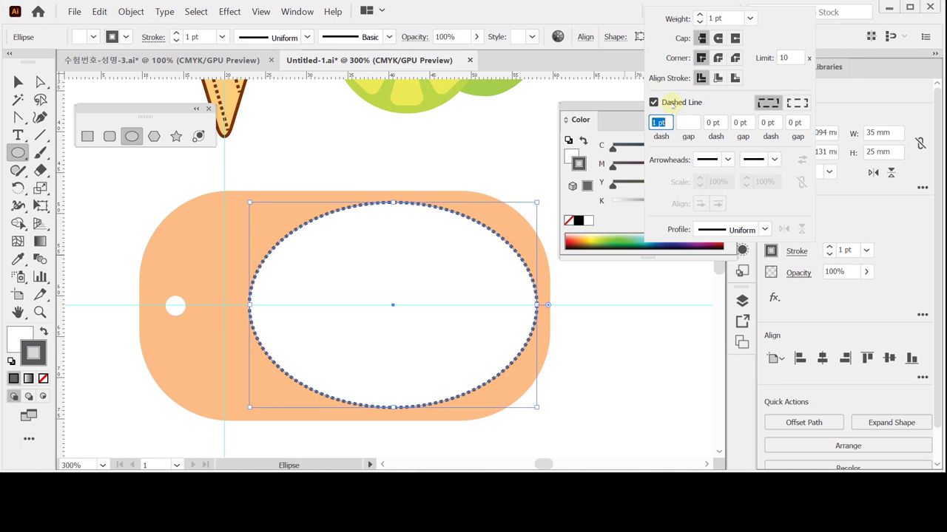
text(9)
key(Tab)
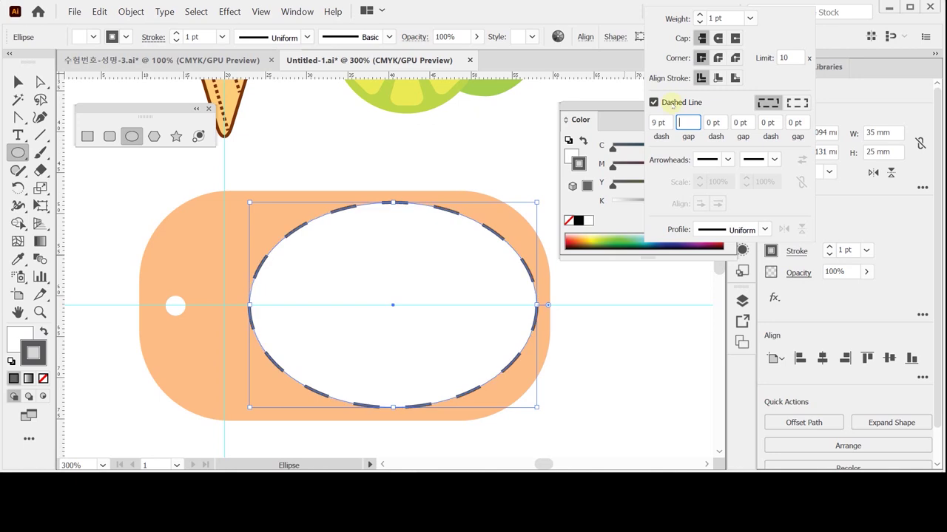
text(3)
key(Tab)
text(2)
key(Tab)
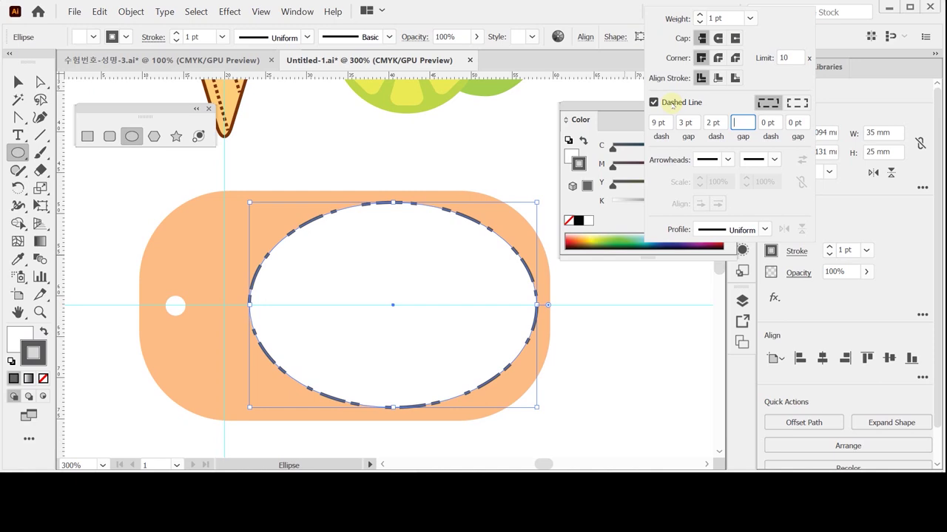
text(3)
key(Tab)
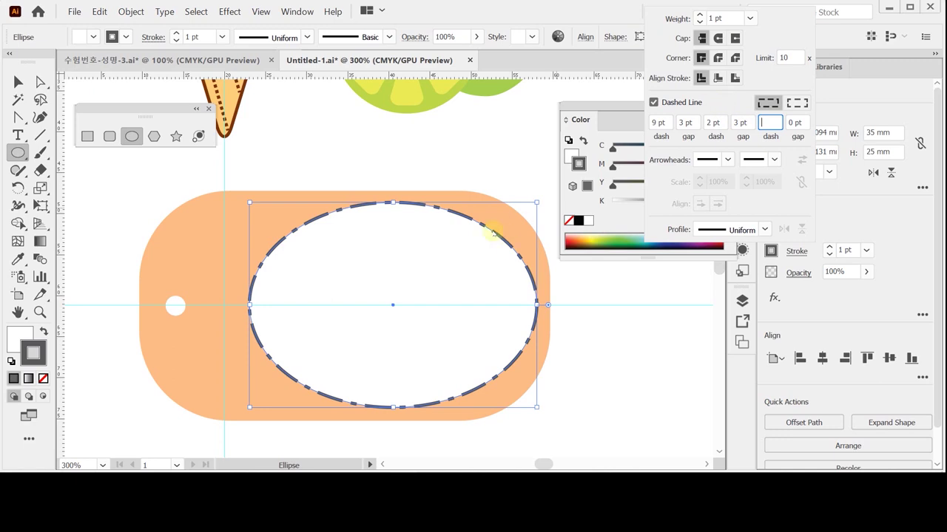
ctrl+click(436, 289)
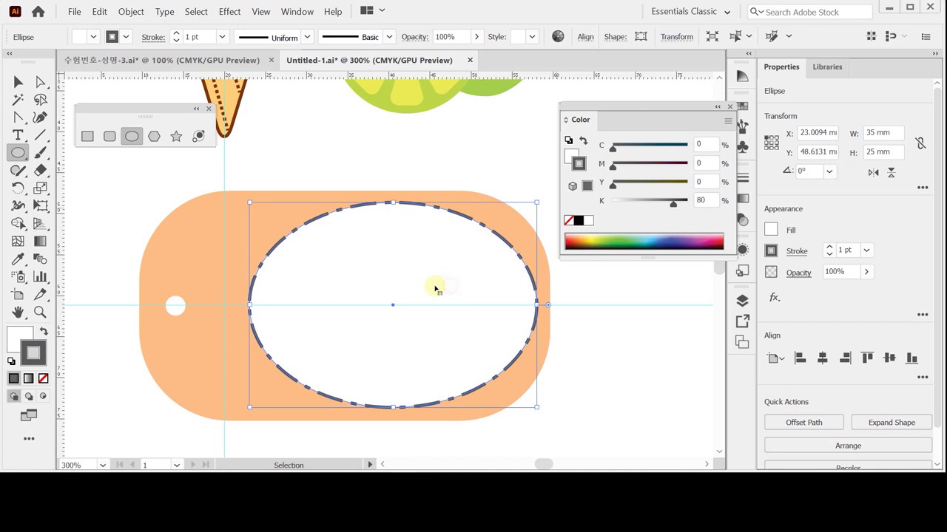
Step: Shift the dashed ellipse about 1 mm to the left and align it, the small circle and the rounded rectangle on their vertical centers
drag(447, 286, 440, 288)
key(v)
drag(137, 253, 414, 360)
click(888, 359)
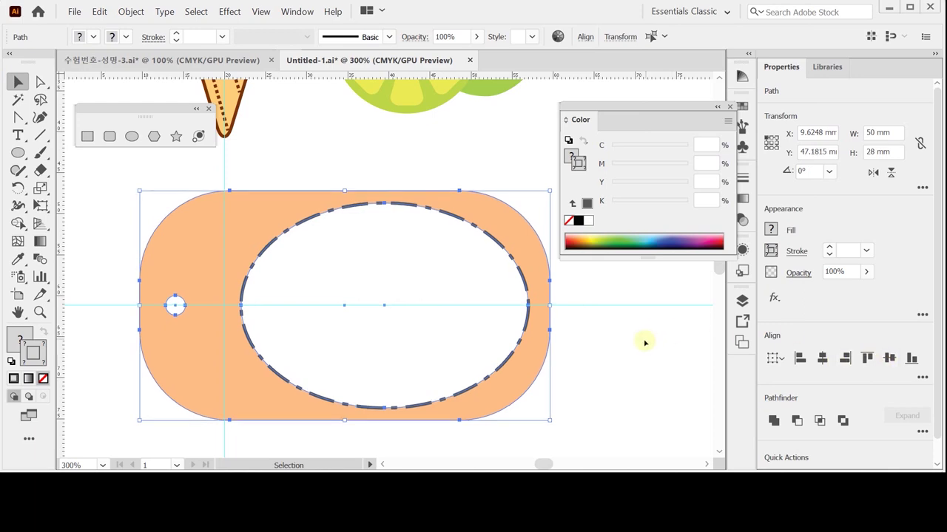
click(627, 360)
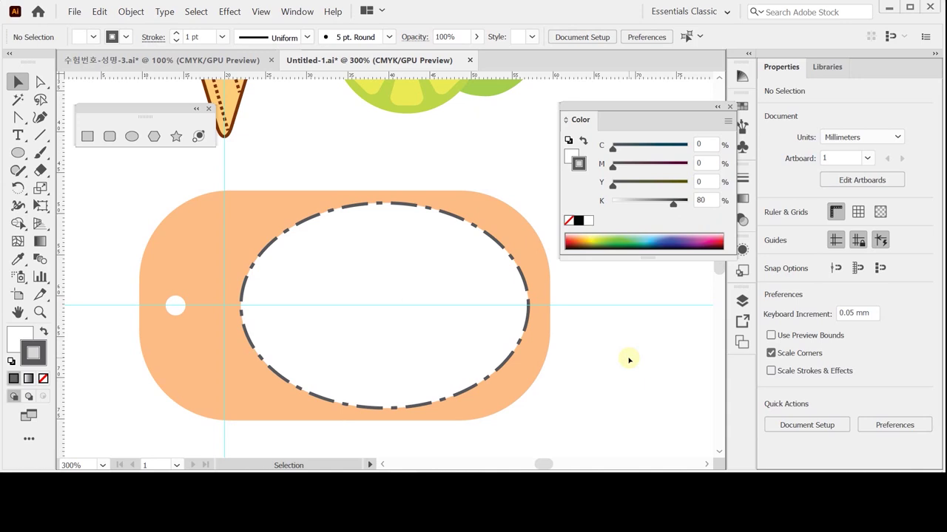
Step: Paste a copy of the finished ice cream cone group onto the orange tag
click(237, 103)
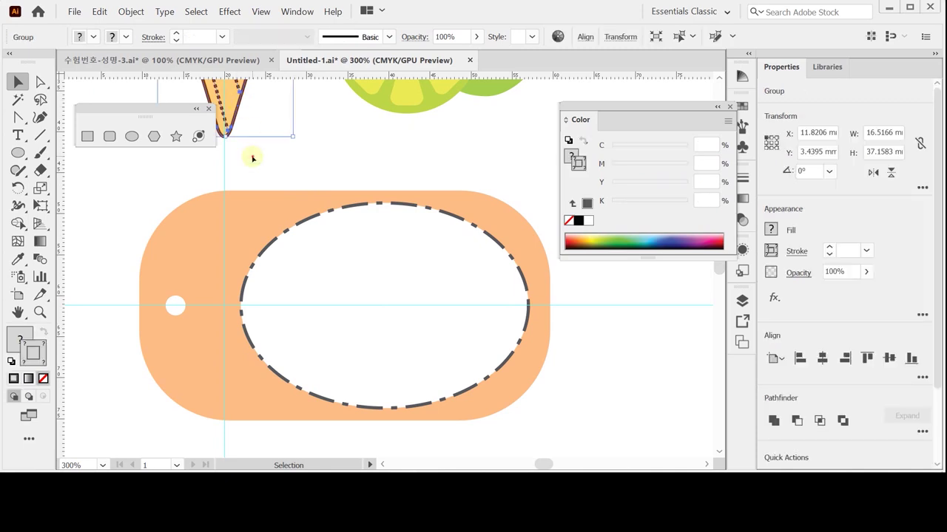
click(242, 118)
click(241, 109)
key(ctrl)
key(ctrl)
key(ctrl+v)
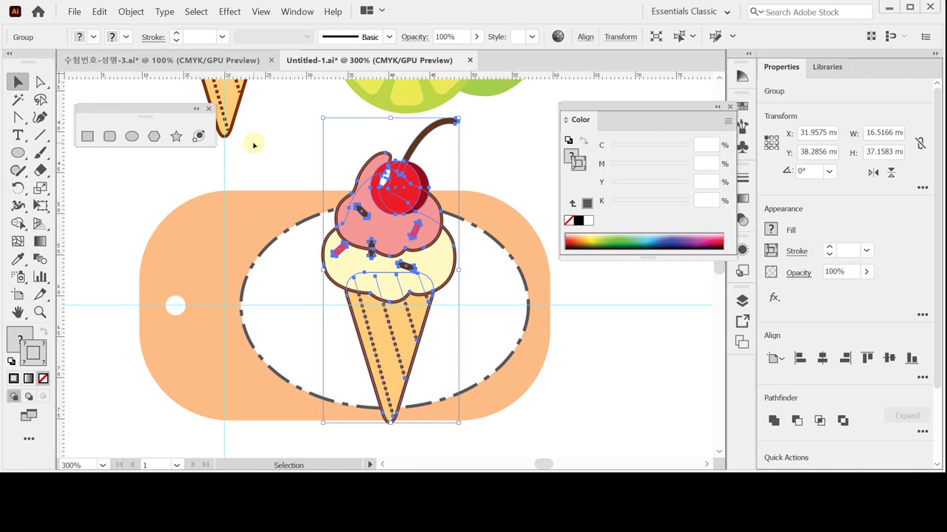
Step: Scale the pasted ice cream cone uniformly to 45% with Scale Strokes & Effects enabled
double_click(40, 188)
key(Return)
double_click(40, 188)
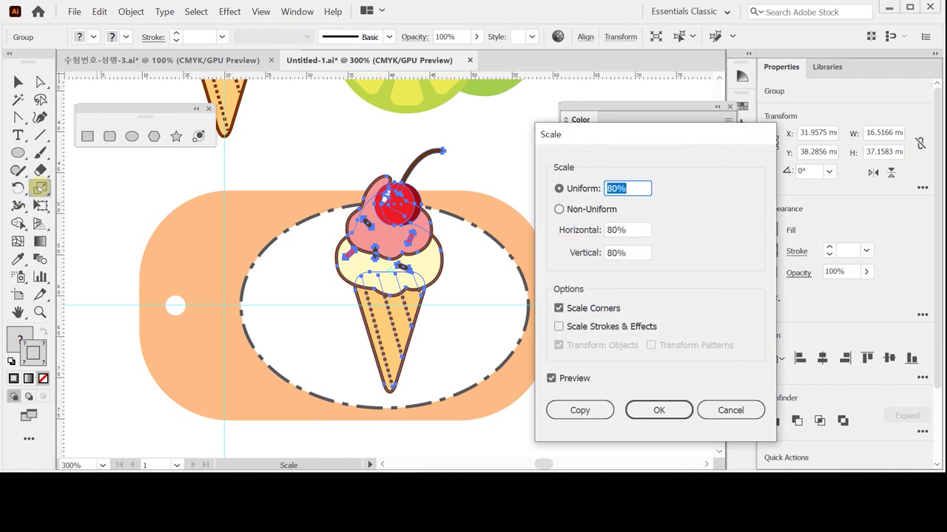
text(45)
click(559, 326)
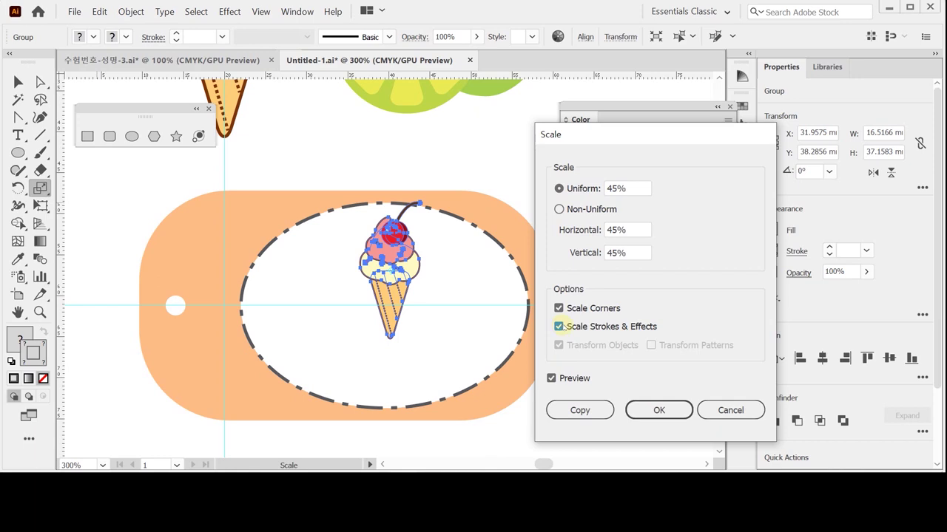
click(559, 326)
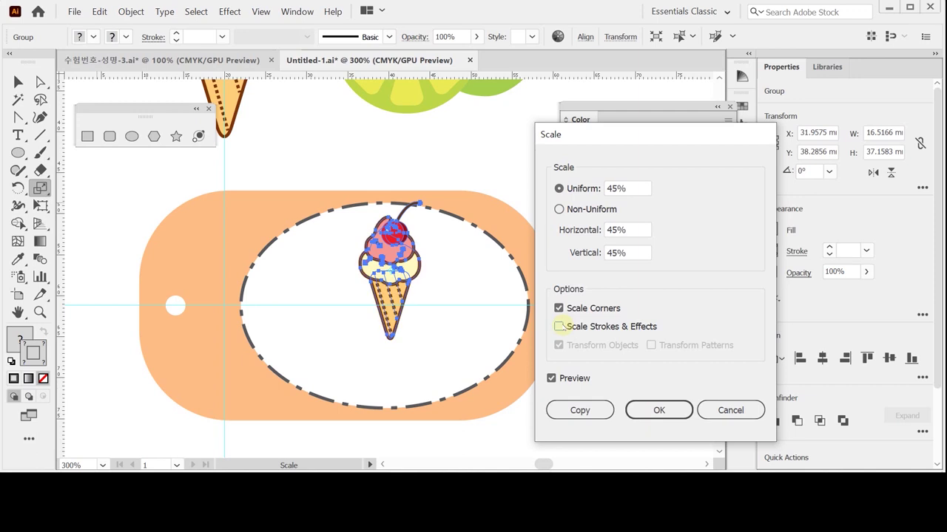
click(560, 326)
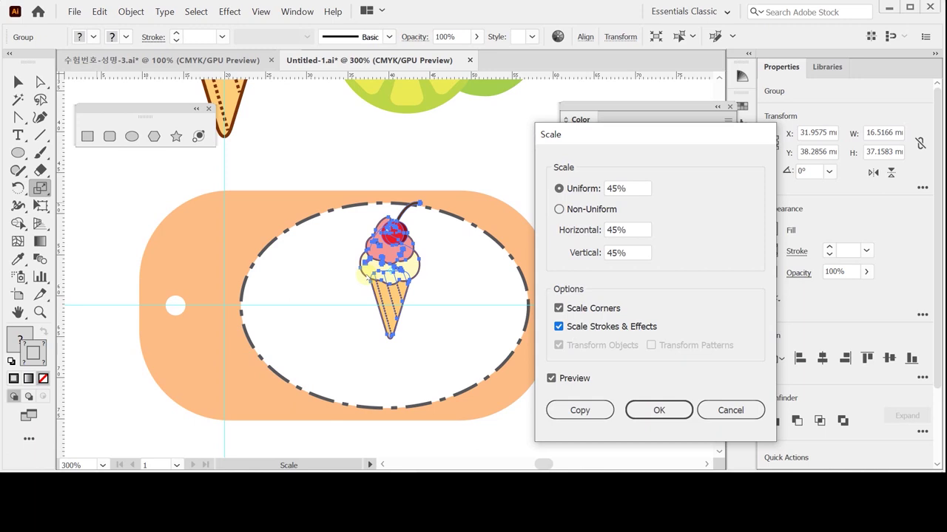
click(560, 328)
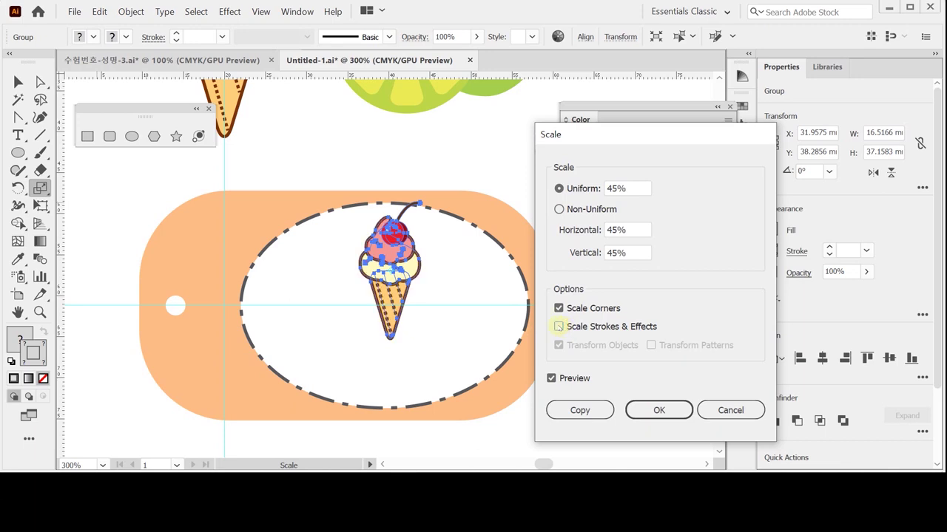
click(558, 327)
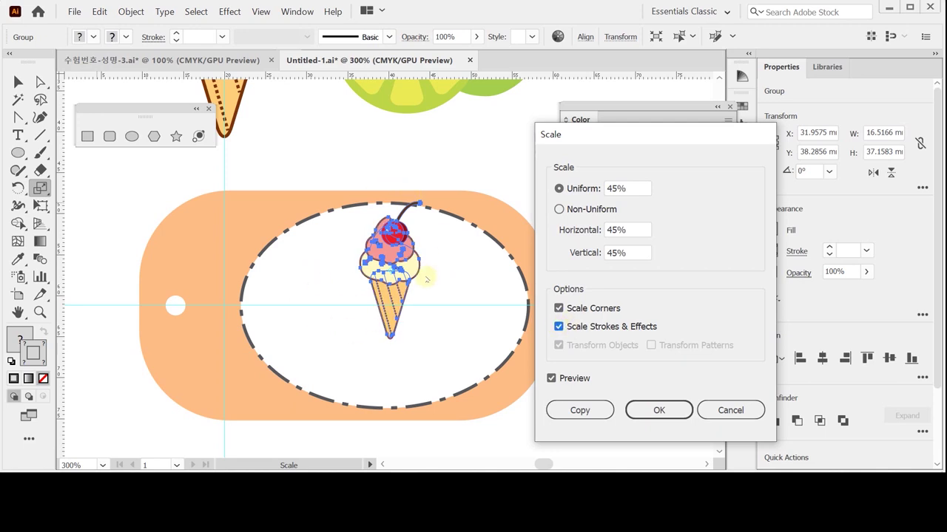
click(662, 416)
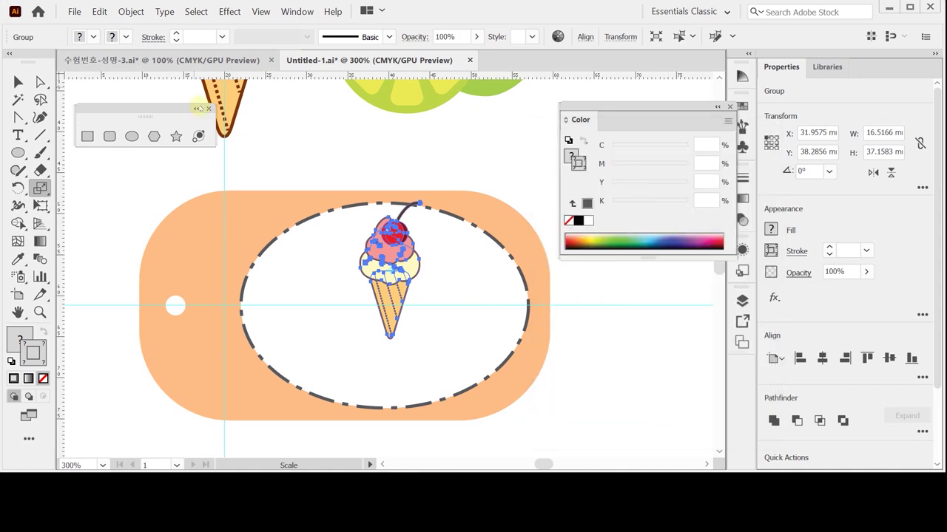
Step: Rotate the small ice cream cone by 30° and move it into the left part of the dashed ellipse
click(16, 187)
double_click(17, 187)
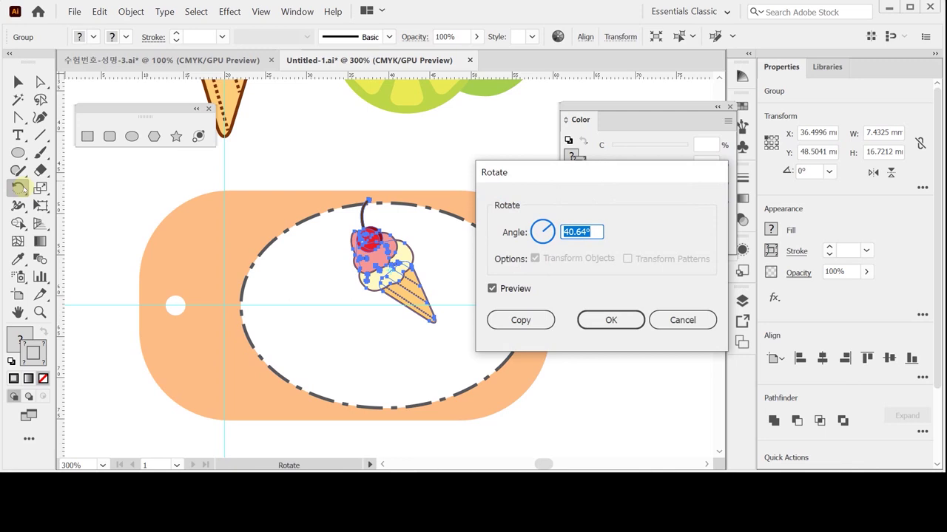
text(30)
key(Return)
key(Return)
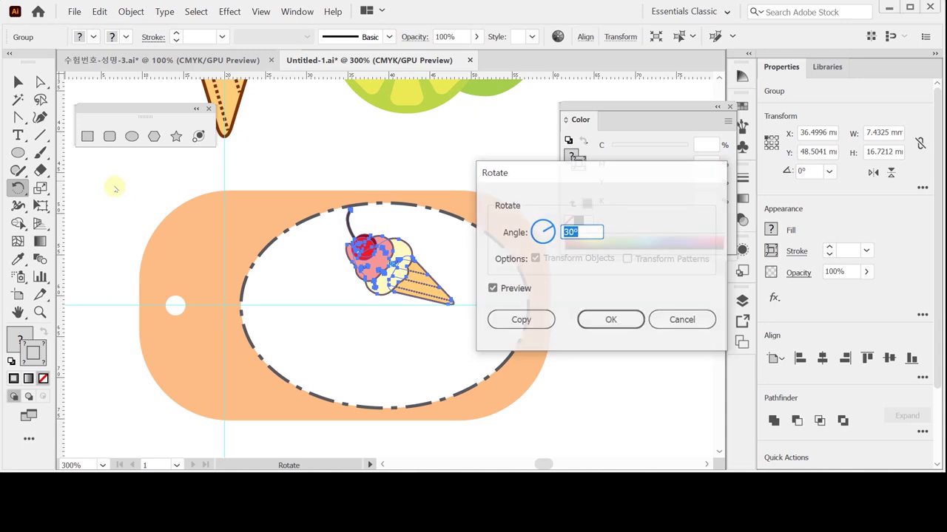
key(Escape)
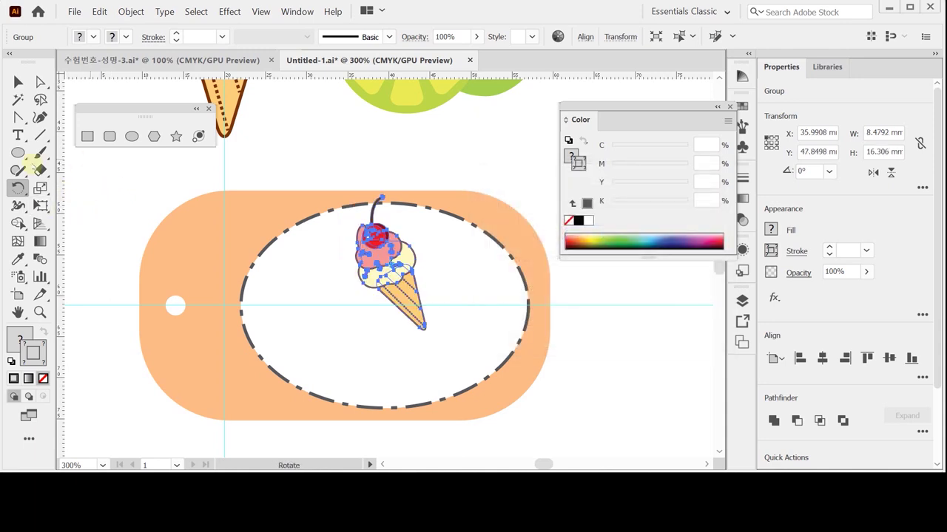
drag(391, 294, 337, 324)
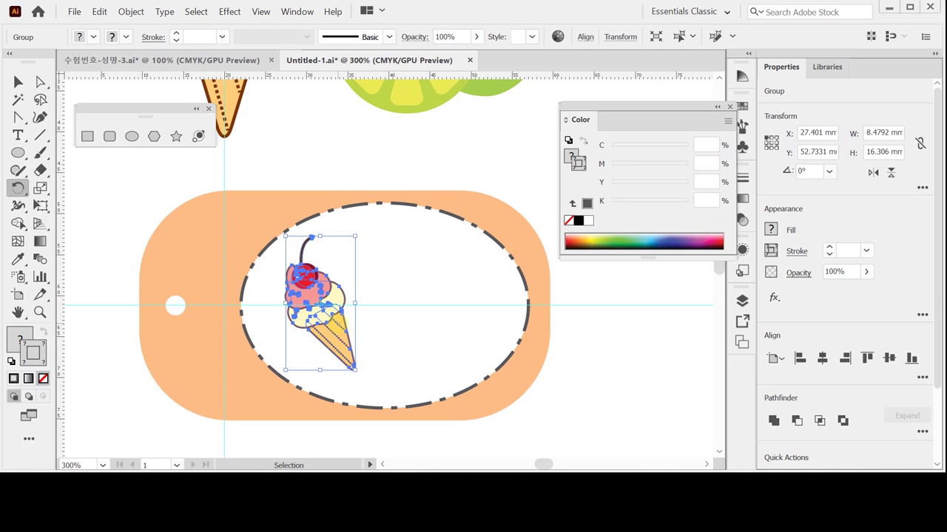
Step: Set the small ice cream cone's opacity to 50% and save the document
click(797, 272)
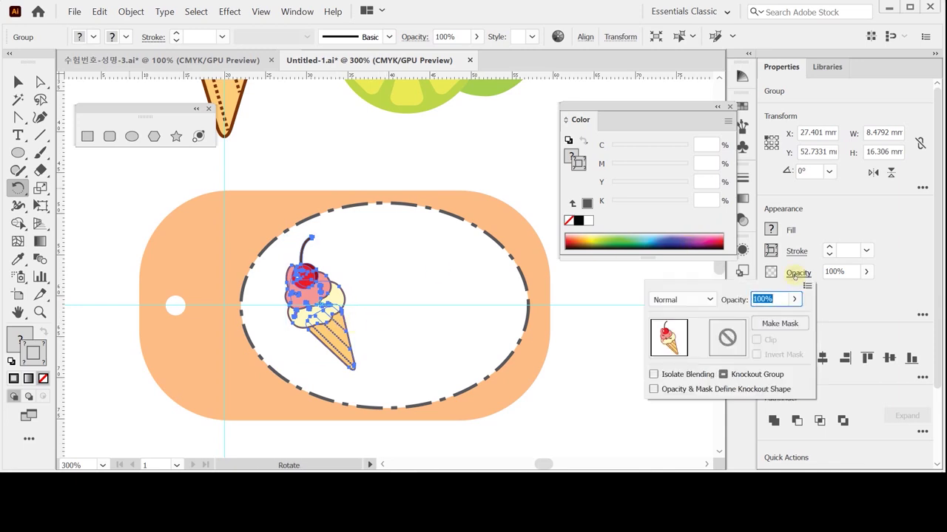
text(50)
key(Return)
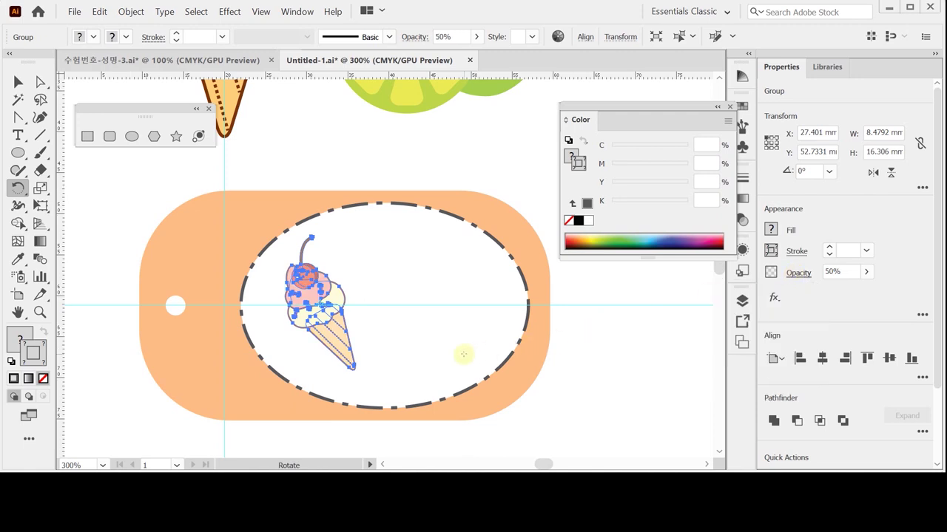
key(v)
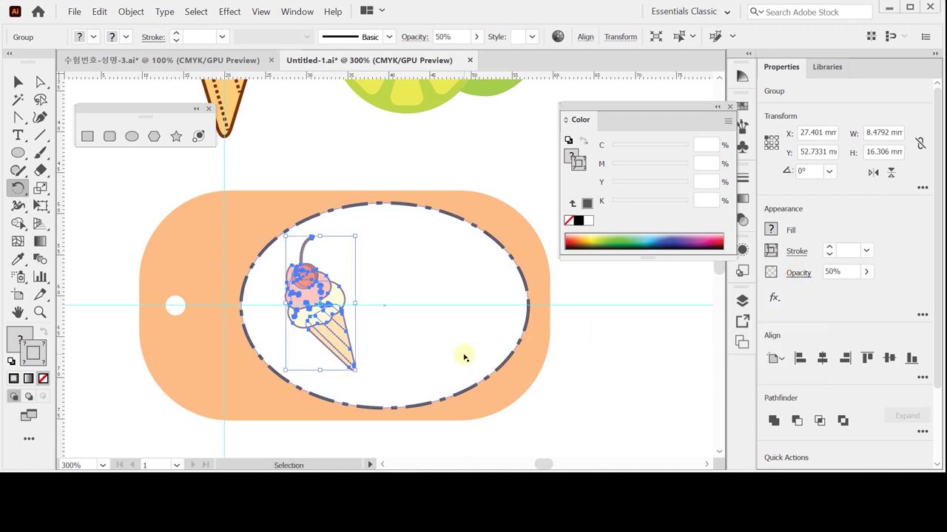
key(ctrl+s)
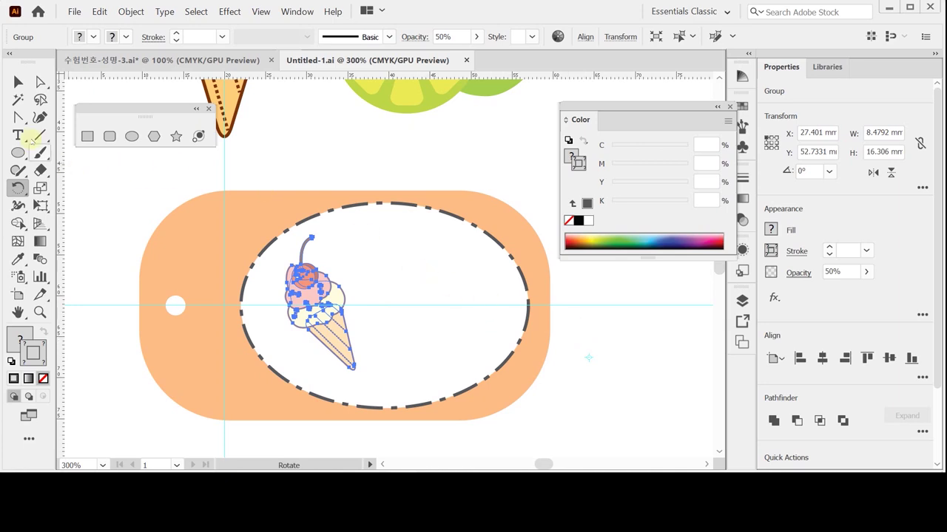
Step: Place a point text object to the right of the small cone and set it in Arial Regular at 10 pt
click(17, 134)
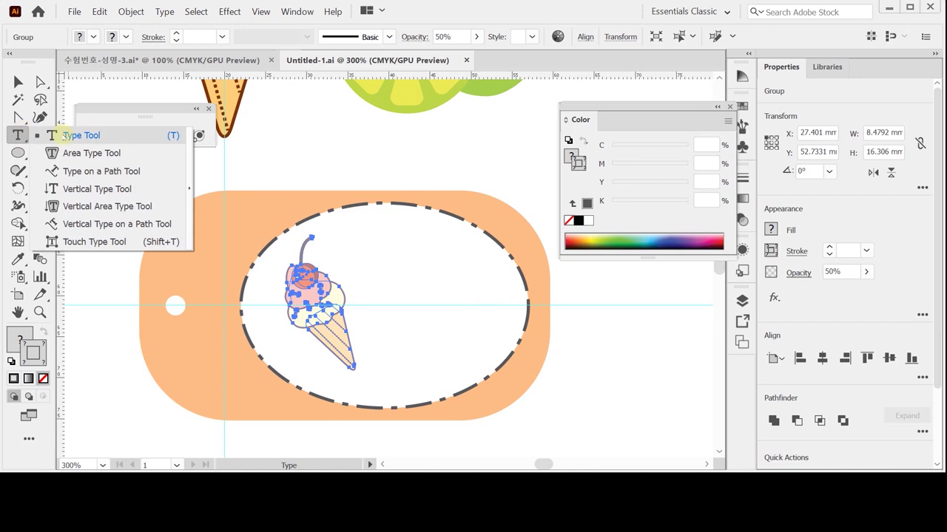
click(63, 135)
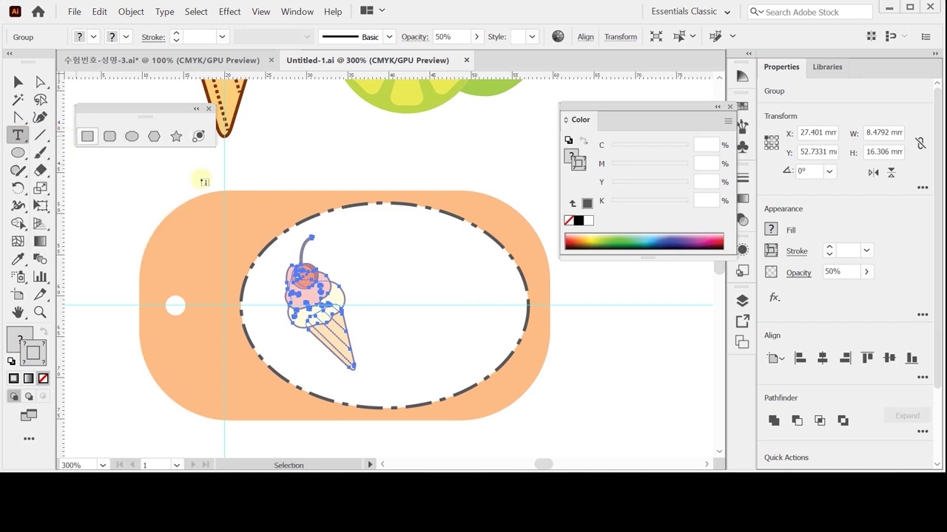
click(378, 282)
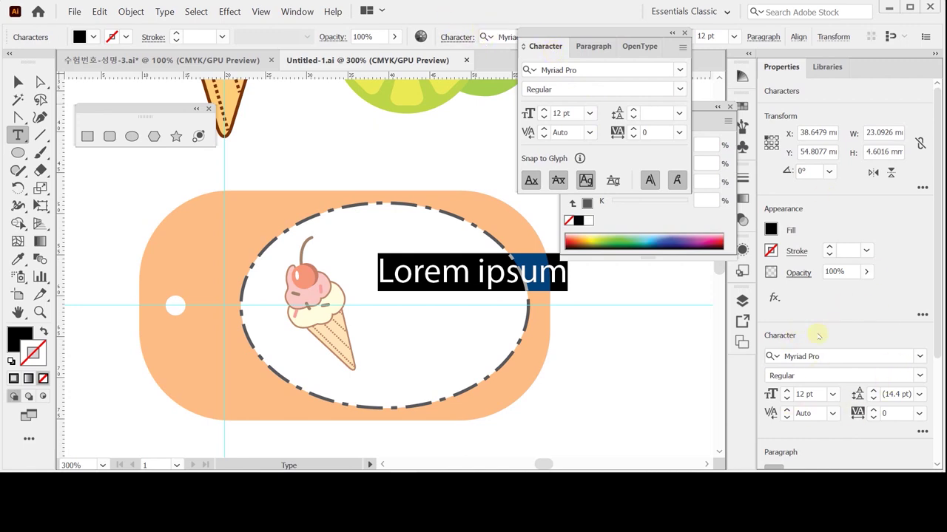
click(572, 70)
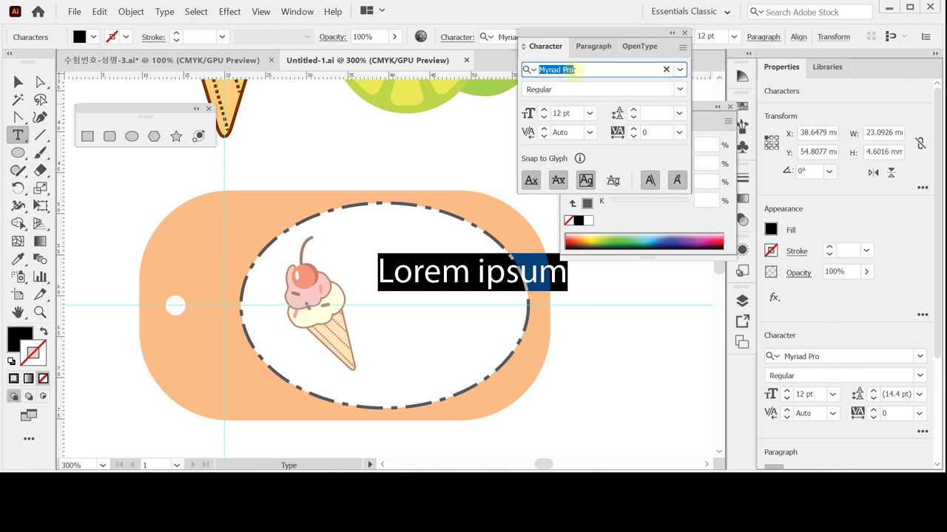
text(ari)
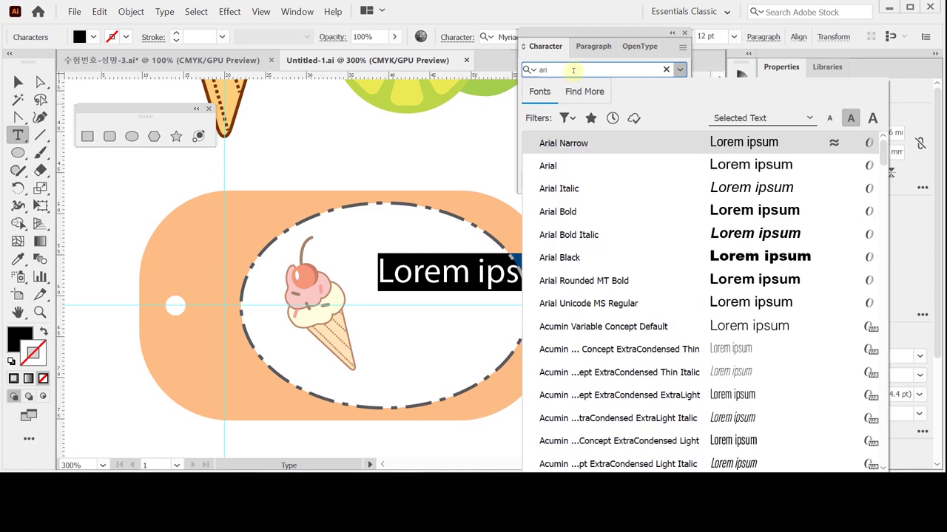
key(BackSpace)
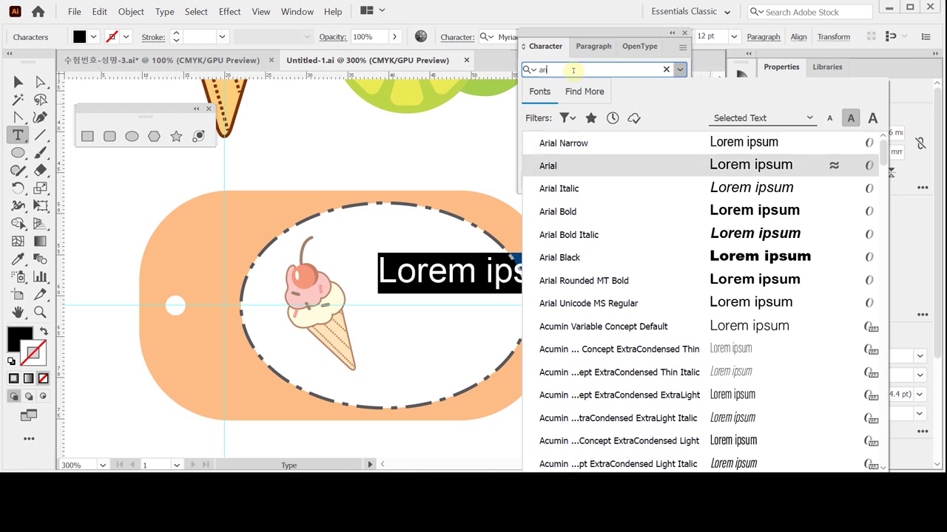
key(Return)
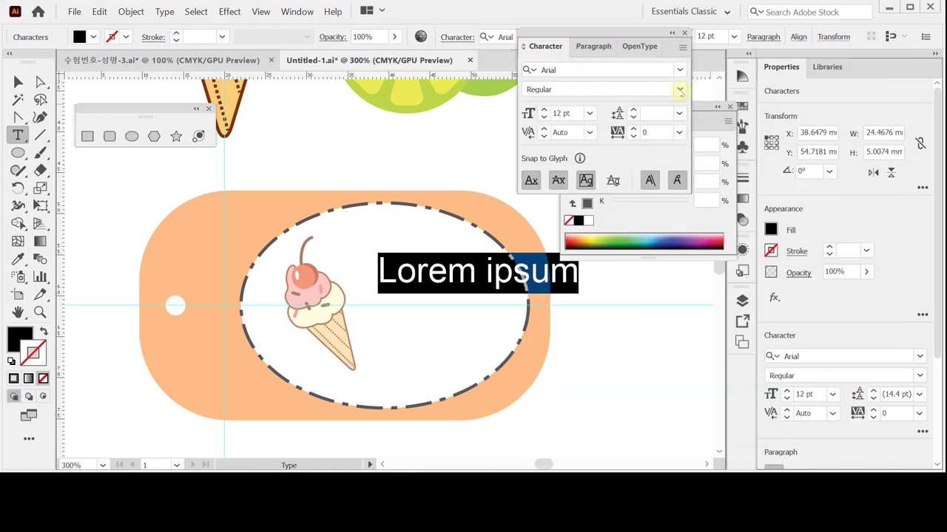
click(679, 89)
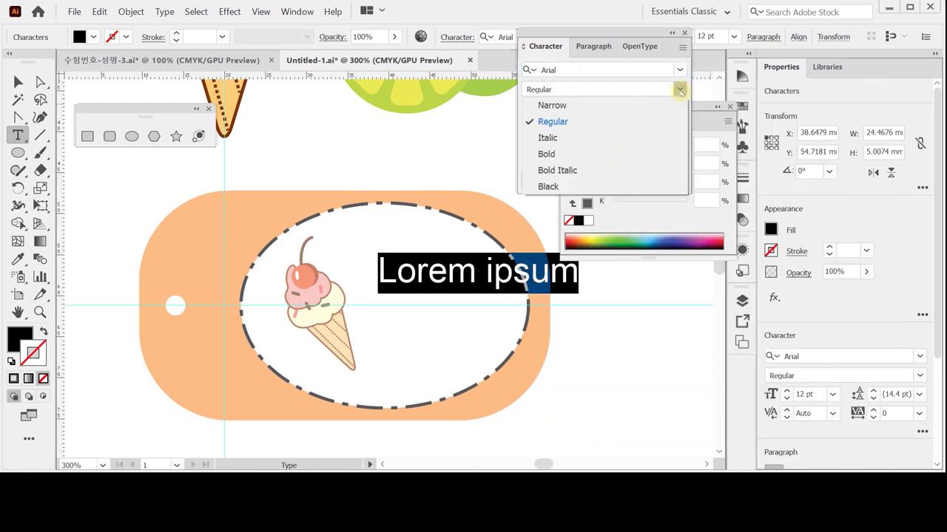
click(649, 119)
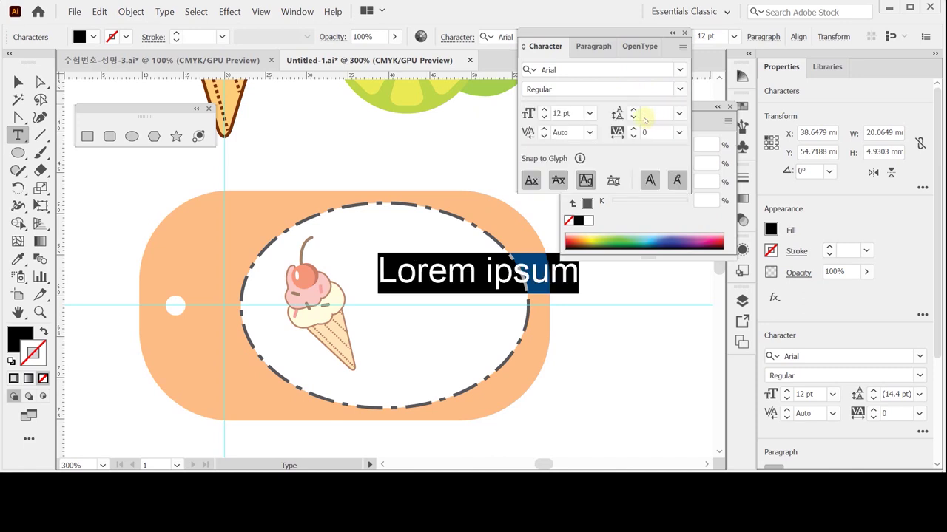
click(544, 119)
click(543, 118)
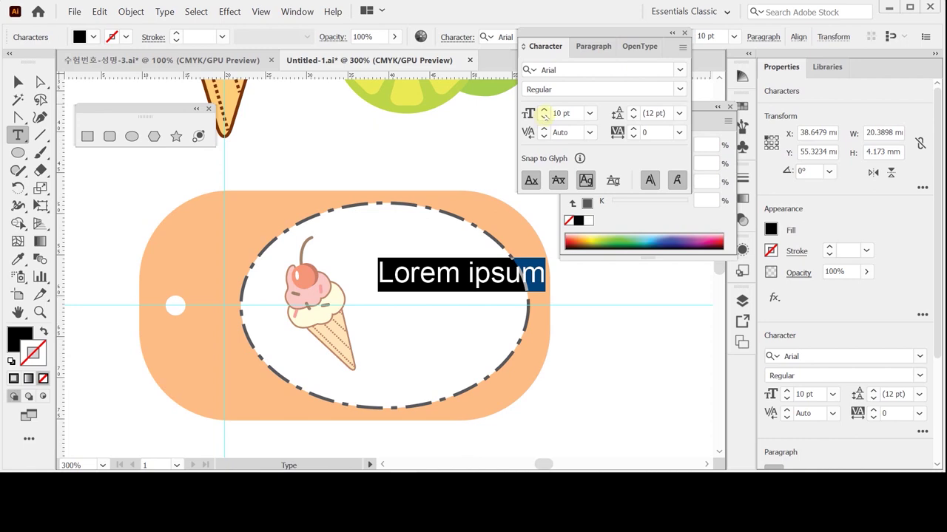
Step: Give the placeholder text a green fill of C50 M0 Y70 K0
click(705, 117)
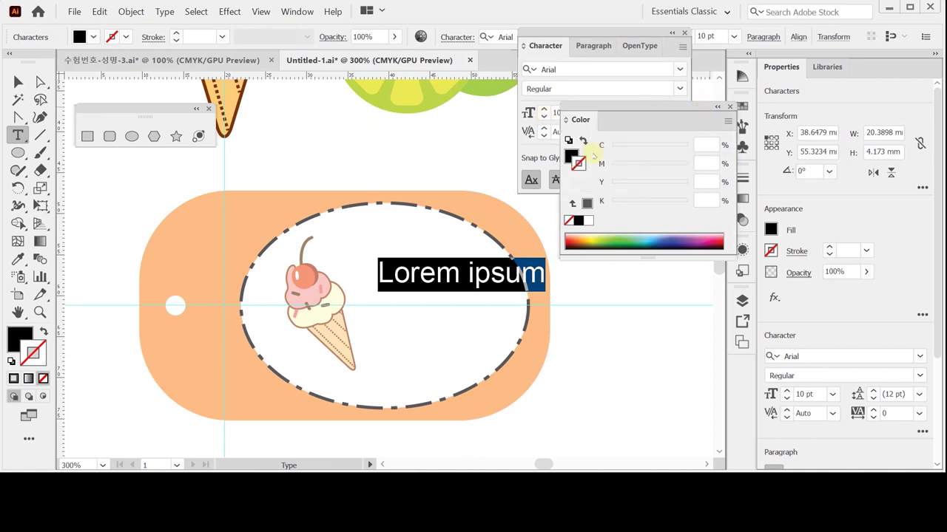
click(572, 157)
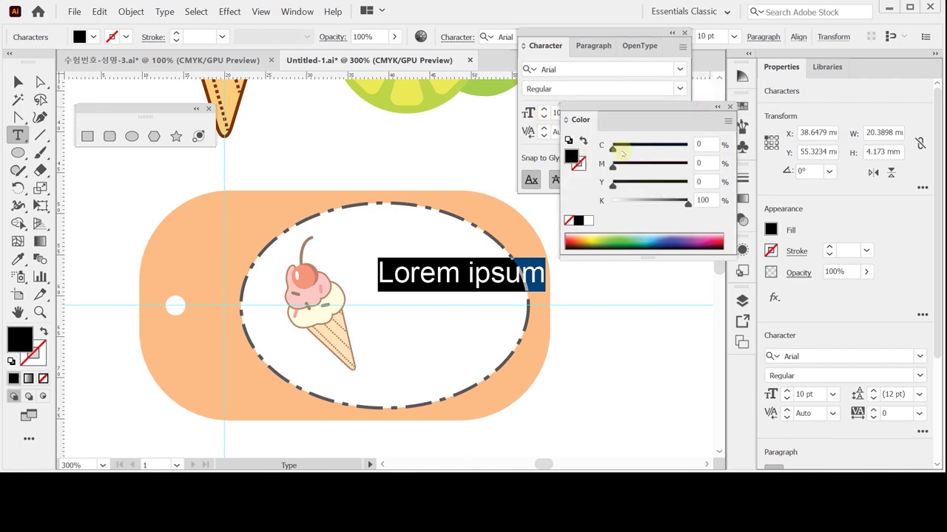
click(700, 145)
text(50)
key(Tab)
key(Tab)
text(70)
key(Tab)
text(0)
key(Return)
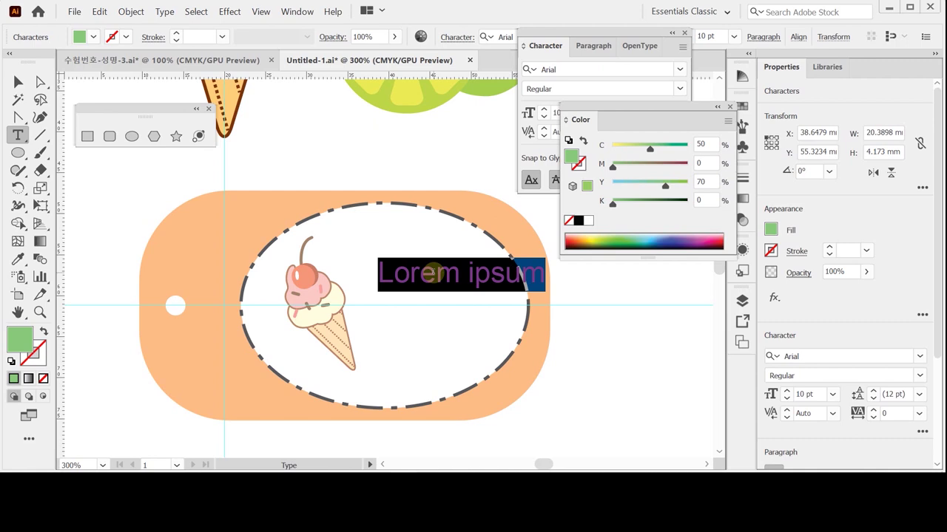
Step: Replace the placeholder with "Lime" and "Company" on two lines and shift the text about 1.2 mm to the left, closer to the cone
text(Lime)
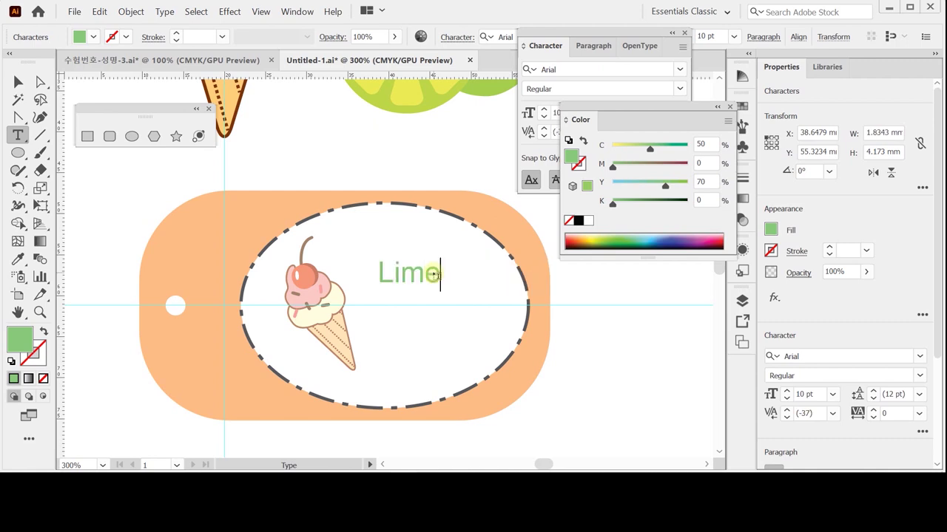
key(Return)
text(Company)
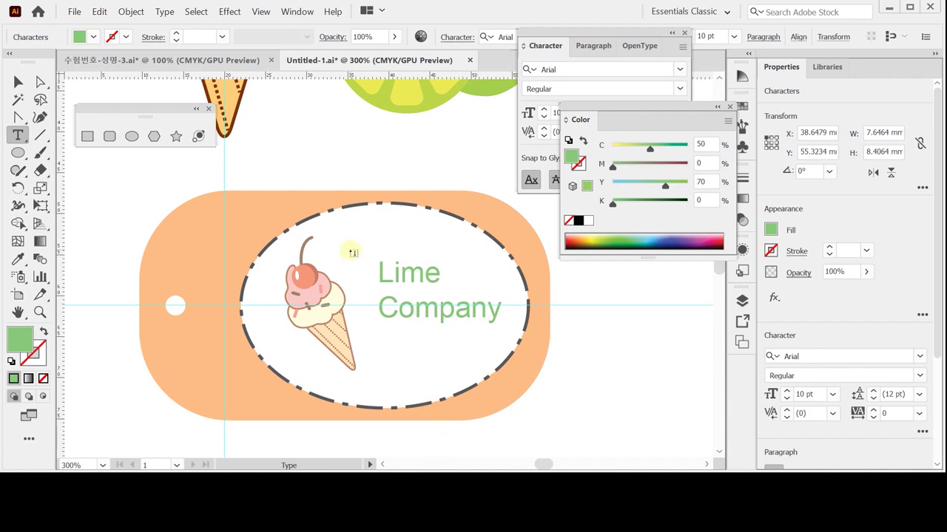
key(Escape)
click(377, 314)
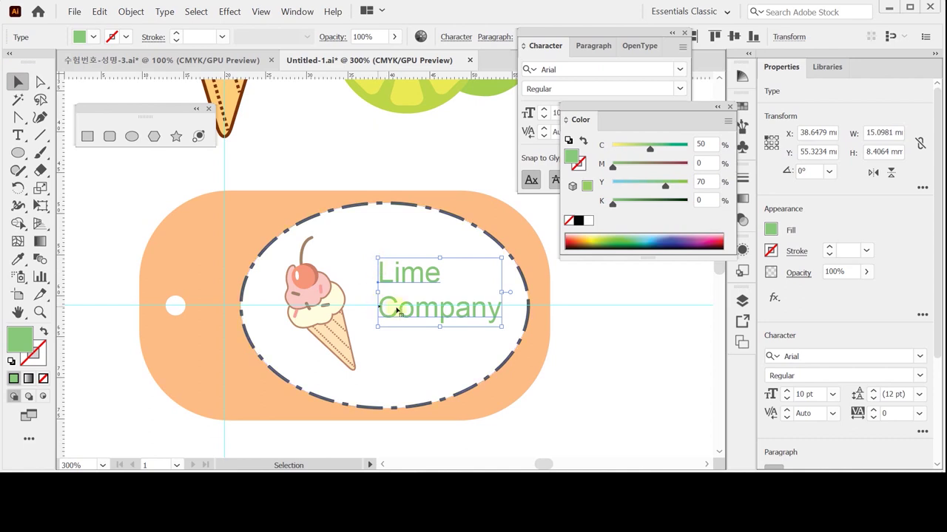
mouse_move(389, 321)
mouse_down()
mouse_move(388, 335)
mouse_move(383, 318)
mouse_up()
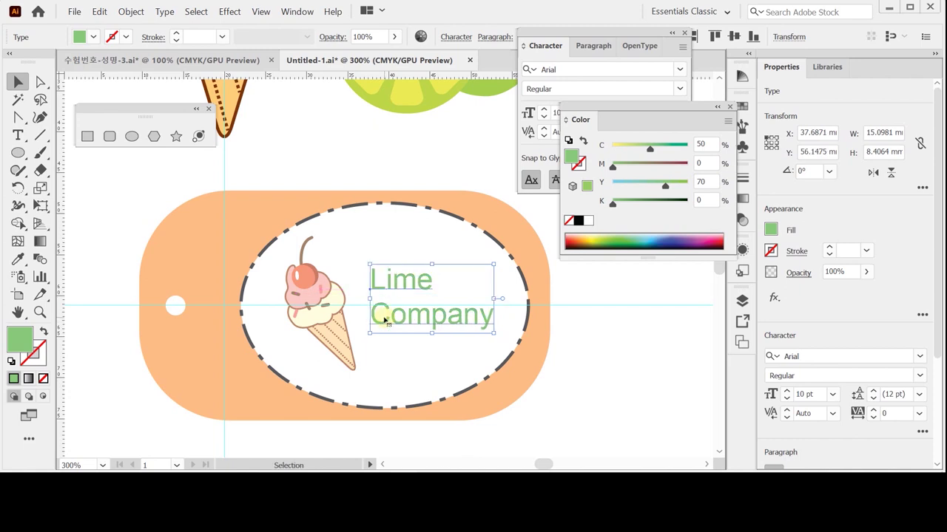
drag(377, 323, 375, 316)
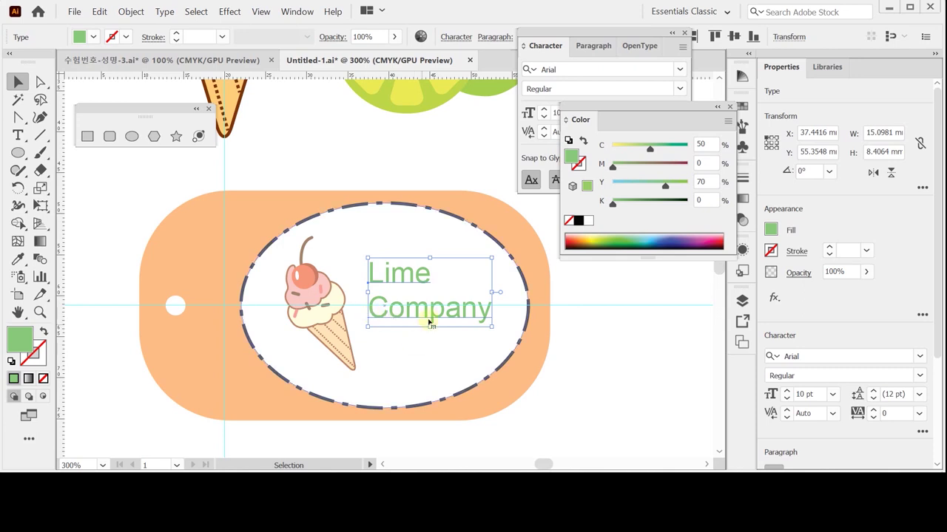
Step: Try center and right paragraph alignment on the Lime Company text and restore its left alignment
click(589, 46)
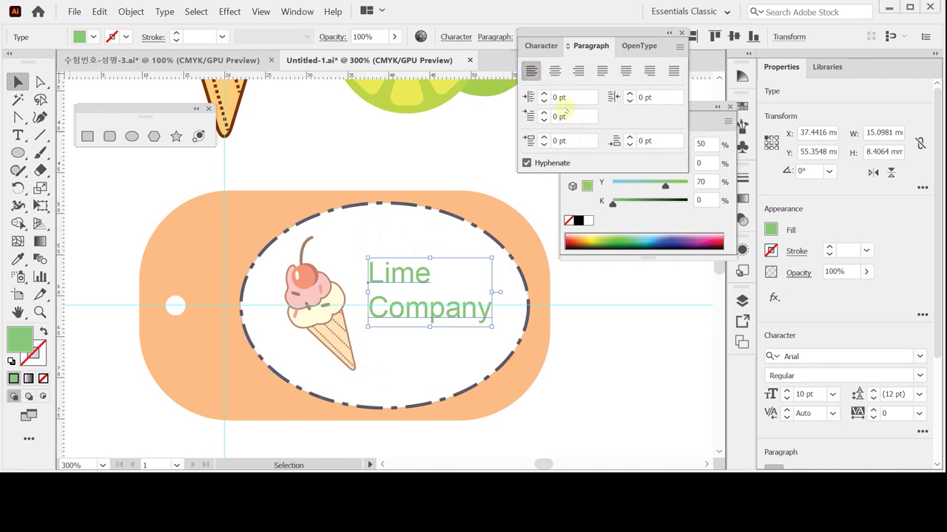
click(554, 71)
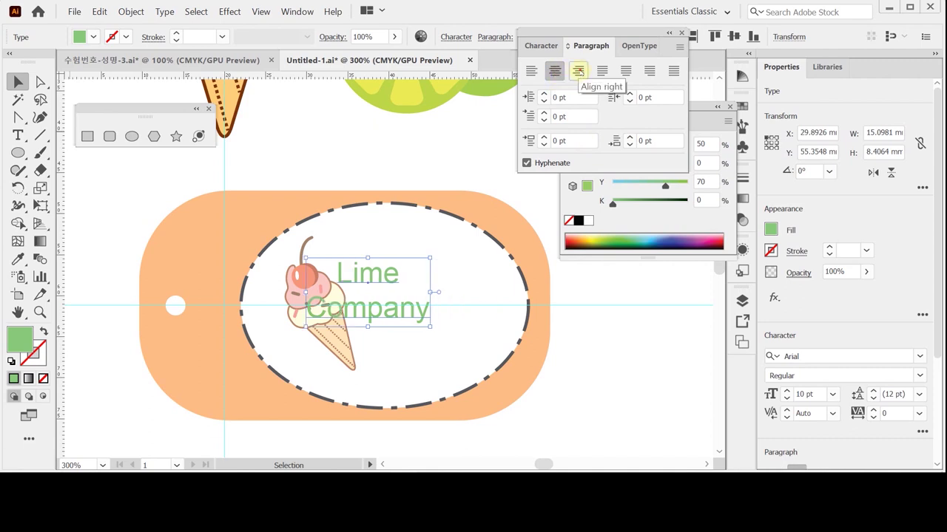
click(579, 71)
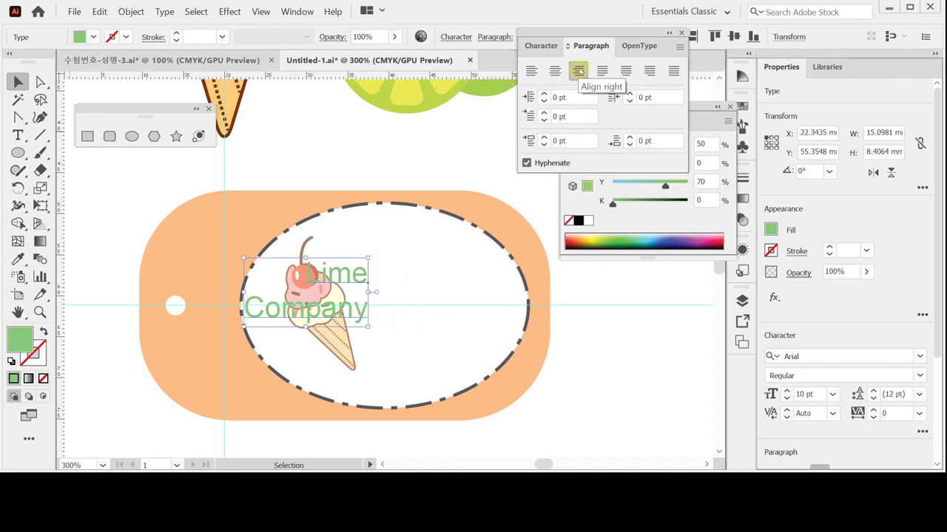
click(532, 71)
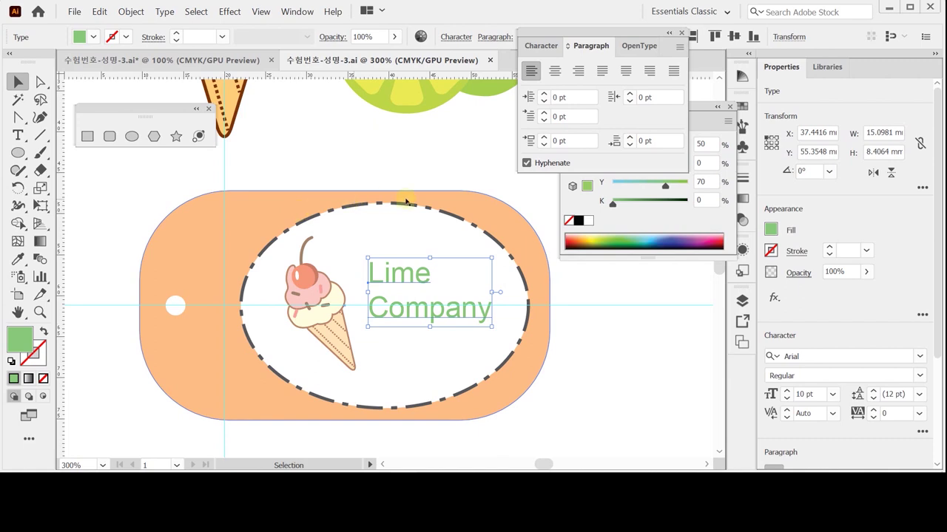
Step: Duplicate the round lime slice without its leaves and place the copy over the tag's white oval, overlapping the small cone and text
scroll(406, 200, up, 5)
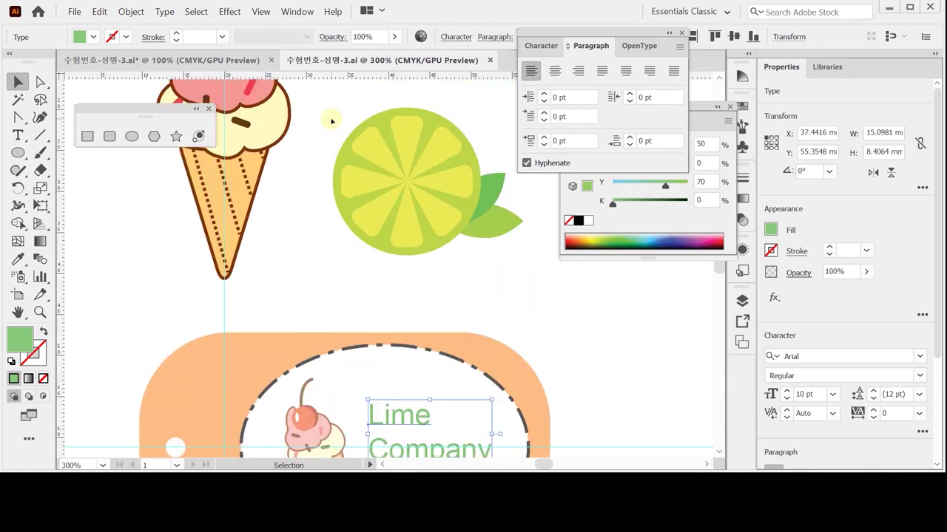
click(334, 117)
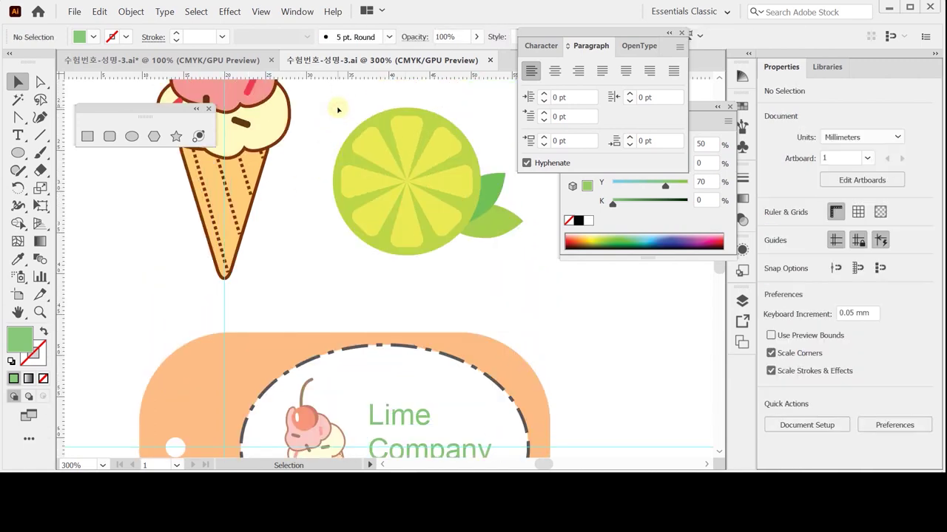
drag(347, 112, 431, 255)
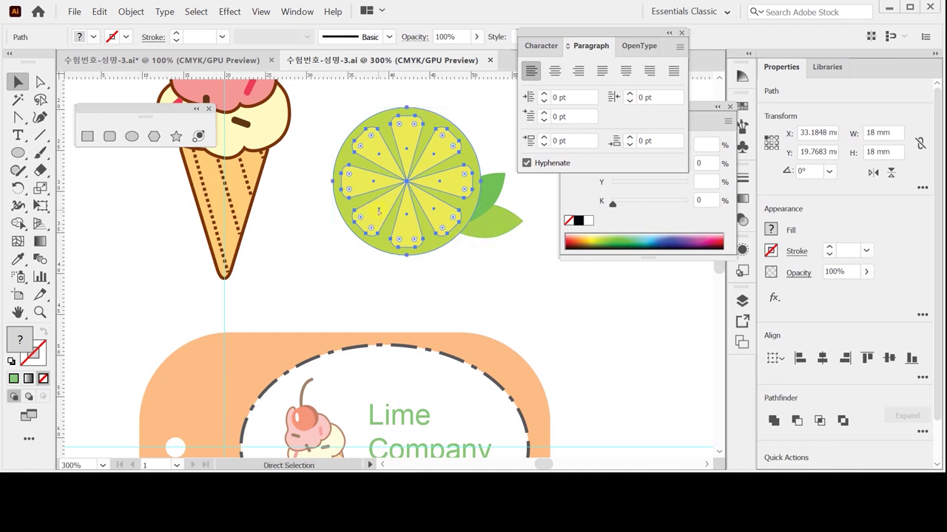
drag(379, 213, 367, 347)
scroll(363, 387, down, 4)
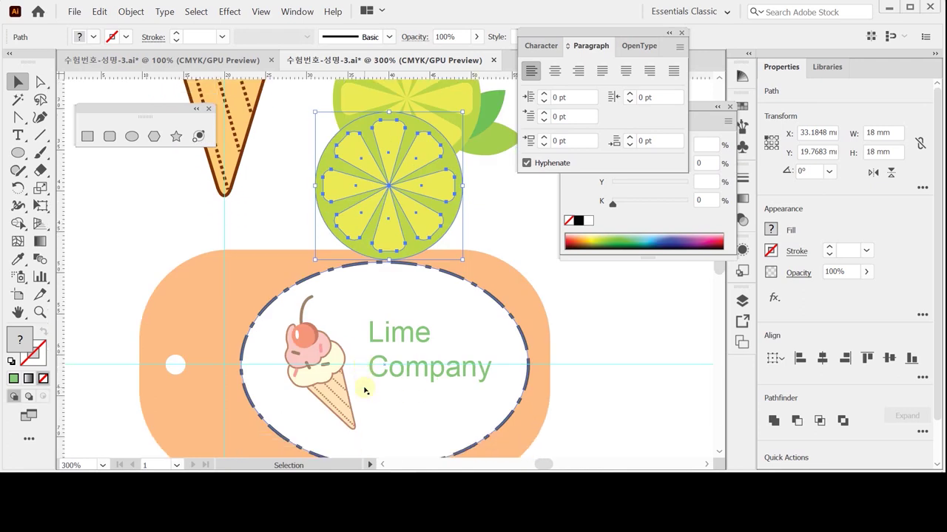
drag(376, 319, 364, 401)
scroll(363, 402, down, 3)
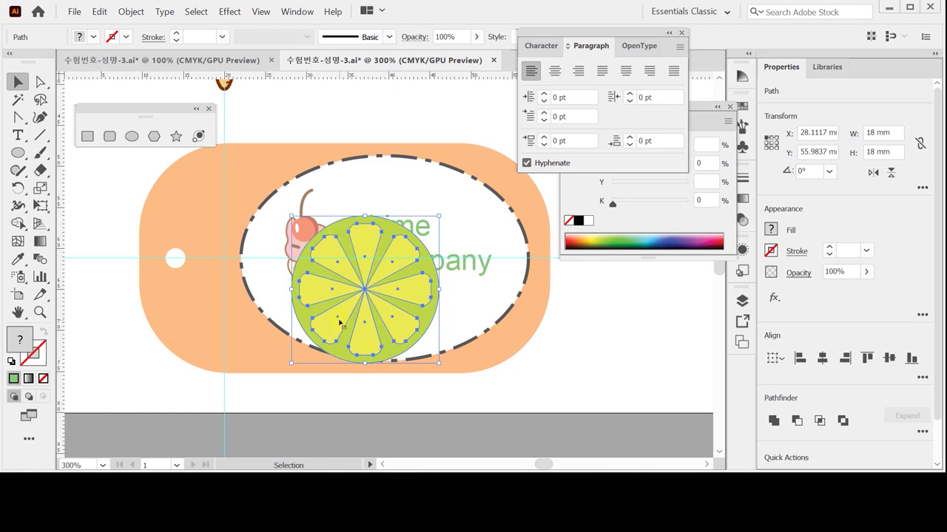
Step: Group the copied lime slice's circle and segments and reselect it as one object
key(ctrl)
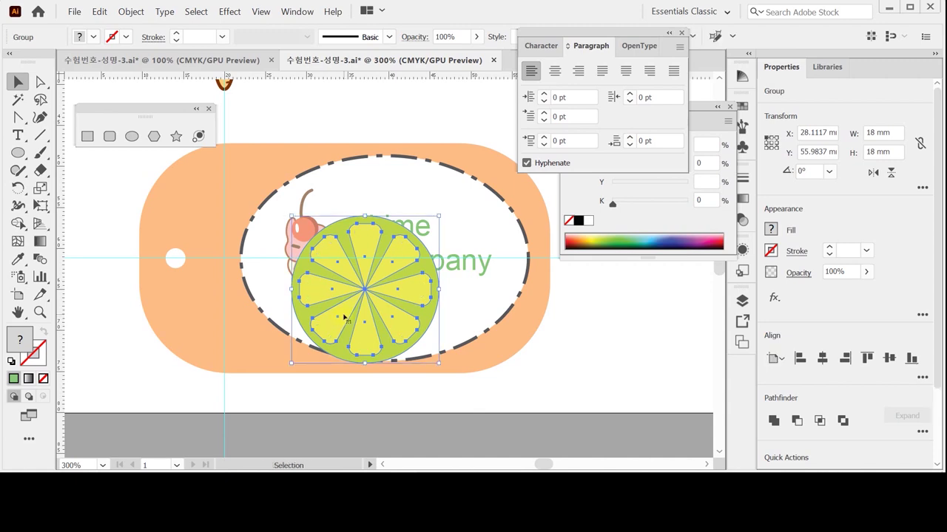
click(404, 396)
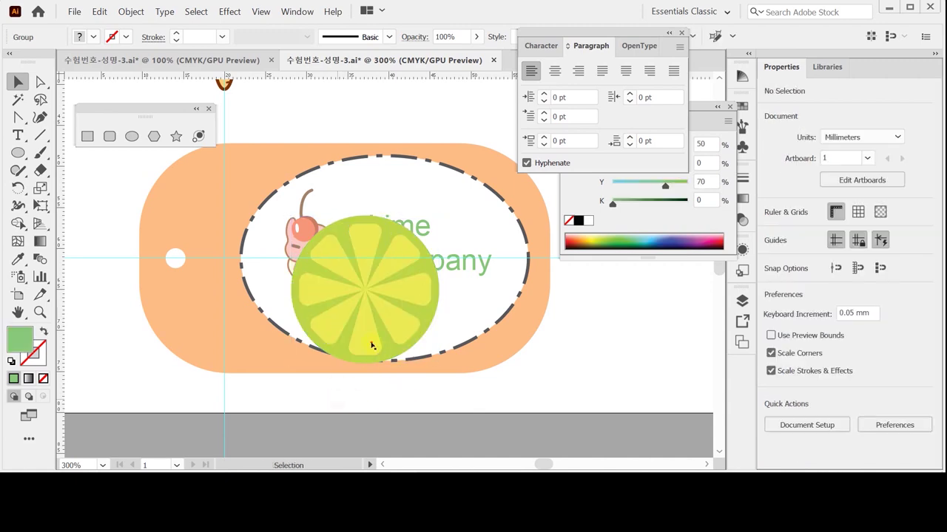
click(368, 355)
click(367, 356)
click(368, 355)
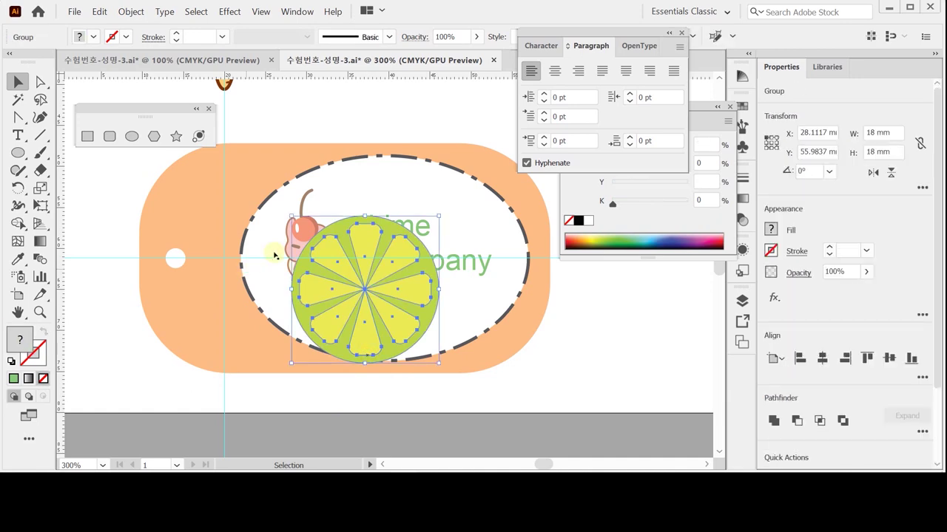
Step: Scale the selected lime slice group uniformly to 20%
click(41, 188)
double_click(42, 189)
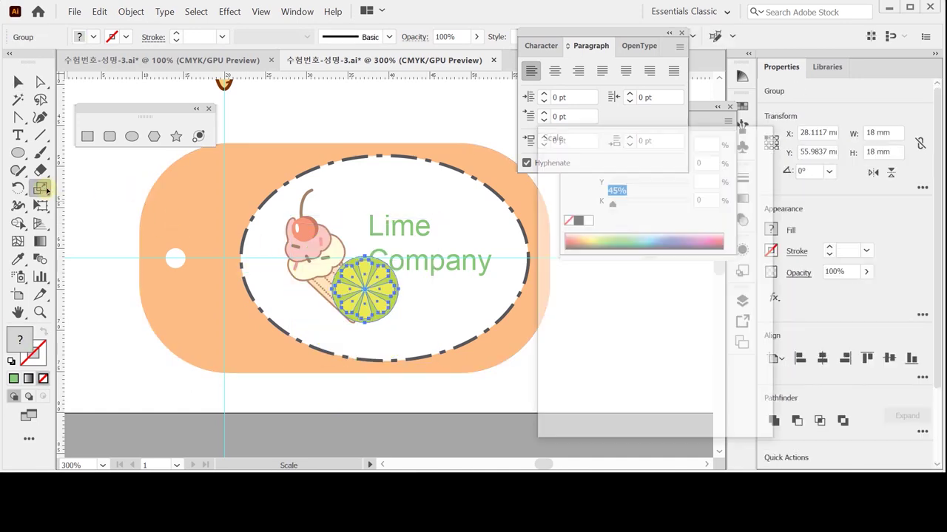
text(20)
key(Return)
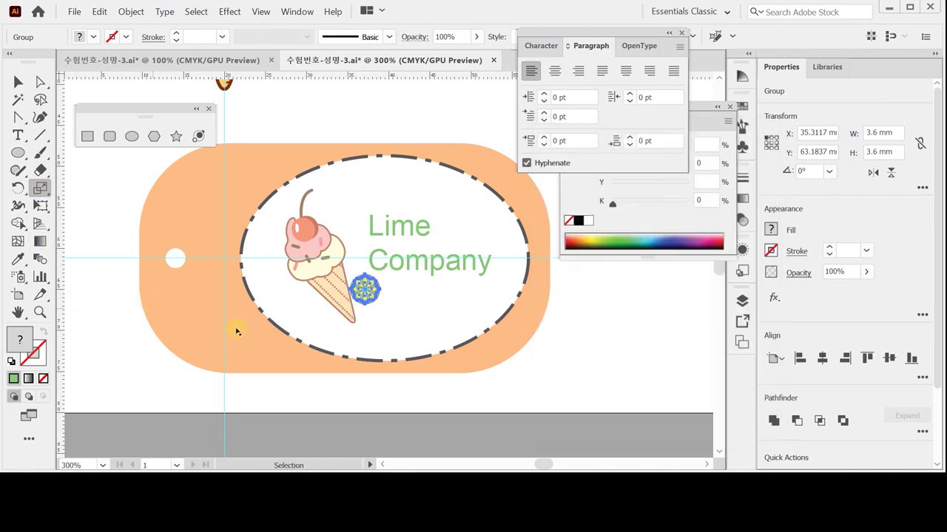
Step: Move the small lime slice just below the start of the word "Company", beside the ice cream cone
key(ctrl)
drag(369, 305, 377, 324)
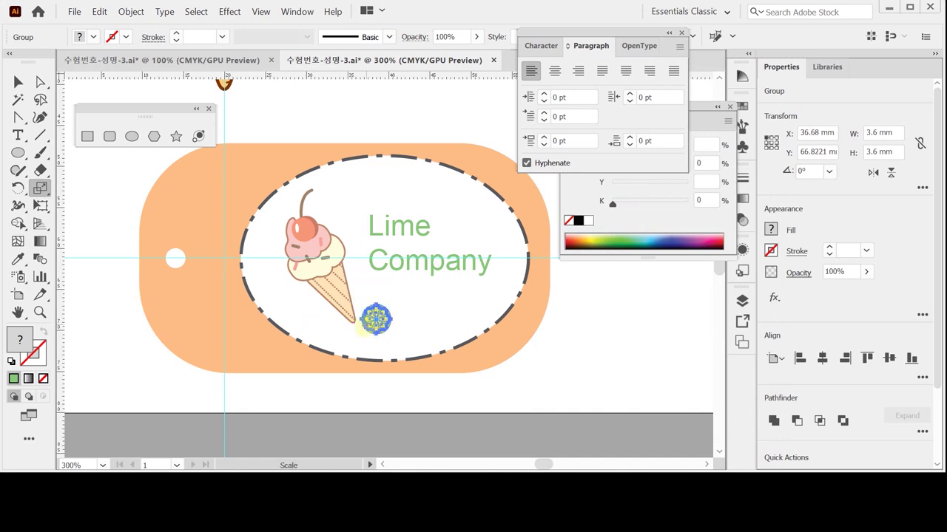
key(ctrl)
drag(382, 316, 381, 303)
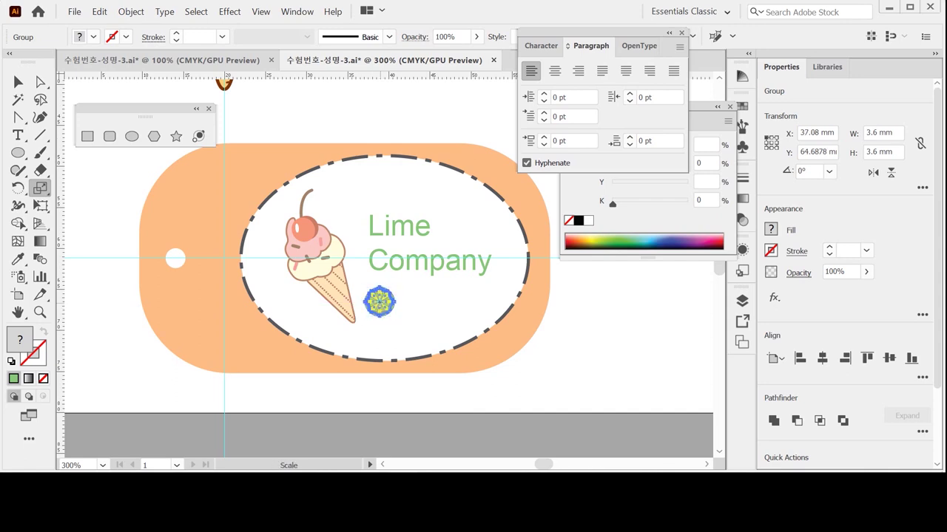
click(377, 334)
Step: Copy the lime slice straight across below "Company" and repeat the copy once to make an evenly spaced row of three
key(ctrl)
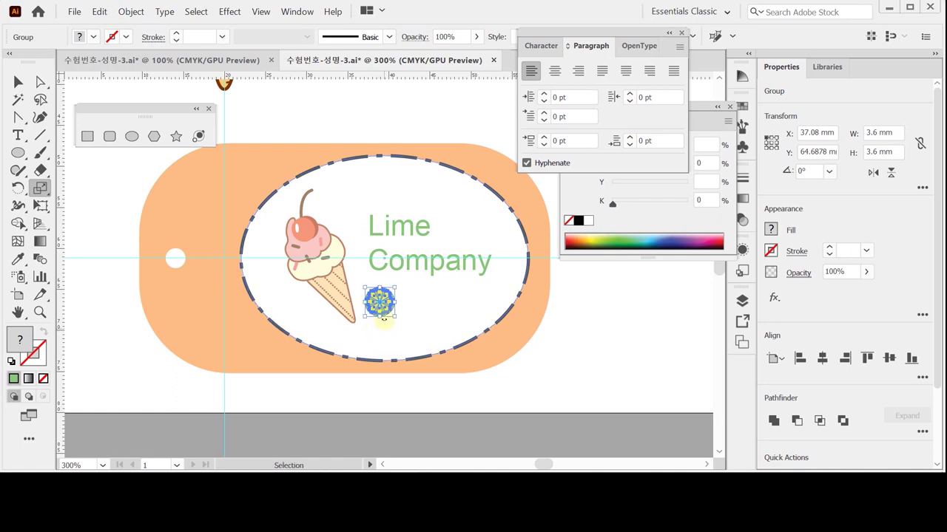
drag(380, 305, 421, 304)
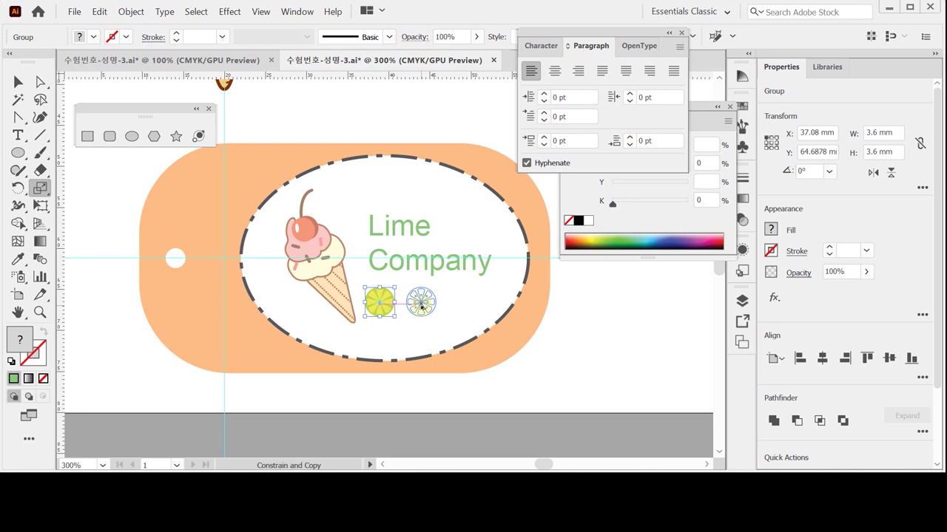
drag(420, 307, 421, 304)
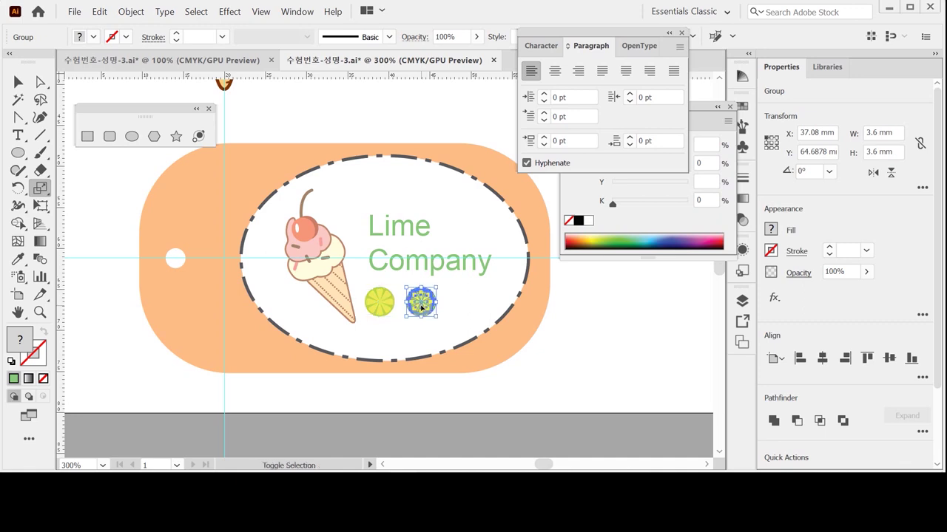
click(421, 305)
key(ctrl+d)
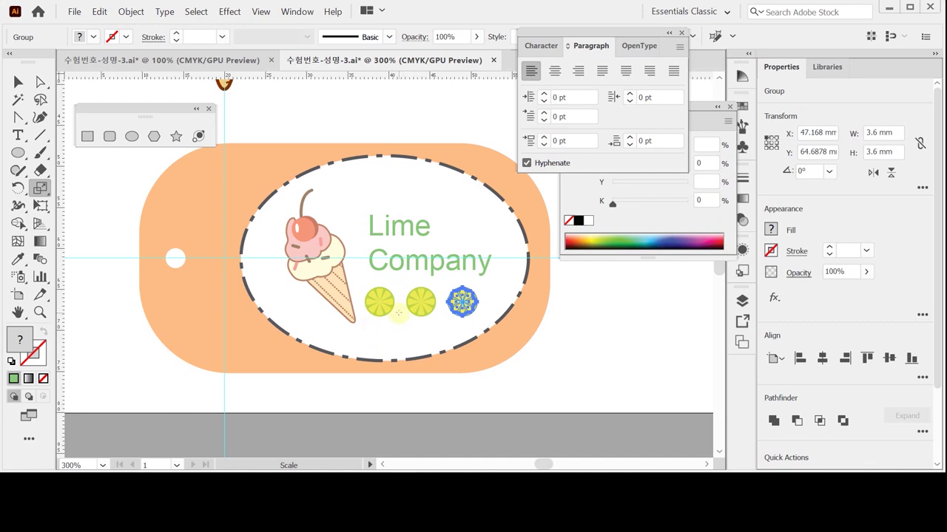
Step: Group the three lime slices below "Company" and save the document
key(v)
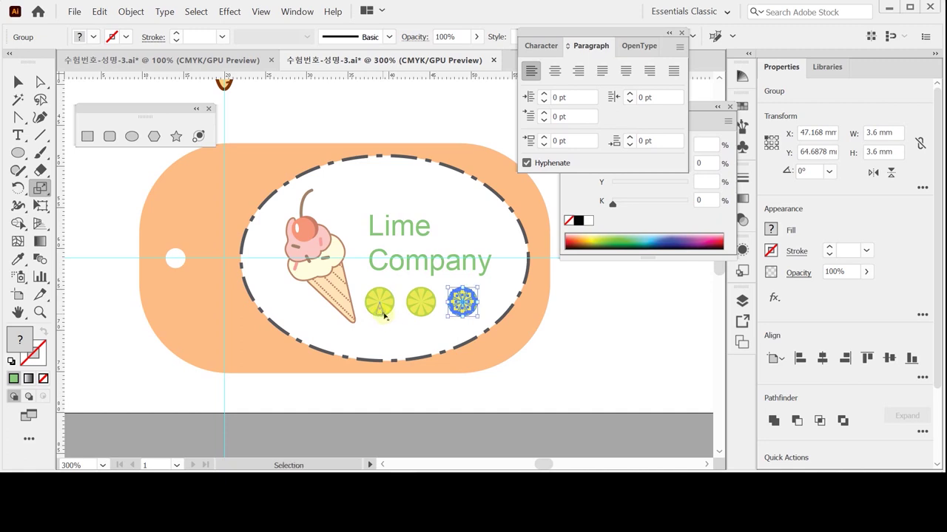
shift+click(383, 309)
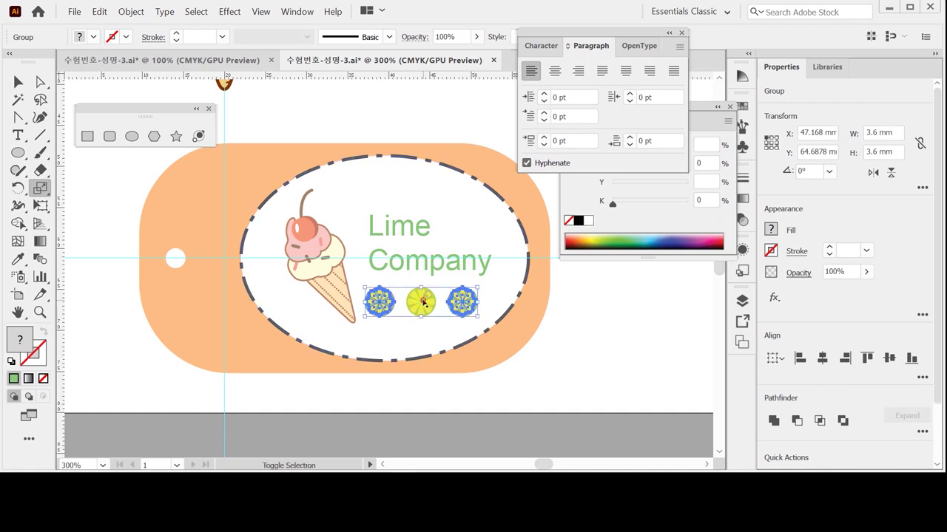
shift+click(422, 302)
key(s)
key(v)
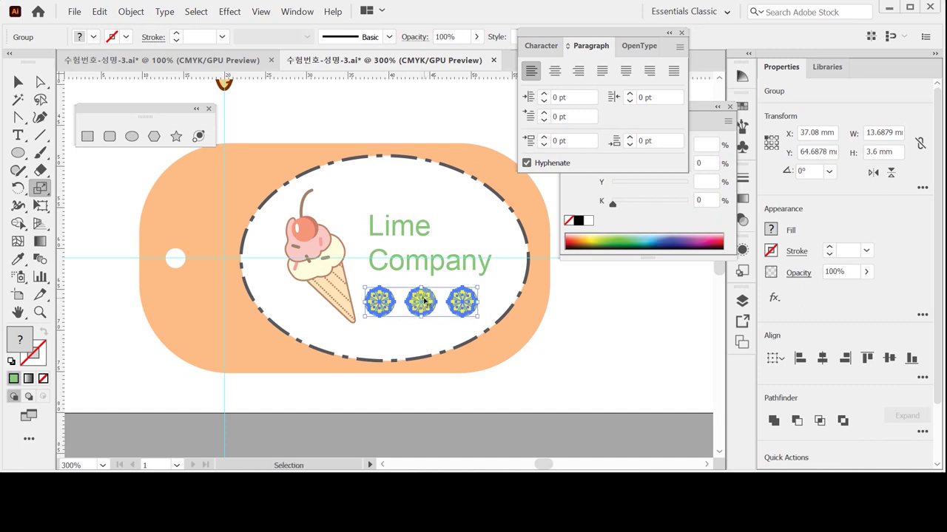
click(474, 385)
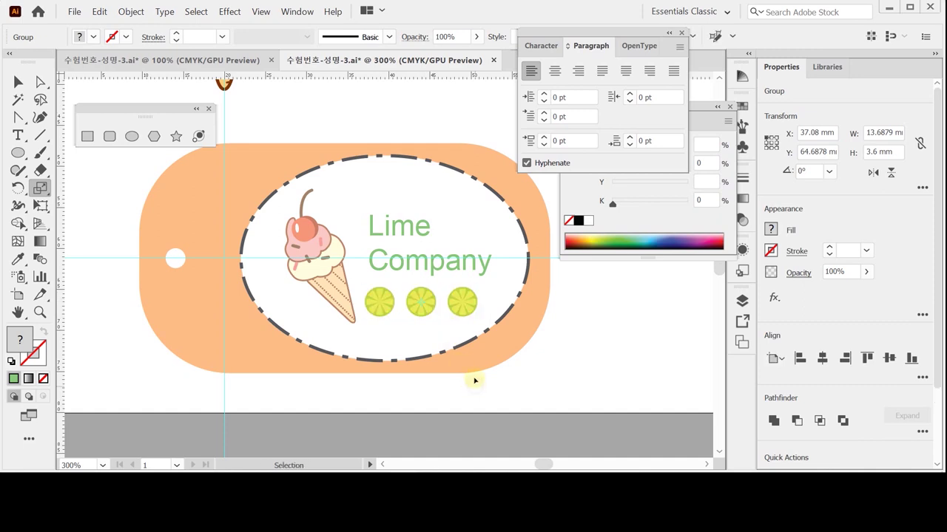
click(463, 312)
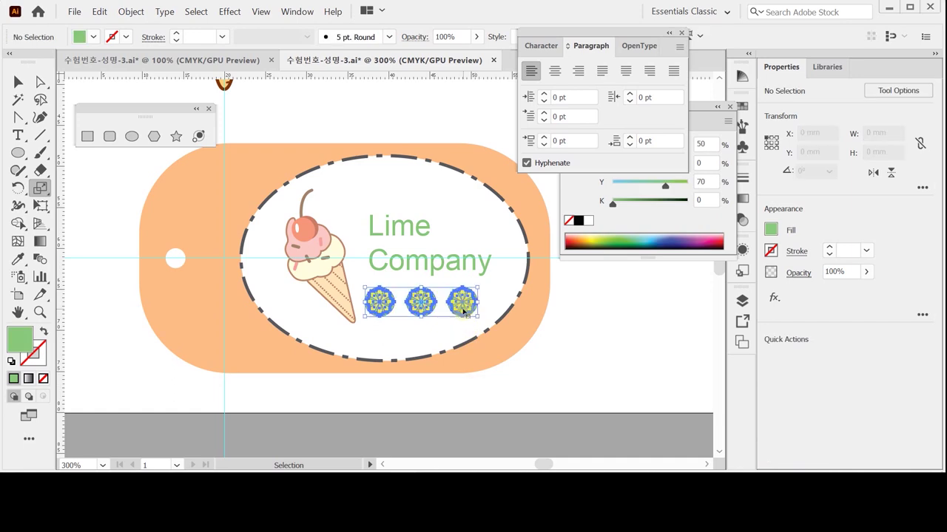
click(464, 391)
key(s)
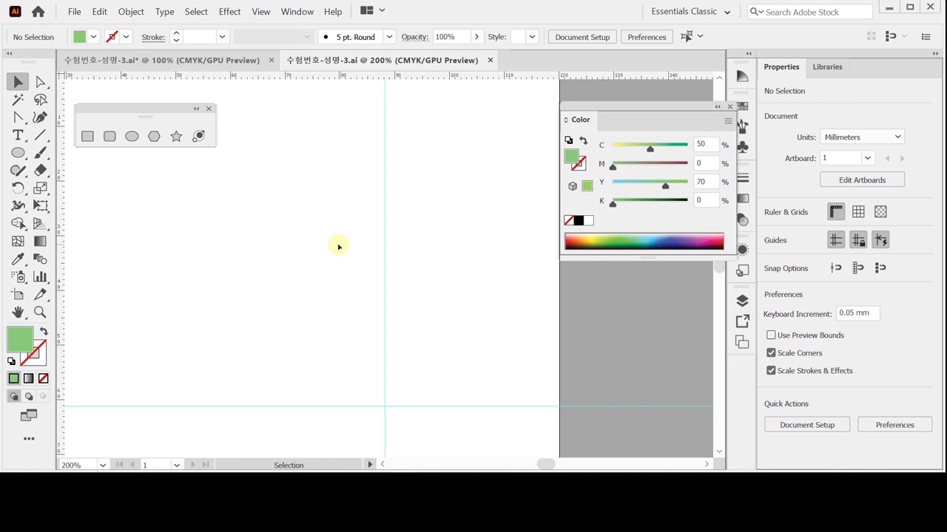
Step: Draw a 34 × 5 mm rectangle centered on the vertical guide near the top of the empty artboard area
click(88, 136)
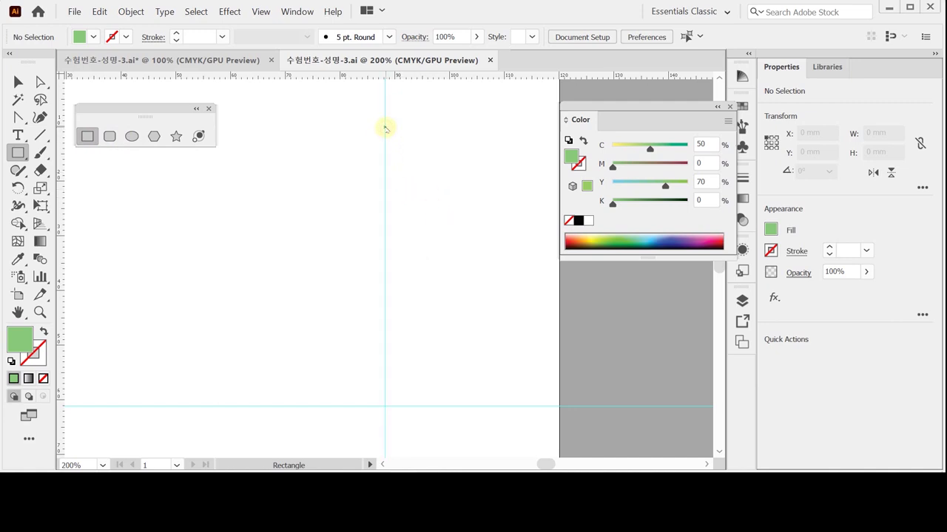
click(385, 127)
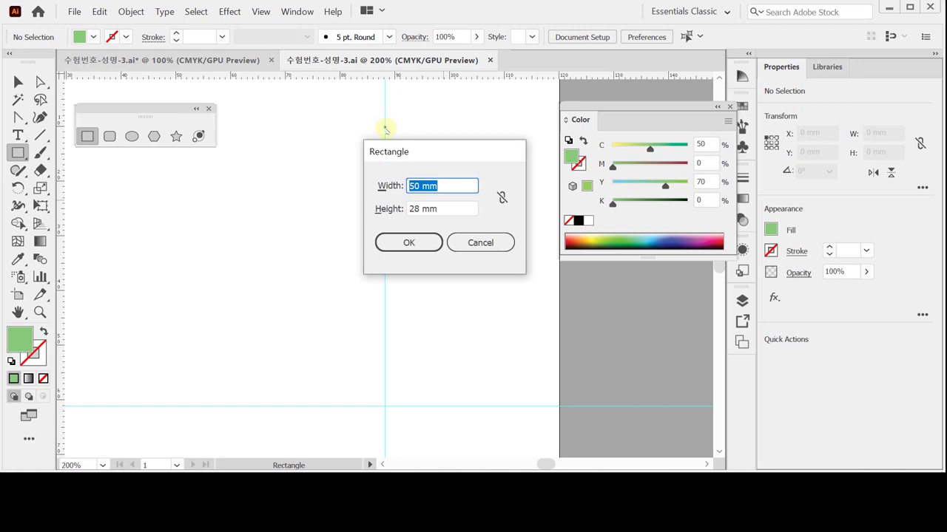
text(34)
key(Tab)
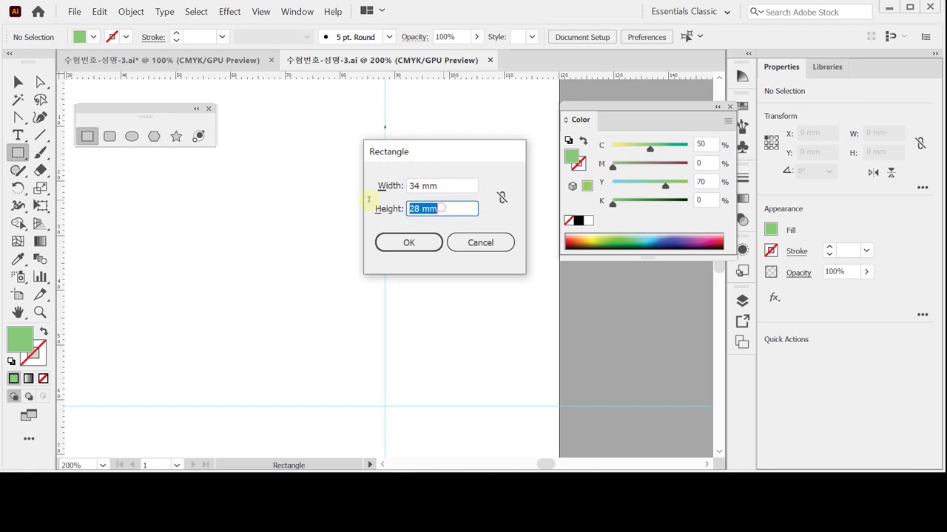
text(5)
click(409, 242)
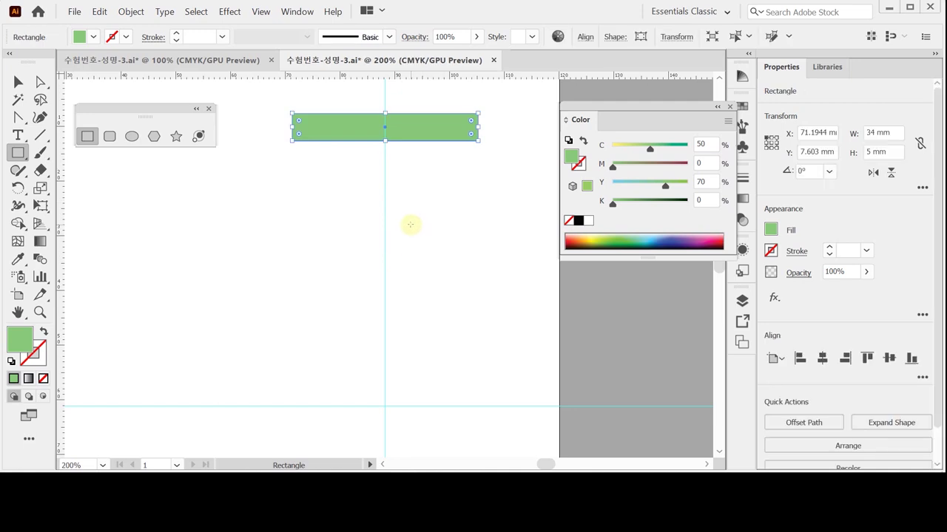
Step: Fill the 34 × 5 mm rectangle with C 0, M 50, Y 30, K 0 and deselect it
click(701, 144)
click(587, 221)
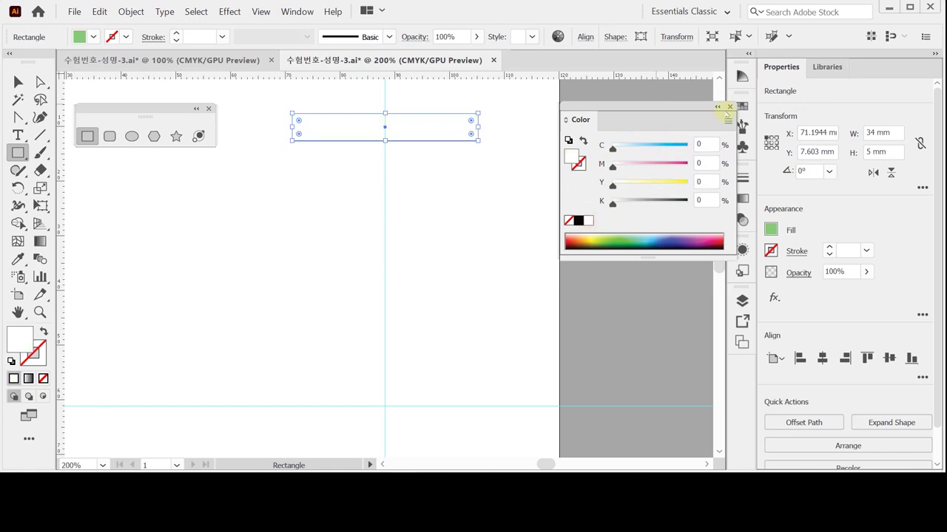
click(699, 162)
text(100)
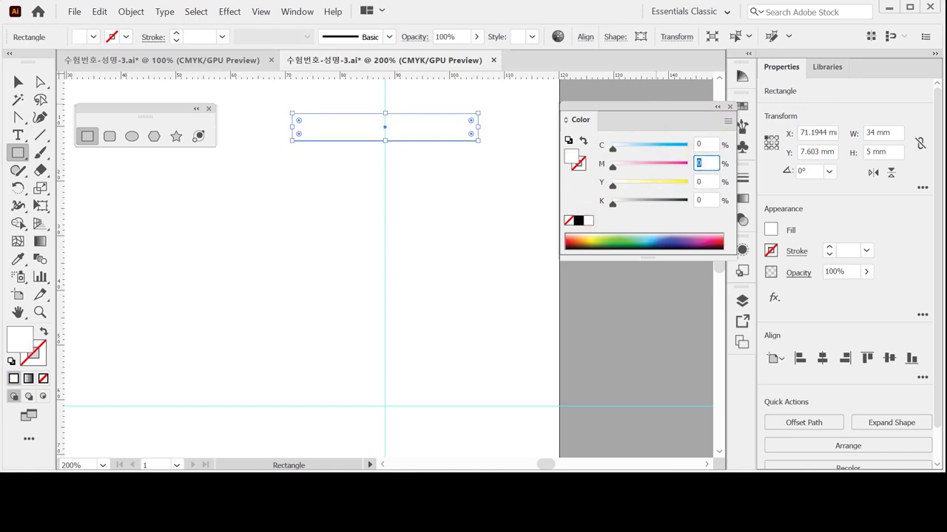
key(Tab)
text(30)
key(Tab)
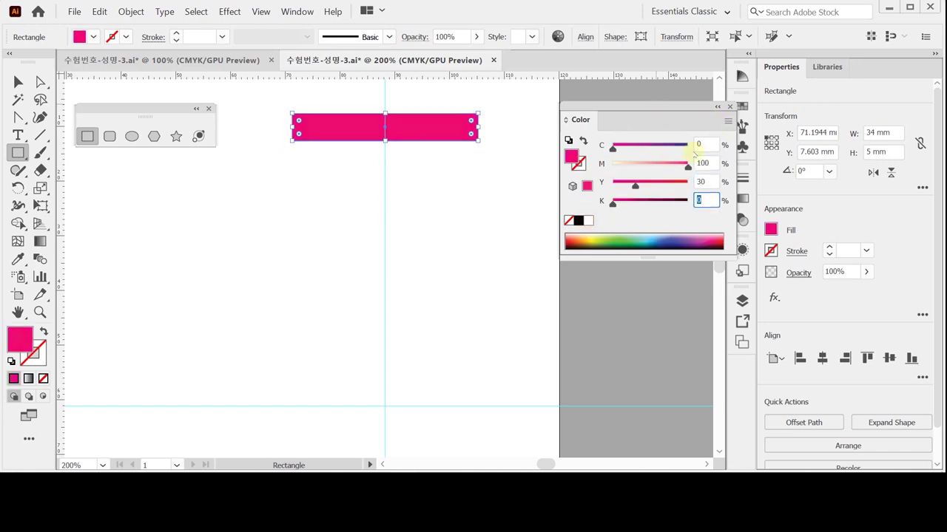
key(shift+Tab)
key(shift+Tab)
text(50)
key(Return)
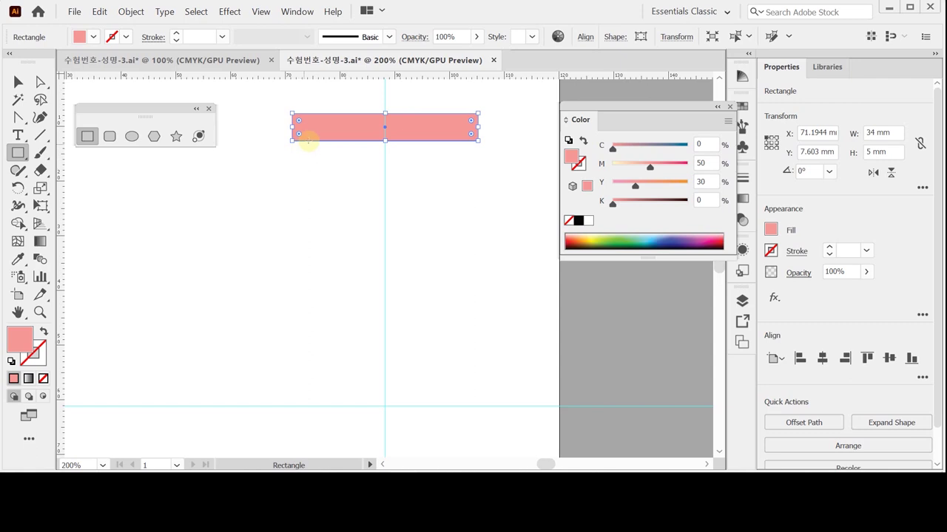
ctrl+click(293, 178)
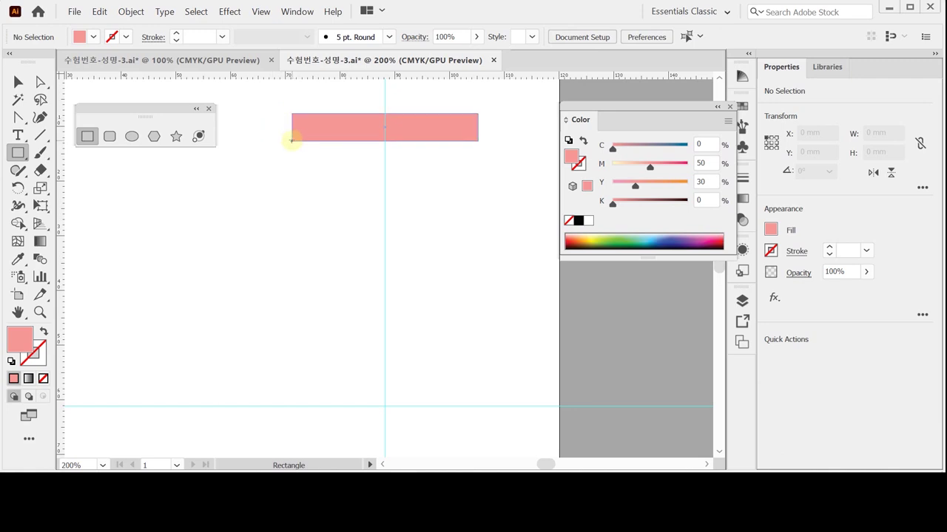
Step: Draw a 34 × 53 mm rectangle directly below the pink bar, starting from the bar's lower-left corner
click(292, 141)
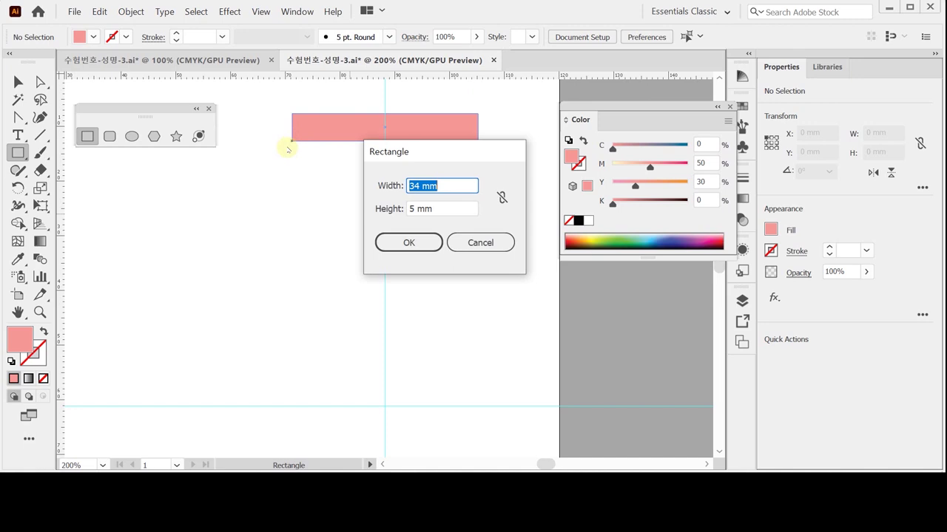
key(Tab)
text(53)
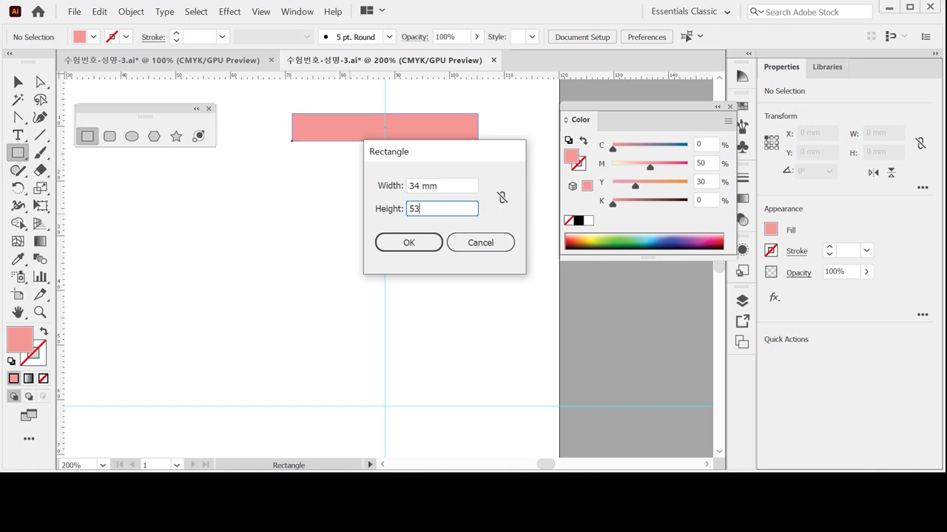
key(Return)
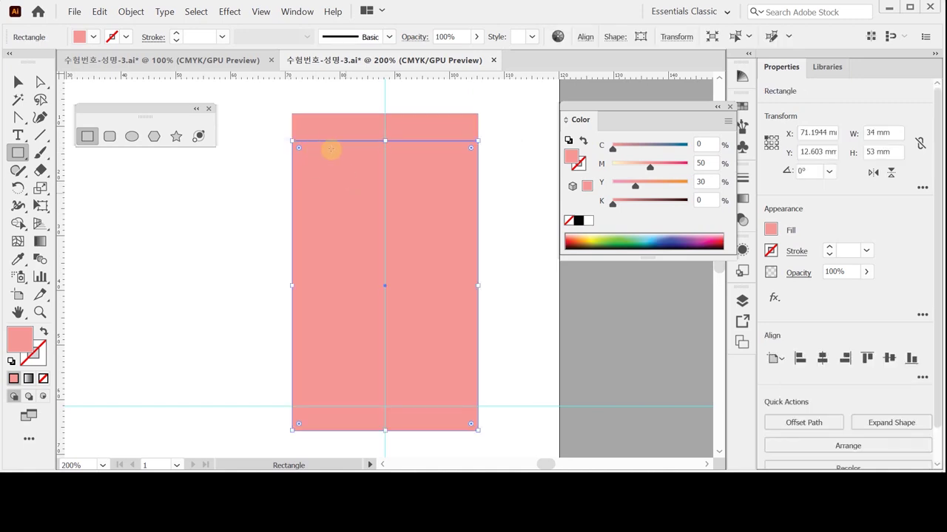
Step: Set the fill of the tall rectangle to 10% magenta and give it a black stroke
double_click(707, 163)
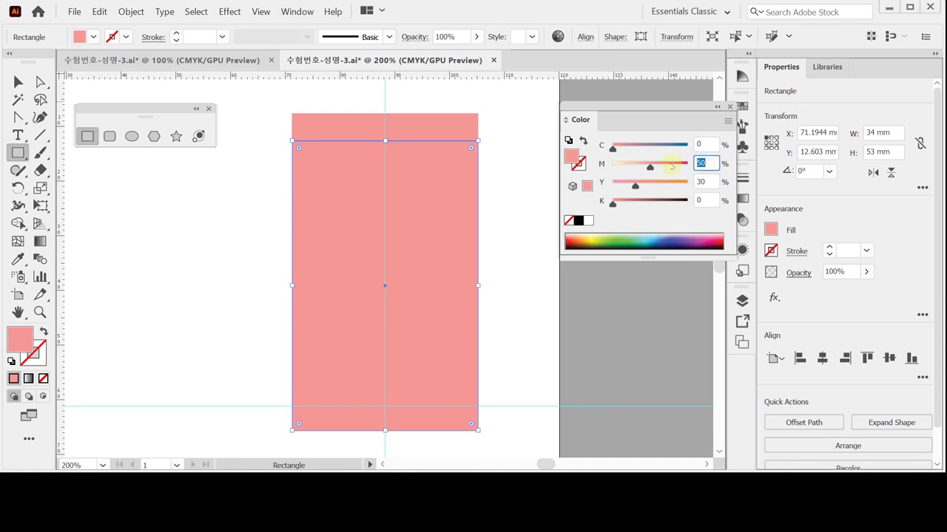
text(10)
key(Return)
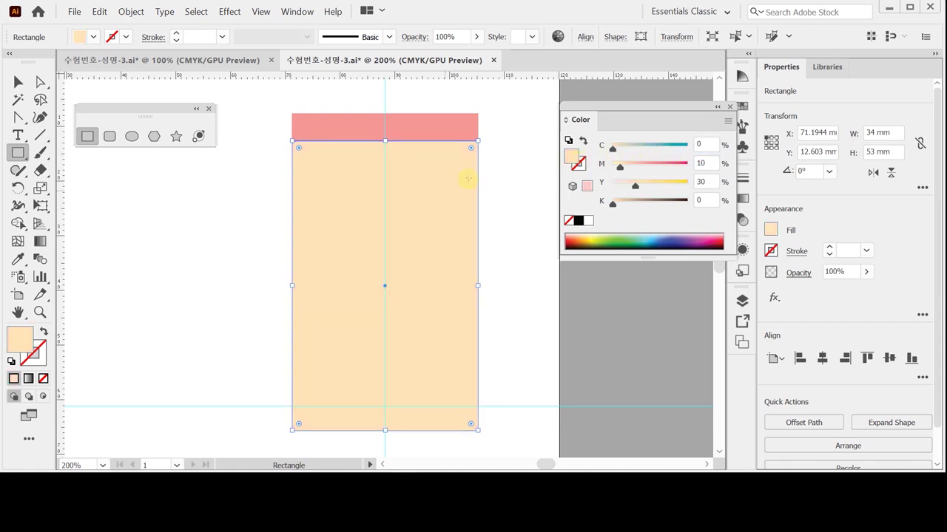
click(579, 164)
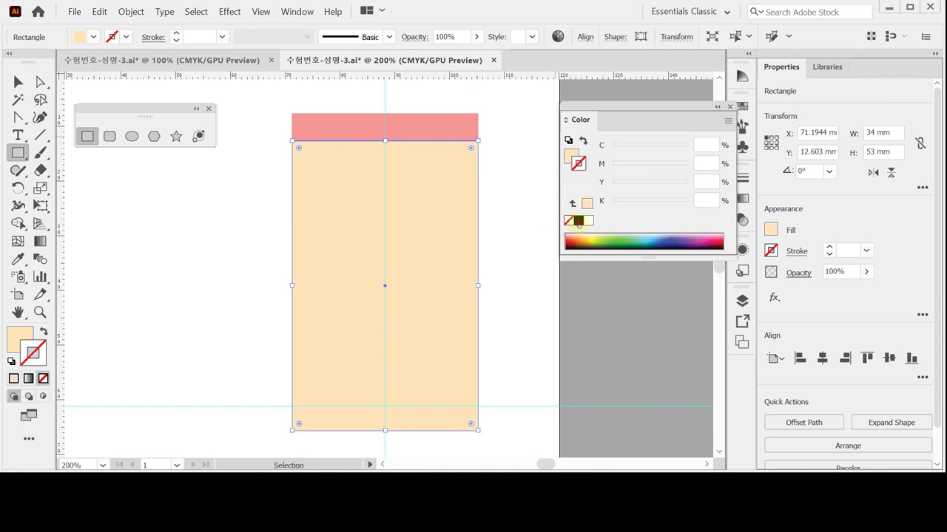
click(578, 221)
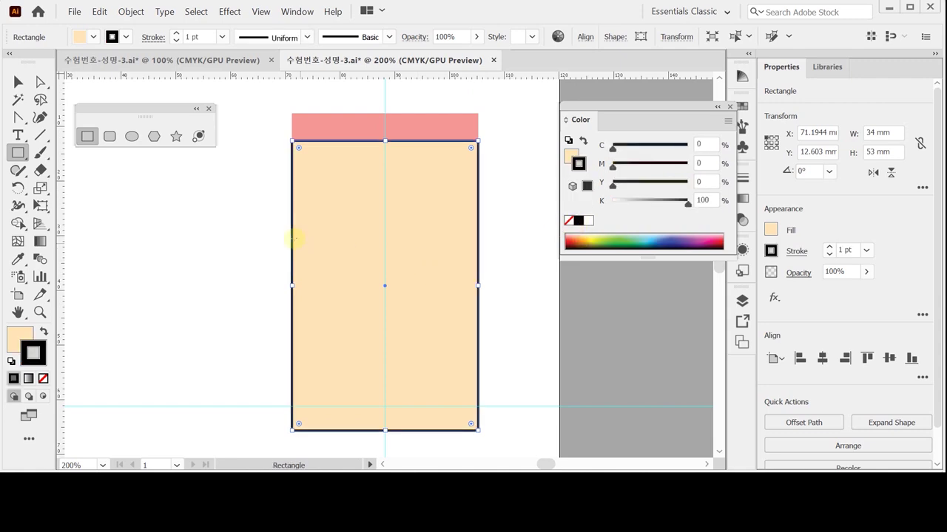
Step: Add anchor points at the midpoints of all four sides of the tall cream rectangle
scroll(296, 256, down, 1)
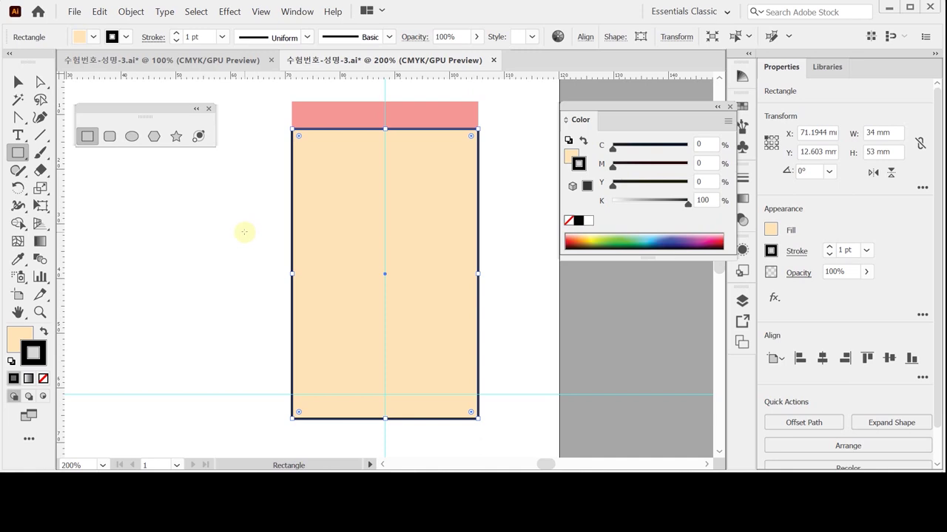
click(18, 81)
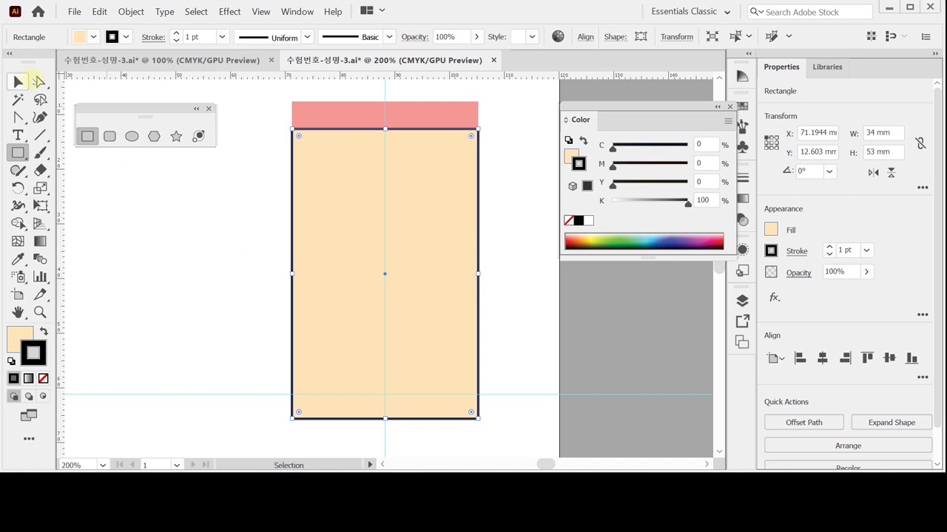
click(41, 81)
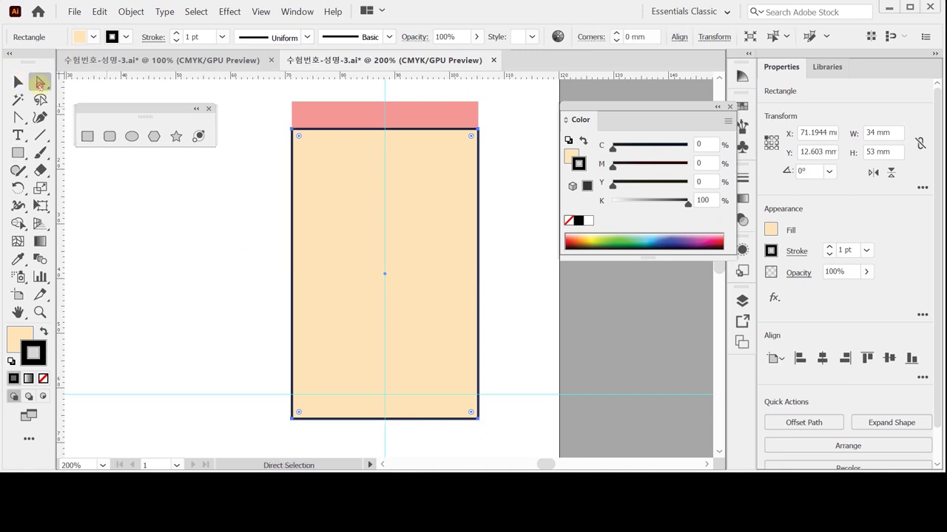
click(292, 130)
click(19, 117)
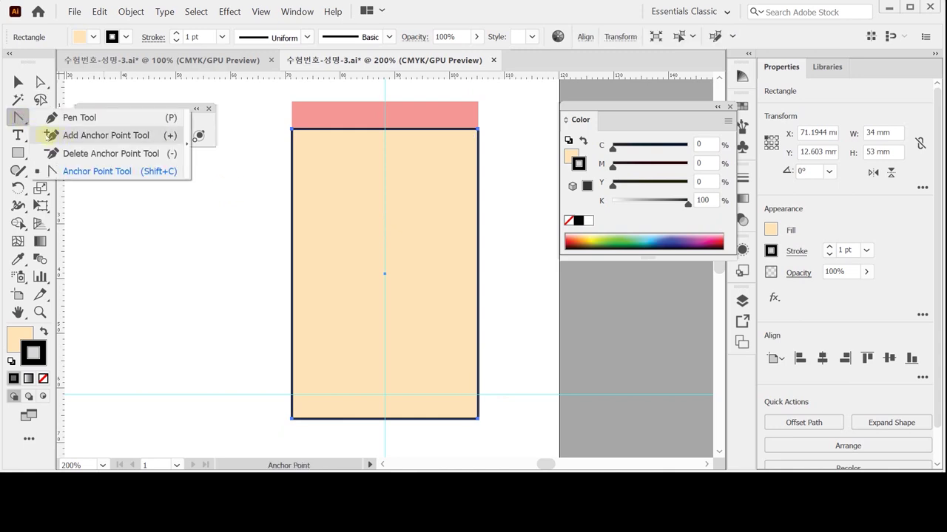
click(18, 117)
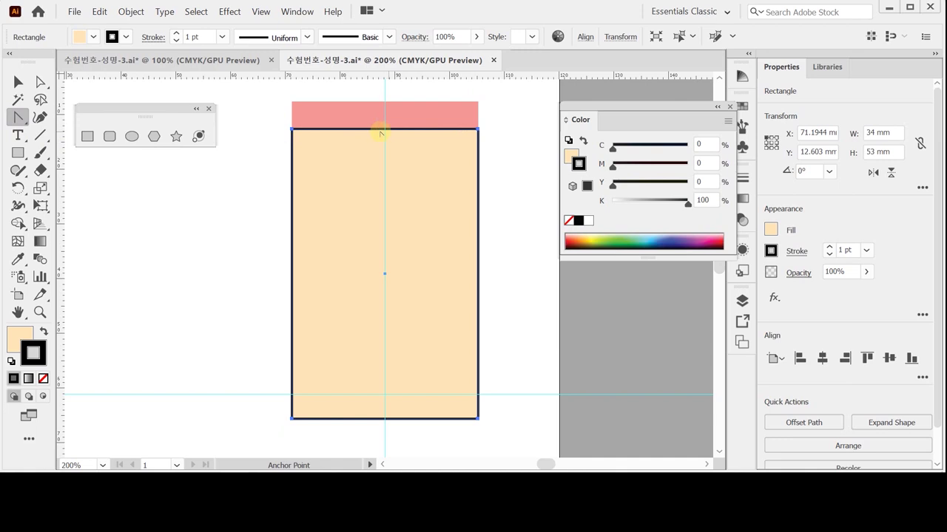
key(a)
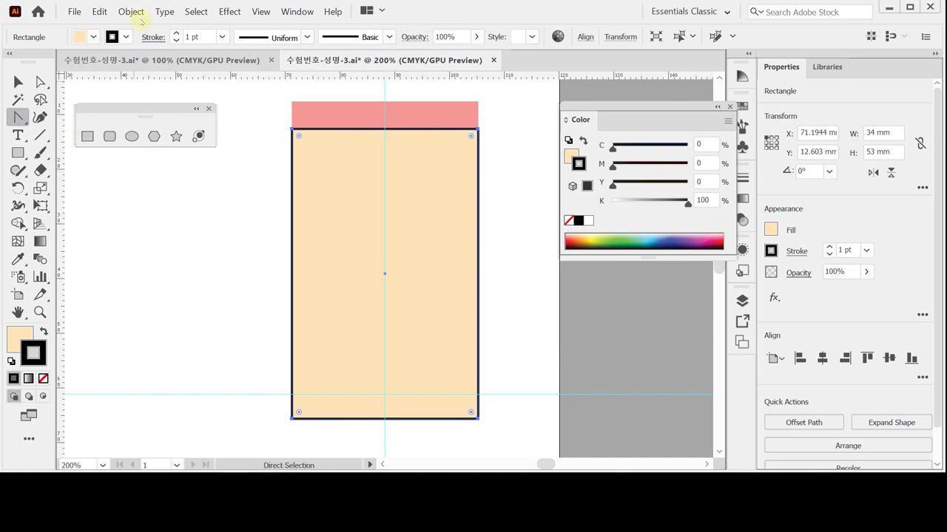
click(131, 11)
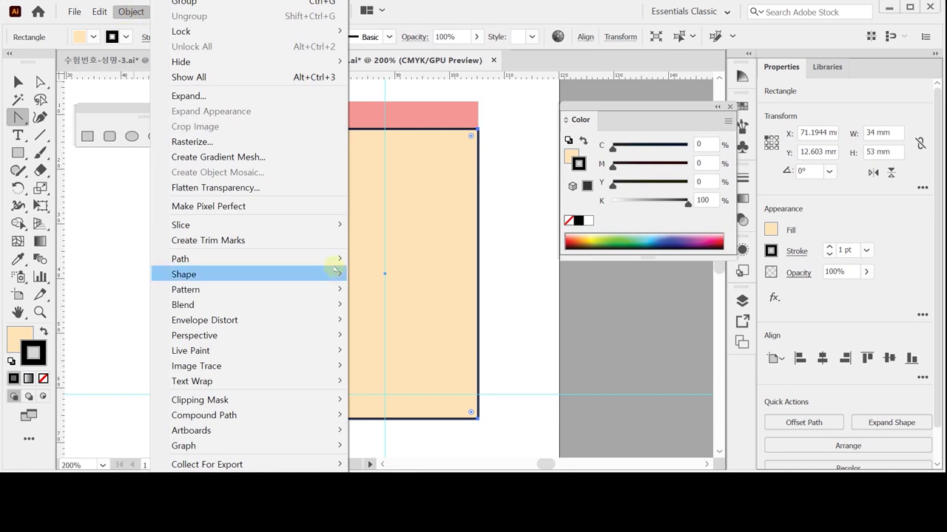
mouse_move(327, 263)
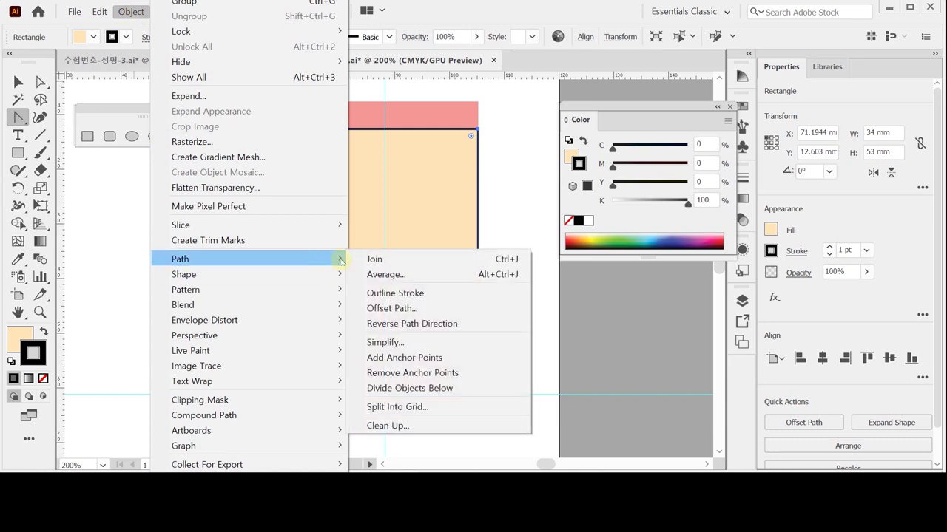
click(442, 358)
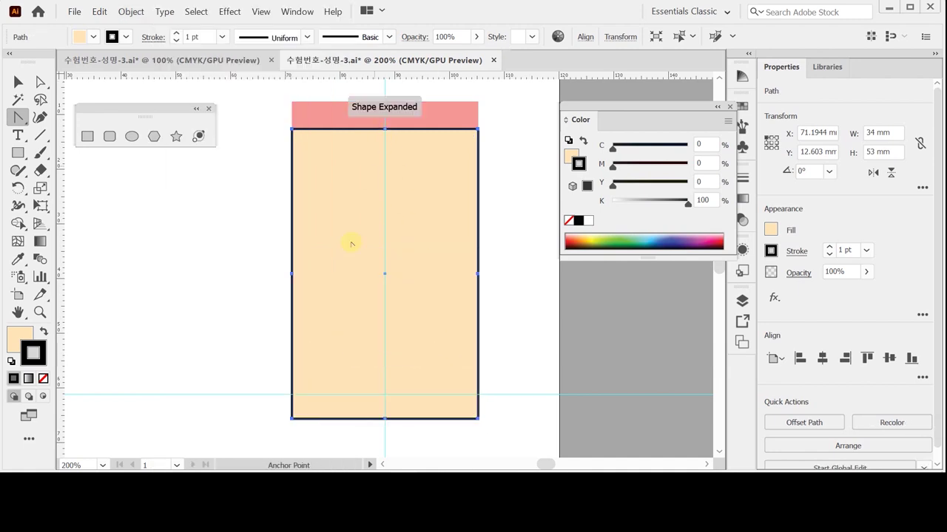
click(384, 419)
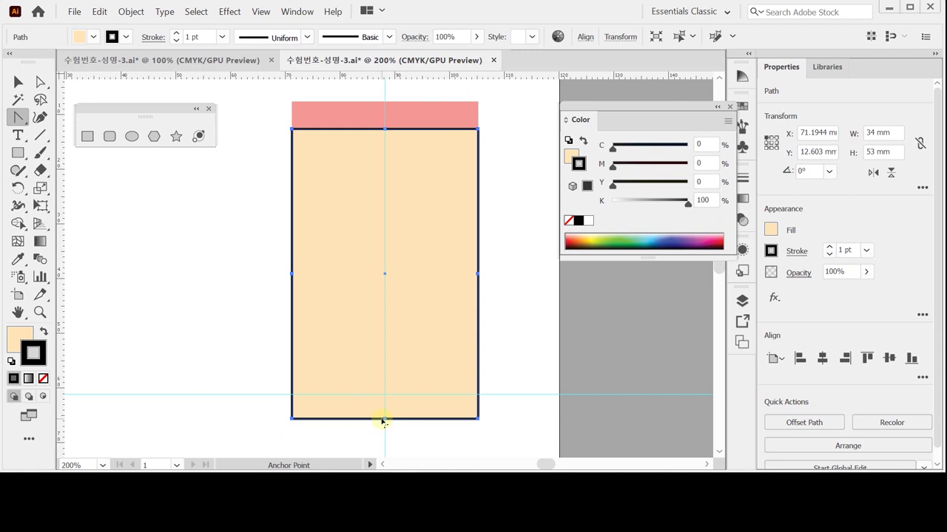
click(478, 273)
Step: Scale the tall rectangle's middle and bottom anchor points uniformly to 67% to taper the shape below the pink bar
click(40, 81)
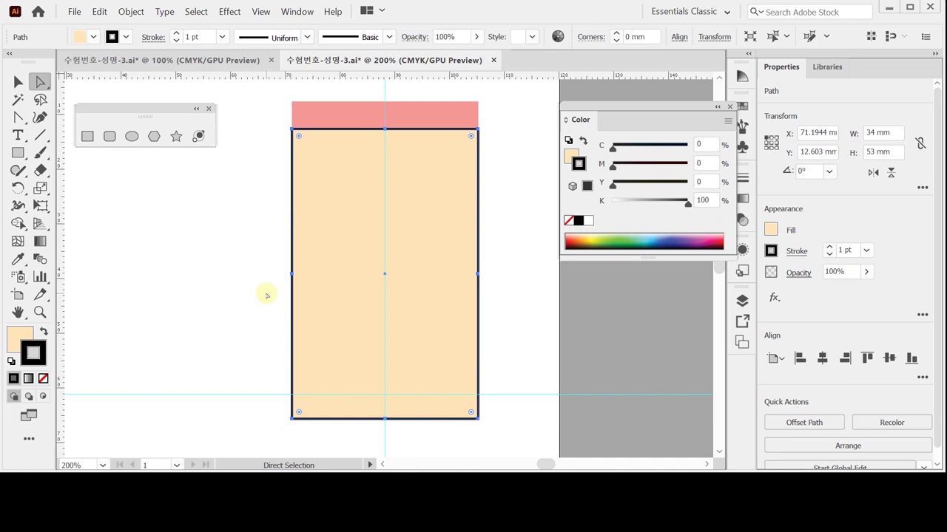
drag(236, 249, 504, 439)
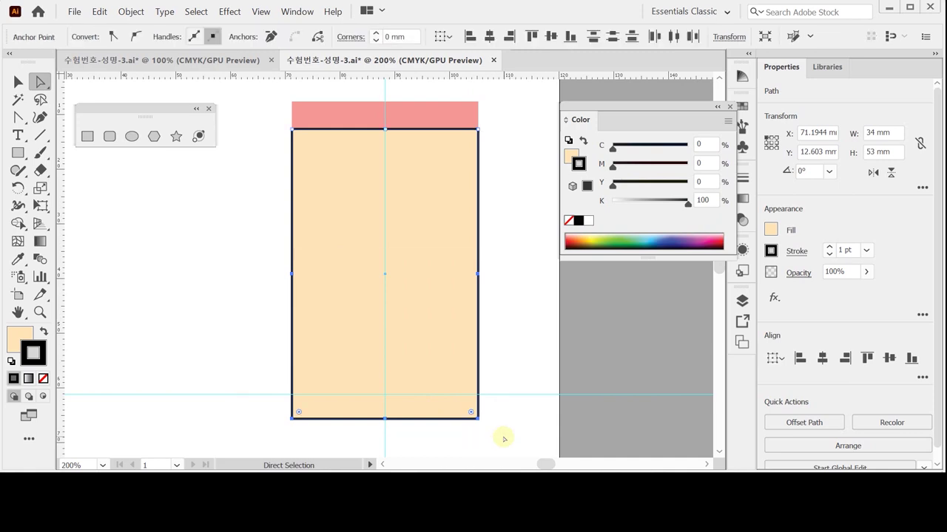
drag(266, 250, 496, 430)
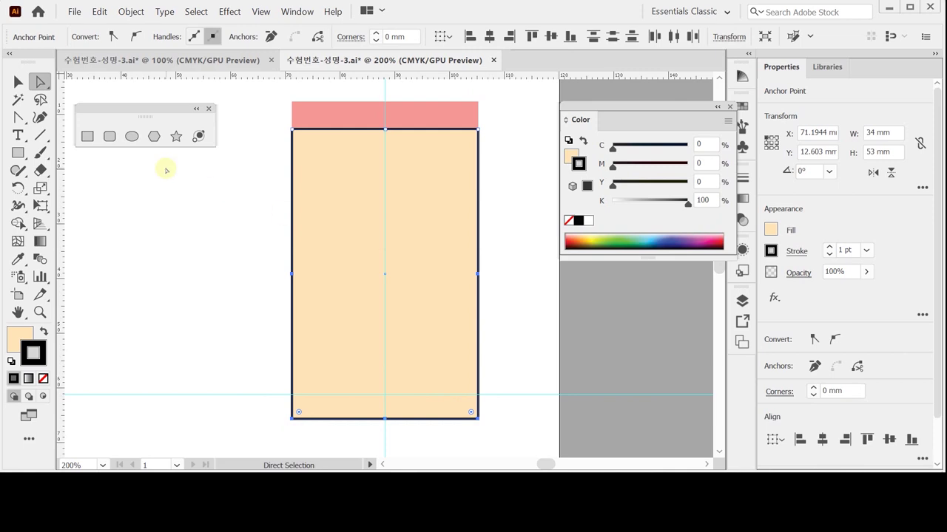
double_click(40, 189)
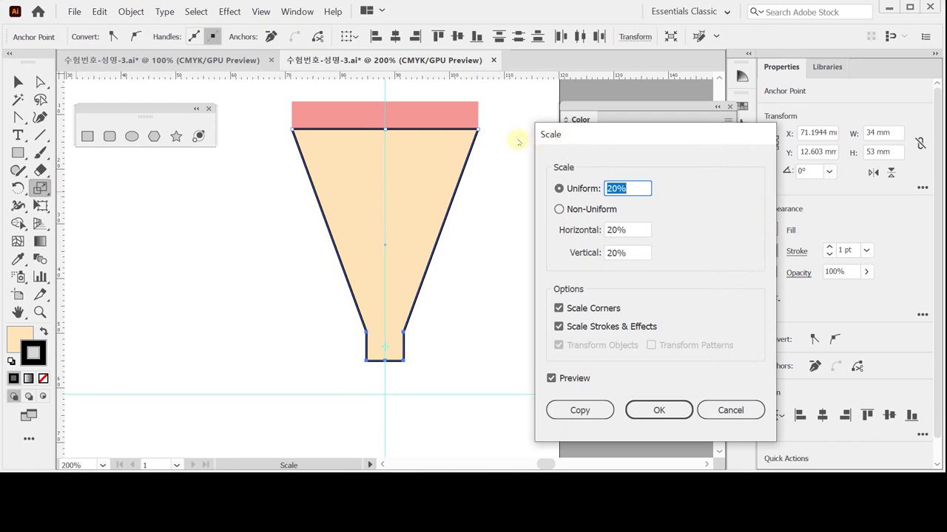
text(67)
key(Tab)
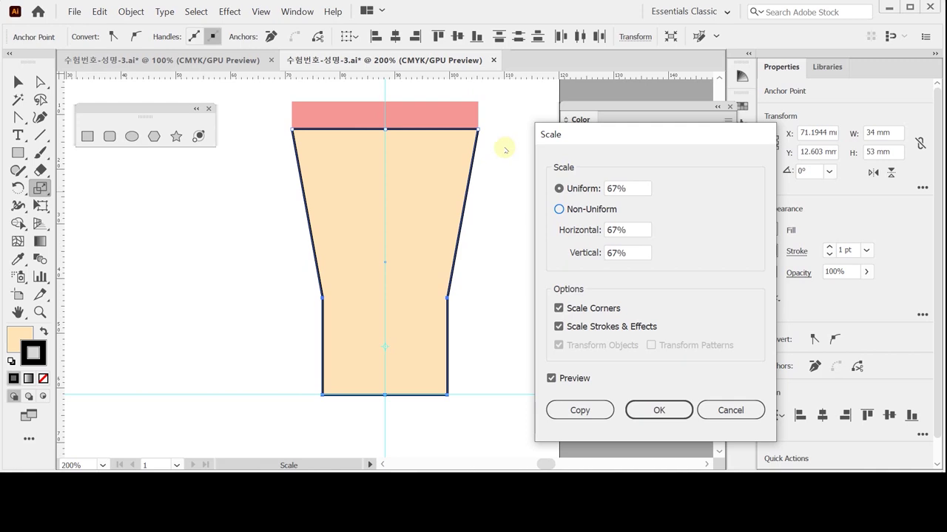
click(658, 410)
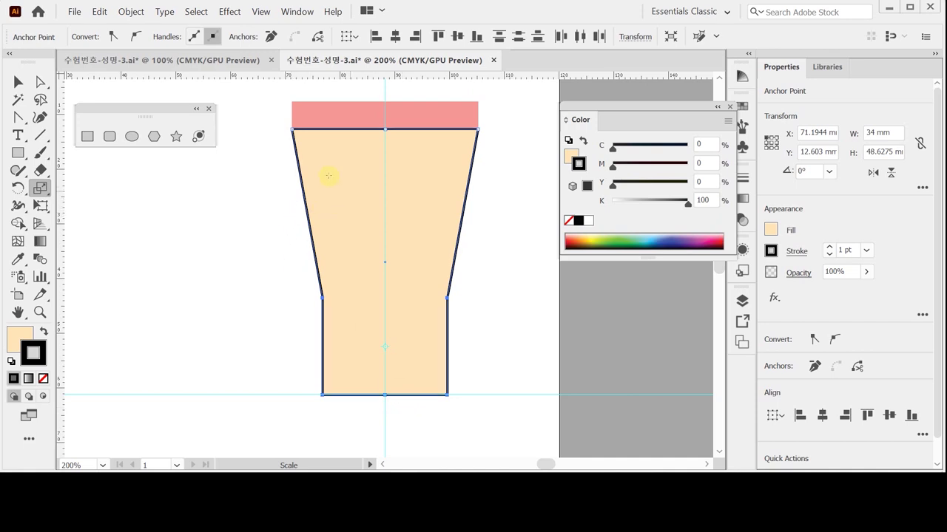
Step: Move the pink bar and tapered body up together to a Y position of about 6.26 mm, and deselect them
key(v)
drag(285, 91, 400, 259)
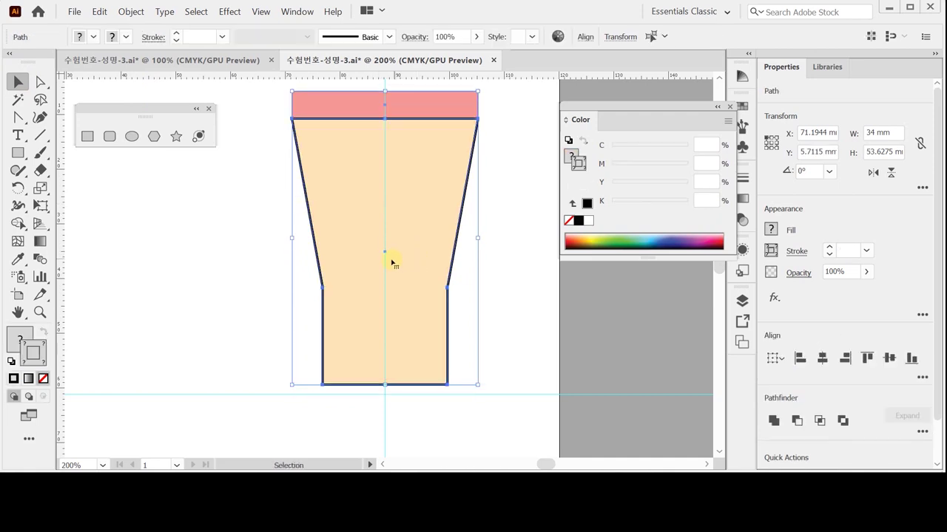
key(Down)
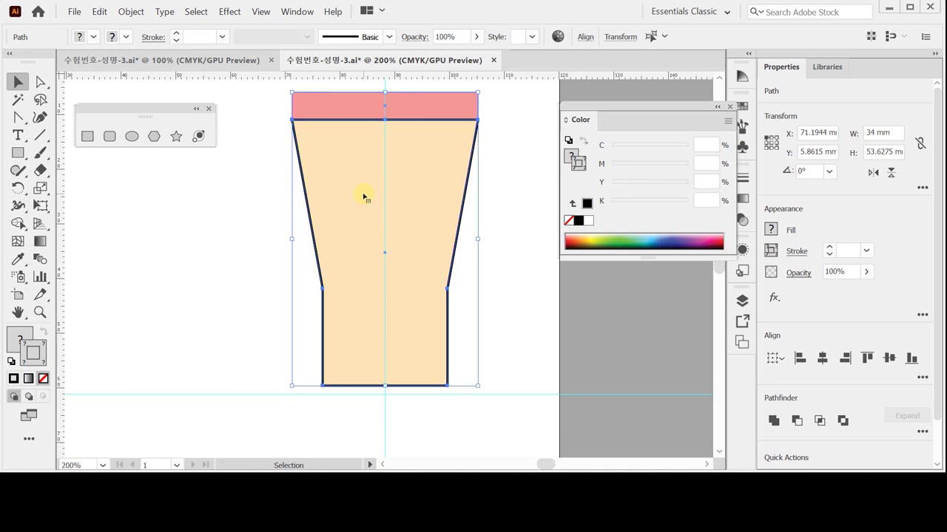
key(Down)
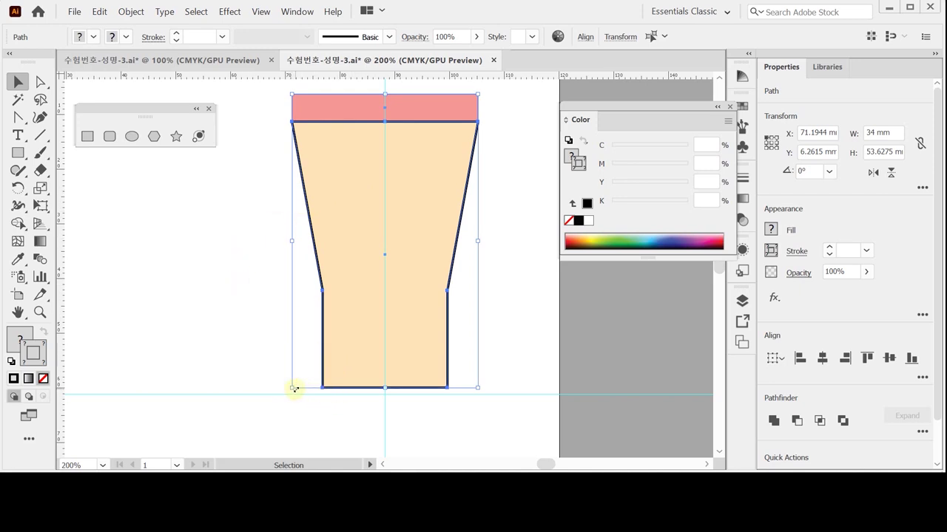
click(240, 344)
Step: Draw a 22.8 × 7 mm ellipse centered on the vertical guide at the base of the tapered body
ctrl+click(399, 394)
ctrl+click(377, 289)
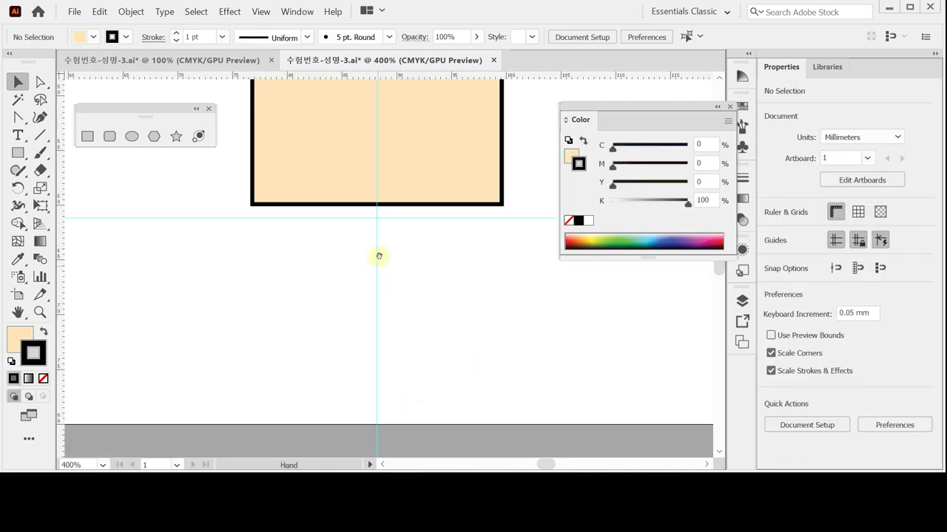
click(109, 136)
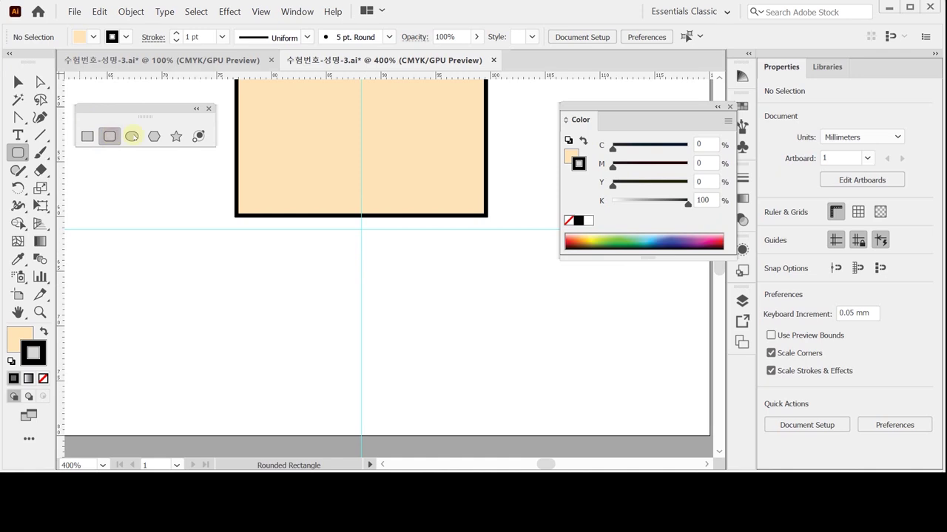
click(132, 136)
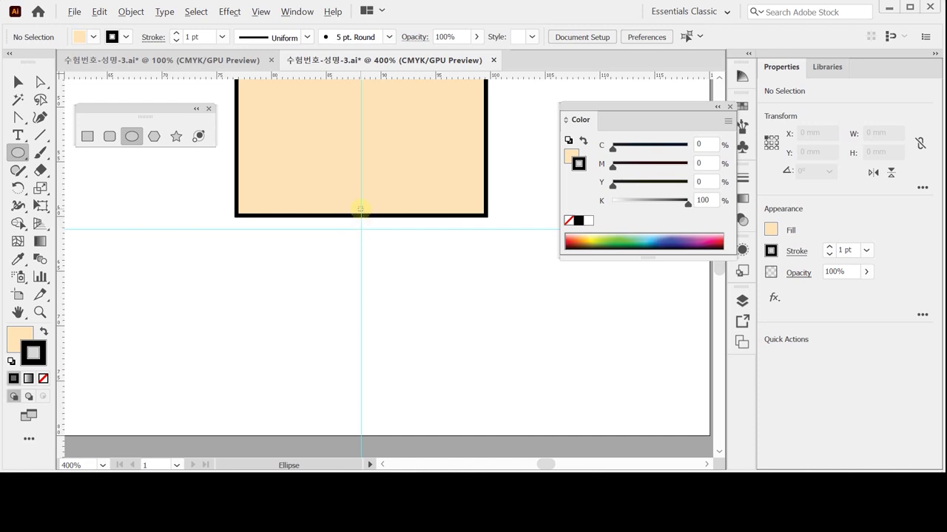
click(360, 209)
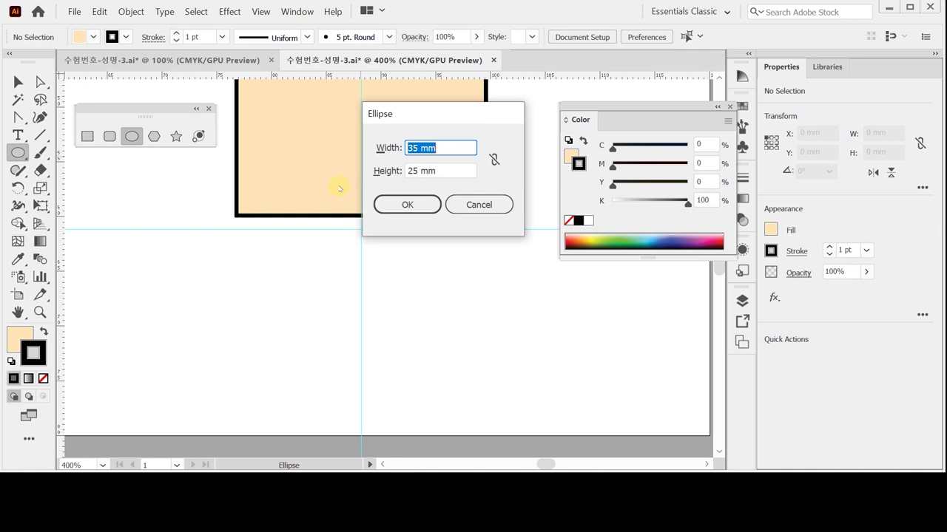
text(22.8)
key(Tab)
text(7)
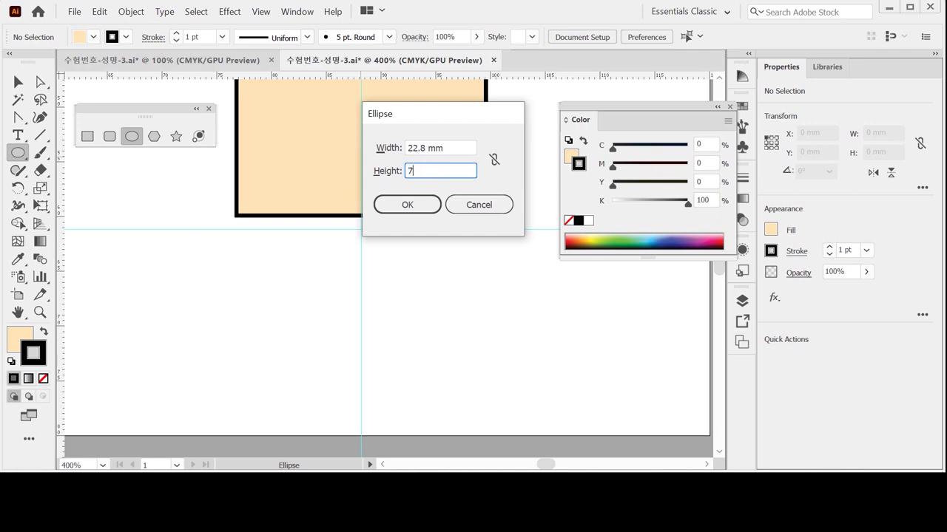
key(Return)
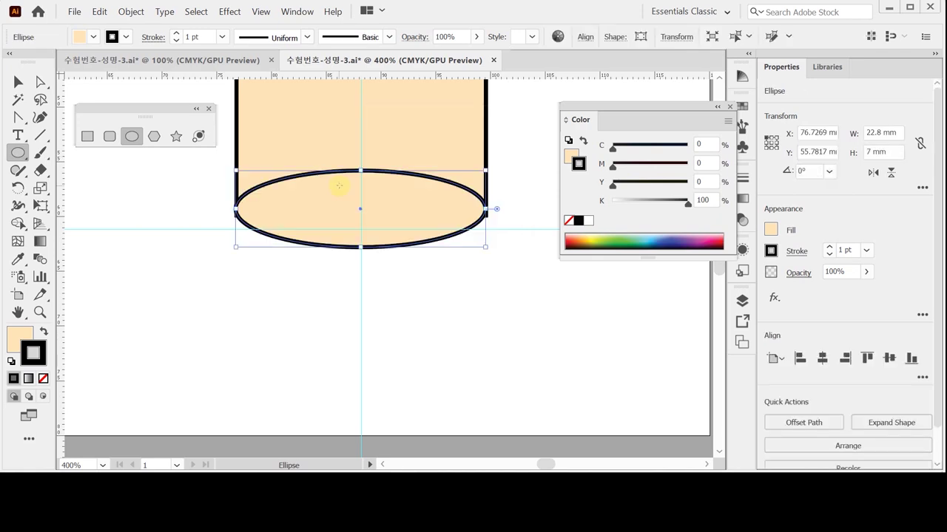
Step: Nudge the ellipse down so its center sits on the body's bottom edge, at a Y position of about 56.33 mm
scroll(368, 284, up, 1)
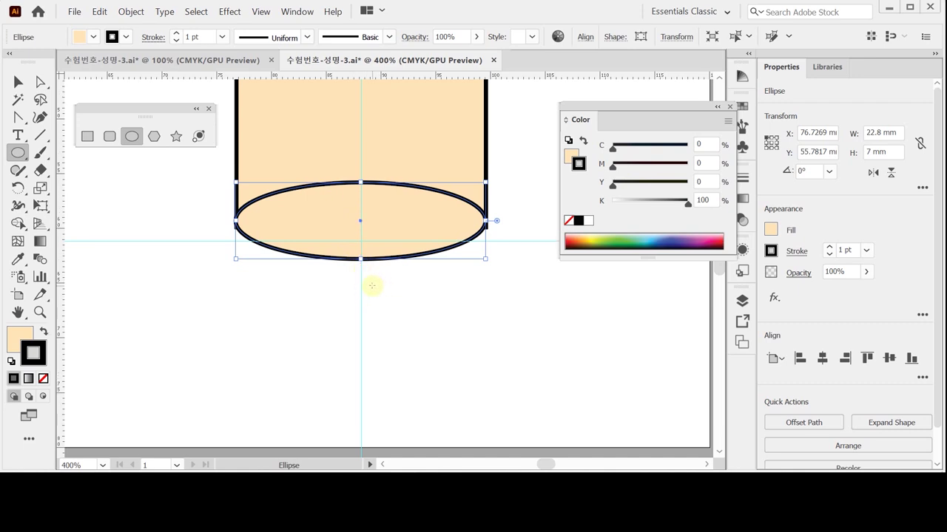
key(Down)
key(Down)
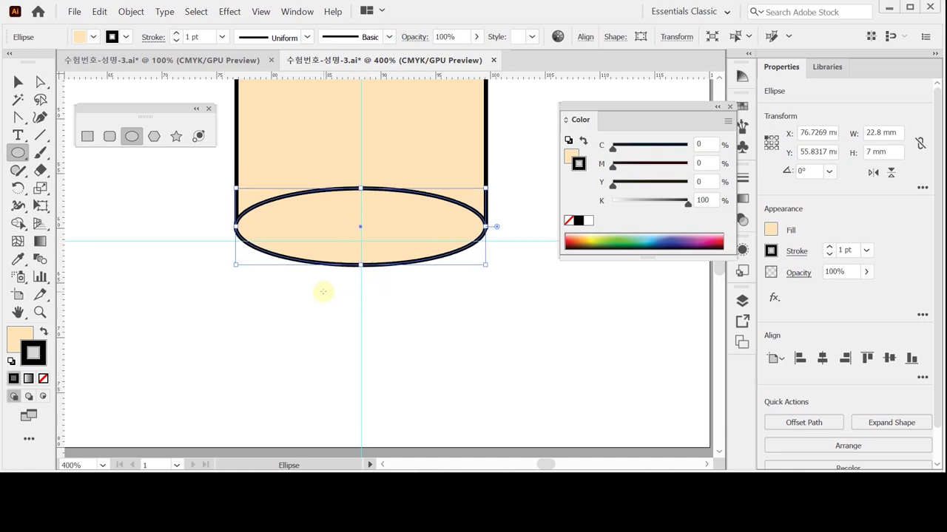
Step: Draw a small rectangle about 7.7 × 6.35 mm on the vertical guide, overlapping the ellipse's lower edge
click(87, 136)
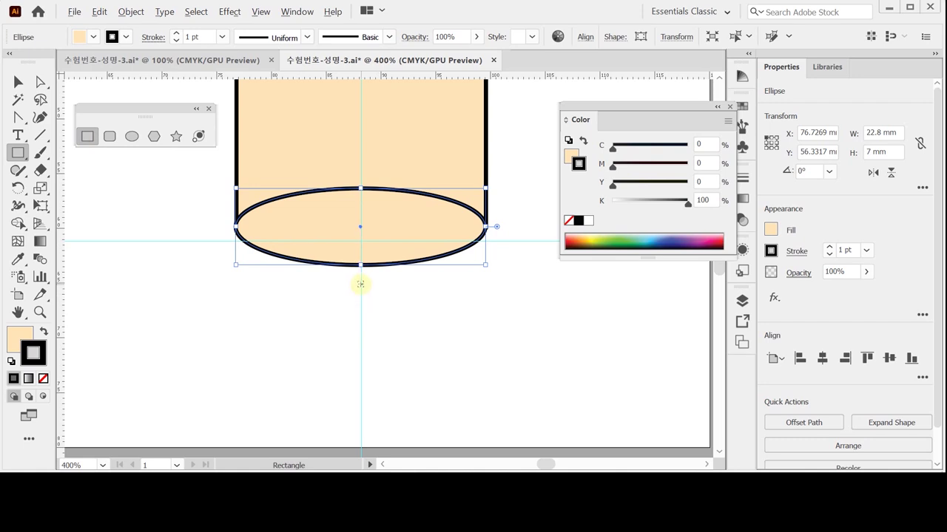
mouse_move(359, 284)
mouse_down()
mouse_move(399, 316)
mouse_move(377, 286)
mouse_up()
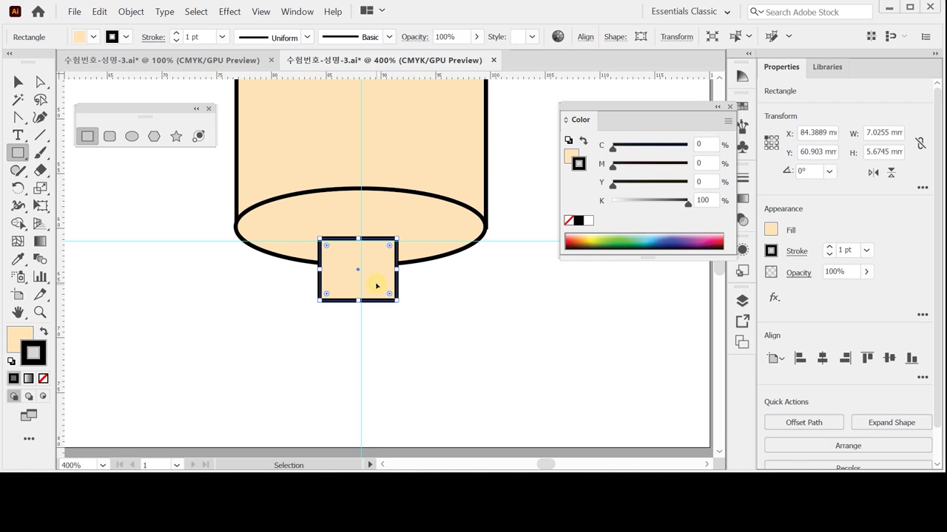
drag(358, 301, 358, 308)
drag(319, 270, 311, 271)
drag(397, 273, 450, 299)
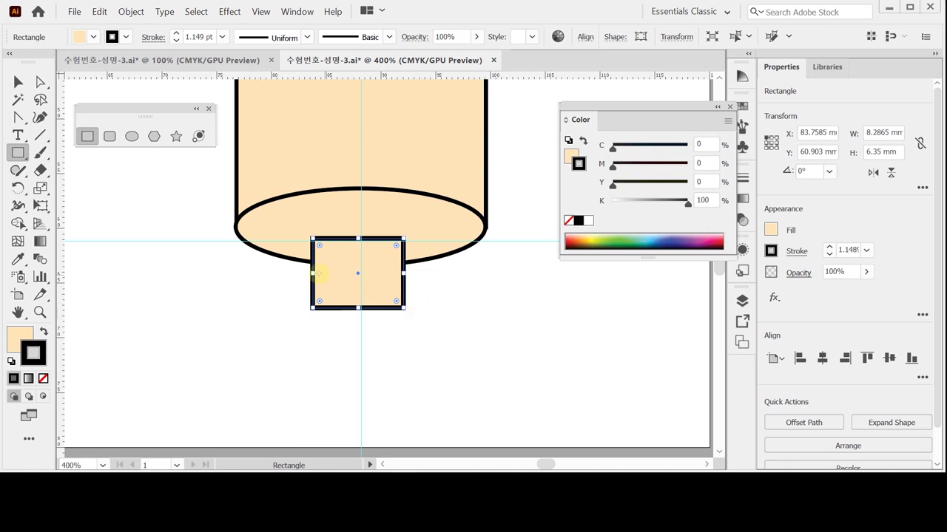
drag(313, 270, 320, 272)
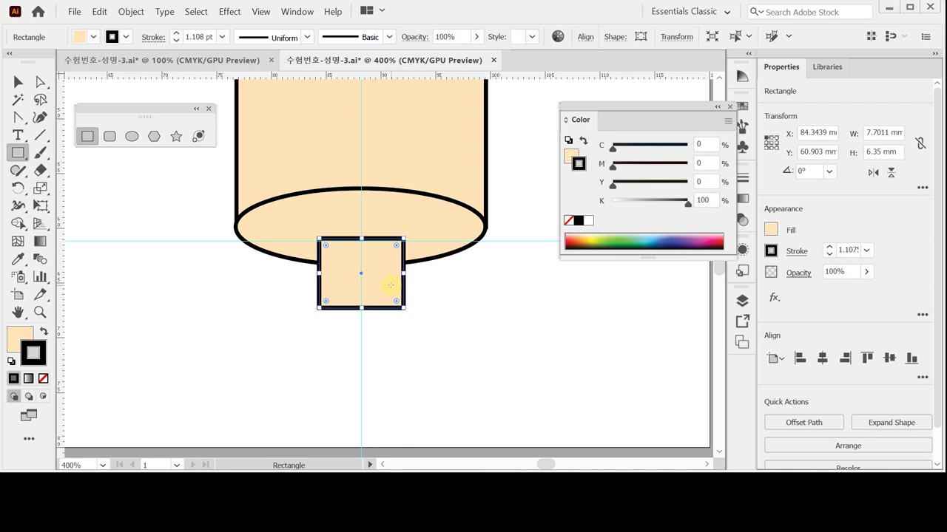
Step: Select the small rectangle, ellipse and tapered body together and align their horizontal centers
ctrl+alt+click(375, 275)
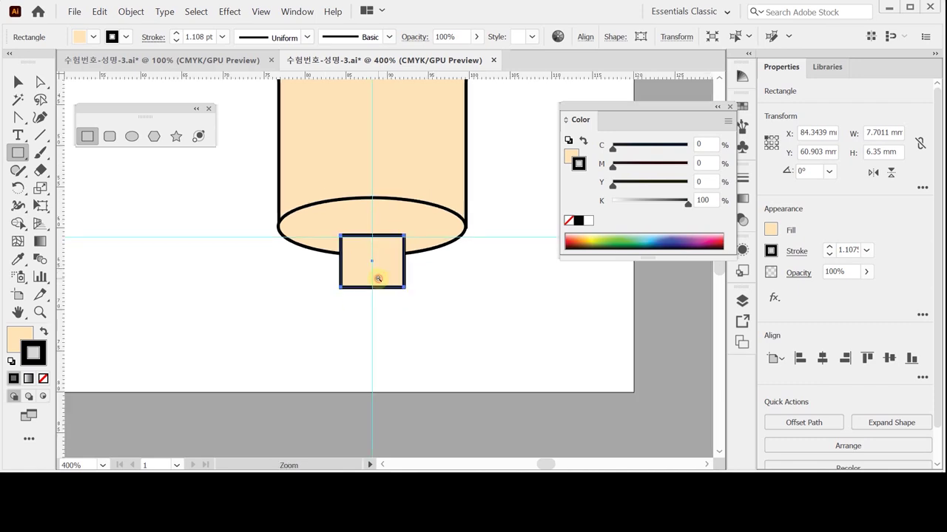
ctrl+alt+click(372, 285)
ctrl+alt+click(378, 242)
ctrl+alt+click(378, 233)
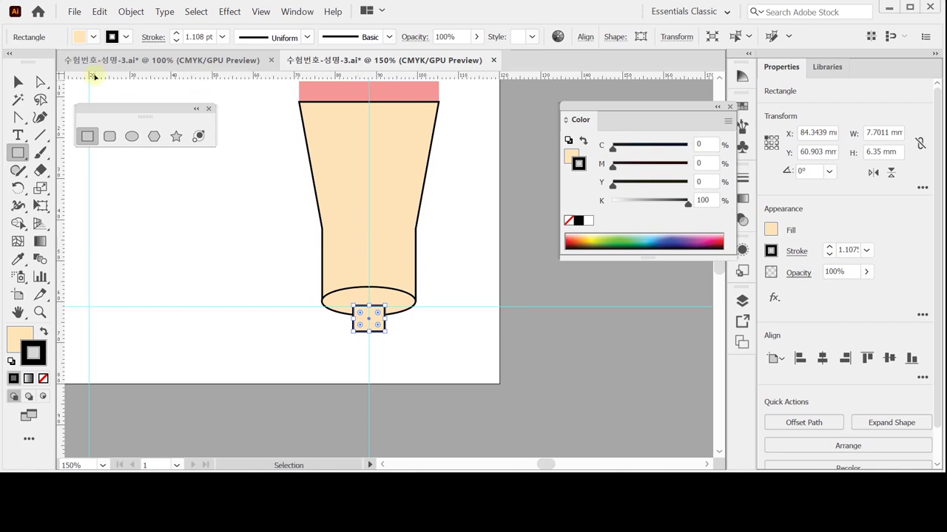
click(18, 82)
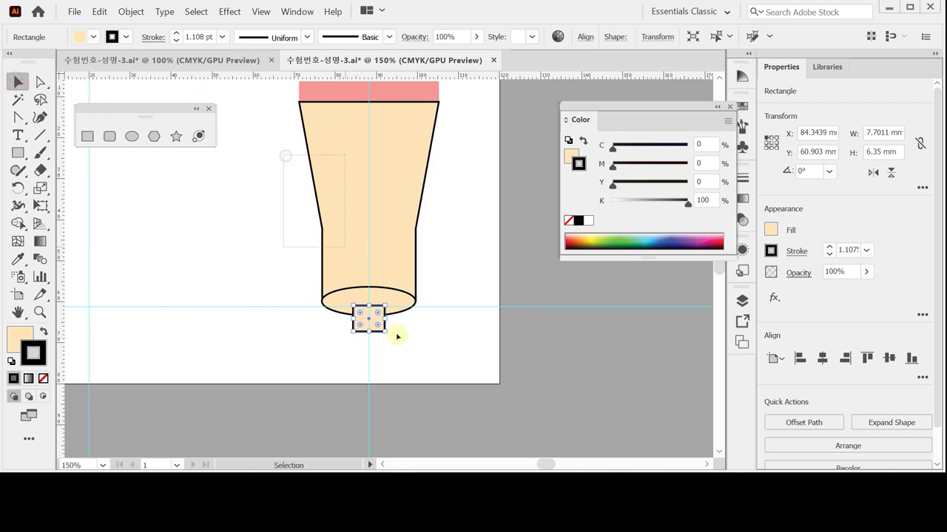
shift+click(391, 312)
click(822, 359)
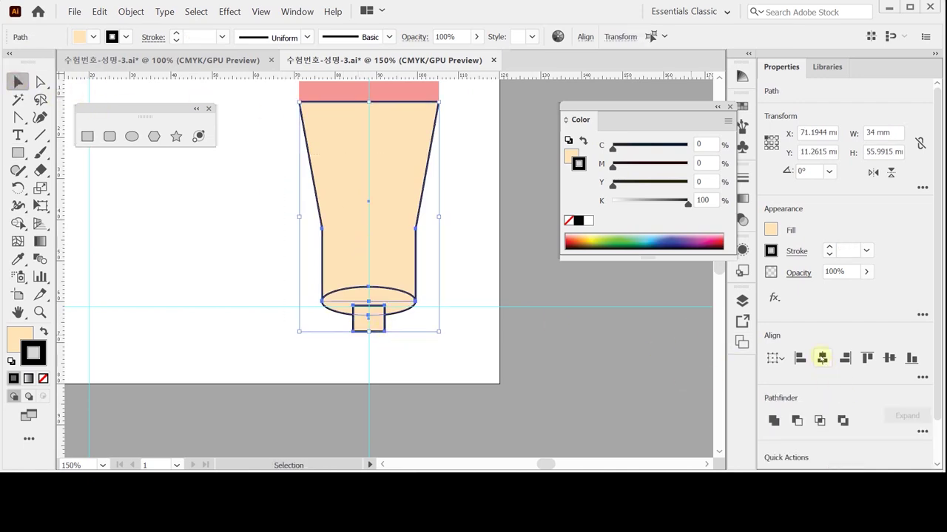
Step: Center-align the tapered body, ellipse and small rectangle horizontally, unite them into one shape and remove its stroke
click(823, 359)
click(822, 360)
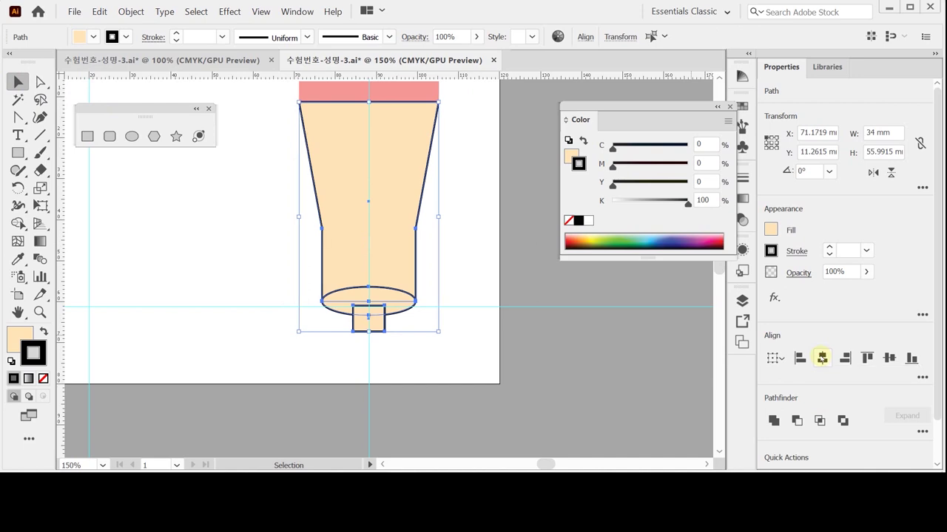
click(772, 420)
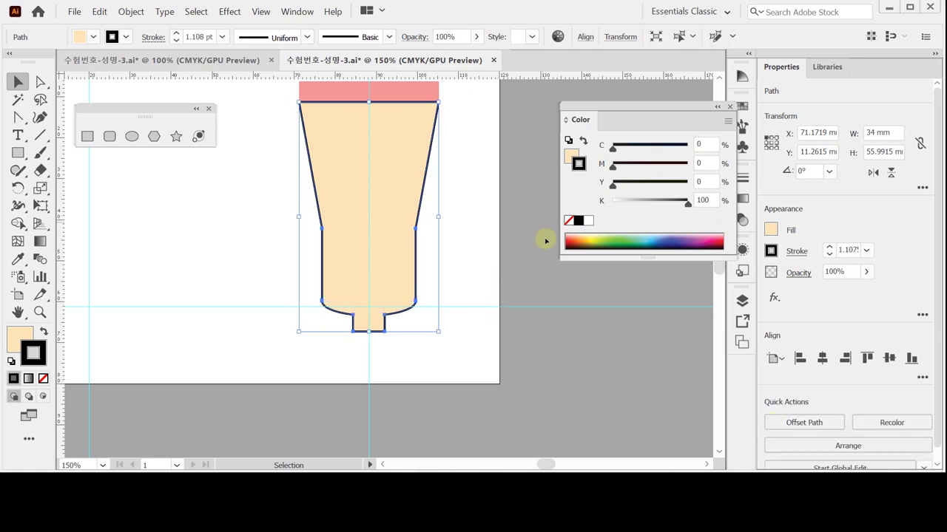
click(568, 221)
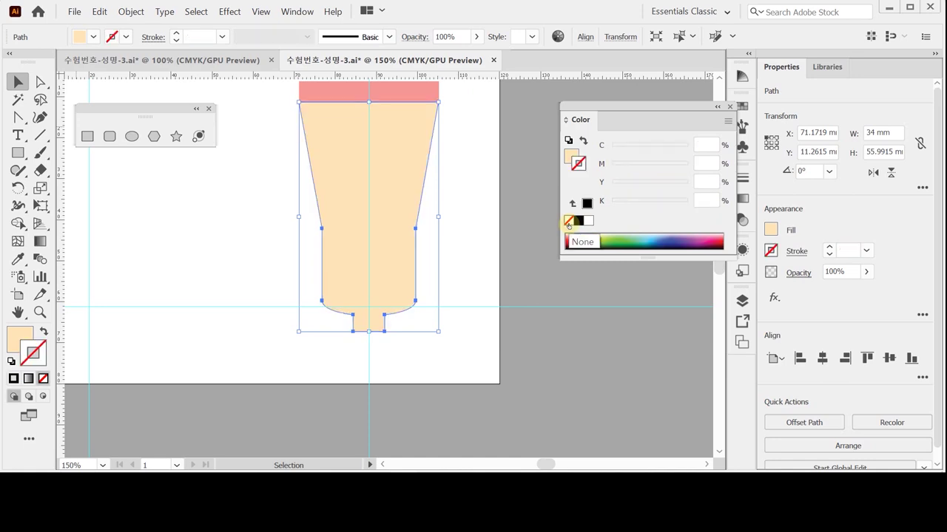
click(494, 325)
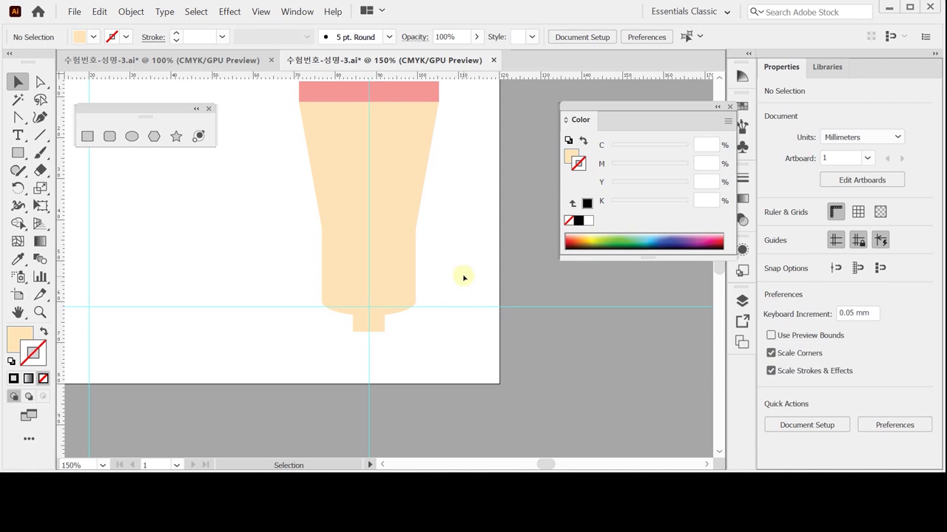
Step: Draw a slightly slanted line about 8.56 mm wide and 0.84 mm high across the top of the container's neck
key(ctrl+space)
click(374, 326)
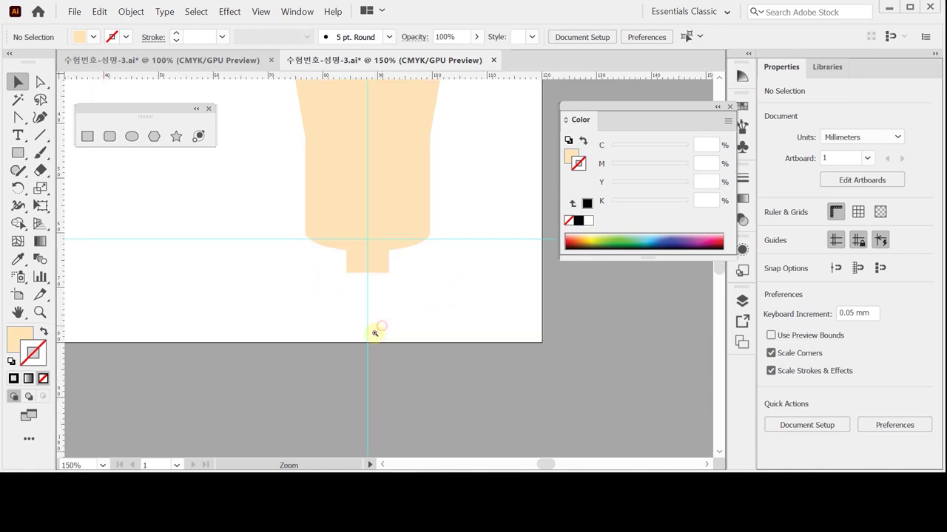
click(377, 321)
click(398, 174)
click(412, 201)
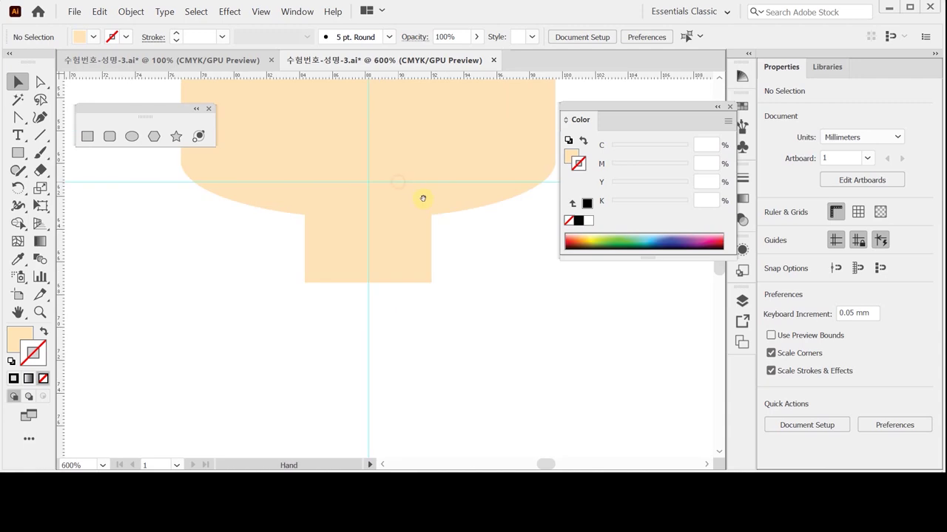
drag(371, 221, 355, 230)
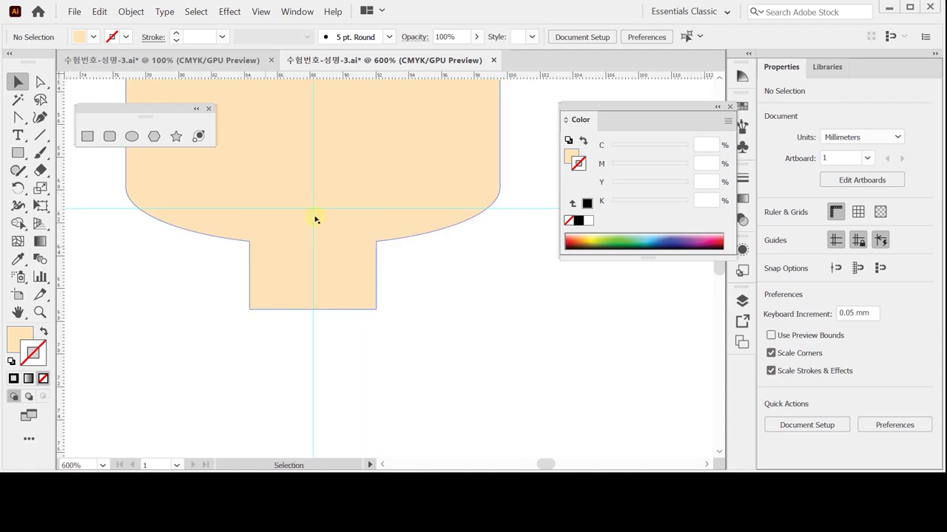
click(40, 135)
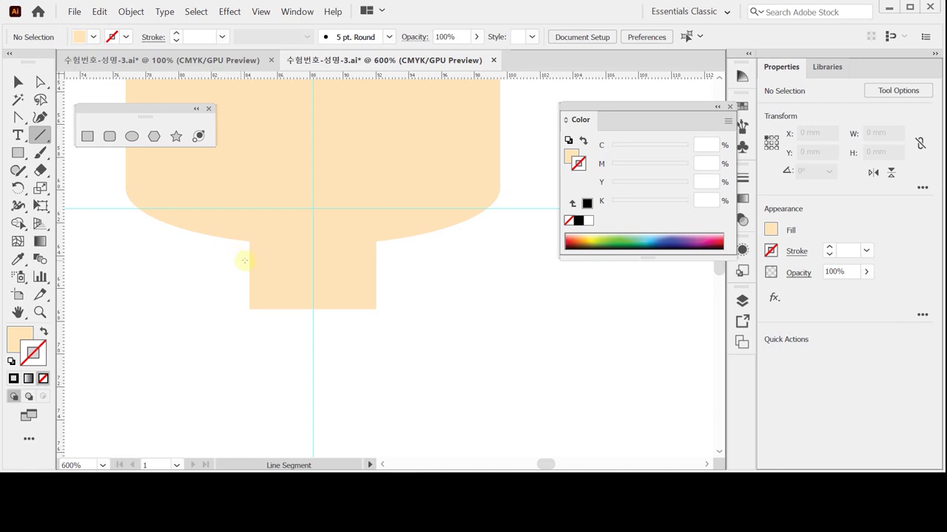
drag(382, 244, 235, 258)
drag(243, 258, 243, 259)
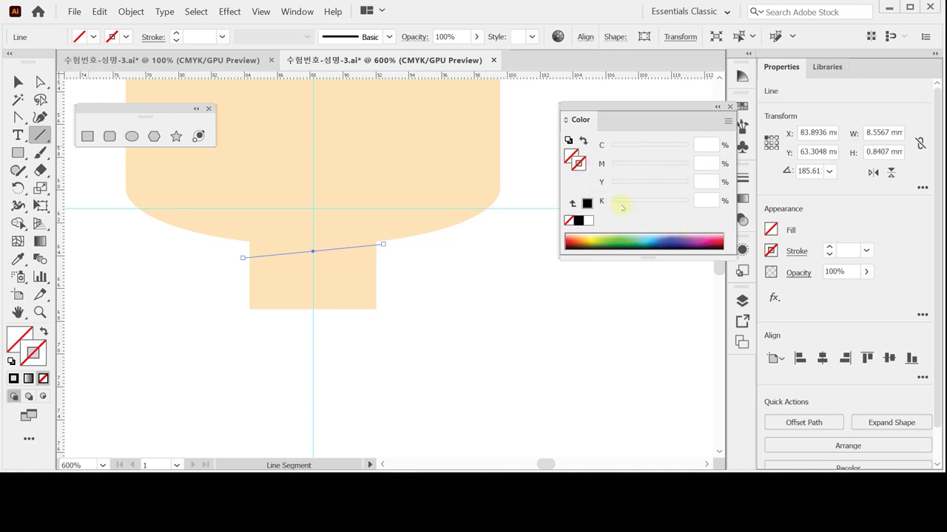
Step: Give the slanted line a pink stroke of C 0, M 70, Y 30, K 0
click(588, 221)
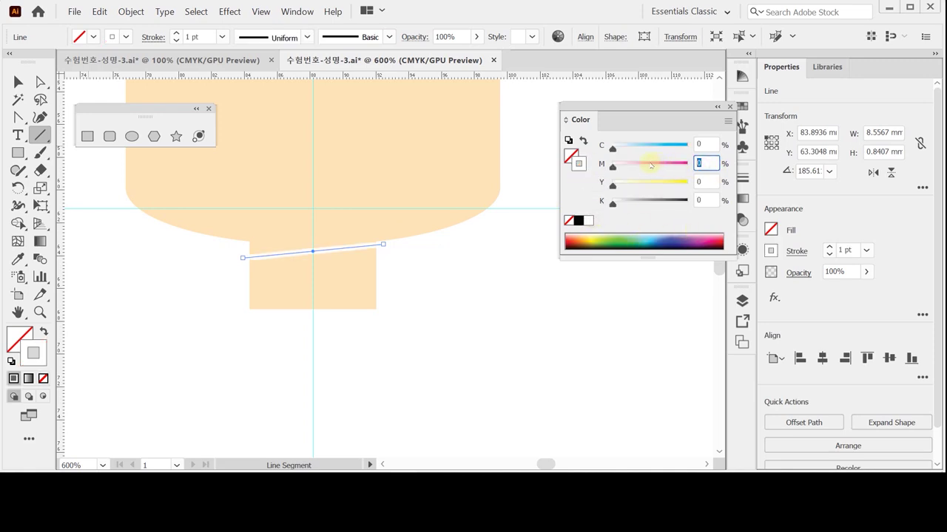
text(70)
key(Tab)
text(3)
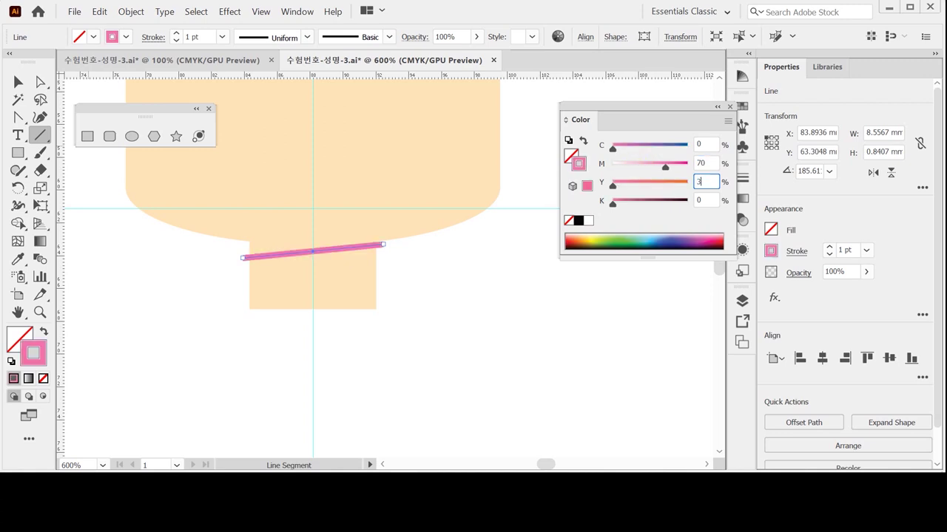
text(0)
key(Return)
Step: Set the slanted line's stroke to 2 pt with round caps and outline the stroke into a filled shape
click(797, 250)
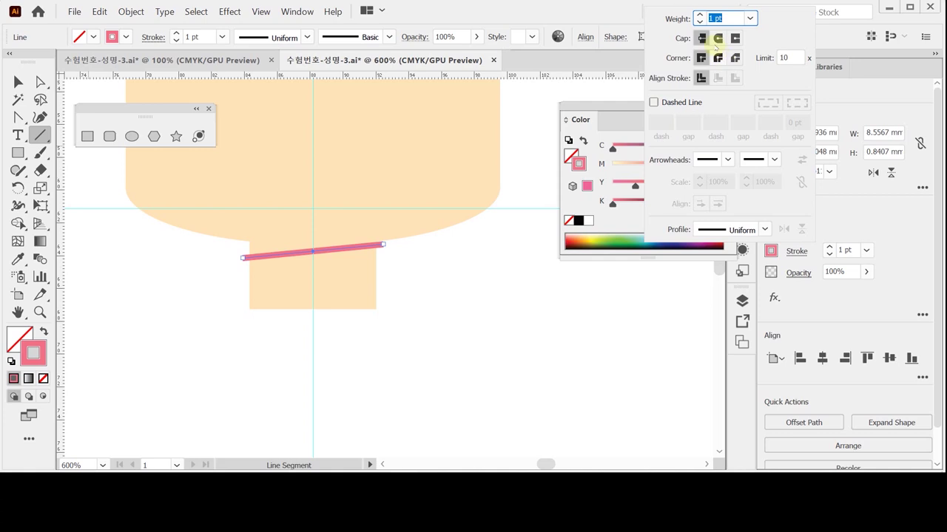
click(699, 14)
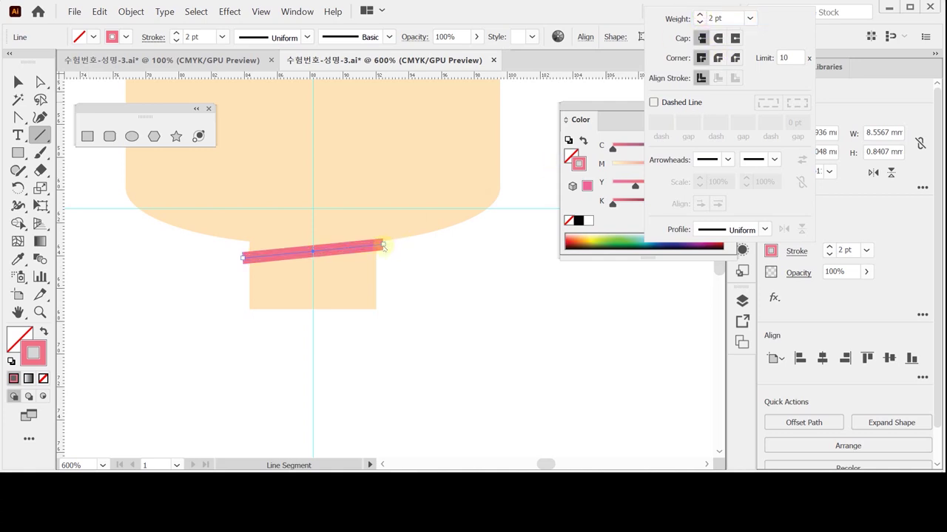
click(718, 38)
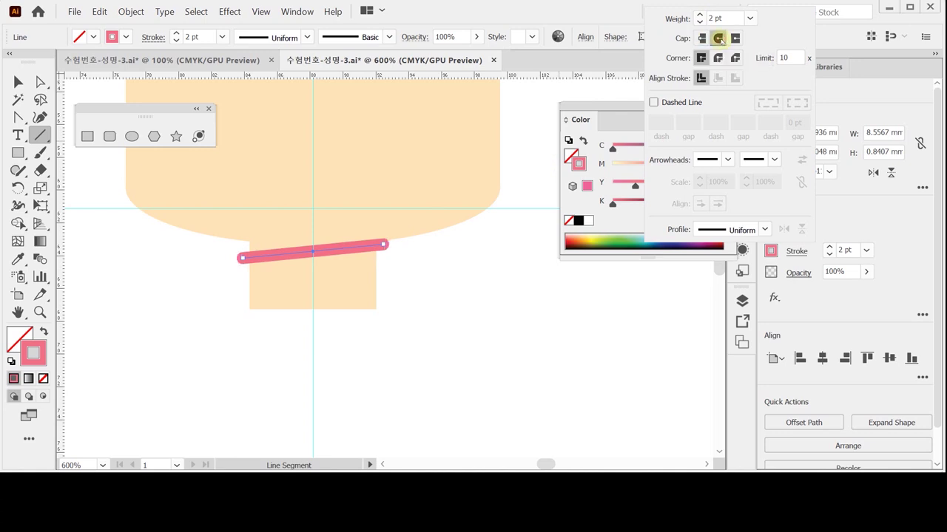
click(842, 227)
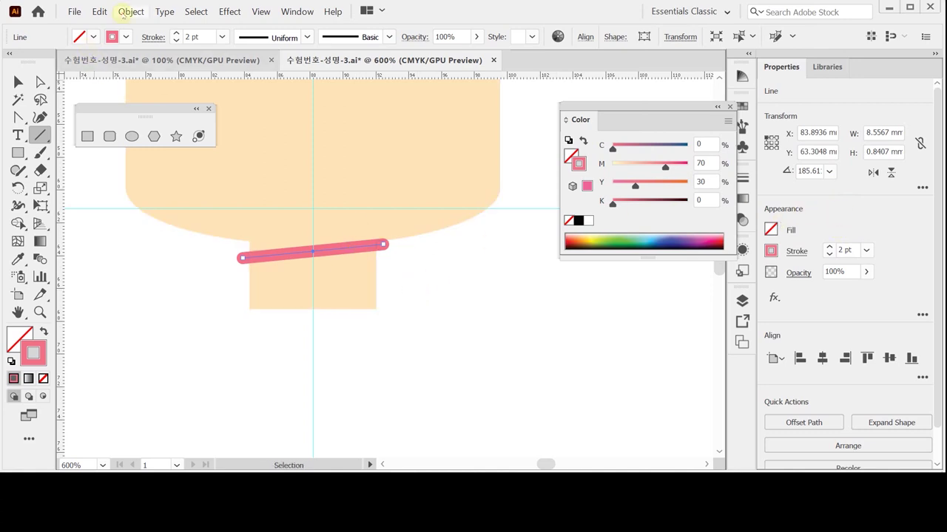
click(131, 11)
mouse_move(210, 265)
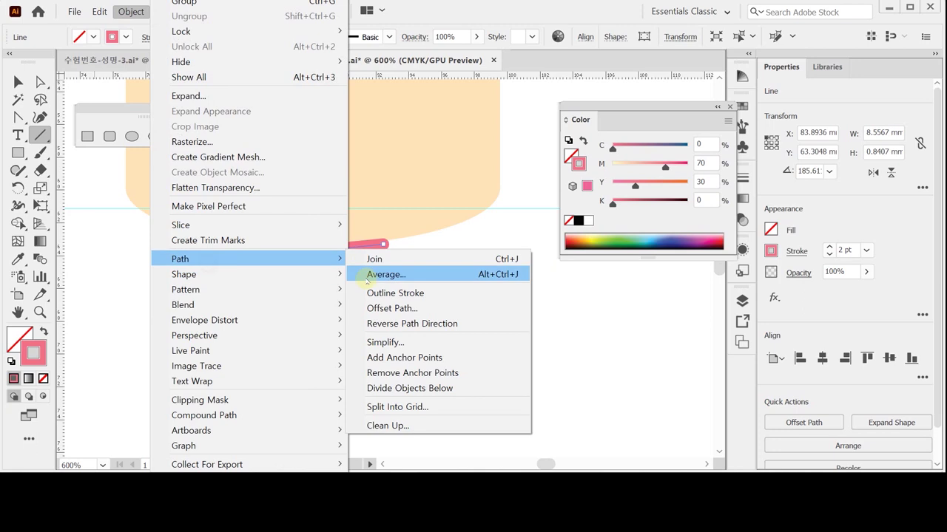
click(406, 293)
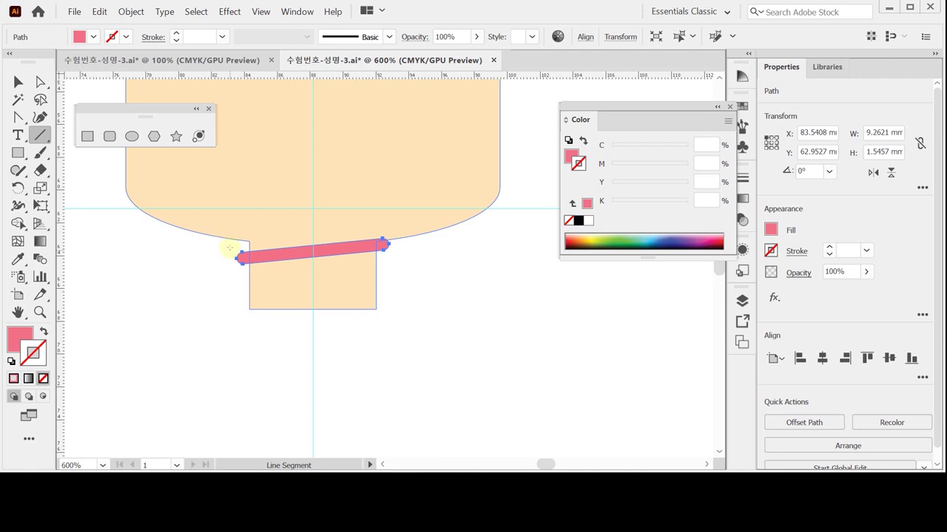
Step: Duplicate the slanted pink bar straight down the neck and nudge the copy slightly up toward the first bar
key(ctrl)
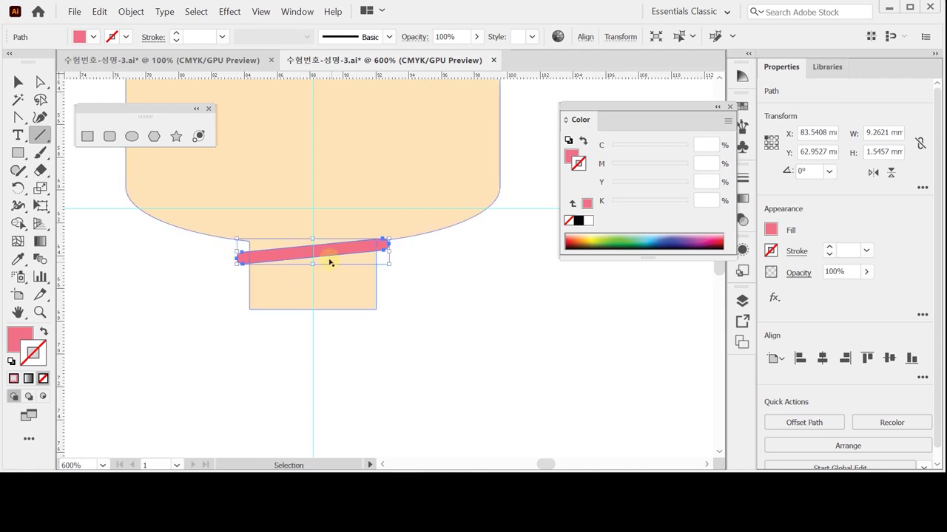
drag(327, 256, 324, 282)
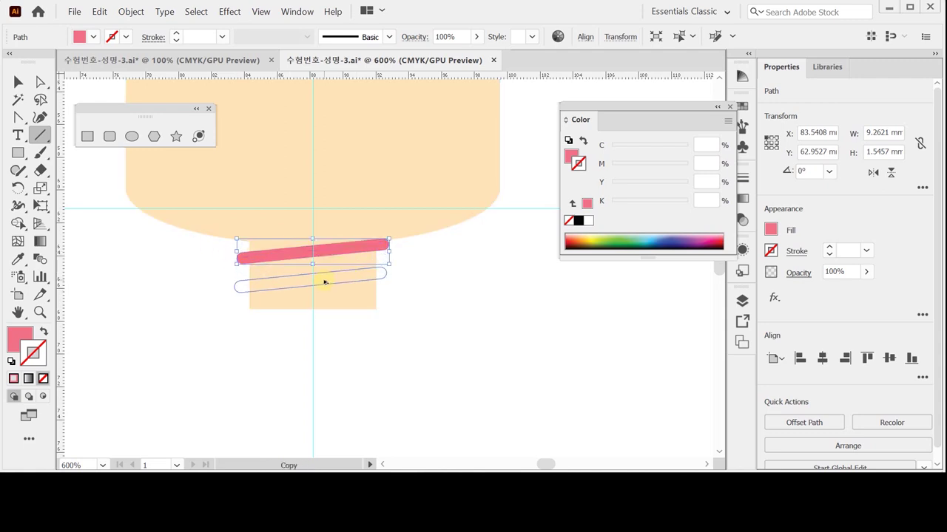
drag(325, 283, 325, 285)
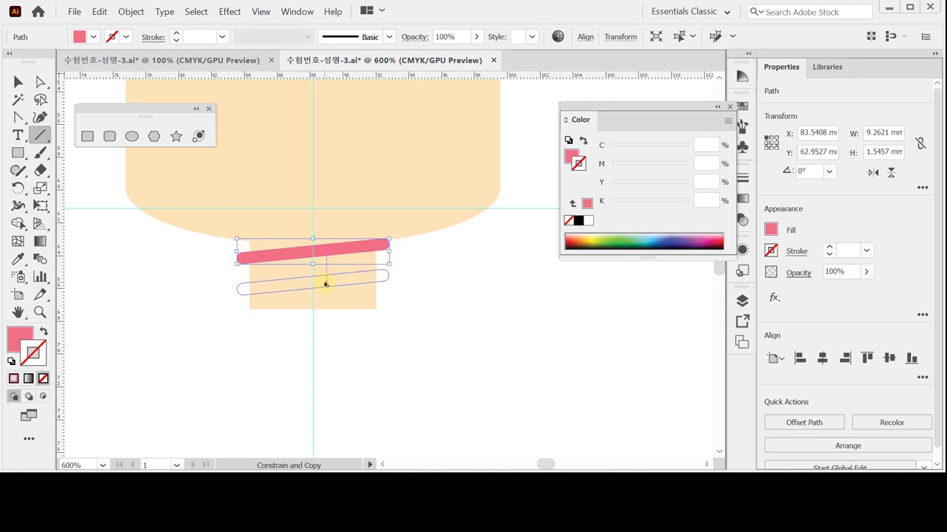
drag(325, 284, 325, 279)
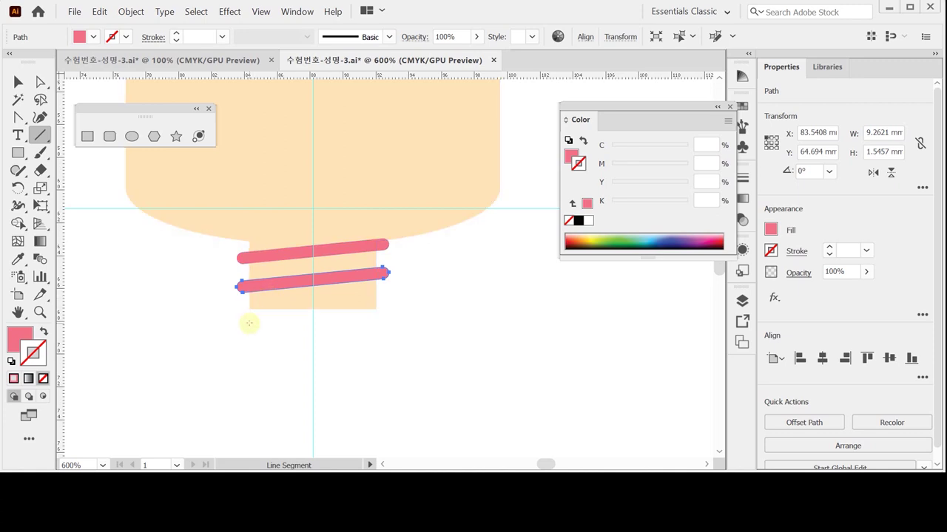
key(Up)
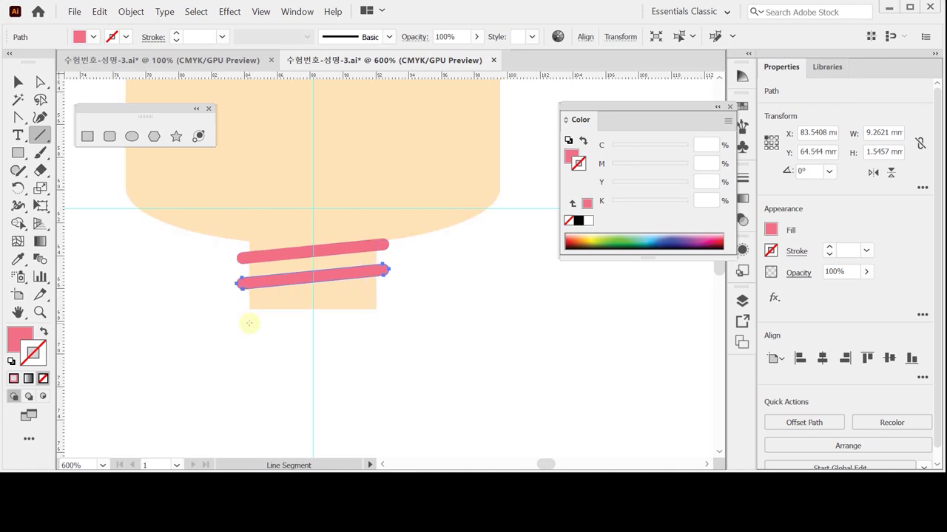
ctrl+click(247, 326)
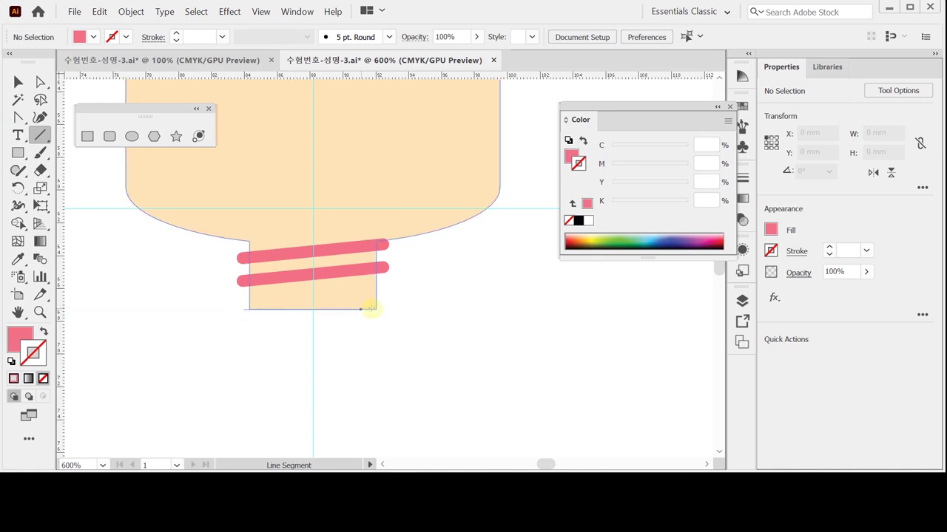
Step: Draw a horizontal line about 8.65 mm long along the neck's bottom edge and give it the slanted bars' pink as stroke color
drag(385, 309, 386, 309)
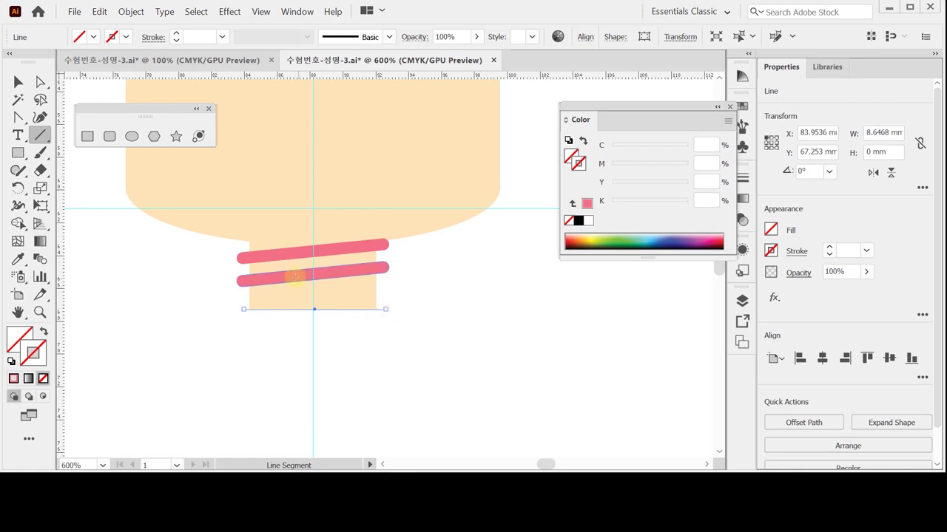
key(i)
click(299, 275)
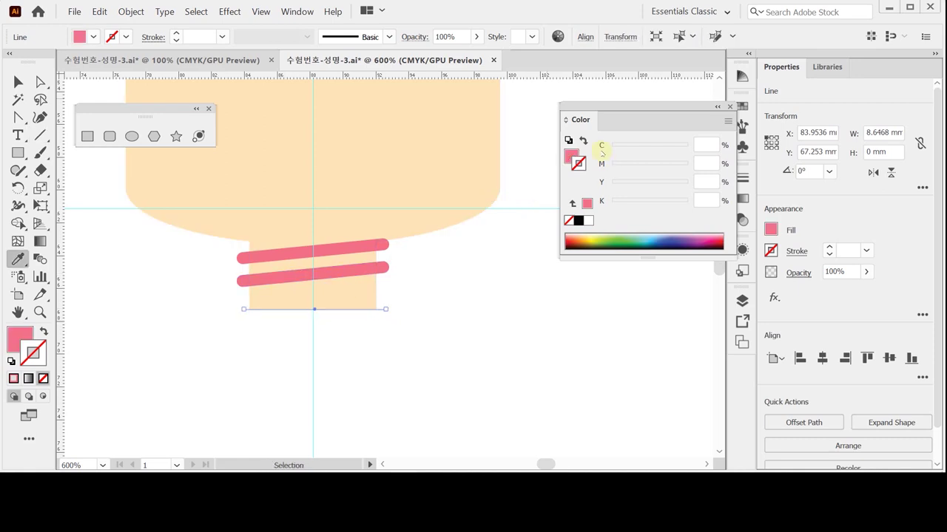
click(583, 142)
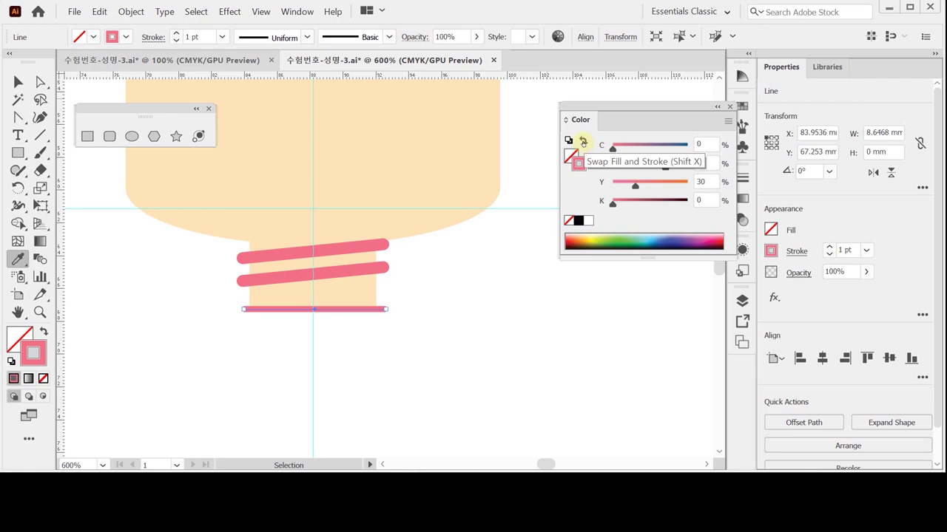
click(577, 160)
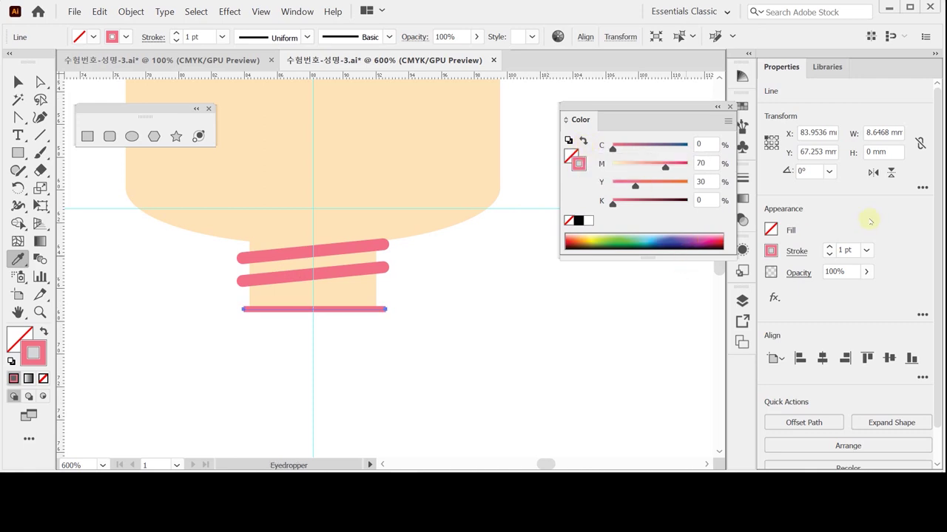
Step: Set the bottom line's stroke weight to 4 pt with round caps
click(829, 247)
click(829, 247)
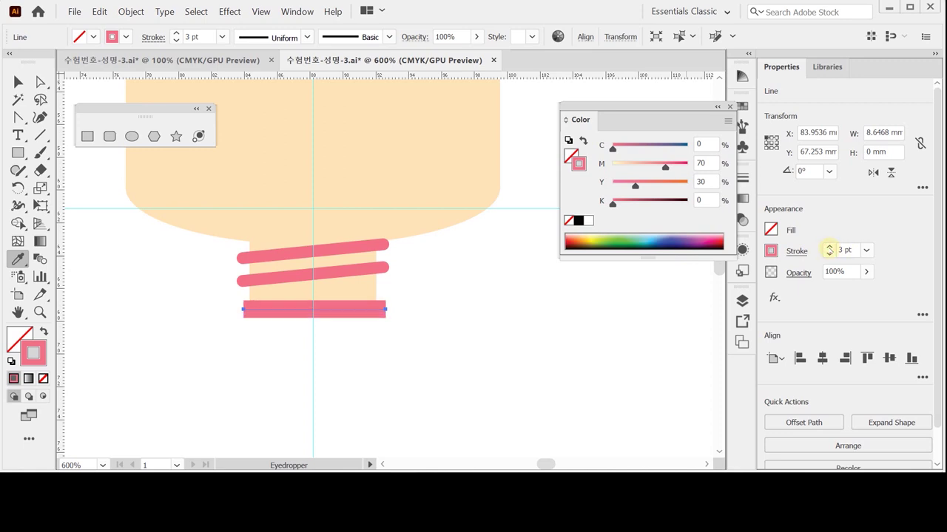
click(829, 247)
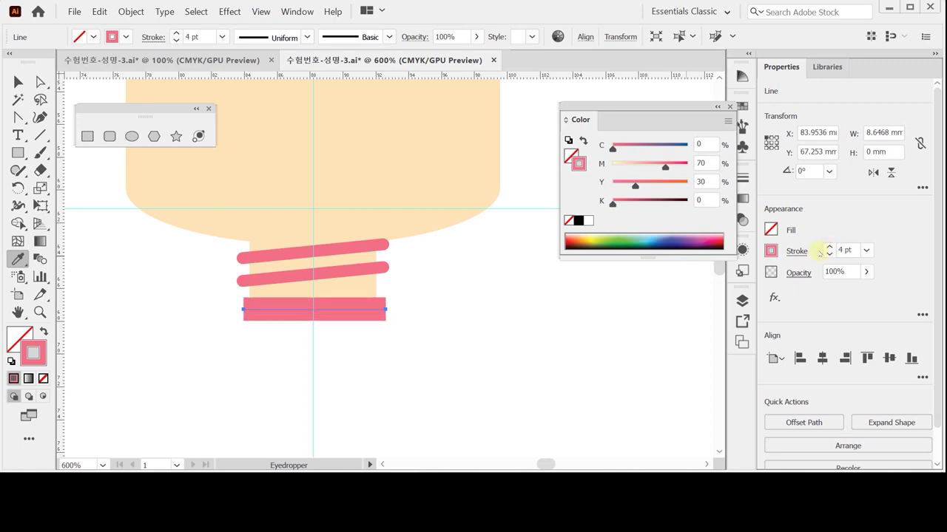
click(796, 251)
click(718, 38)
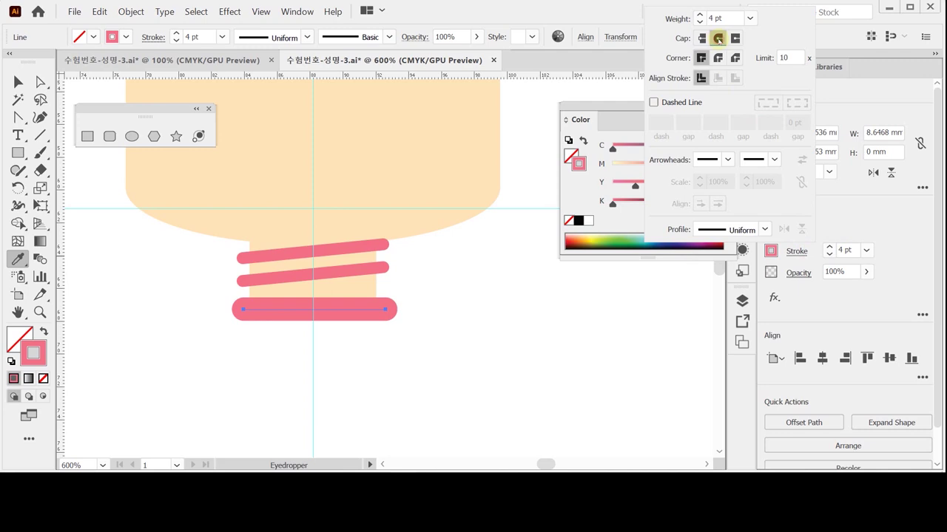
click(387, 311)
click(386, 312)
Step: Shorten the bottom line to about 8.07 mm from its right end and nudge it right to center it on the vertical guide
key(ctrl)
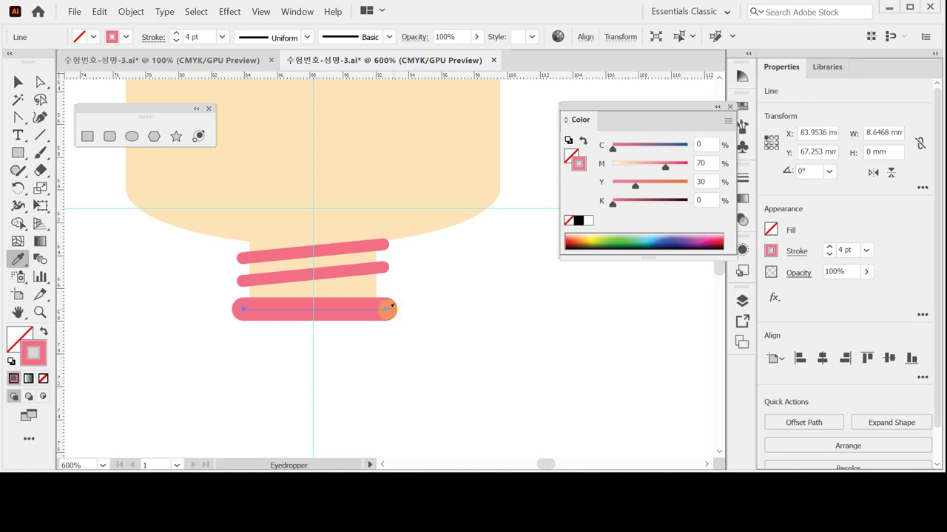
drag(387, 311, 379, 311)
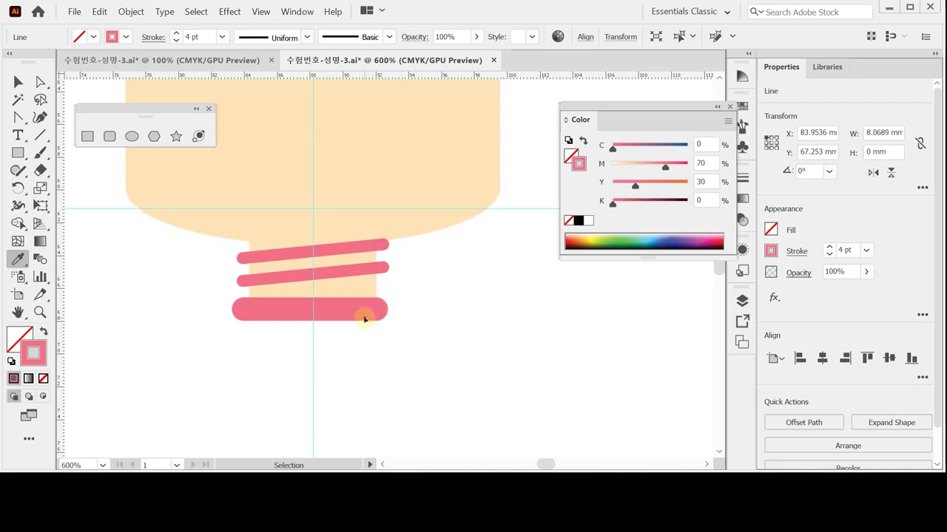
key(ctrl+shift+a)
key(v)
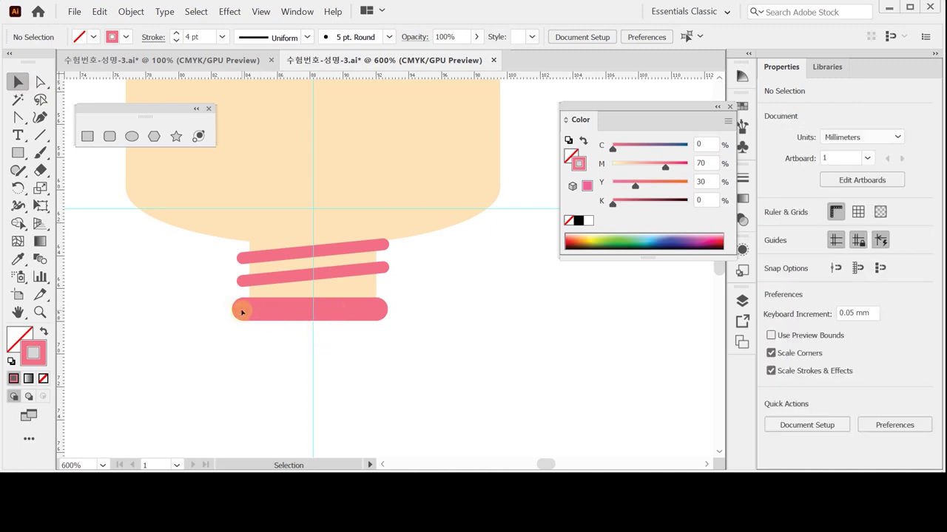
drag(221, 304, 247, 336)
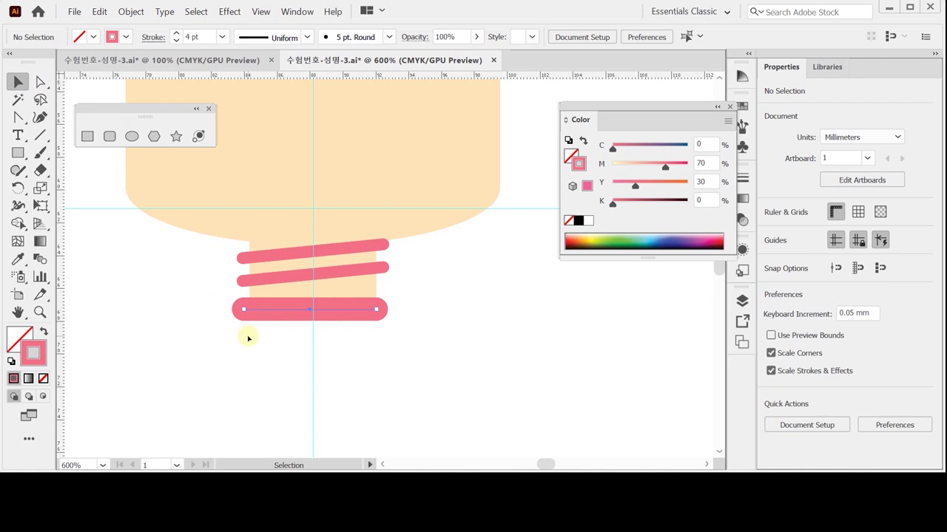
key(Right)
key(Right)
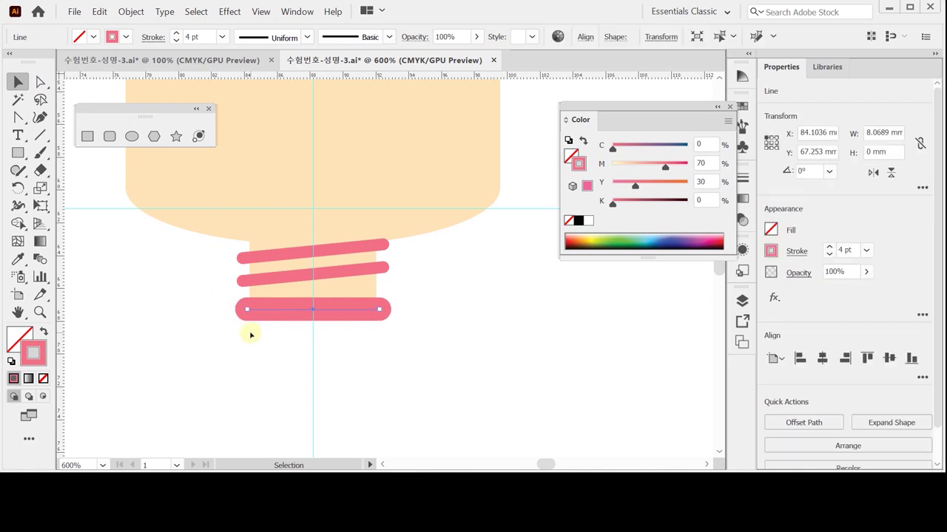
Step: Shorten the bottom line to about 7.9 mm by moving its left end inward, and save the document
key(a)
key(ctrl+s)
click(246, 312)
drag(246, 312, 247, 313)
key(Left)
key(Right)
key(a)
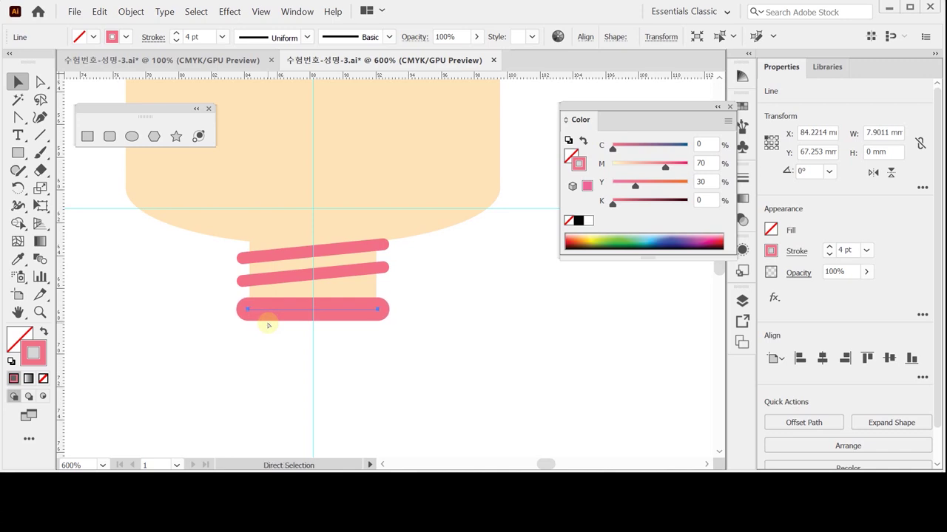
key(v)
key(ctrl+s)
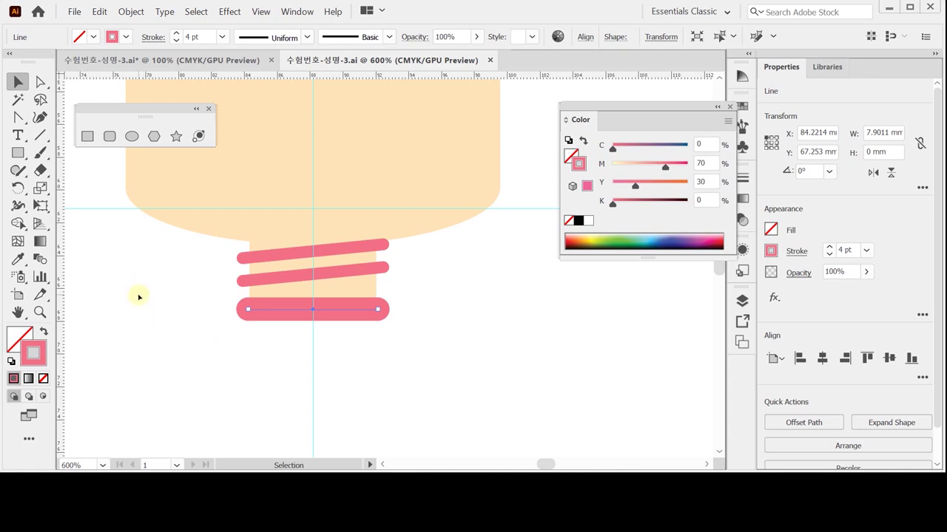
Step: Convert the bottom line's stroke to a filled shape with Outline Stroke and deselect it
click(130, 12)
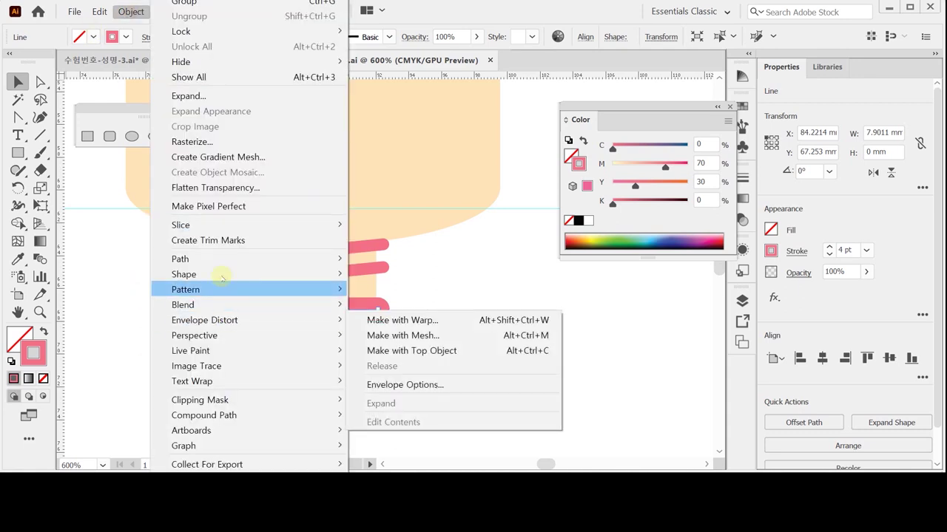
mouse_move(336, 259)
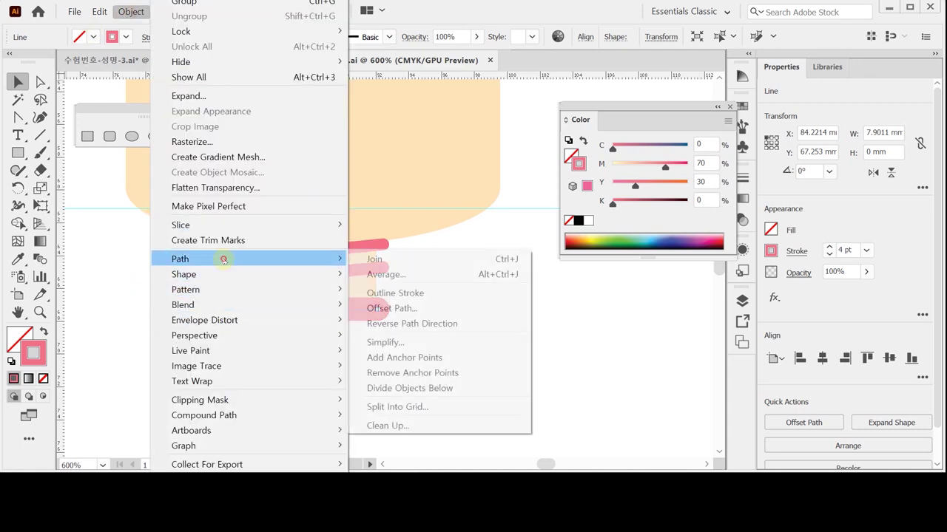
click(414, 293)
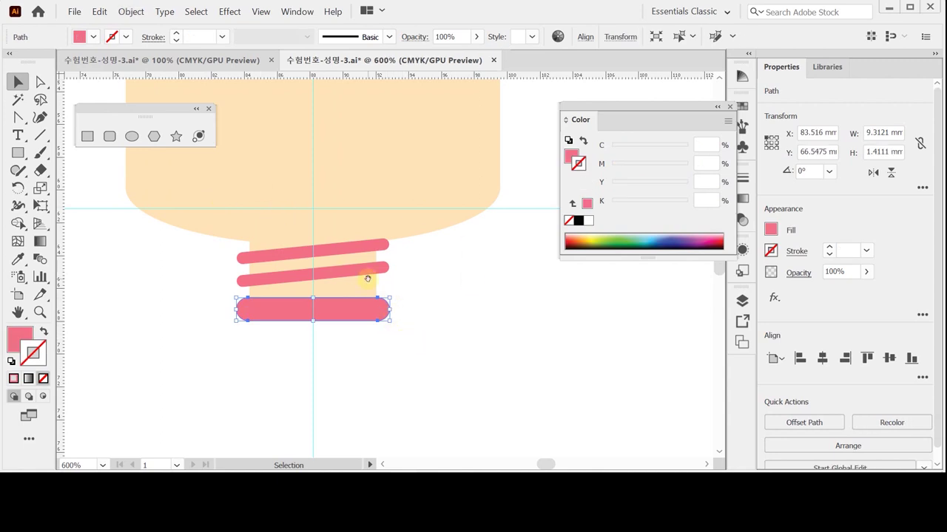
click(364, 383)
Step: Draw a closed white crescent without stroke, about 19.6 mm wide and 3.2 mm high, across the tube's lower body with the Pen tool
scroll(364, 383, up, 3)
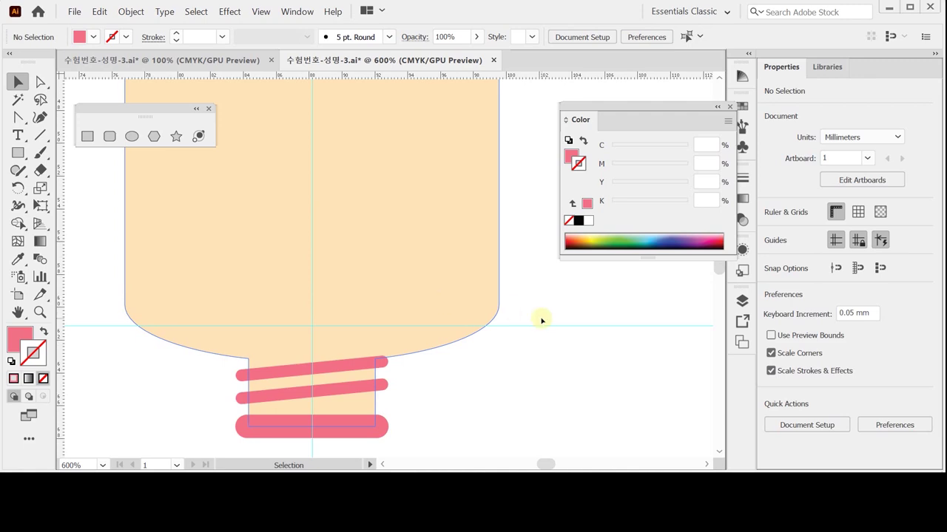
click(17, 117)
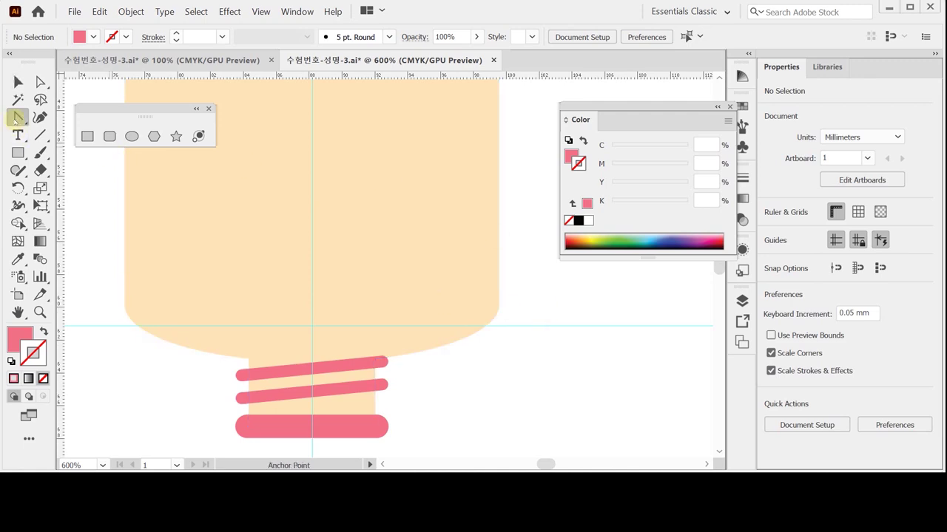
drag(18, 118, 56, 117)
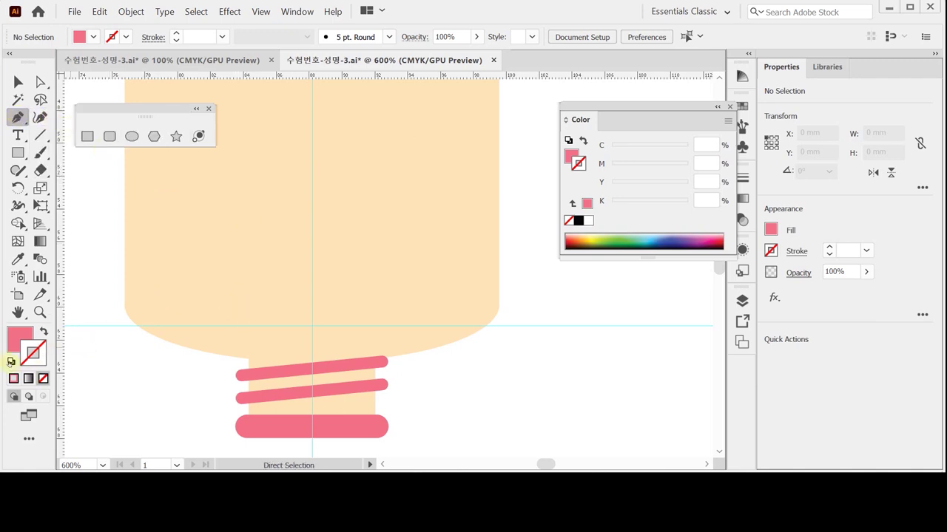
click(11, 362)
click(42, 379)
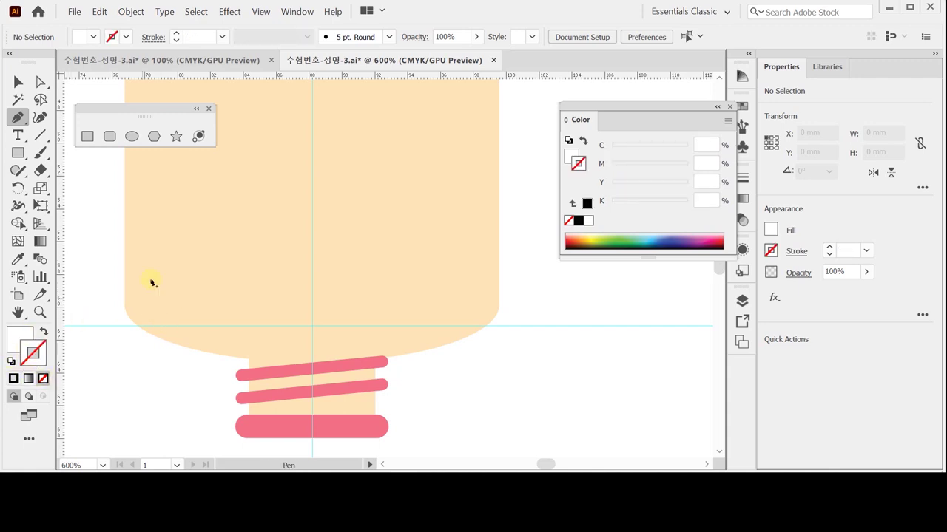
click(144, 306)
click(311, 285)
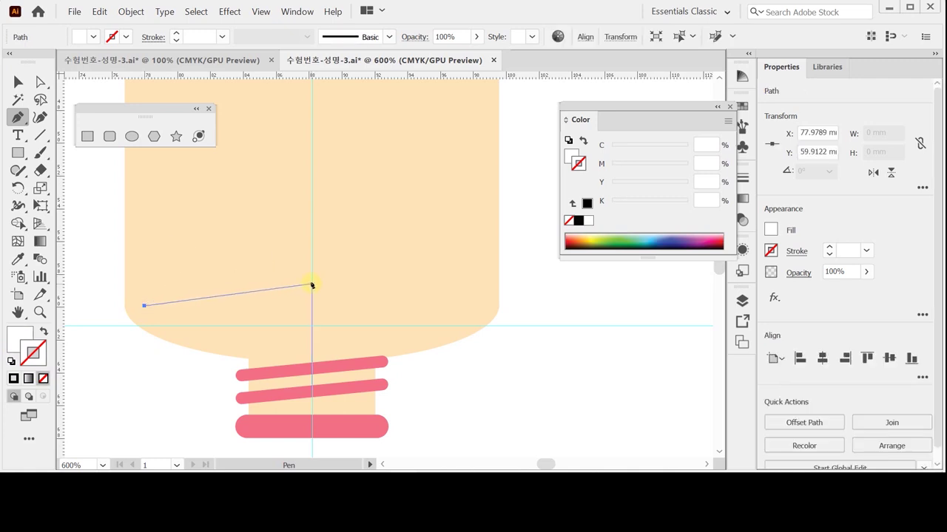
drag(311, 284, 400, 285)
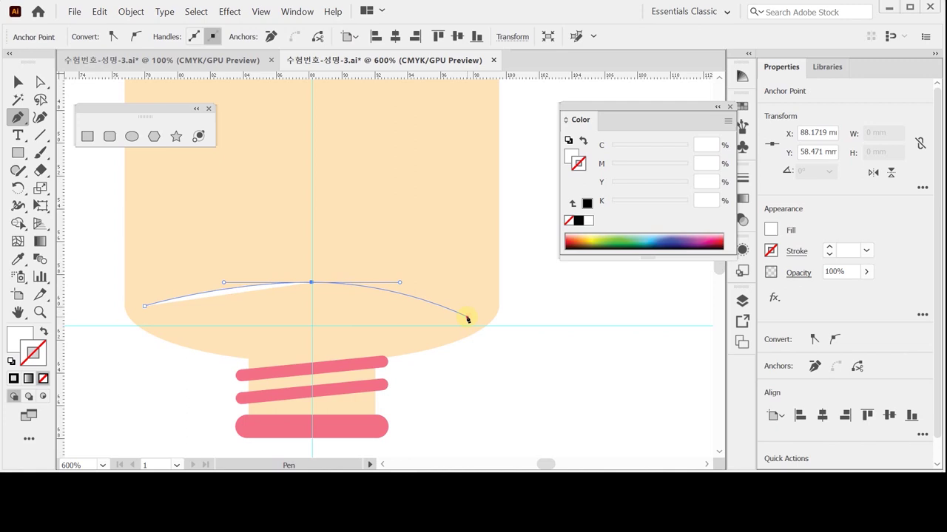
click(467, 317)
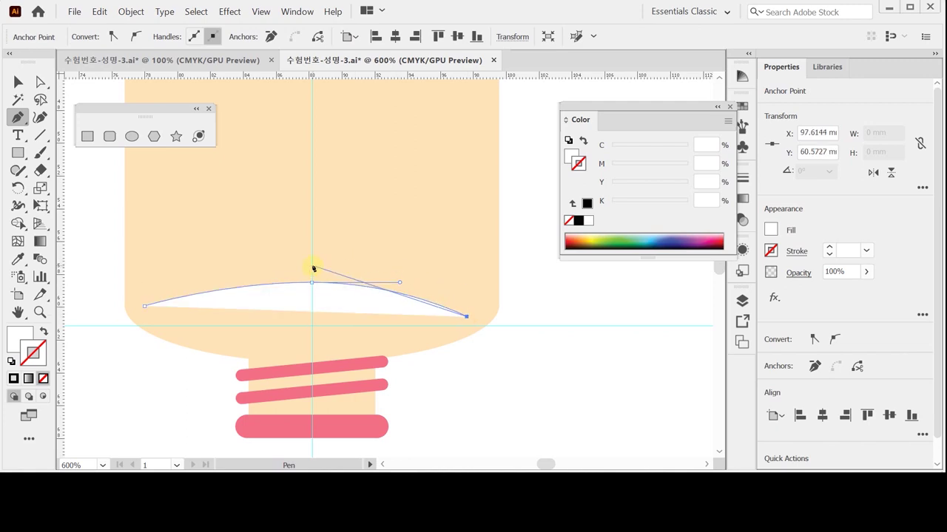
drag(313, 264, 209, 269)
click(145, 307)
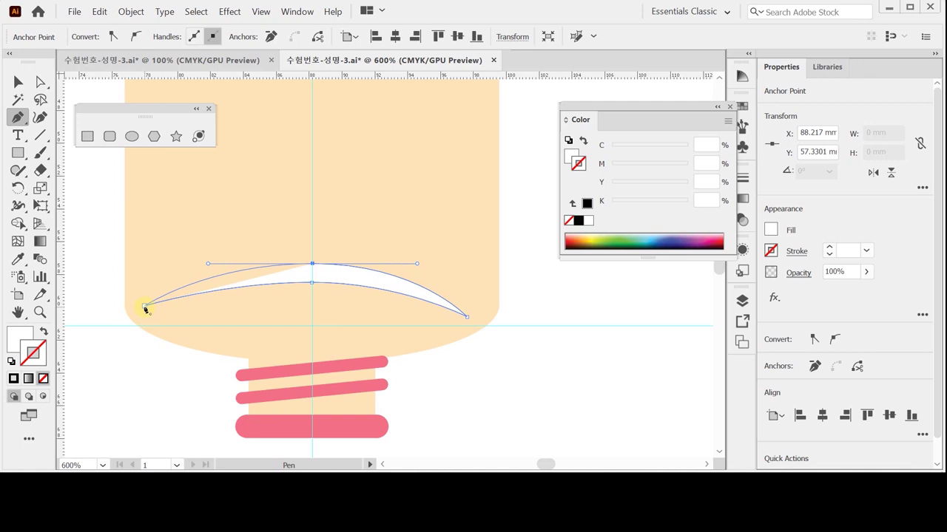
click(145, 307)
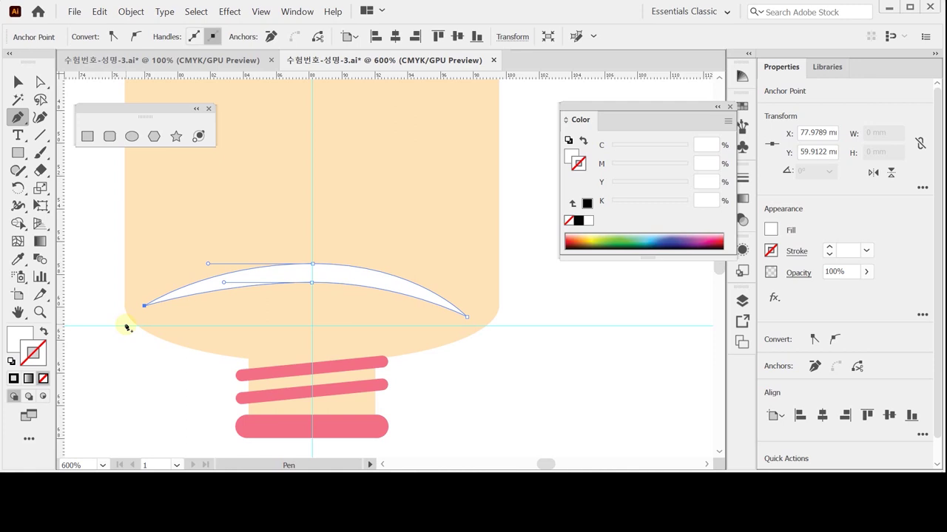
Step: Nudge the white crescent's right tip slightly upward and save the document
key(ctrl+shift+a)
ctrl+alt+click(371, 274)
ctrl+alt+click(369, 258)
ctrl+alt+click(417, 211)
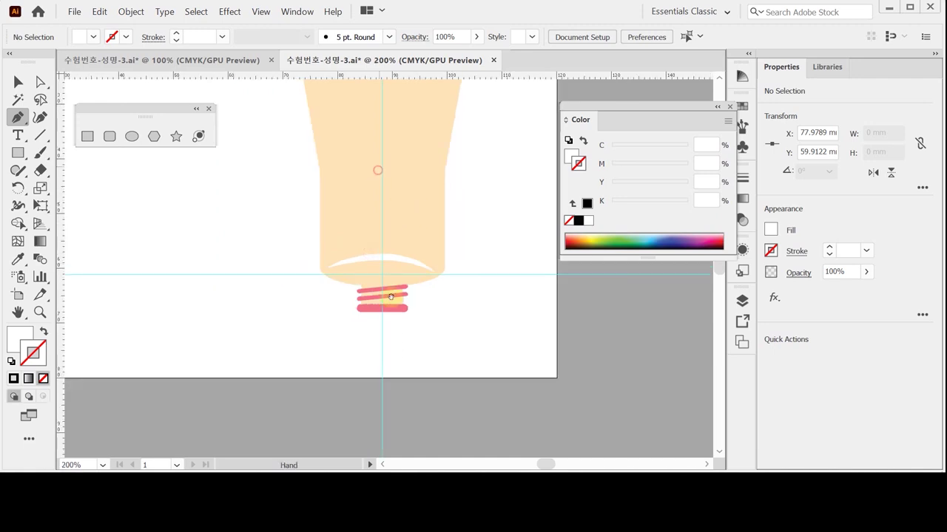
drag(360, 153, 372, 323)
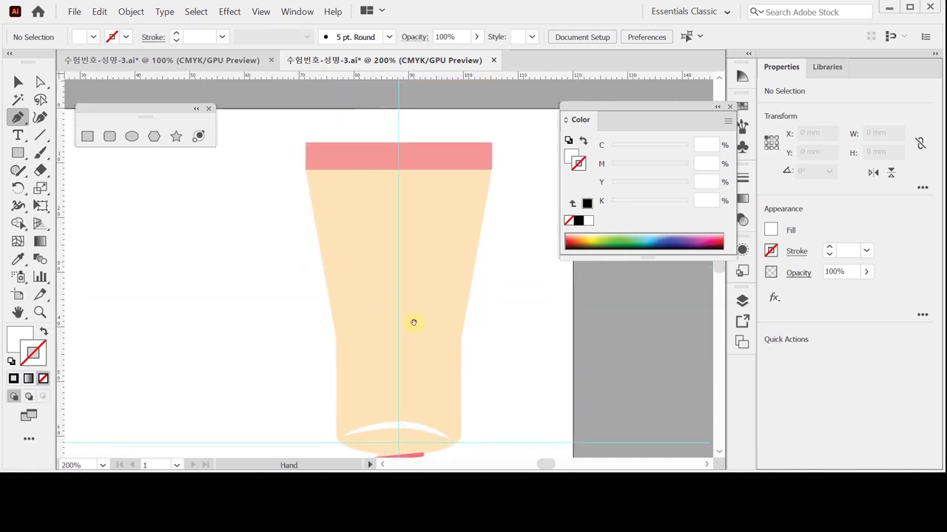
ctrl+click(450, 441)
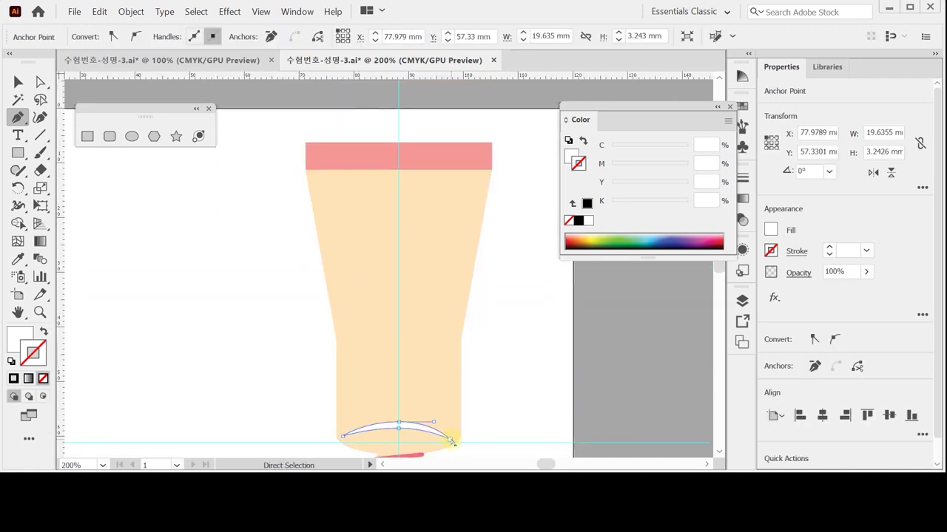
ctrl+click(492, 411)
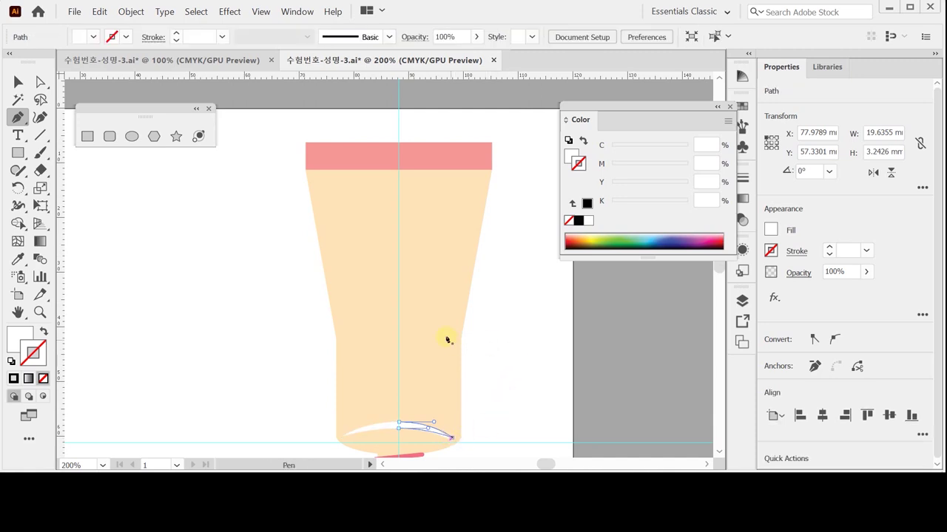
key(ctrl+shift+a)
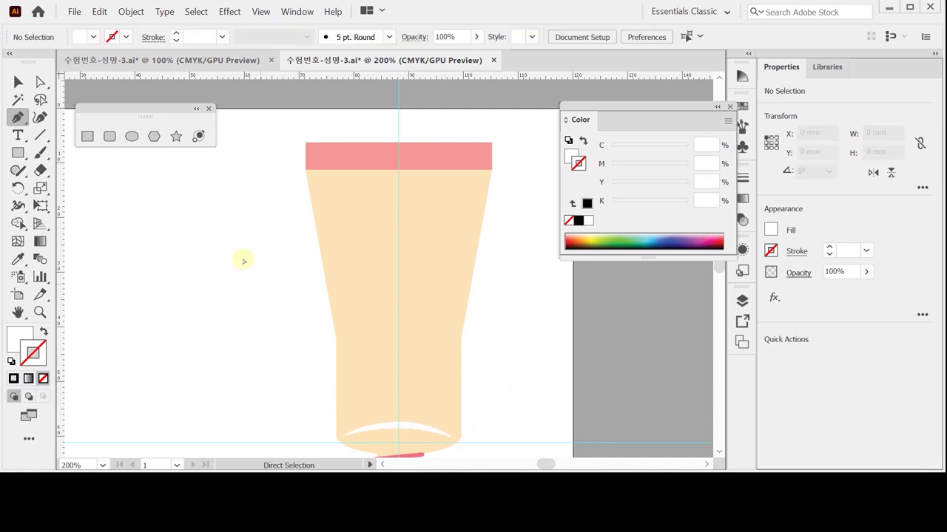
key(ctrl+s)
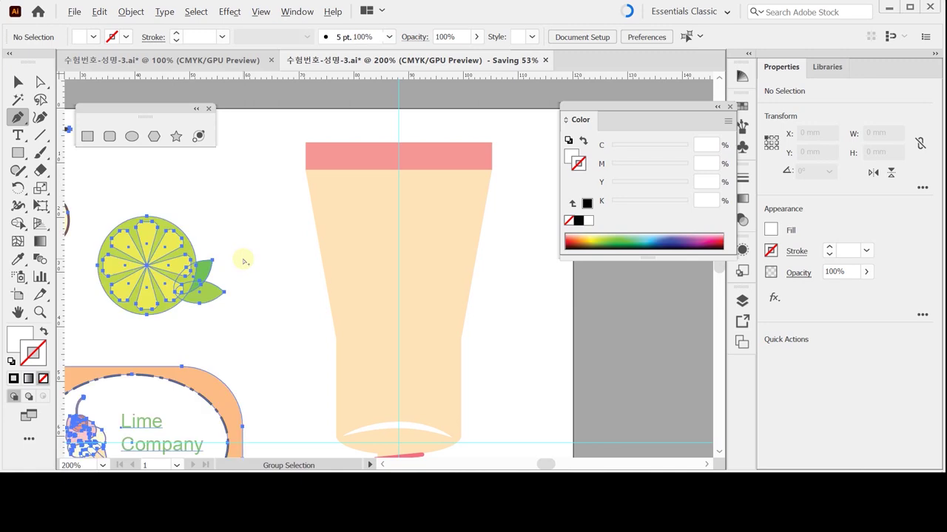
Step: Show all the hidden artwork again and deselect it
key(ctrl+a)
click(17, 82)
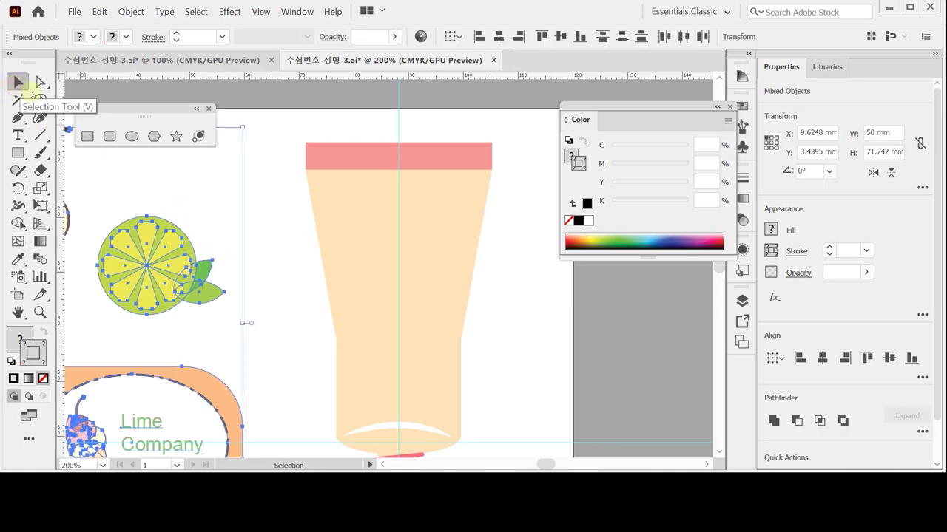
click(223, 207)
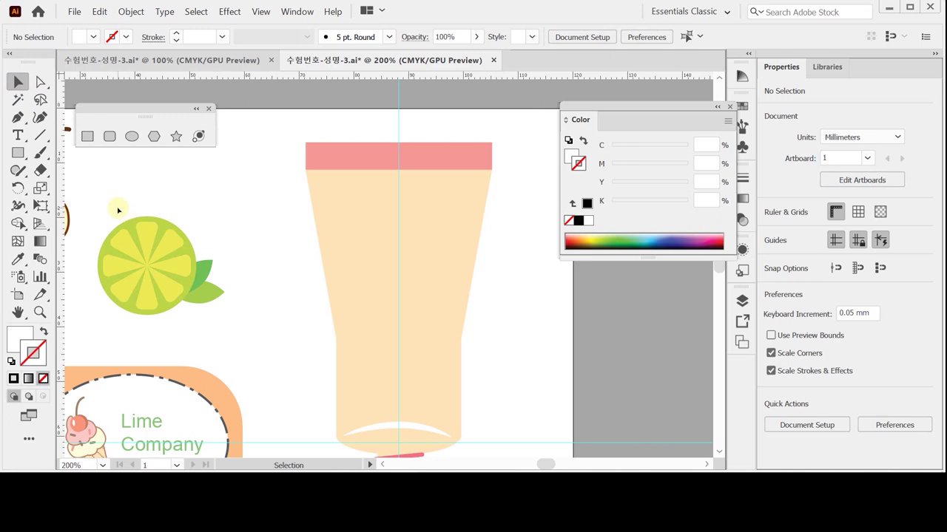
Step: Copy the lime with its leaves and paste it on the empty canvas beyond the artboard's right edge
drag(112, 205, 208, 319)
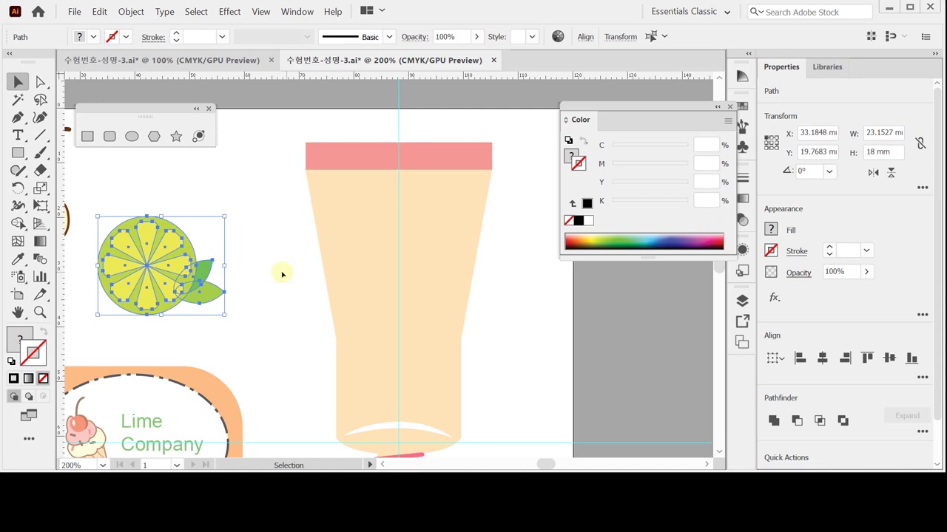
key(ctrl+=)
drag(507, 271, 287, 296)
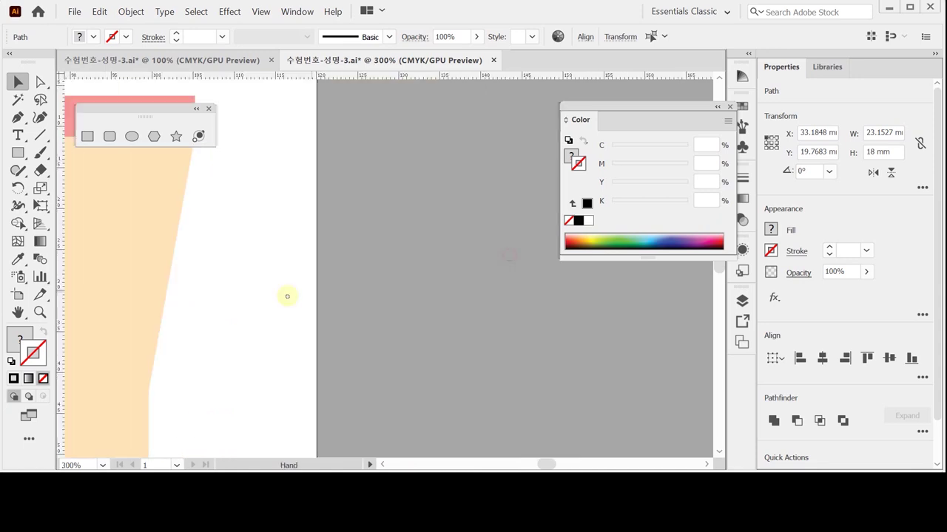
scroll(295, 281, right, 5)
drag(296, 261, 288, 246)
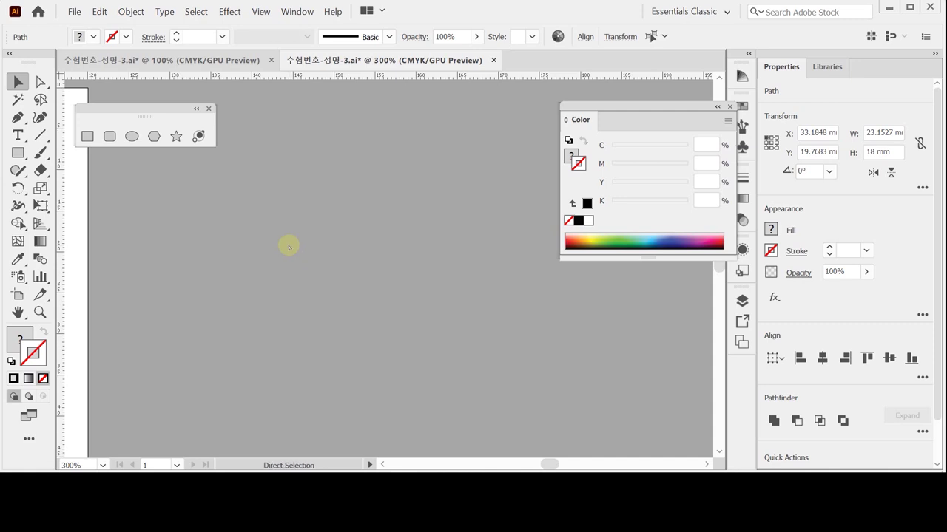
key(ctrl+v)
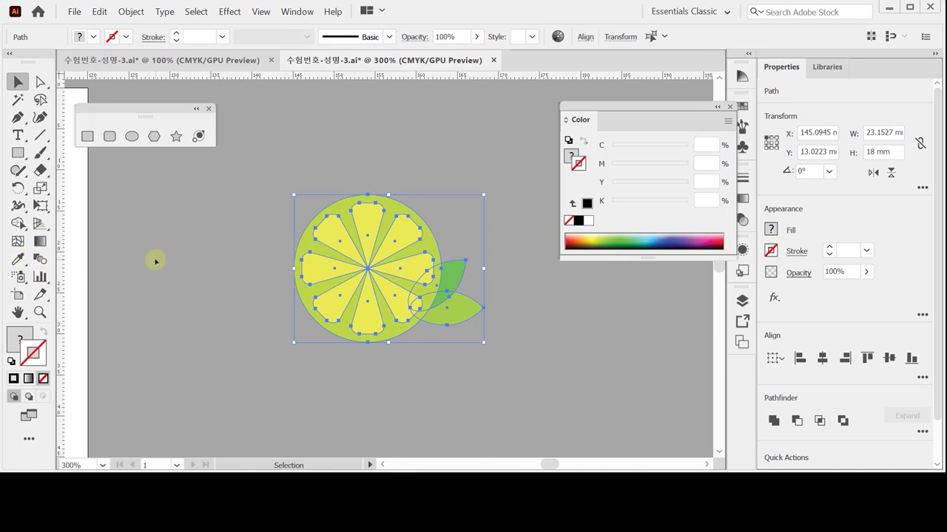
Step: Duplicate the whole pasted lime diagonally, placing the copy about 18.7 mm to the right and 15.7 mm higher
drag(318, 305, 266, 257)
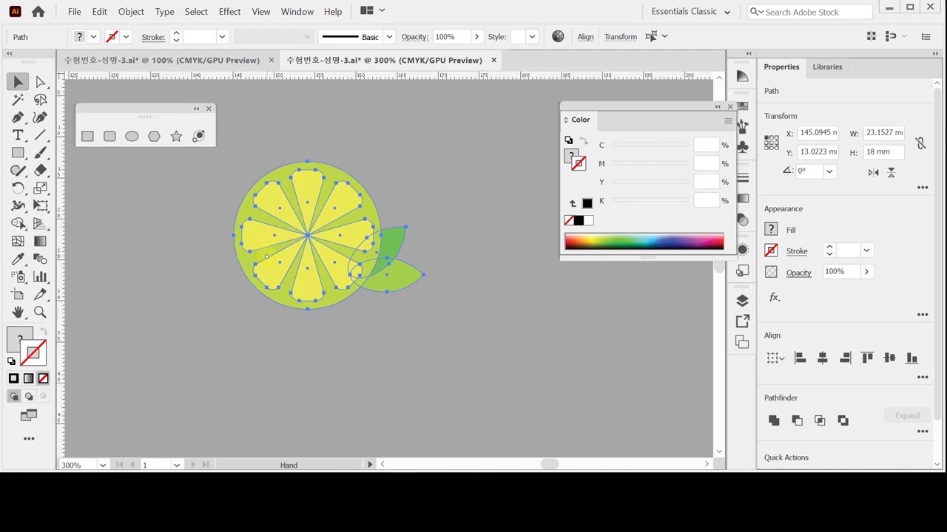
drag(289, 258, 243, 355)
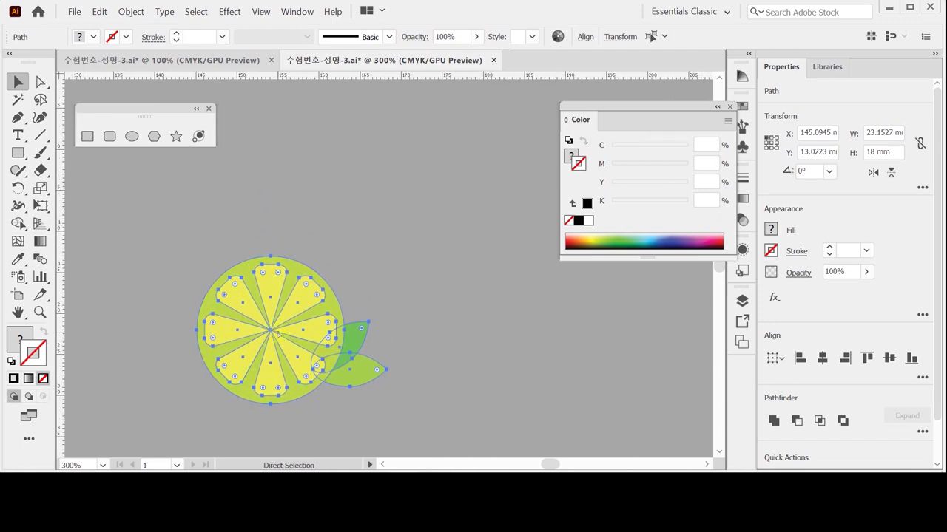
click(412, 300)
click(311, 339)
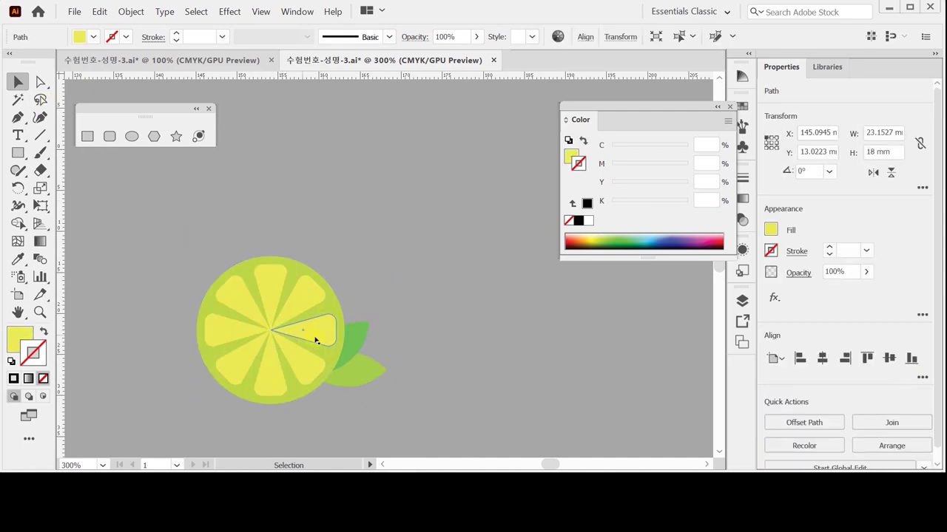
drag(190, 253, 386, 412)
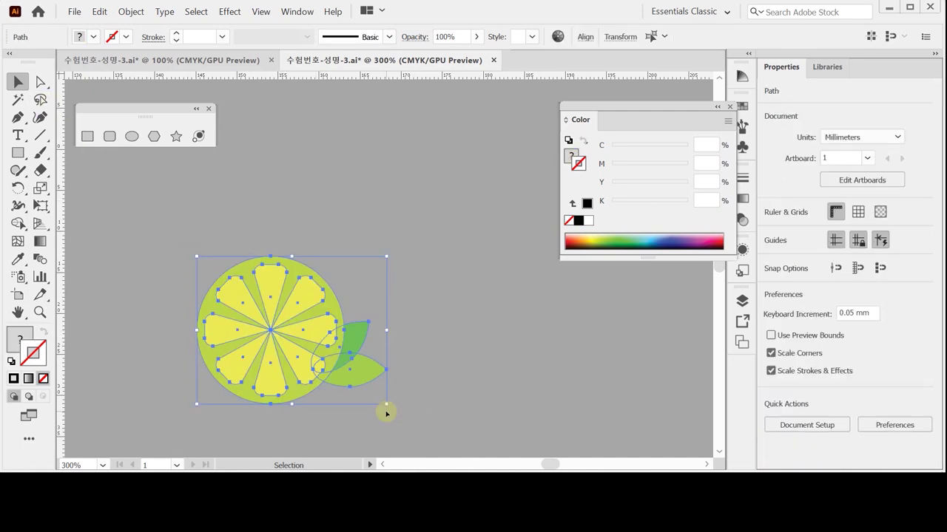
drag(301, 334, 453, 206)
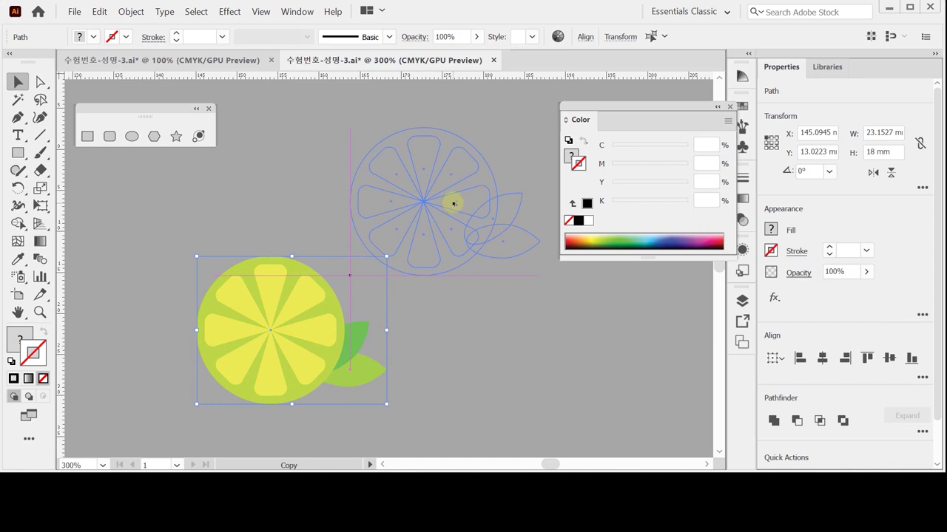
drag(454, 203, 454, 203)
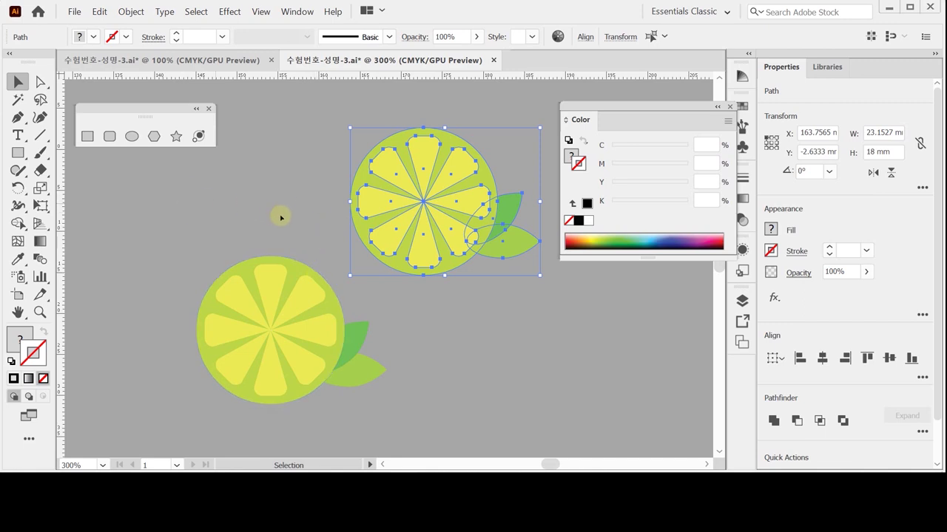
drag(146, 89, 546, 429)
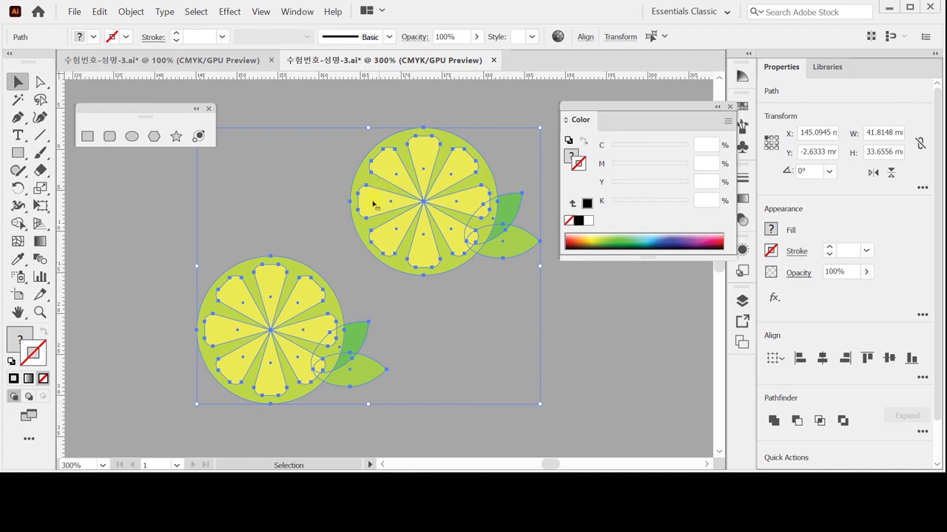
click(306, 214)
Step: Draw a rectangle about 47.8 by 42.9 mm around both pasted limes, remove its fill, and nudge it slightly upward
click(88, 136)
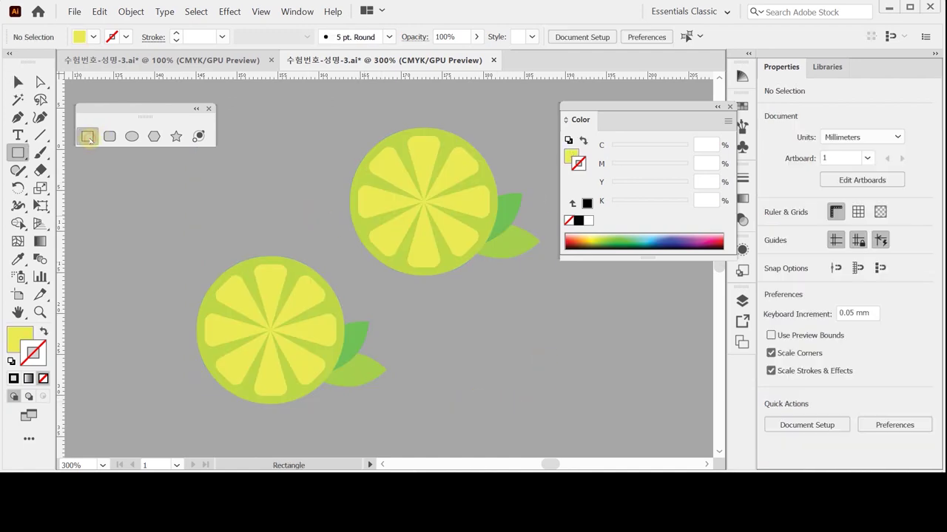
key(ctrl+minus)
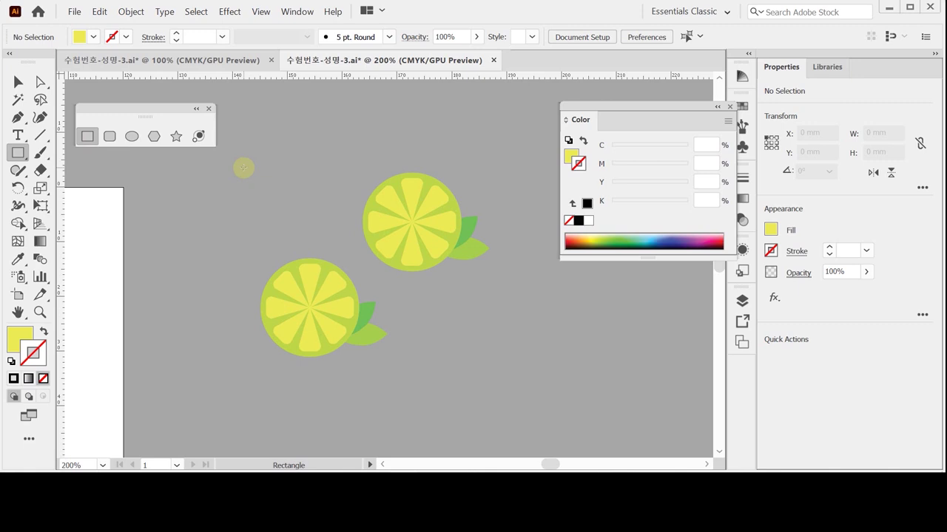
drag(238, 159, 499, 393)
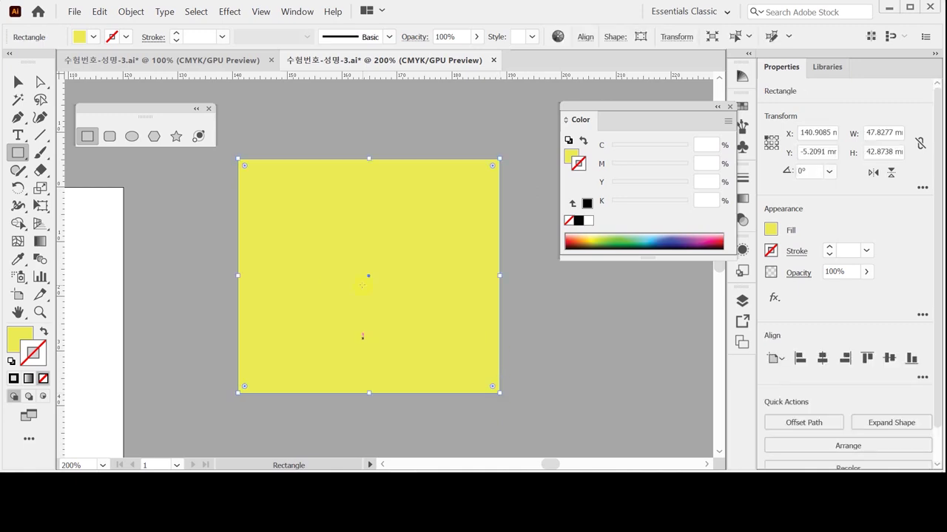
click(571, 157)
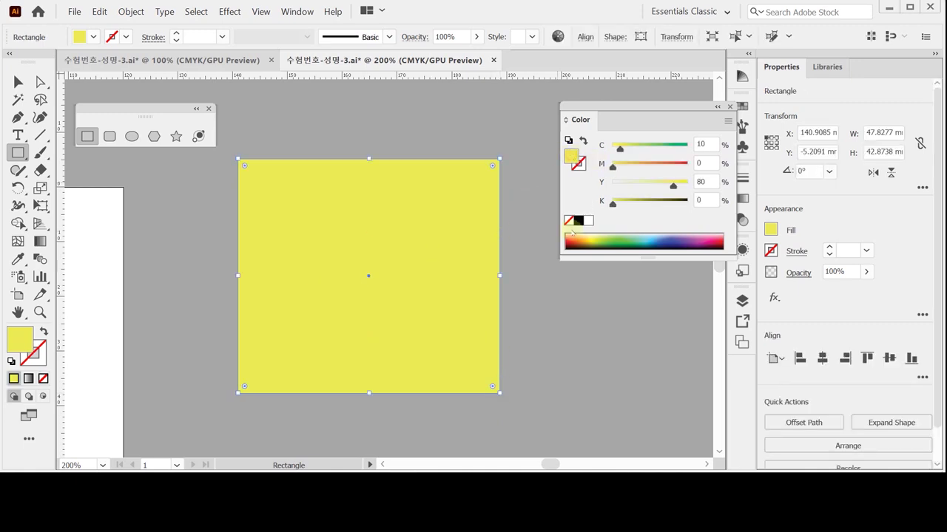
click(568, 220)
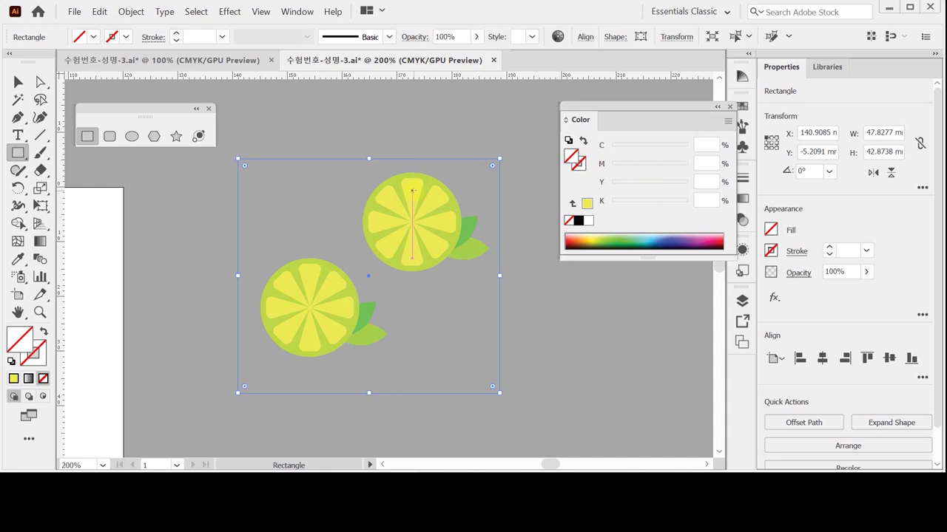
key(Up)
key(Up)
key(Up)
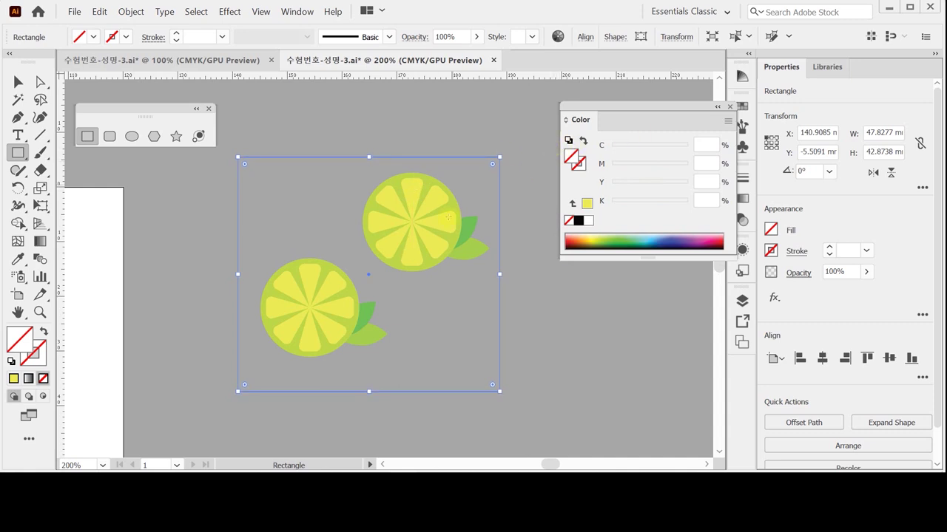
Step: Centre the two limes and the unfilled rectangle on each other horizontally and vertically, then deselect them
click(18, 81)
click(260, 191)
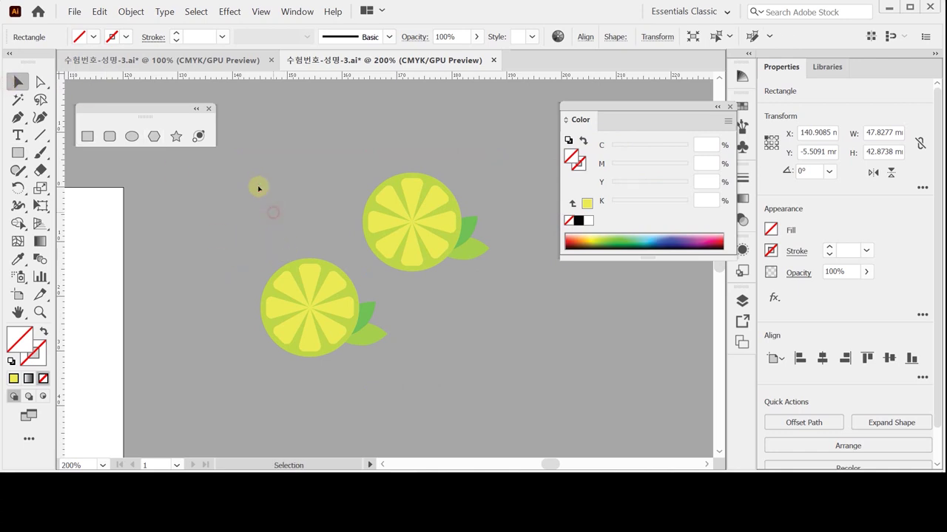
drag(253, 176, 491, 372)
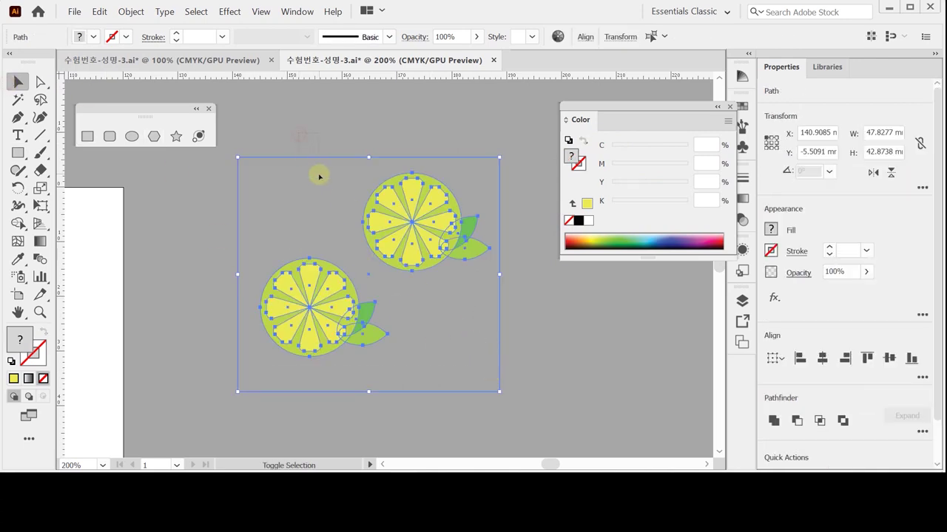
key(a)
key(v)
drag(260, 116, 450, 366)
click(821, 358)
click(889, 358)
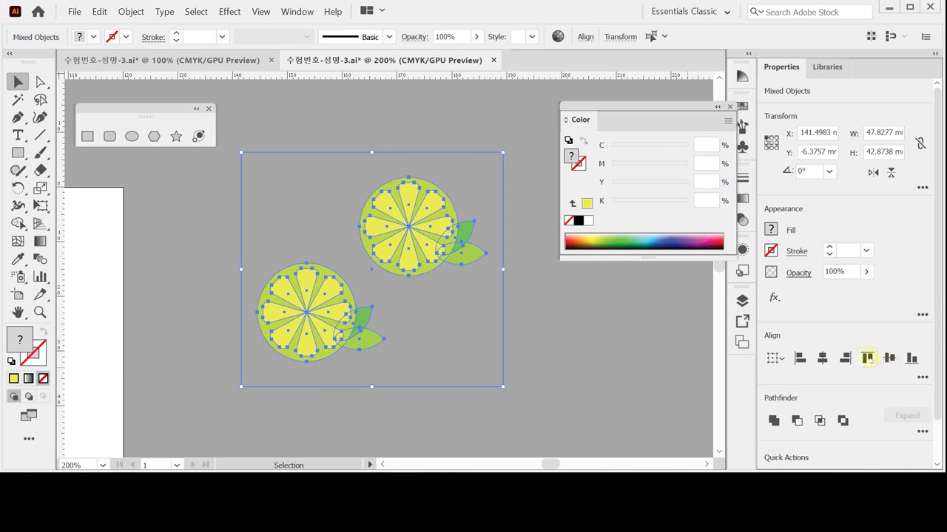
click(592, 390)
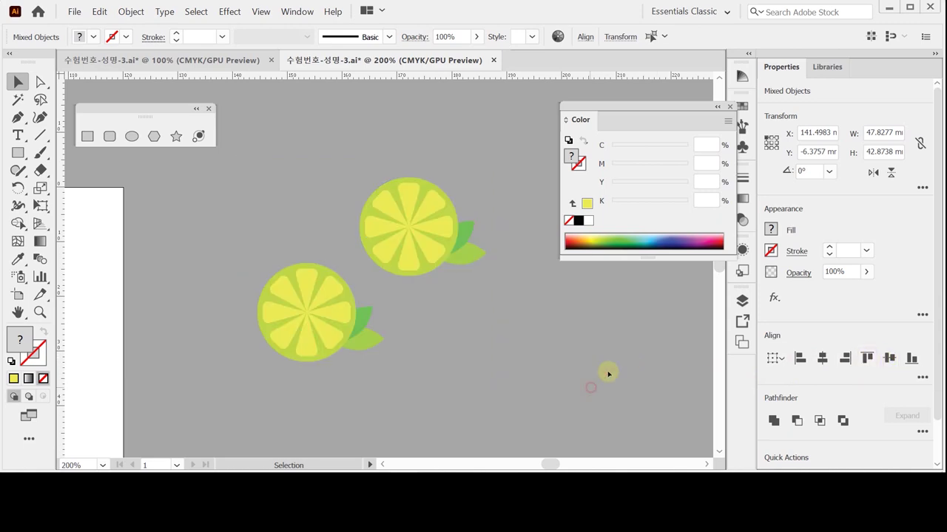
Step: Make a new pattern from the two limes together with their unfilled bounding rectangle
click(474, 367)
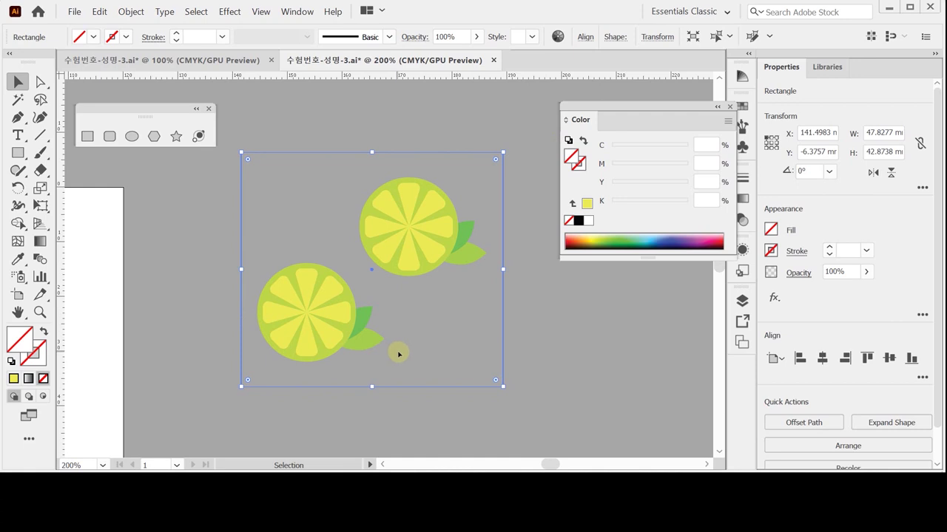
drag(220, 154, 463, 368)
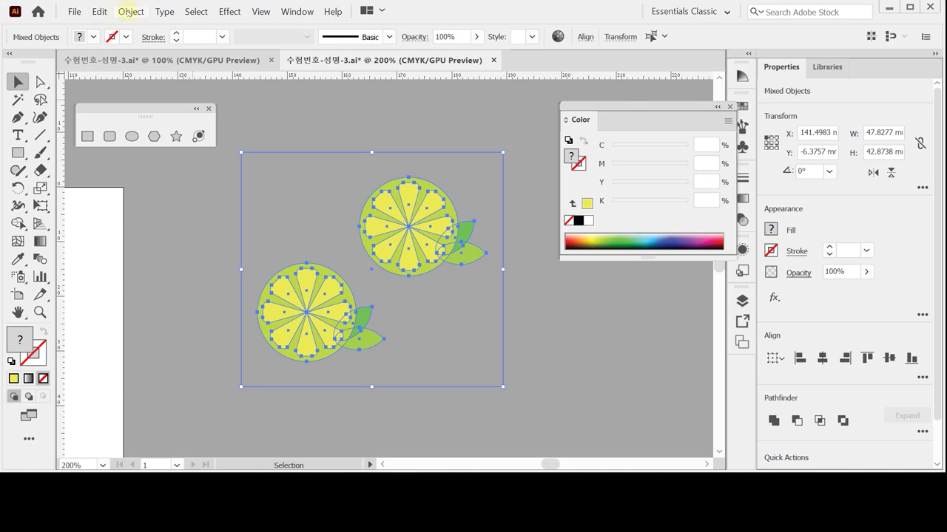
click(128, 11)
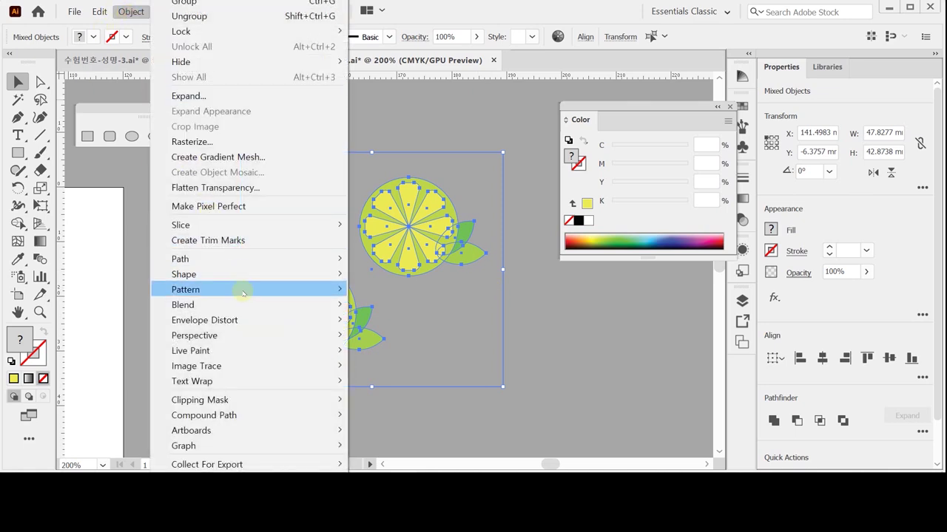
mouse_move(243, 293)
click(376, 290)
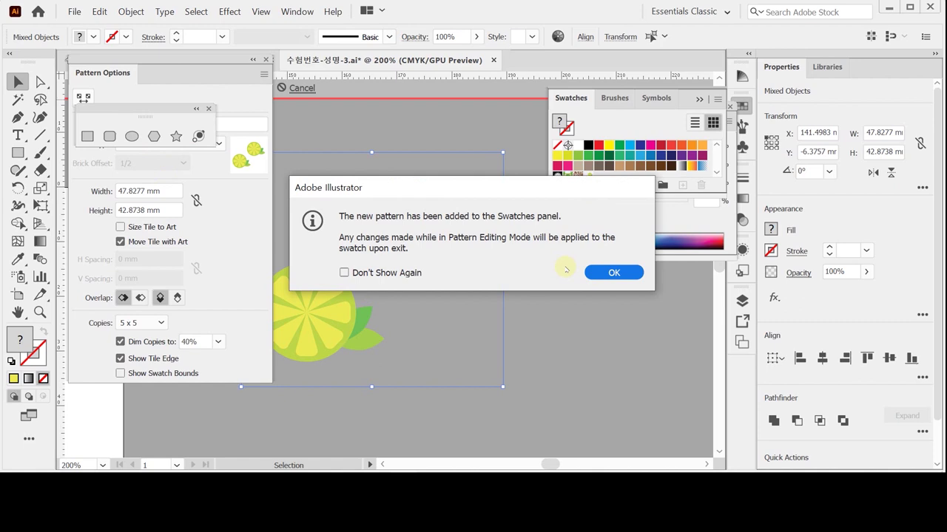
click(614, 273)
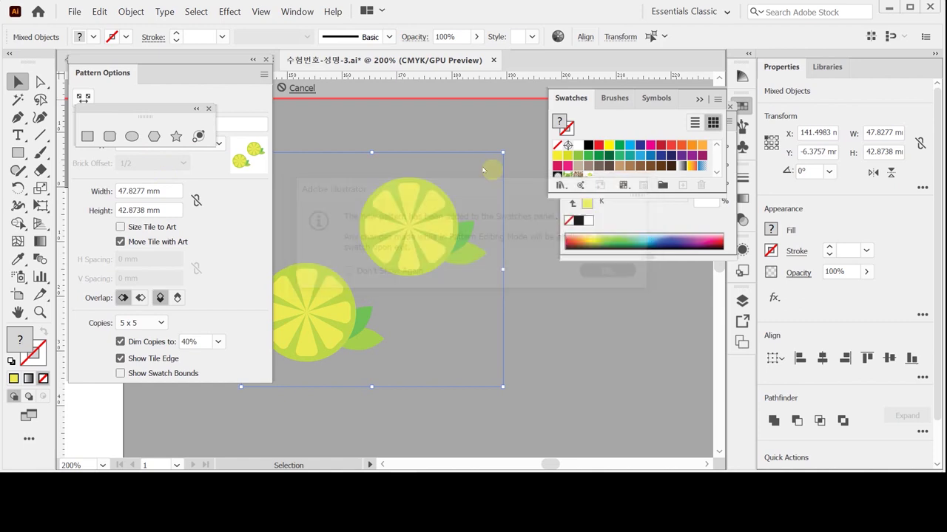
Step: Name the new pattern 라임 and finish pattern editing
drag(147, 67, 163, 153)
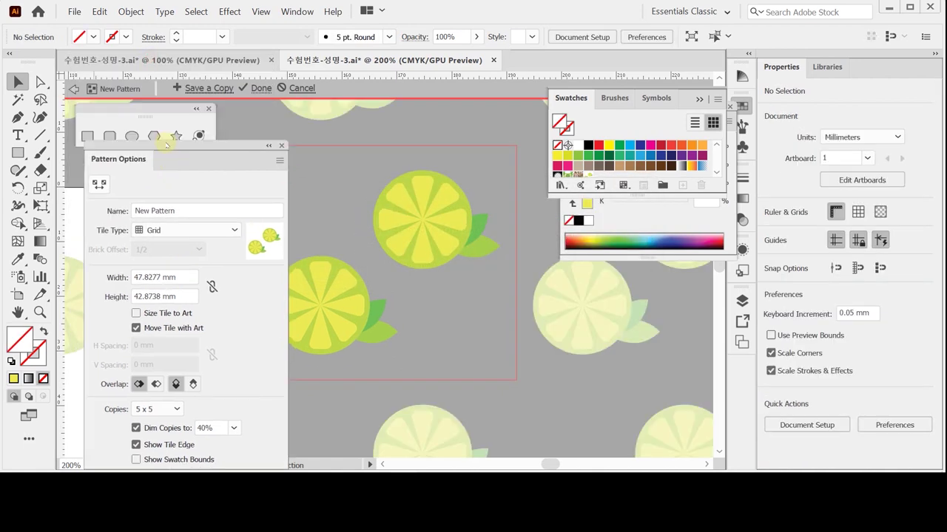
double_click(190, 210)
drag(117, 212, 90, 213)
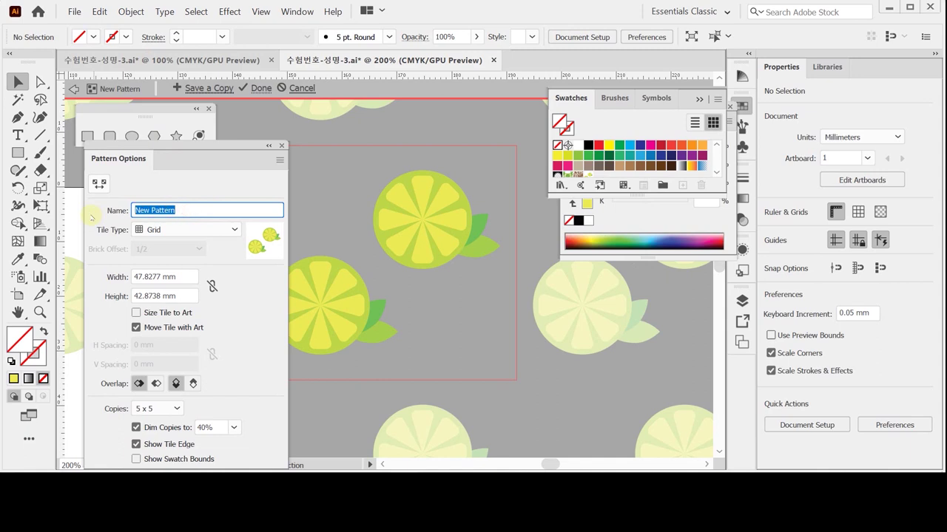
text(ㄹㅏㅣㅁ)
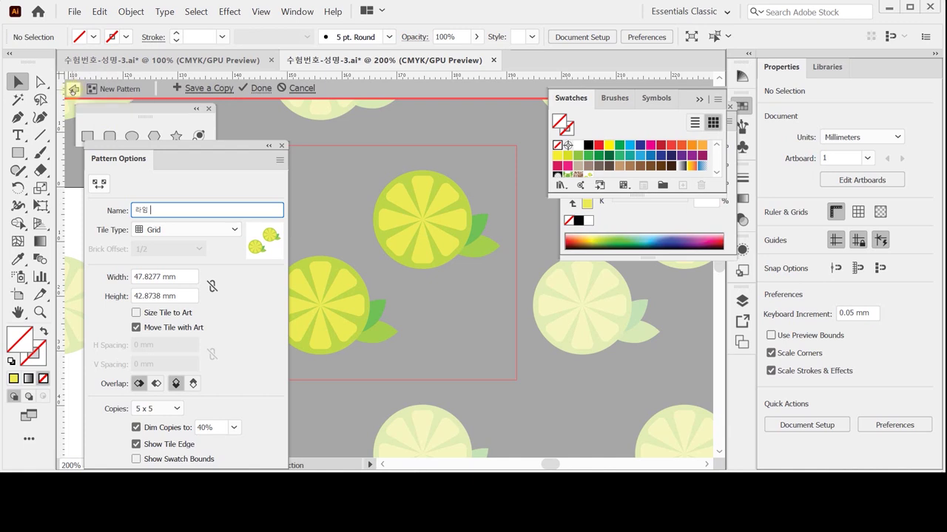
key(Return)
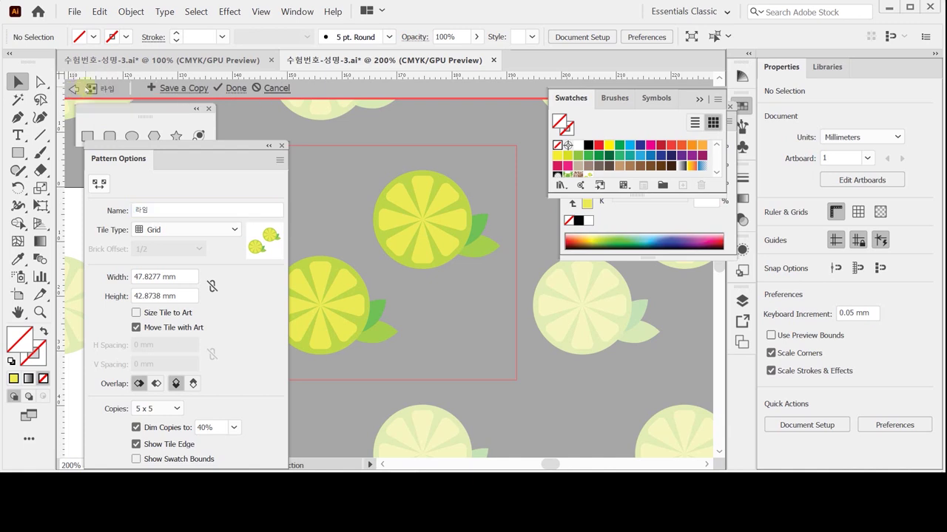
double_click(343, 141)
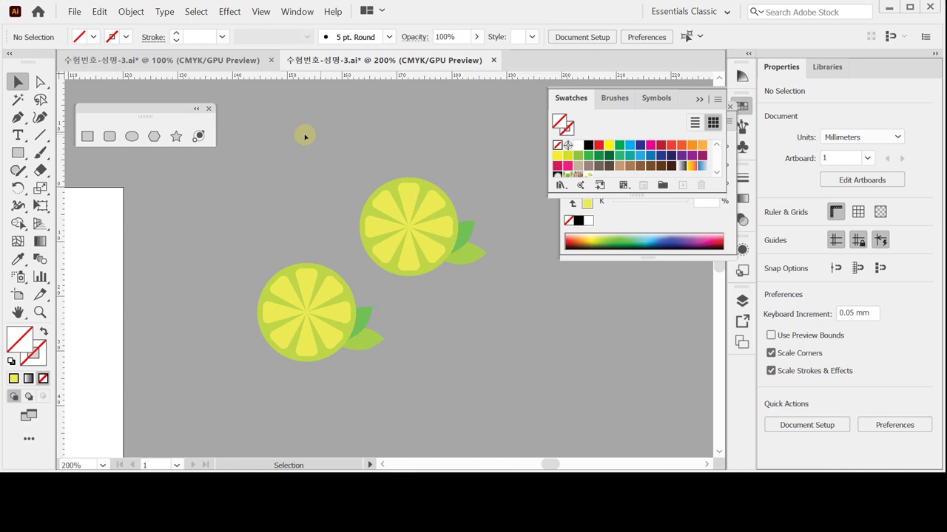
Step: Delete the two source limes and the rectangle beyond the artboard, then save the document
drag(247, 175, 418, 338)
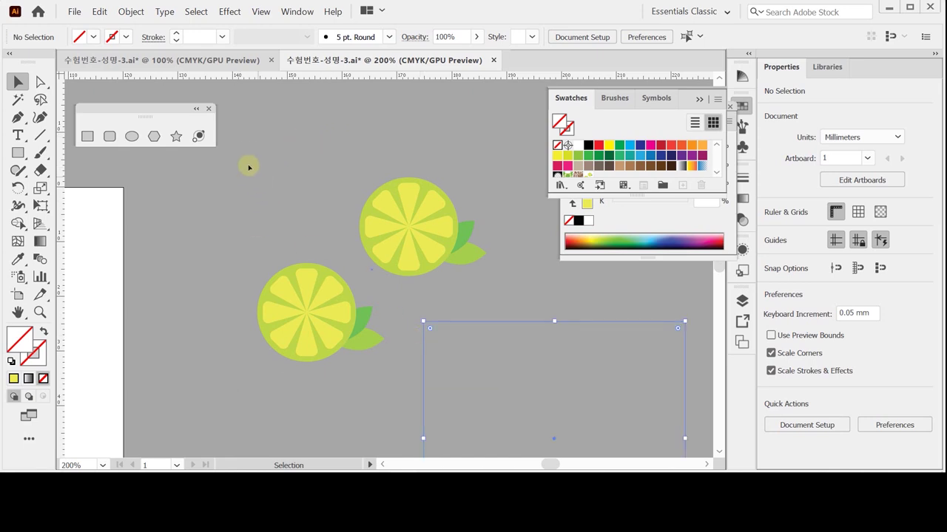
click(475, 357)
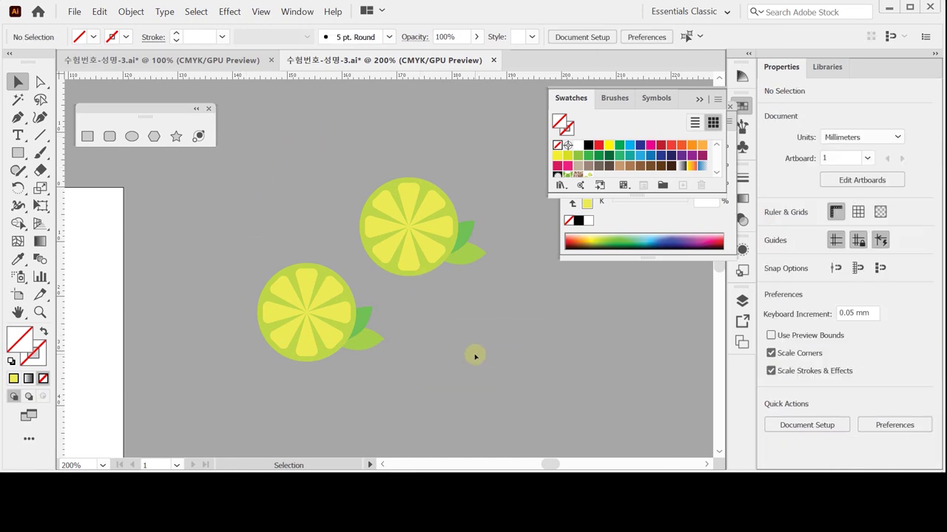
drag(269, 184, 560, 404)
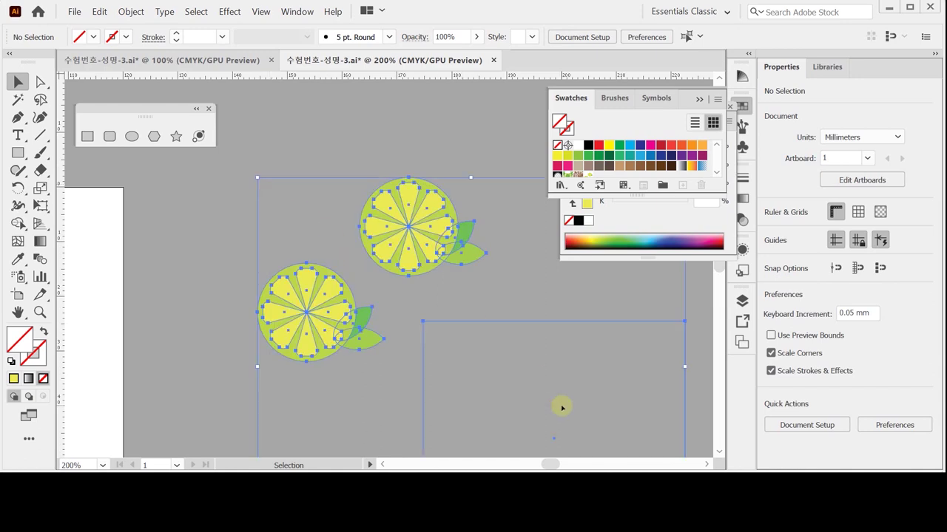
key(Delete)
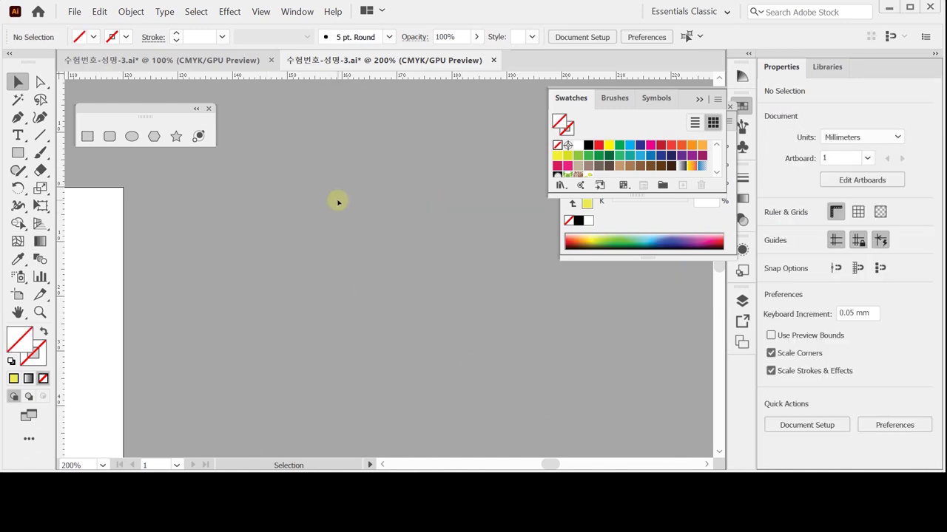
mouse_move(251, 290)
mouse_down()
mouse_move(378, 273)
mouse_move(466, 241)
mouse_up()
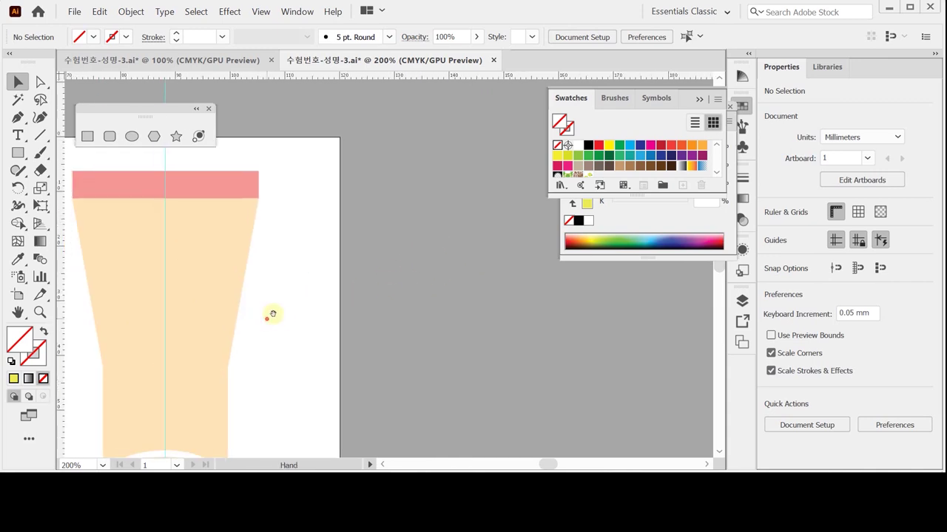
drag(267, 318, 382, 253)
drag(320, 278, 330, 283)
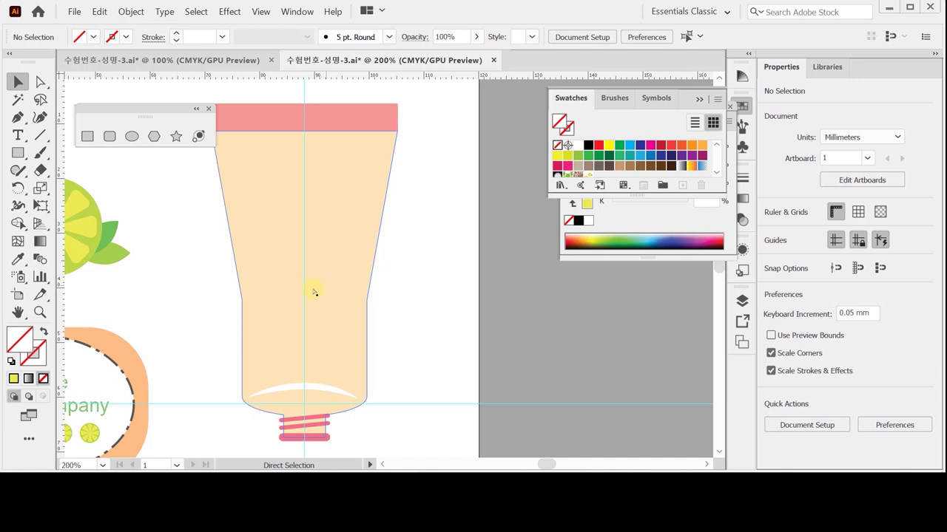
key(ctrl+s)
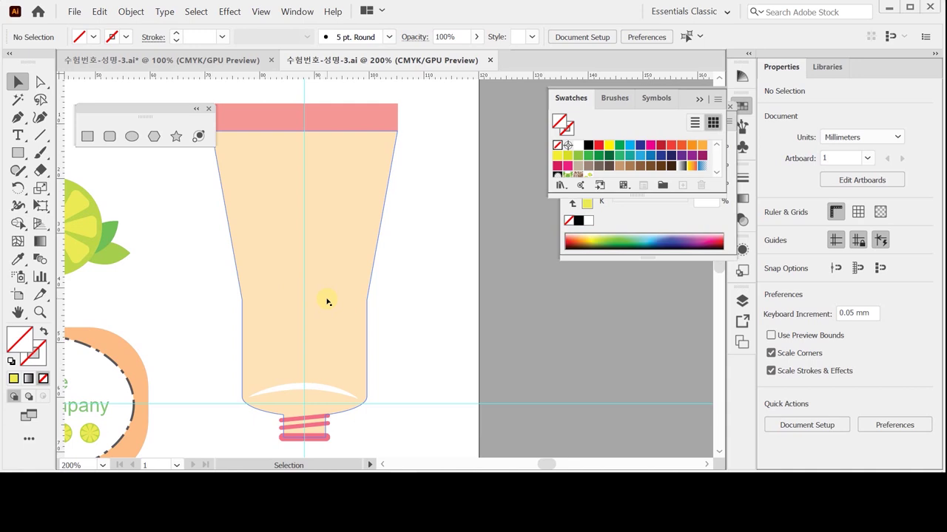
Step: Copy the tube body, paste it directly in front, and fill the copy with the lime pattern swatch
click(327, 300)
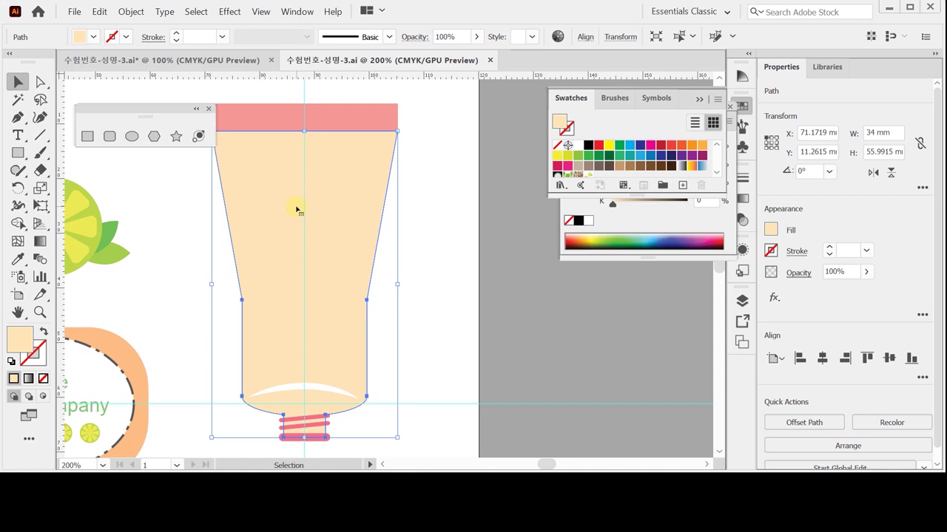
key(ctrl)
key(ctrl+z)
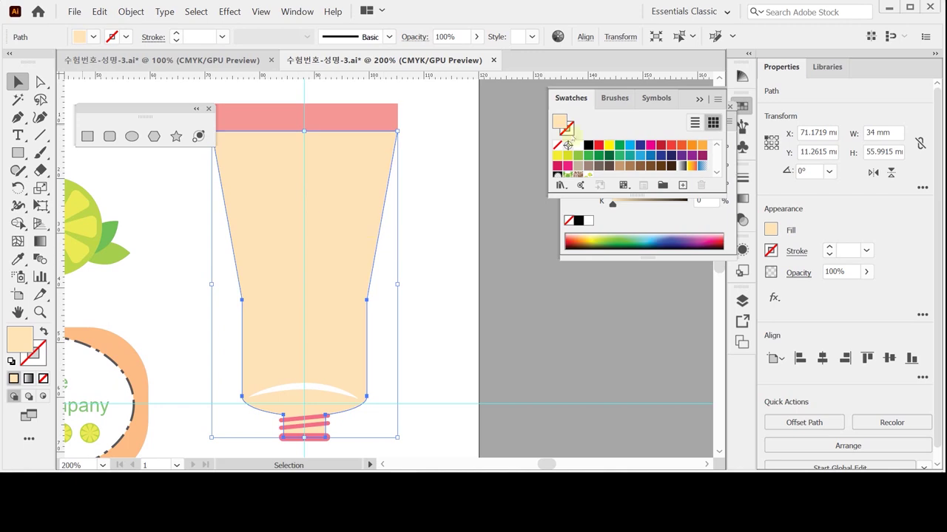
drag(629, 195, 629, 220)
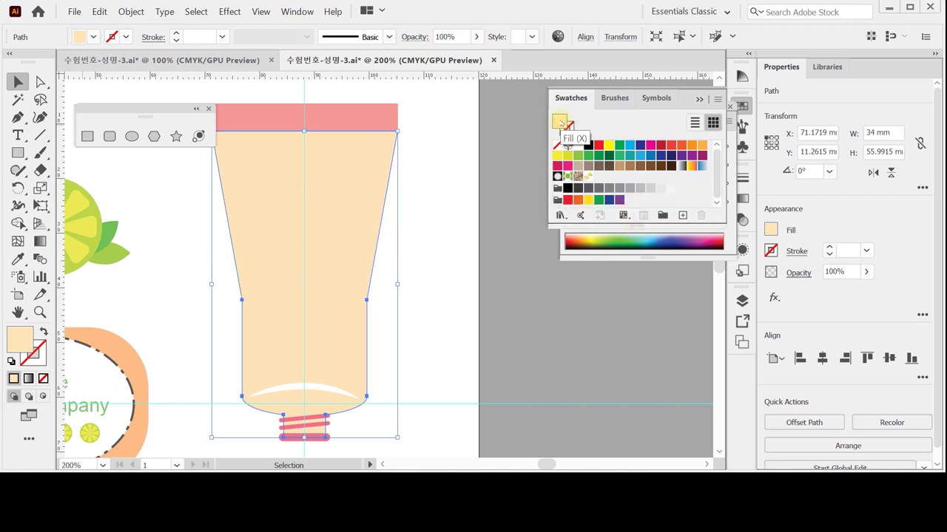
click(585, 179)
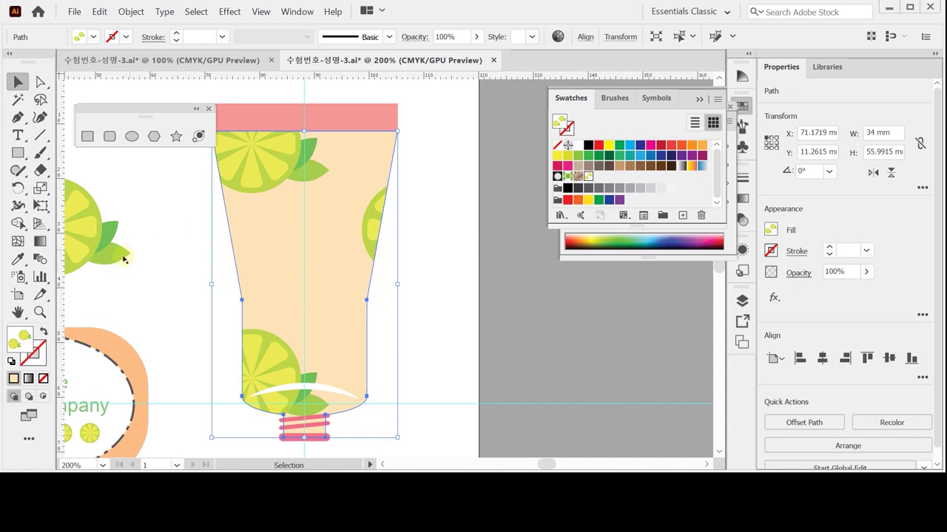
Step: Scale only the lime pattern inside the tube body copy uniformly to 30%, leaving the object itself untransformed
drag(192, 262, 268, 262)
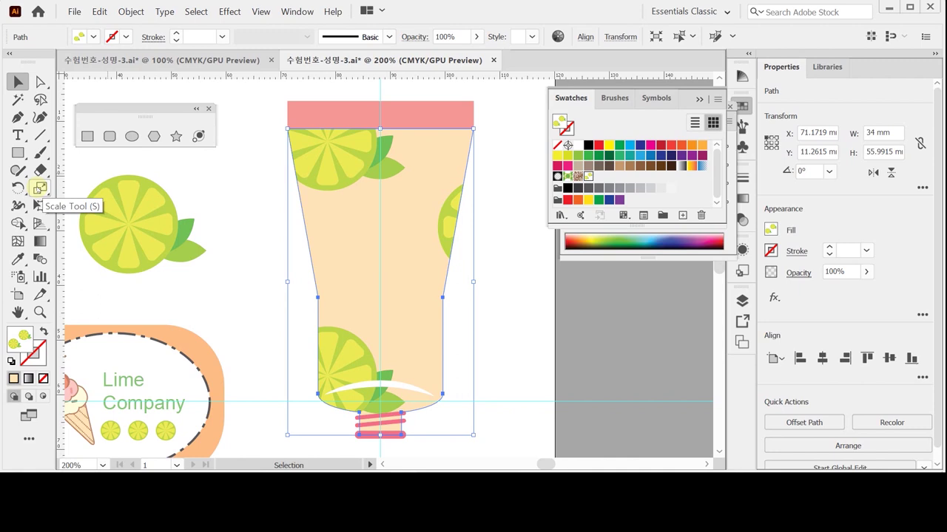
double_click(39, 188)
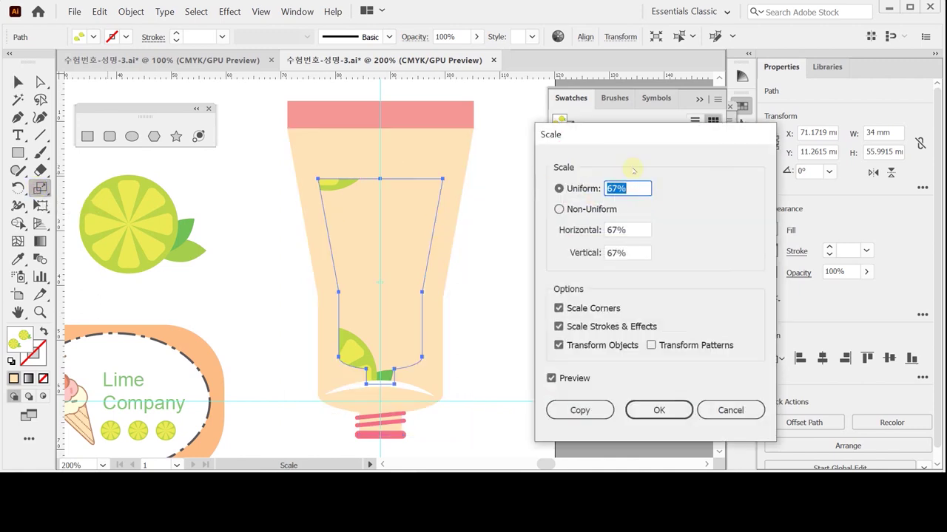
drag(574, 136, 546, 135)
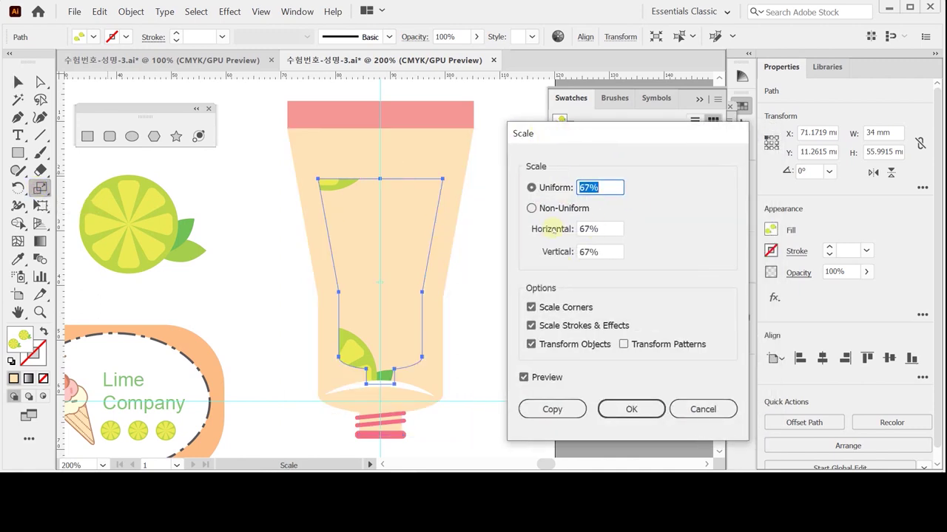
text(30)
click(551, 345)
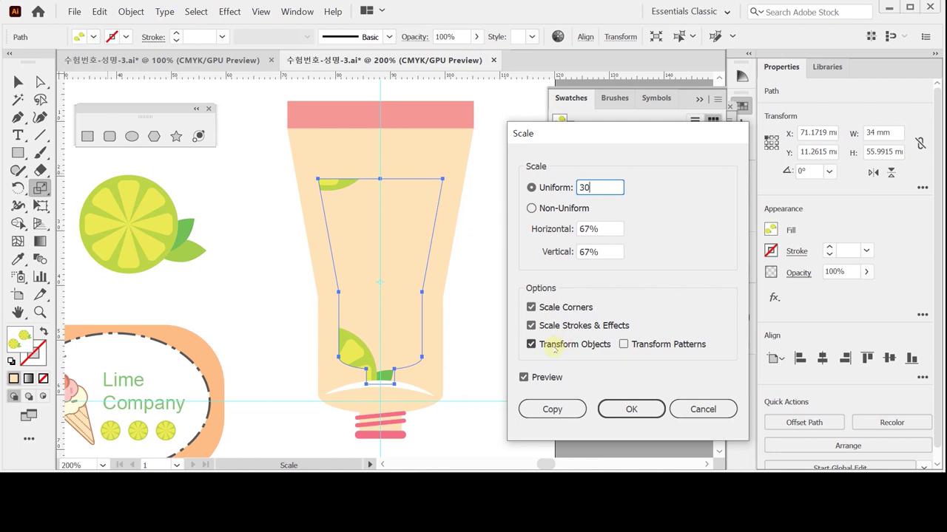
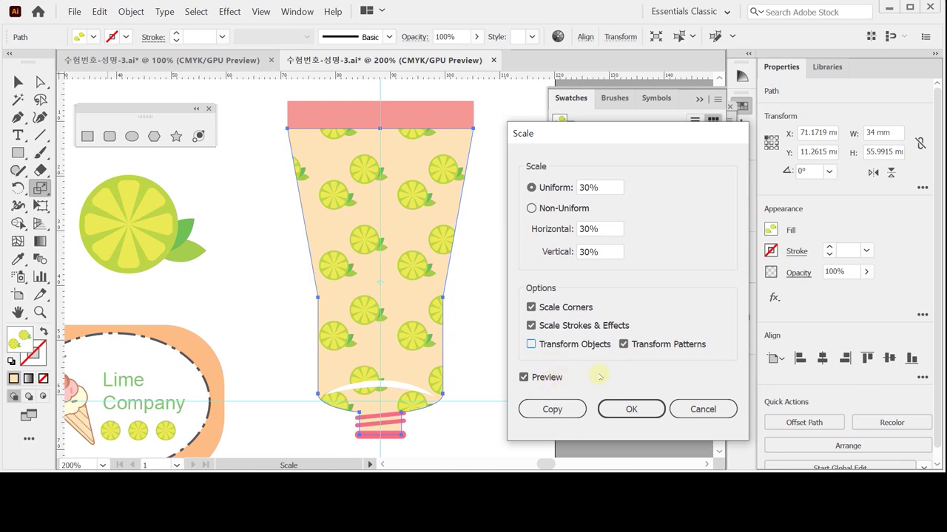
click(630, 409)
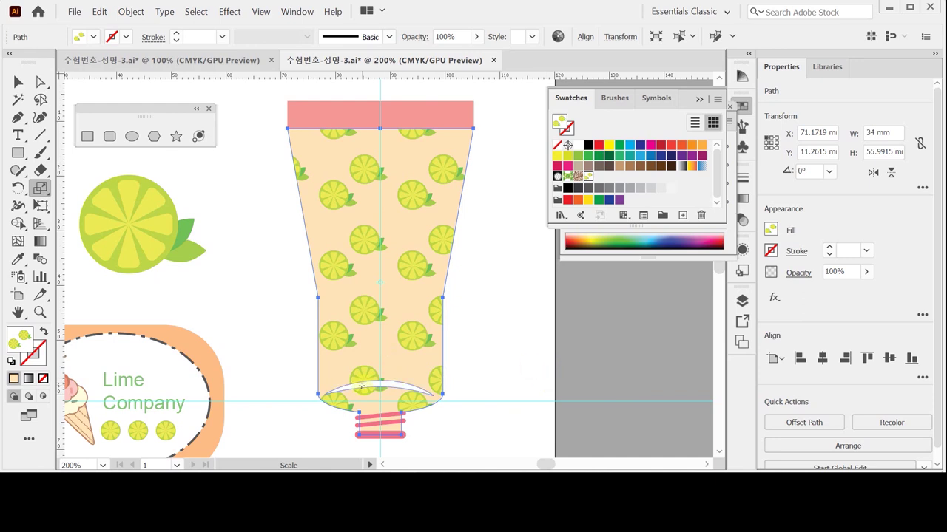
drag(361, 386, 368, 383)
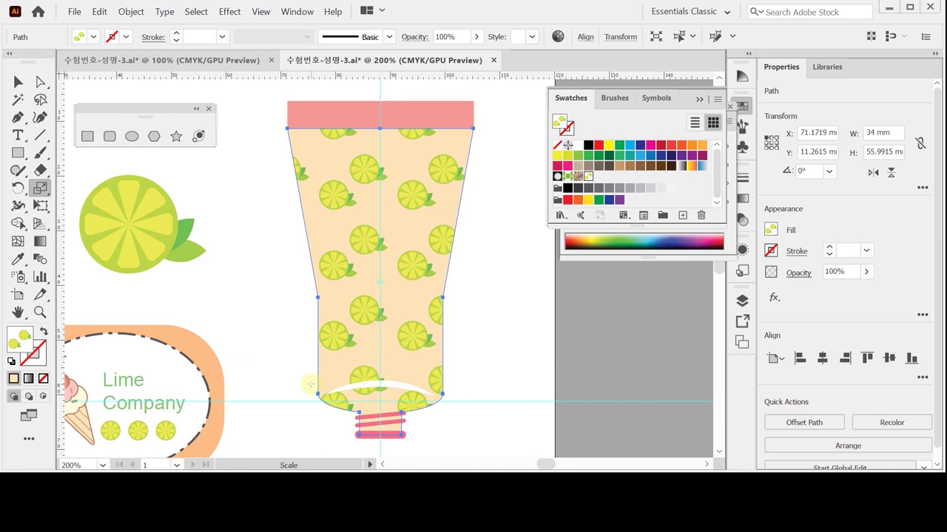
Step: Isolate the patterned body copy and draw a rectangle about 37 × 20 mm over its lower part with default fill and stroke
click(18, 82)
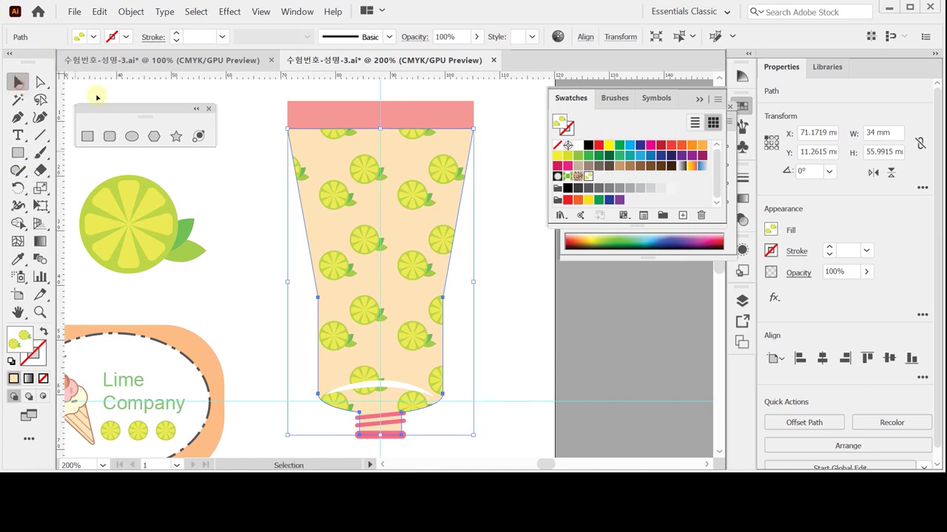
double_click(326, 209)
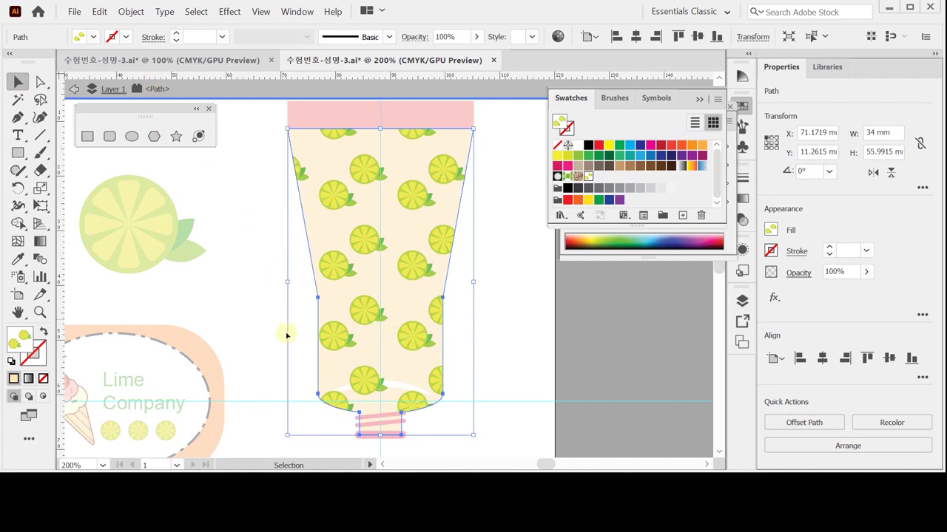
scroll(287, 337, down, 1)
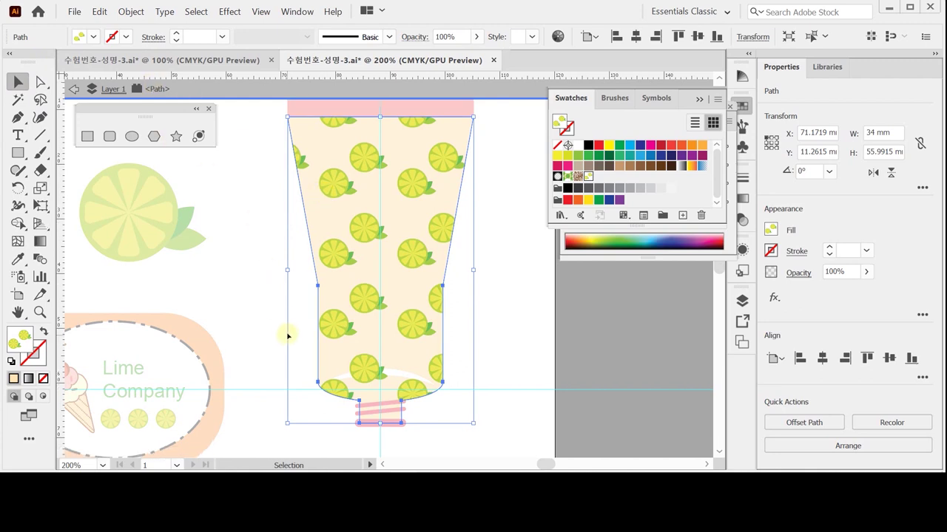
click(79, 137)
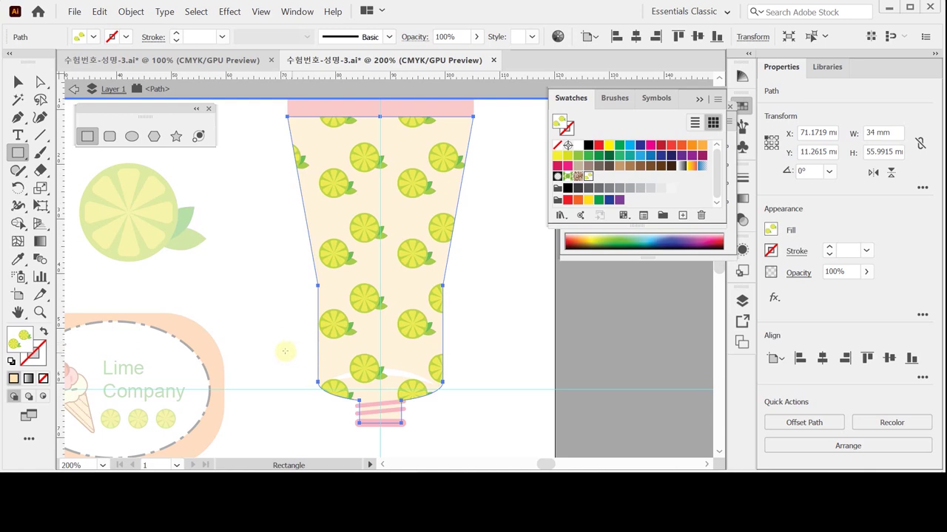
drag(281, 337, 482, 437)
drag(380, 337, 380, 328)
click(11, 362)
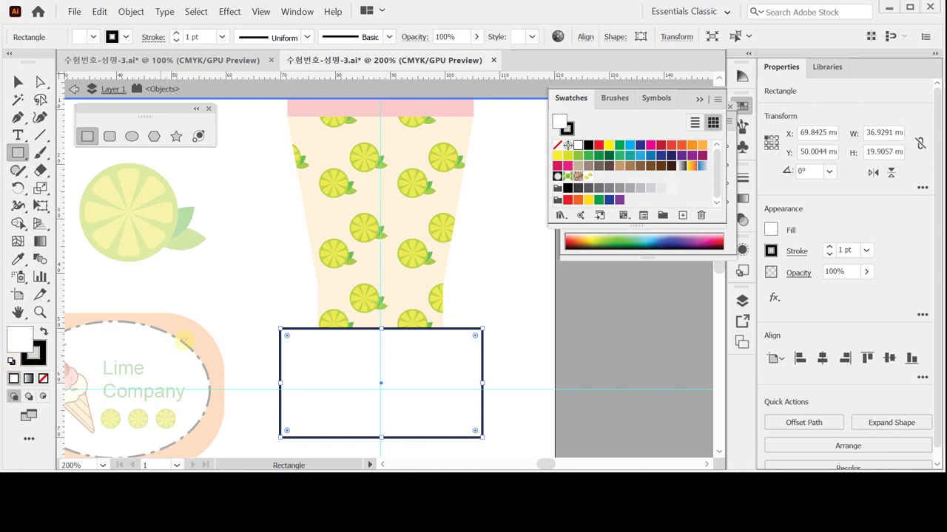
Step: Shift the rectangle slightly down and subtract it from the patterned body copy with Minus Front
key(ctrl+a)
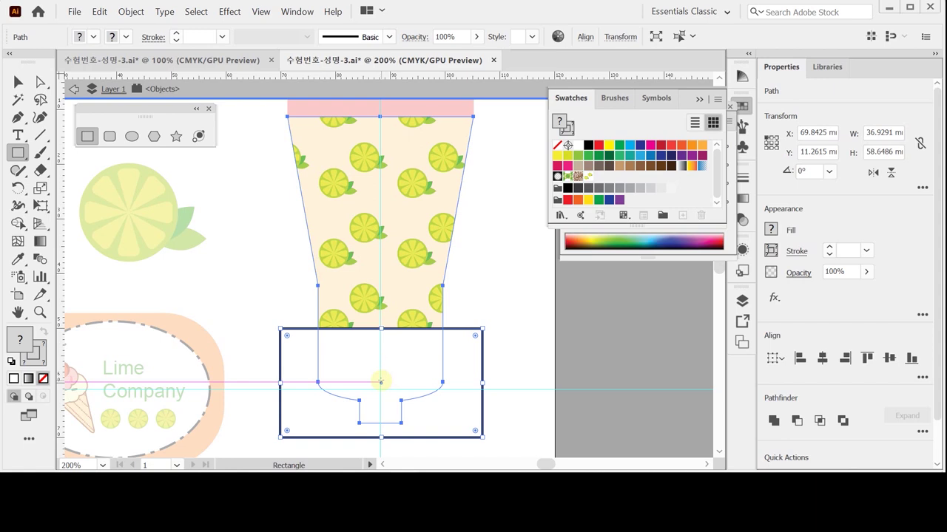
key(ctrl)
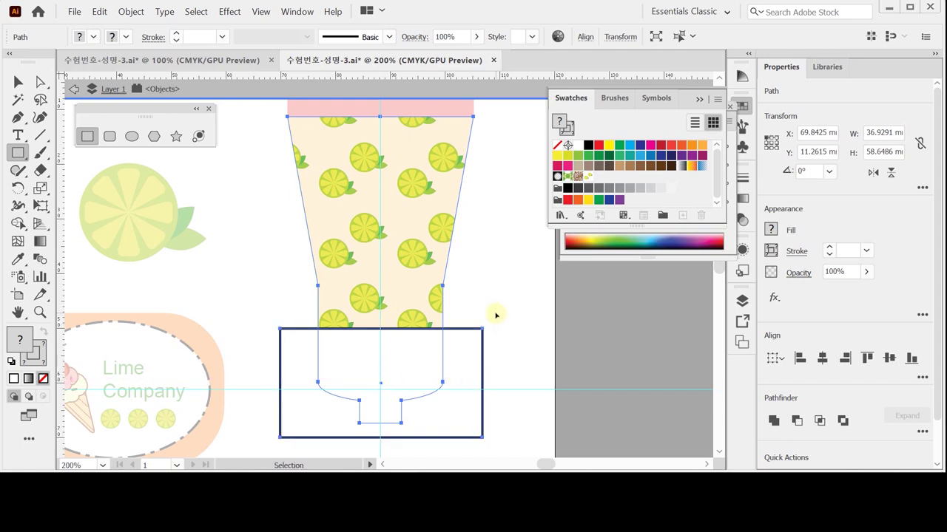
ctrl+click(495, 313)
ctrl+click(461, 361)
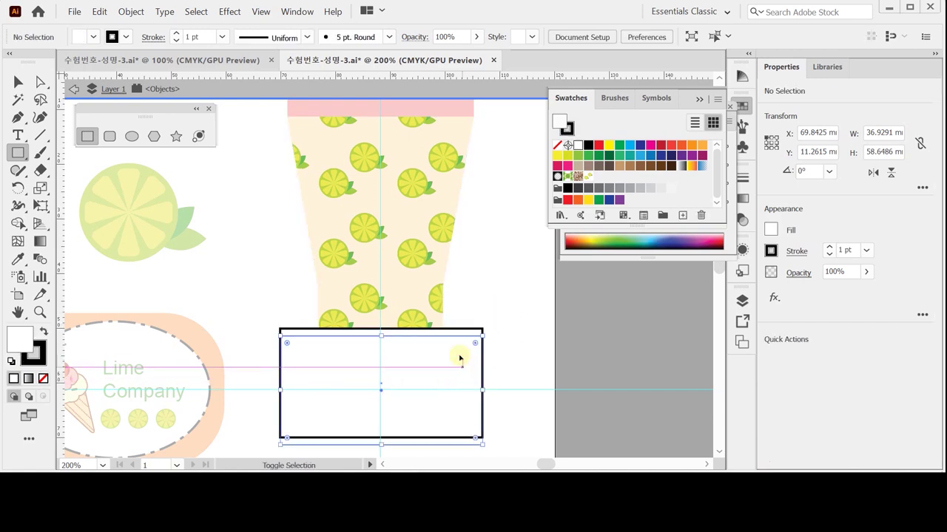
ctrl+shift+click(503, 303)
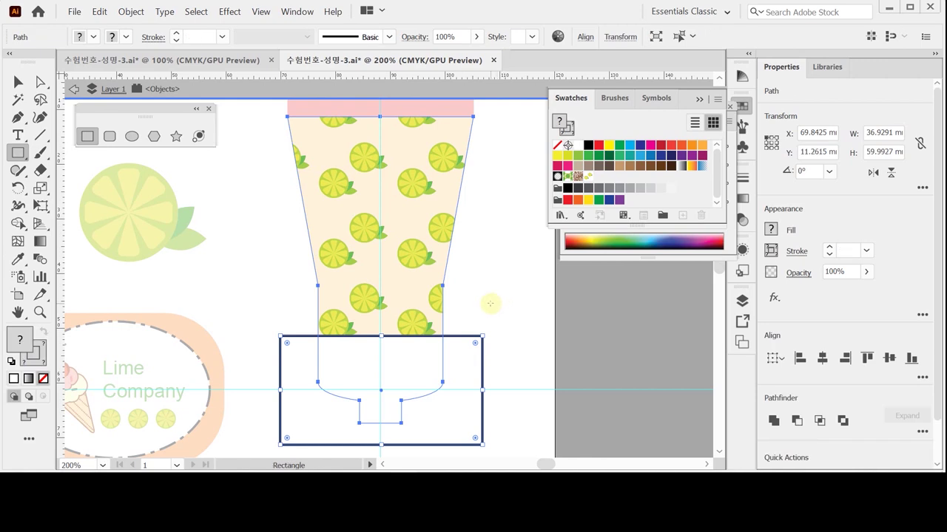
click(796, 422)
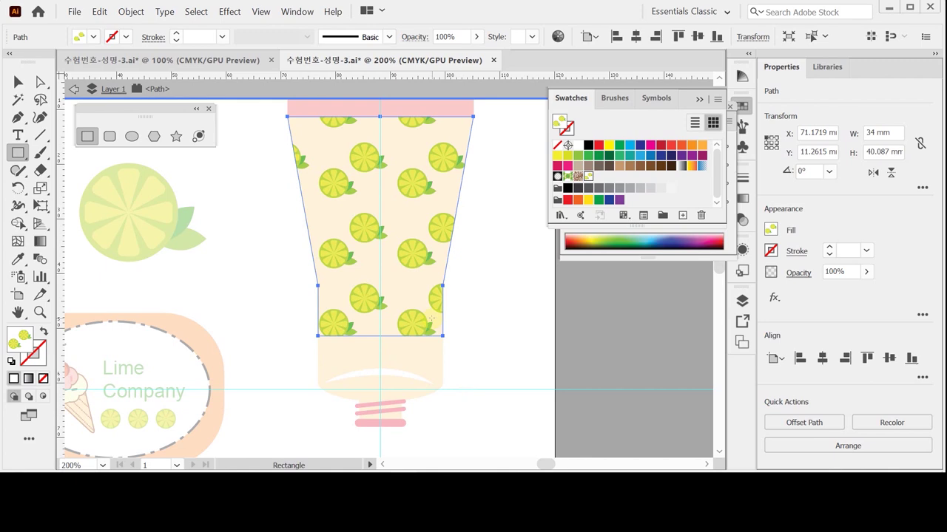
Step: Set the trimmed lime pattern shape's opacity to 50%, leave isolation mode and deselect it
click(798, 273)
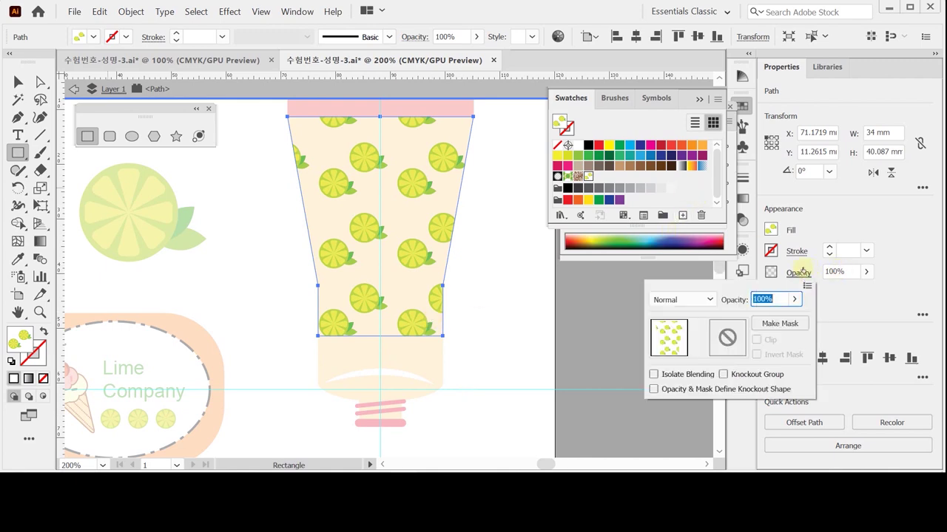
text(50)
key(Return)
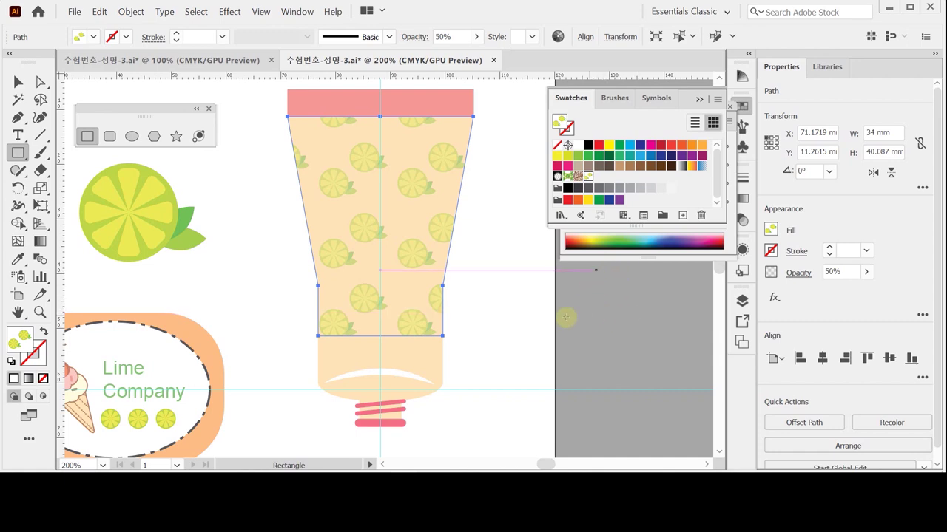
key(ctrl+shift+a)
Step: Create a 22 × 22 mm circle centred on the vertical guide in the upper part of the tube
click(132, 138)
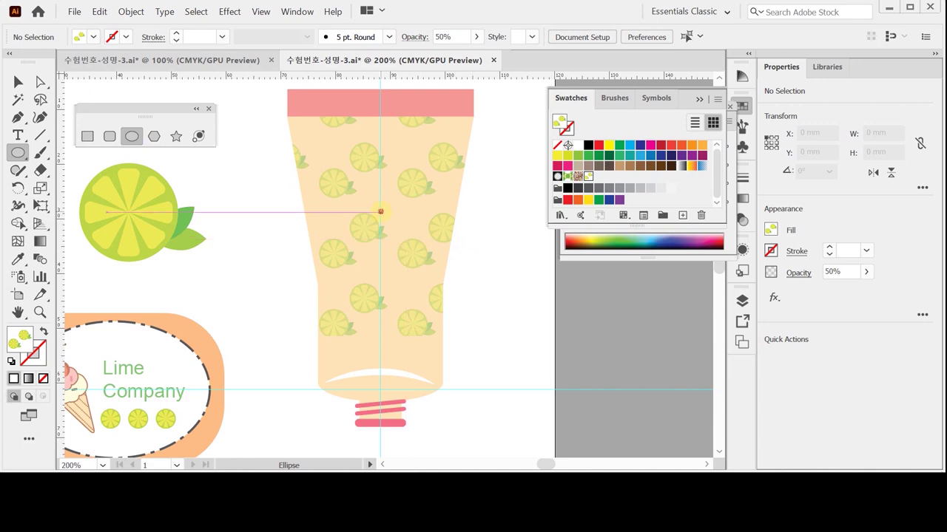
click(380, 212)
text(22)
key(Tab)
text(22)
click(407, 204)
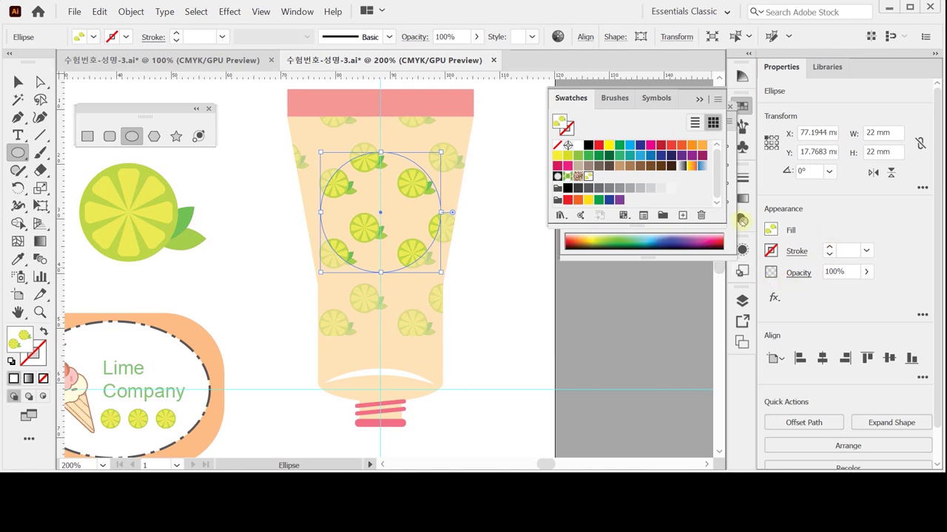
Step: Replace the circle's pattern fill with a radial gradient
click(742, 200)
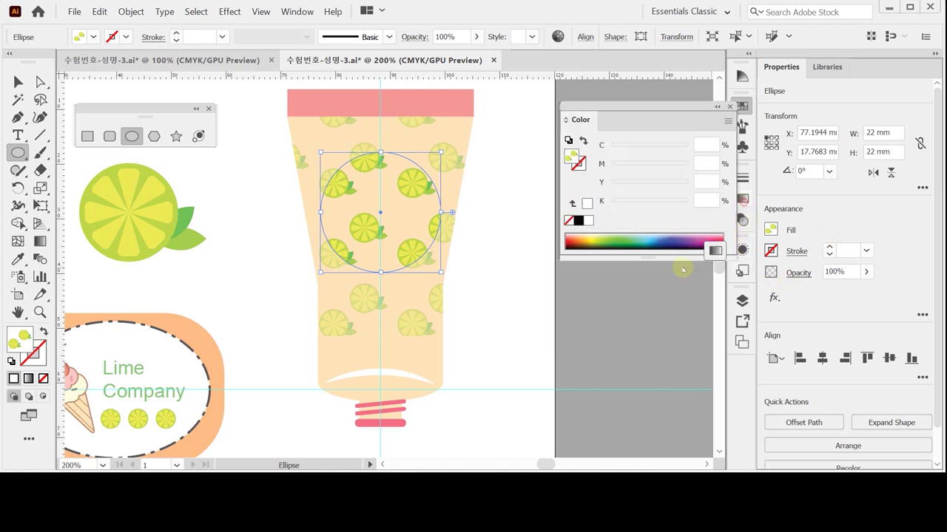
mouse_move(551, 270)
mouse_down()
mouse_move(549, 256)
mouse_move(558, 269)
mouse_up()
click(555, 292)
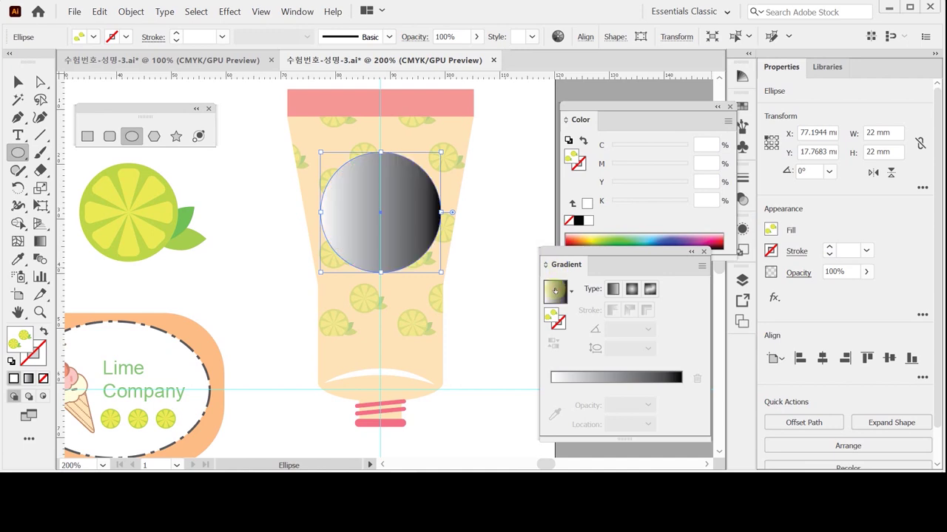
click(632, 289)
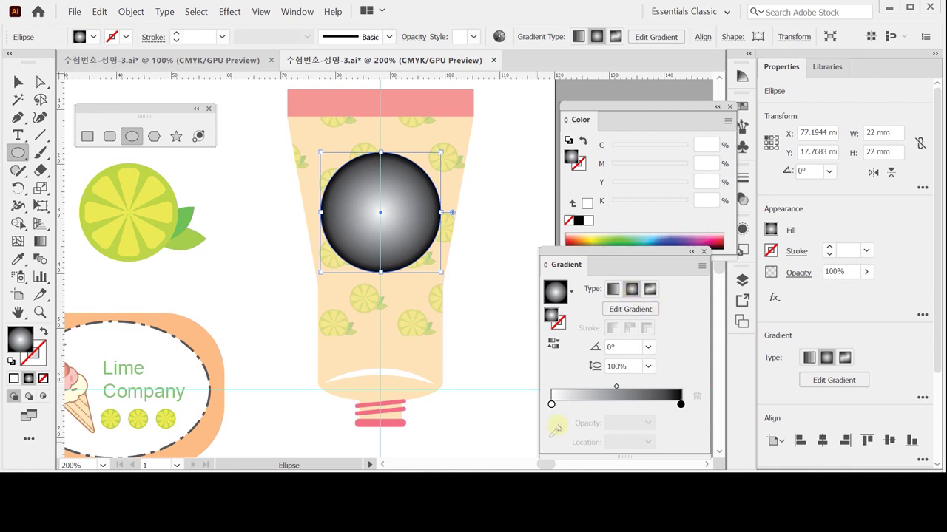
Step: Set the gradient's centre stop to CMYK 0, 60, 30, 0 and its location to 30%
click(551, 403)
click(726, 122)
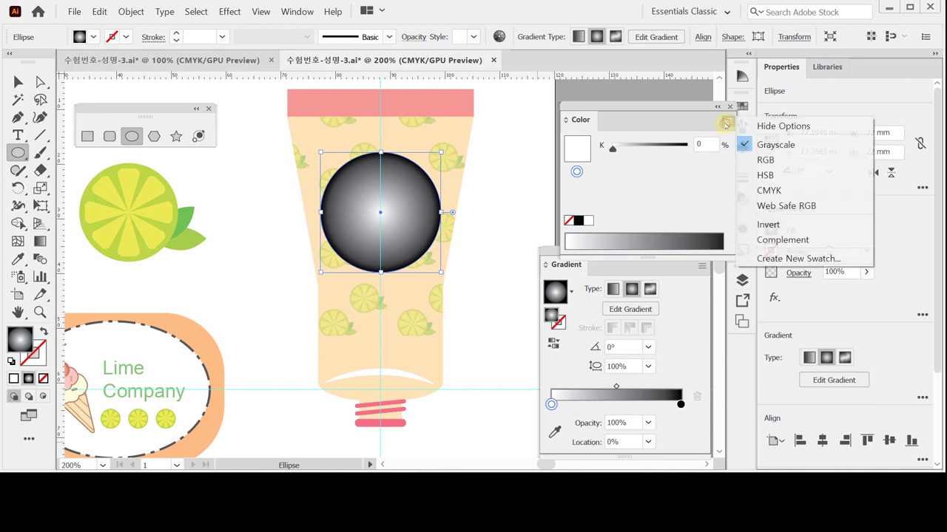
click(742, 191)
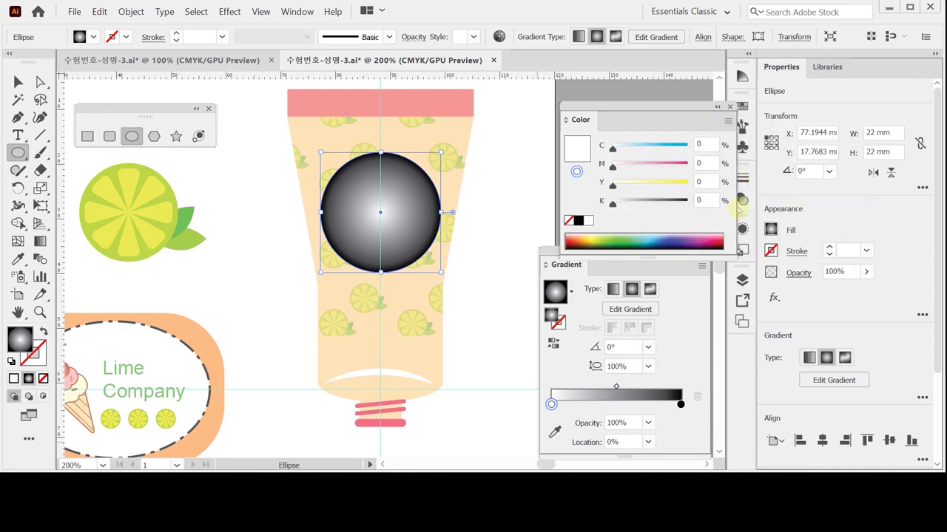
click(703, 164)
text(60)
key(Tab)
text(30)
key(Tab)
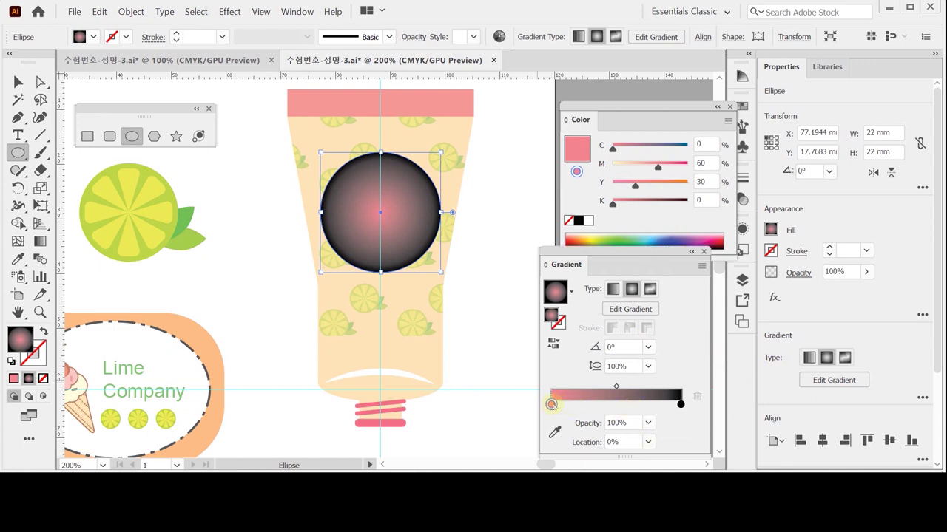
click(592, 442)
text(30)
key(Return)
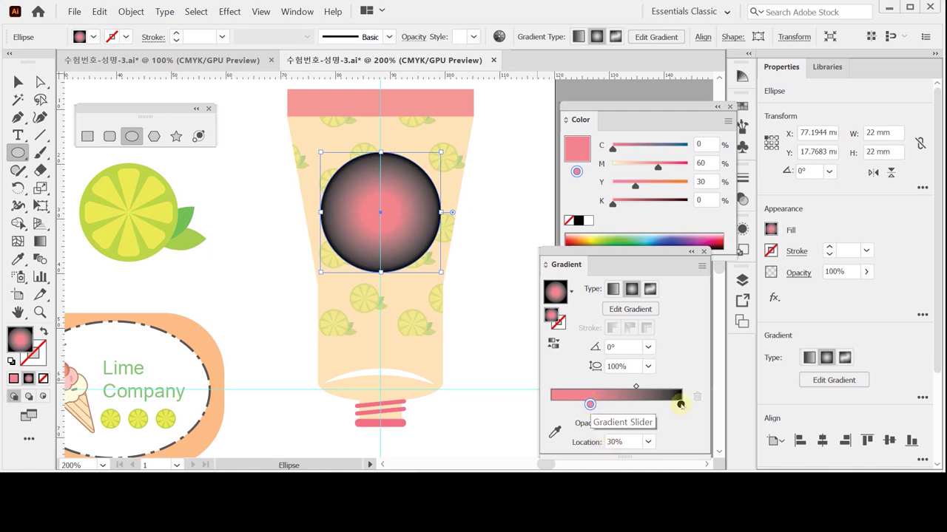
Step: Change the gradient's black outer stop to white and switch its colour mode to CMYK
click(680, 405)
drag(687, 148, 608, 149)
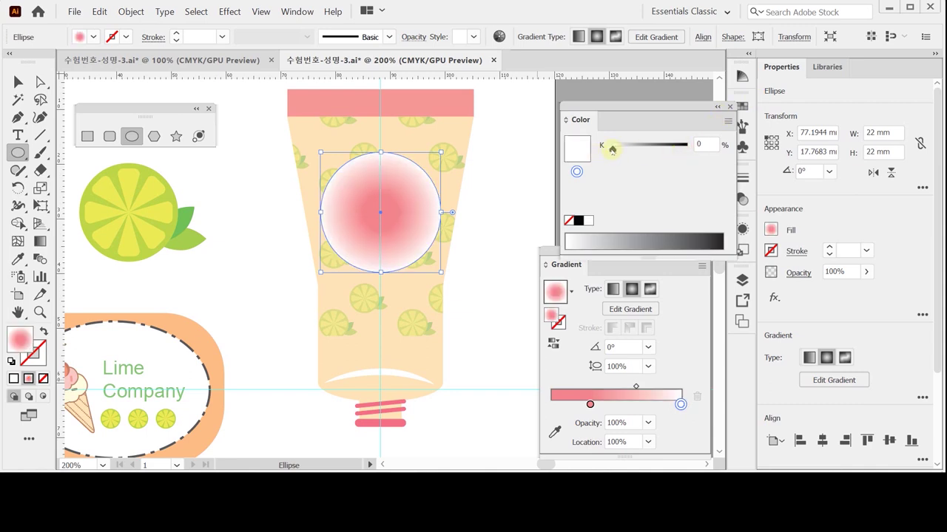
click(727, 121)
click(769, 188)
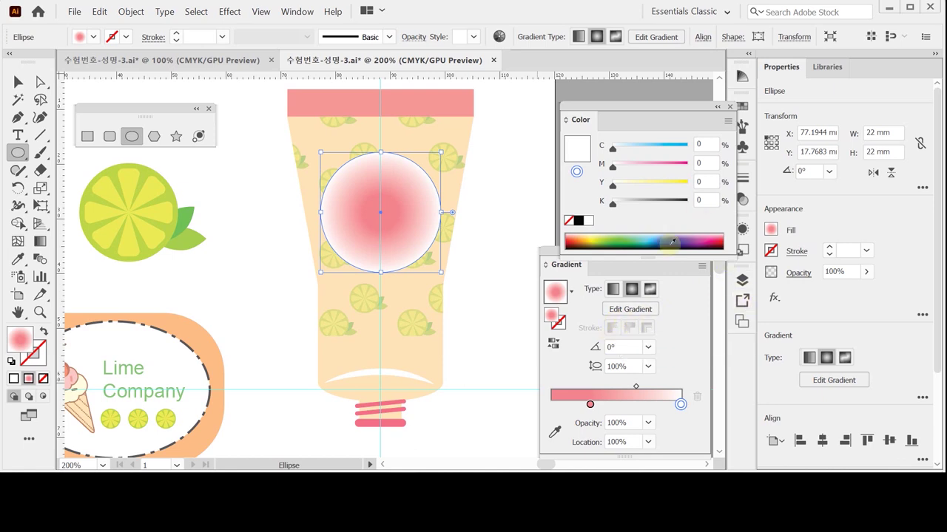
click(589, 404)
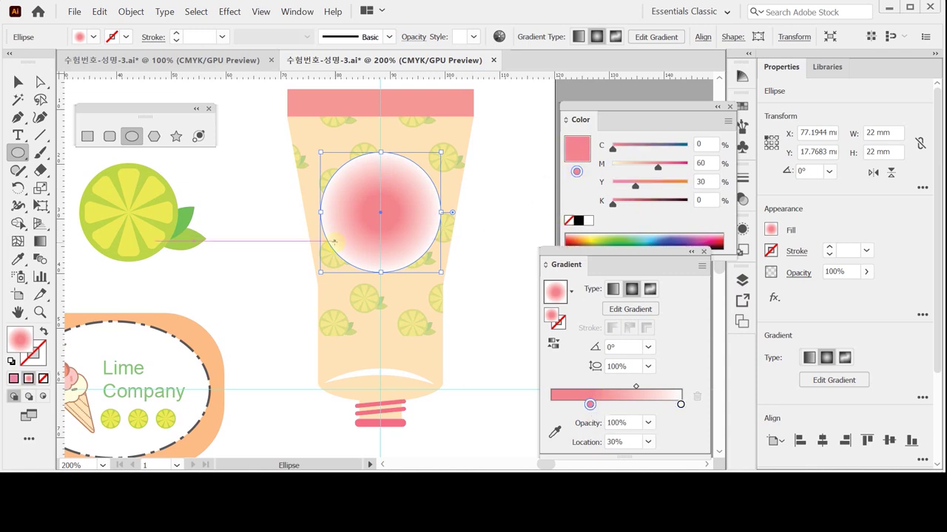
Step: Give the circle a 1 pt stroke coloured CMYK 30, 30, 0, 0
click(558, 322)
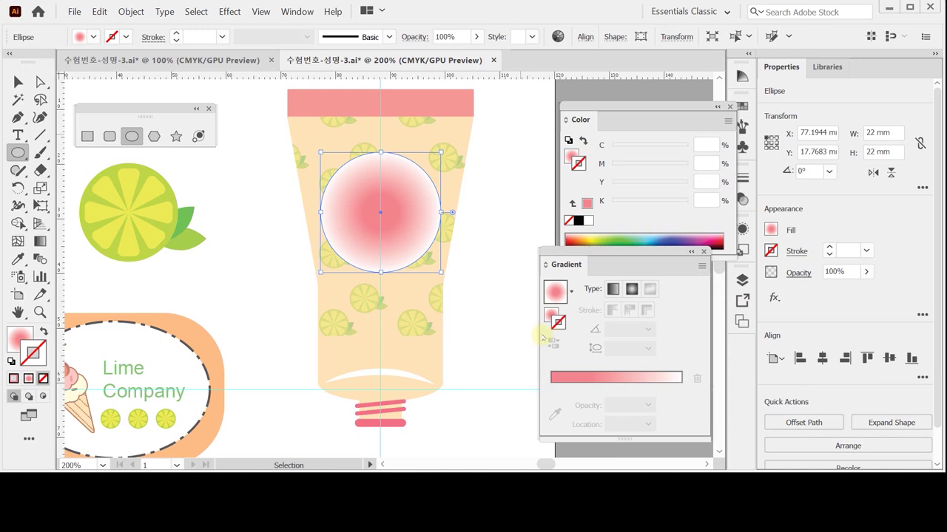
click(588, 220)
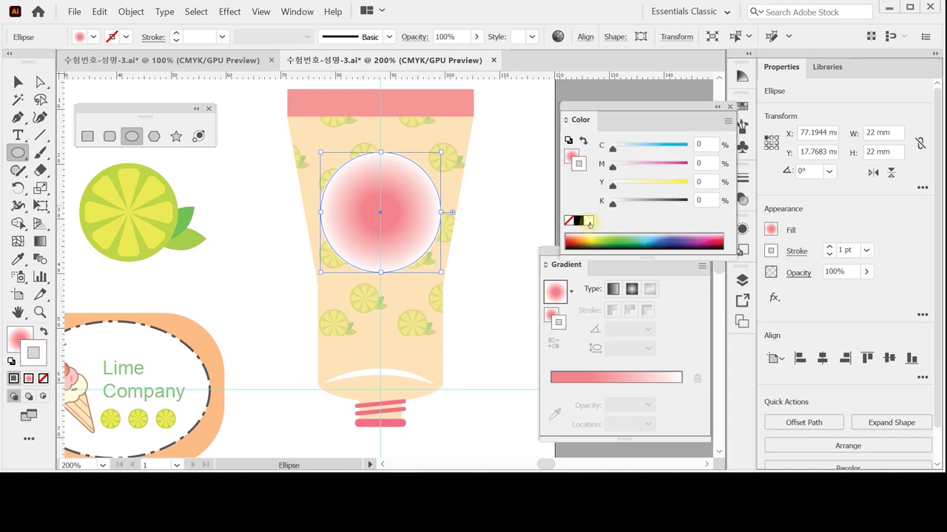
click(706, 144)
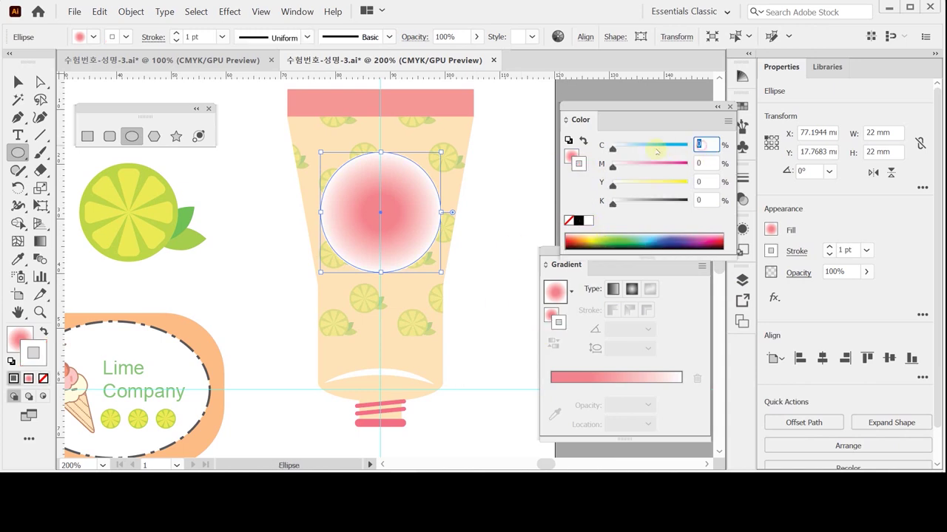
text(30)
key(Tab)
text(30)
key(Tab)
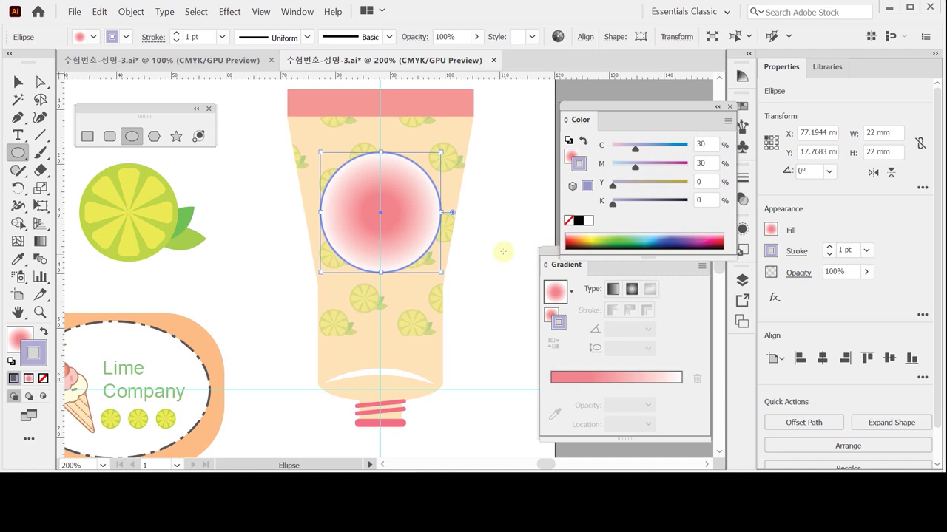
Step: Put away the Gradient panel and save the document with the finished circular label
click(18, 81)
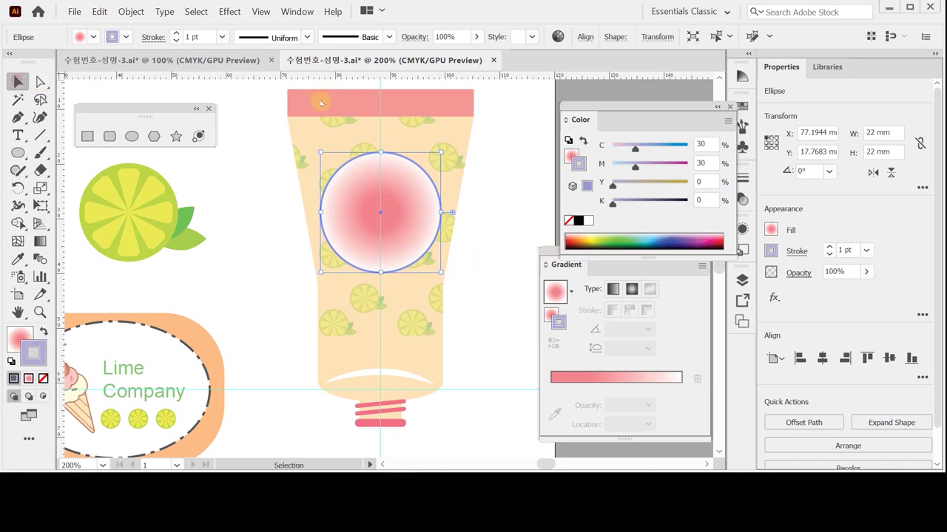
click(706, 251)
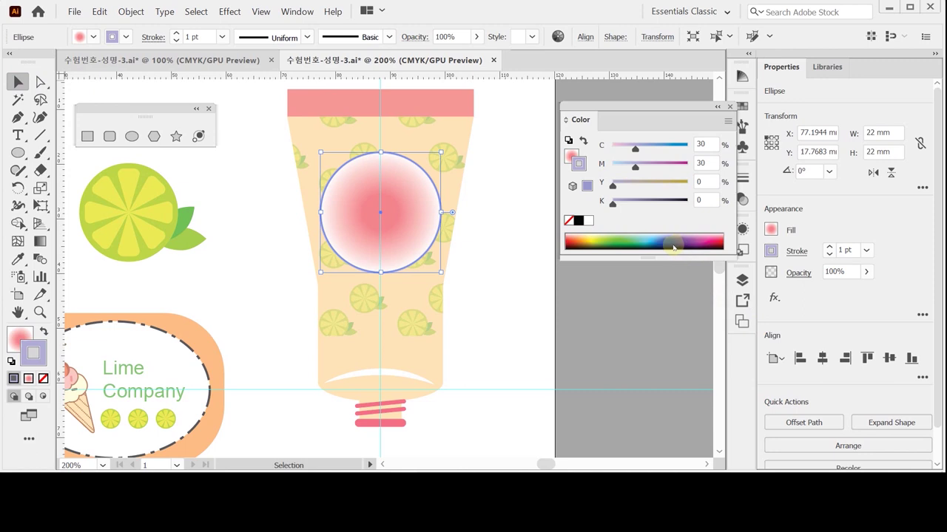
key(ctrl+s)
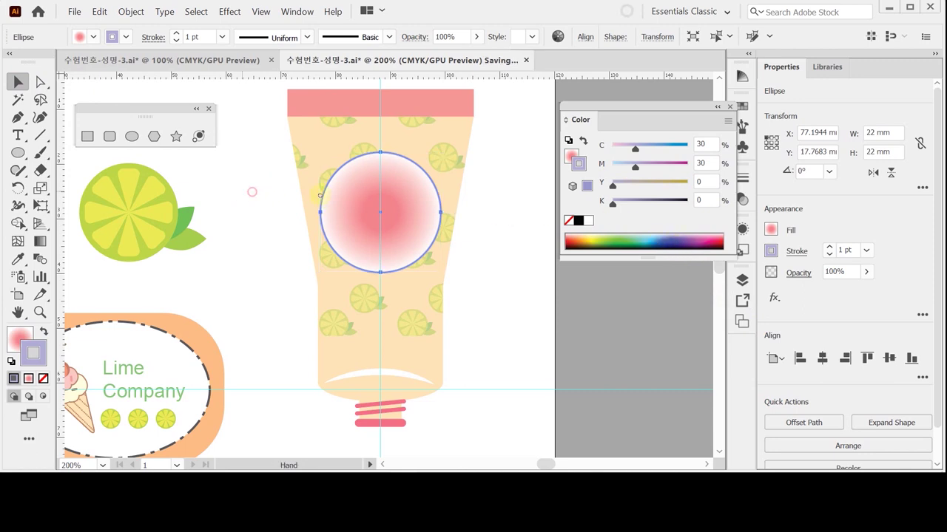
Step: Copy the ice cream cone group and paste the duplicate over the tube container
drag(251, 194, 328, 208)
ctrl+click(137, 223)
click(152, 201)
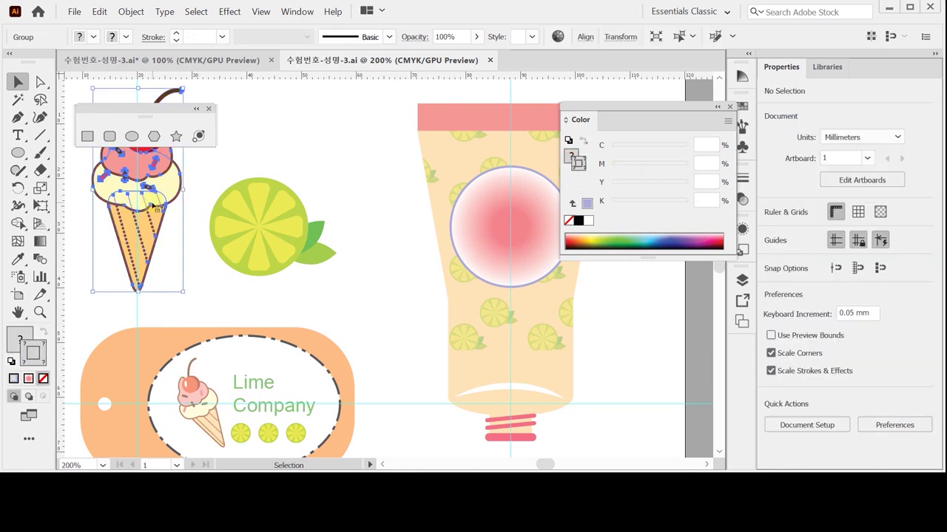
drag(360, 234, 283, 223)
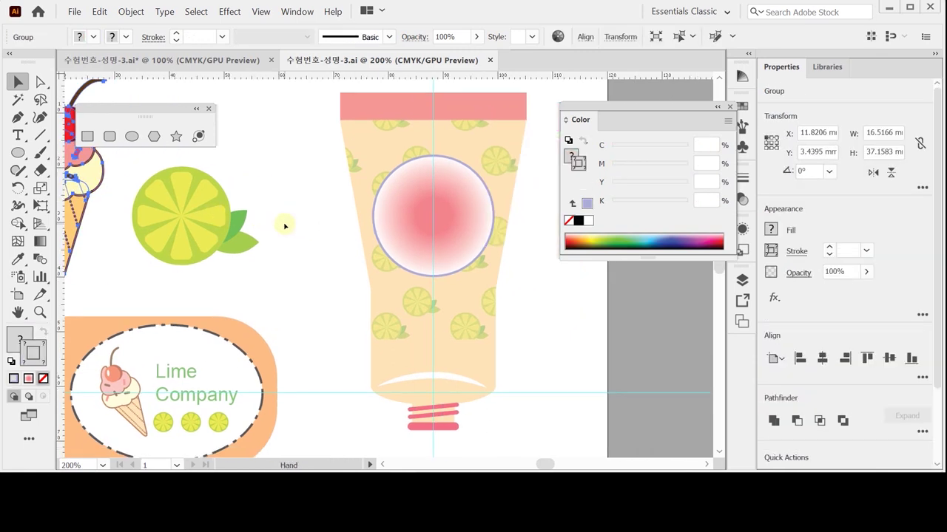
key(ctrl+v)
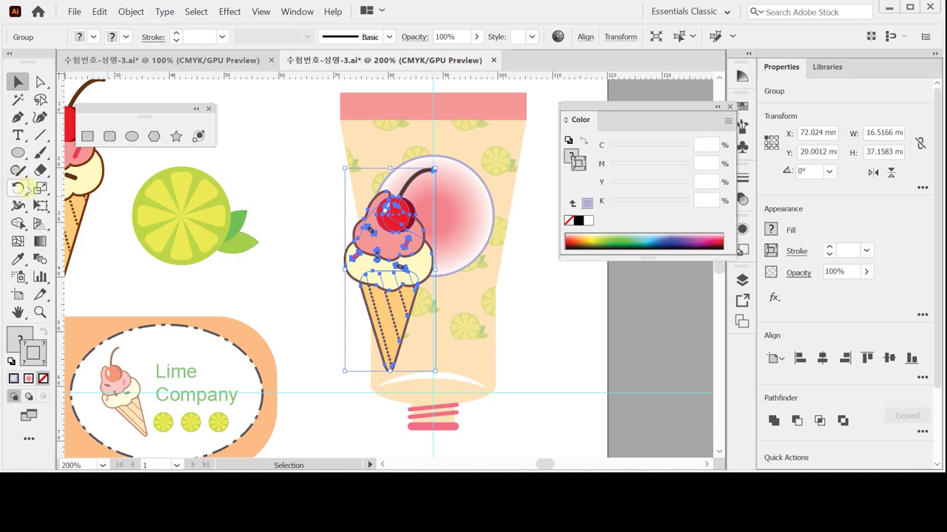
Step: Reflect the pasted ice cream cone across the vertical axis, without making a copy
click(20, 187)
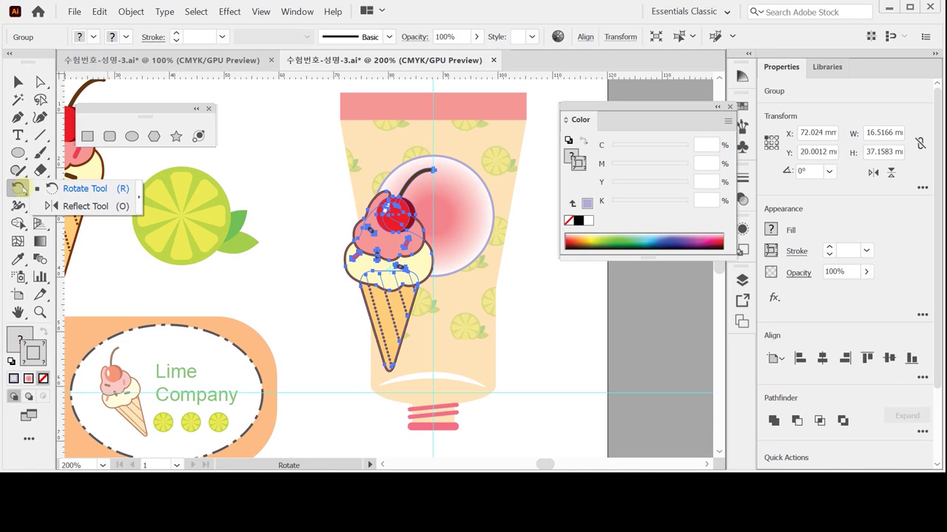
click(85, 206)
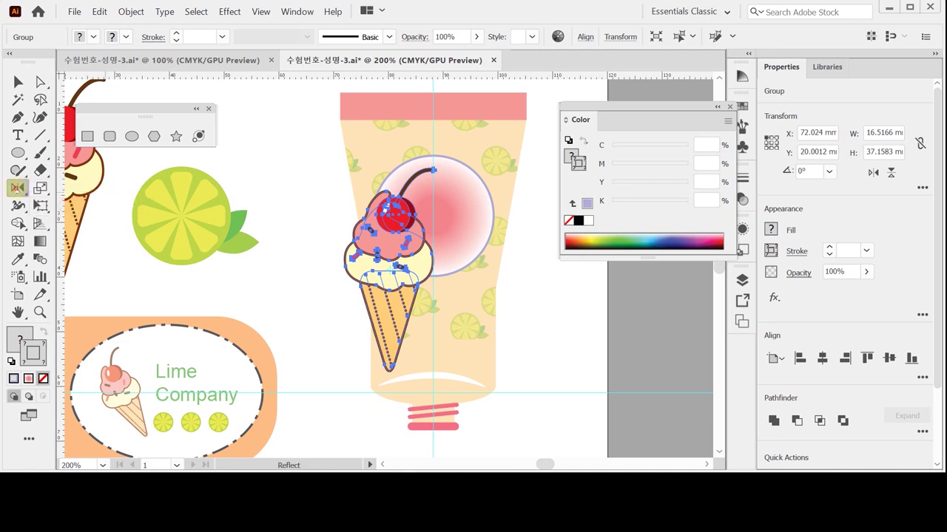
key(Return)
click(596, 207)
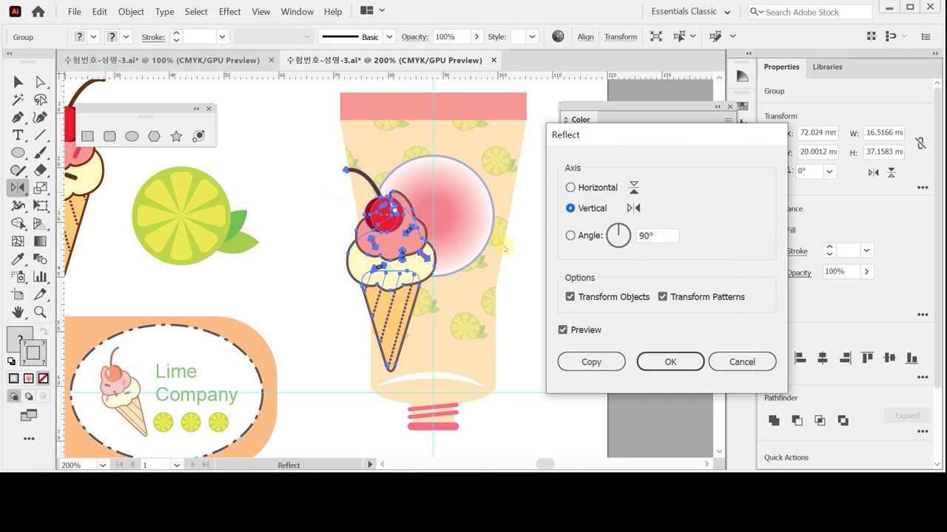
click(668, 363)
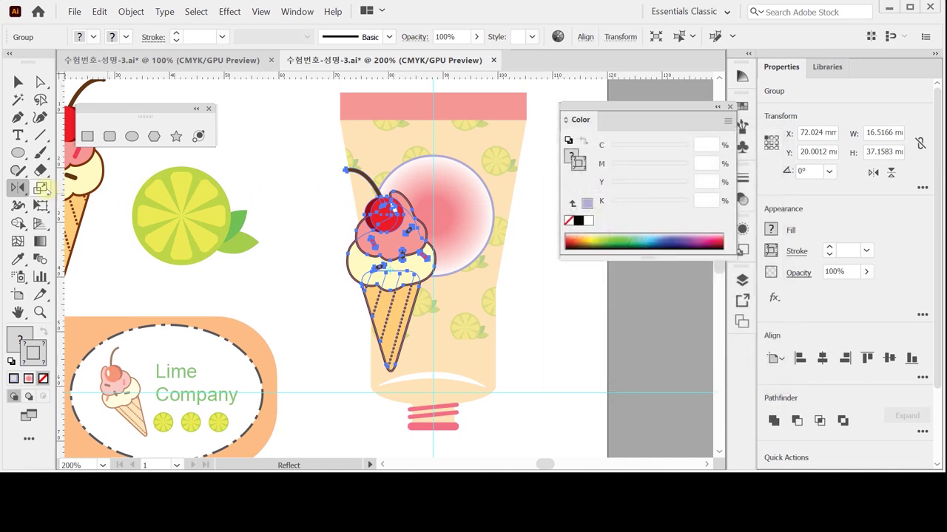
Step: Scale the mirrored ice cream cone uniformly to 50% with Transform Patterns off
double_click(41, 187)
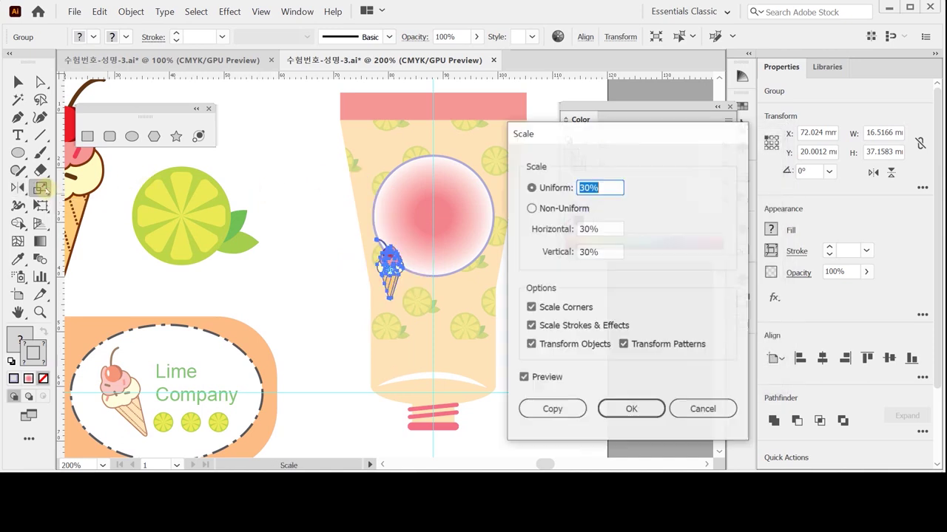
text(5)
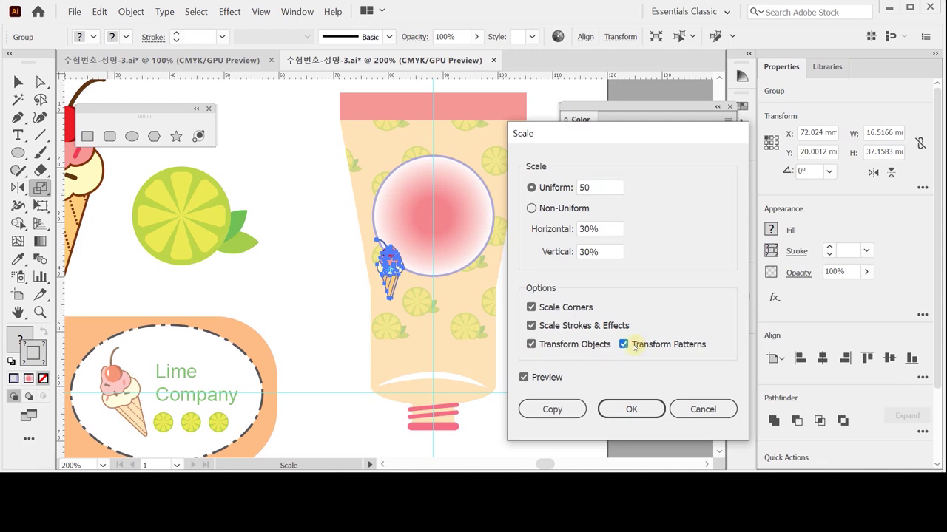
click(660, 344)
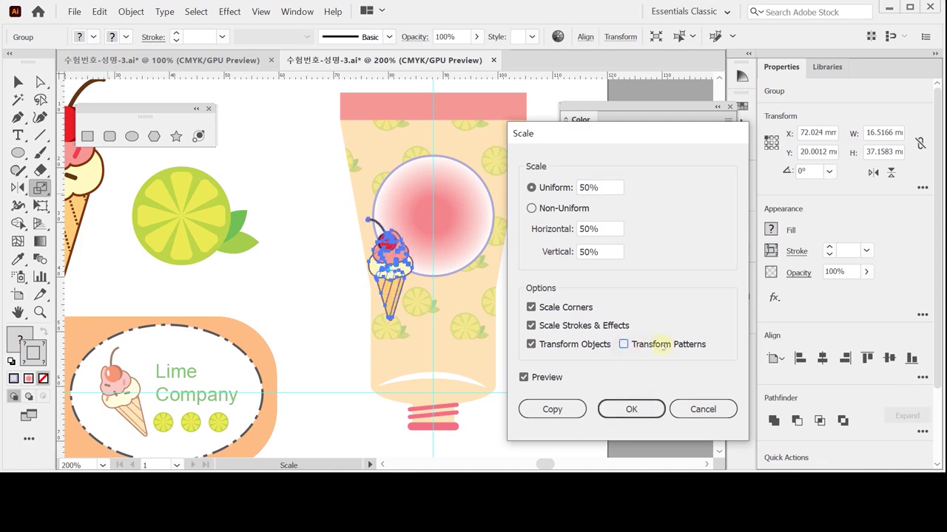
click(621, 411)
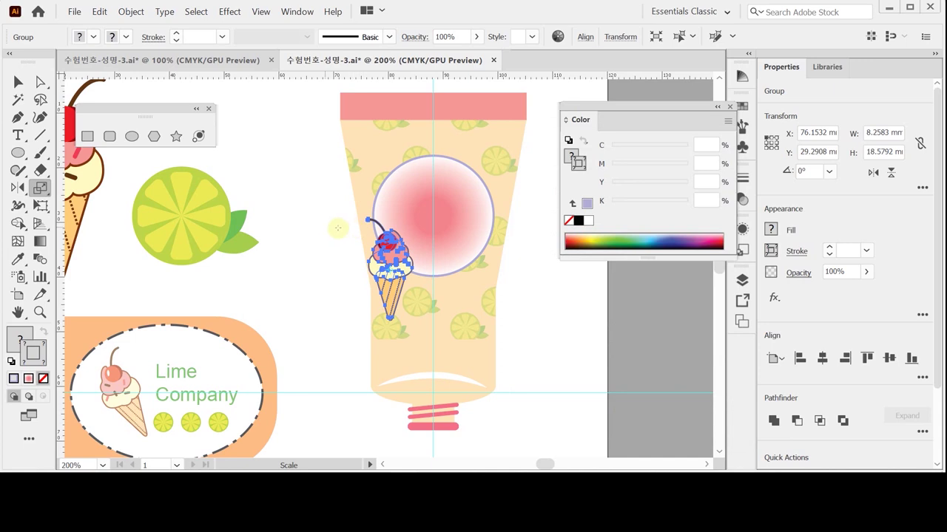
Step: Move the small ice cream cone to the centre of the gradient circle and save the document
drag(404, 269, 440, 222)
key(s)
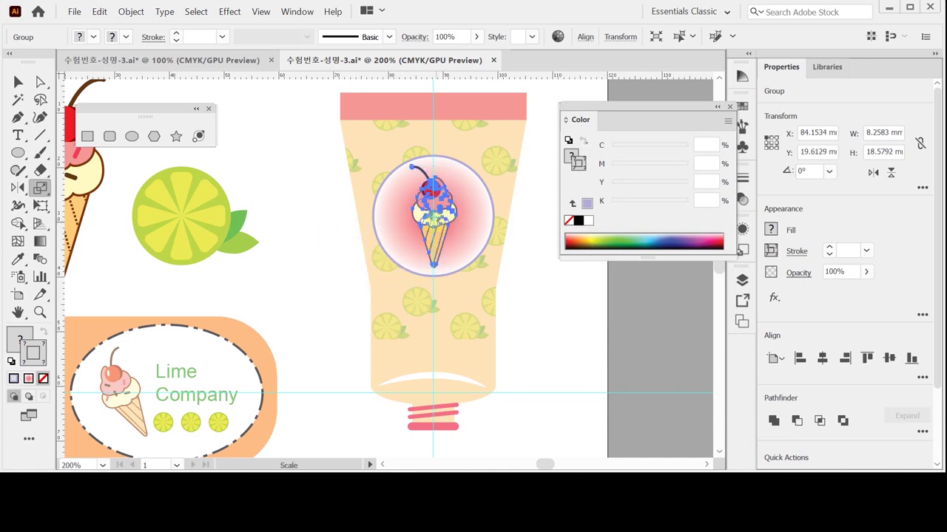
key(ctrl)
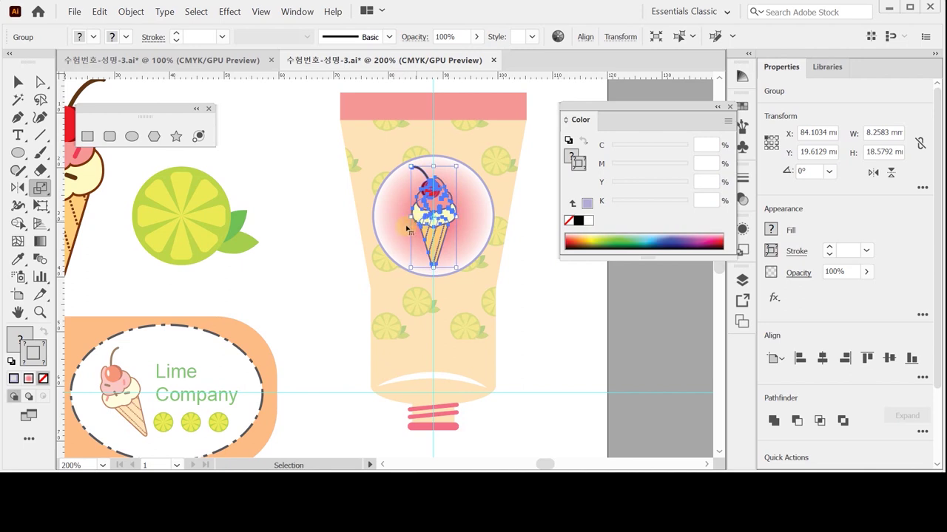
key(ctrl+s)
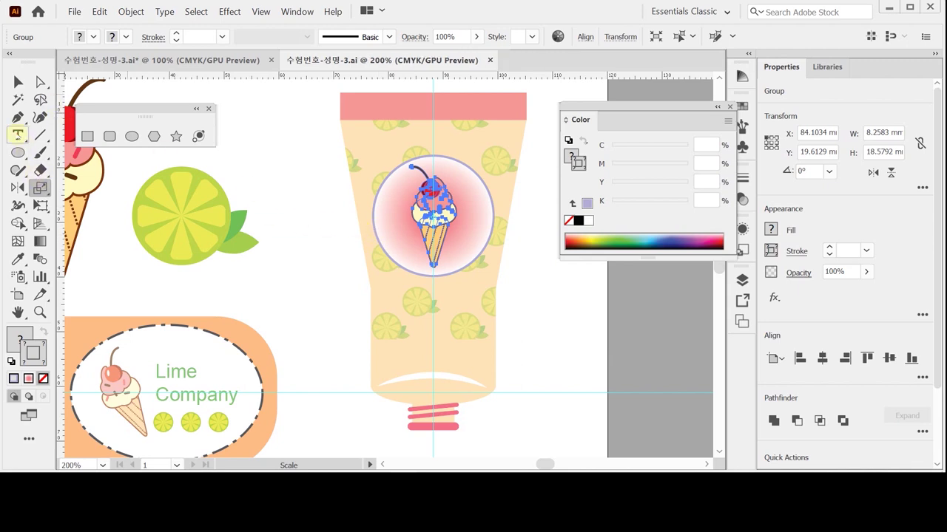
Step: Start a point text on the tube below the circle in Times New Roman Regular at 11 pt
click(17, 135)
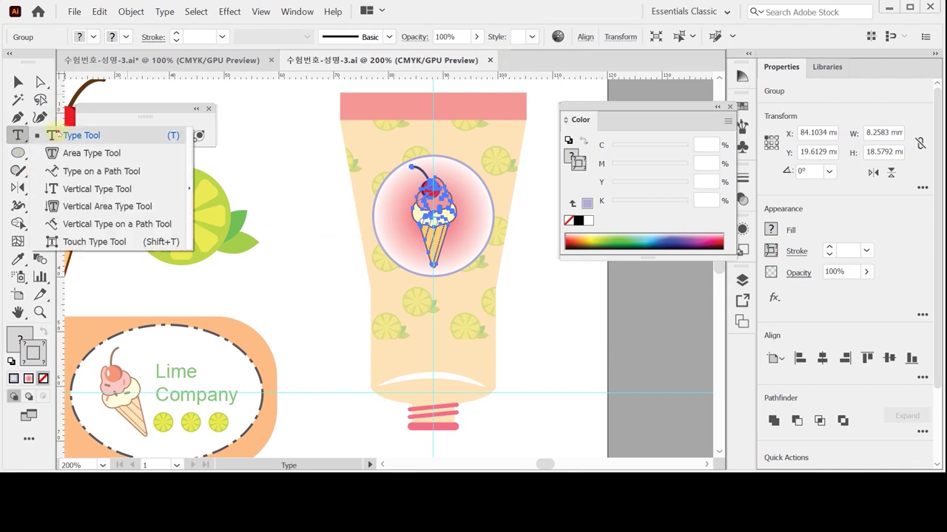
click(65, 136)
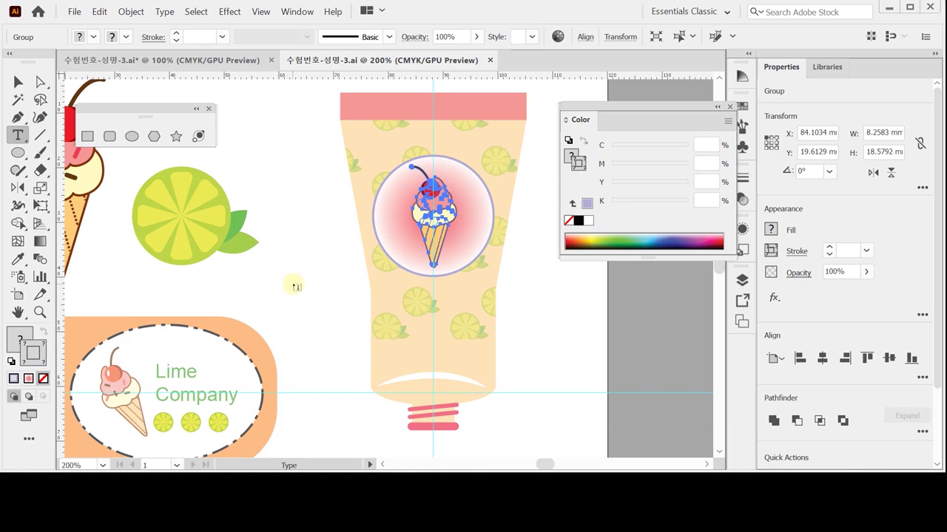
click(377, 312)
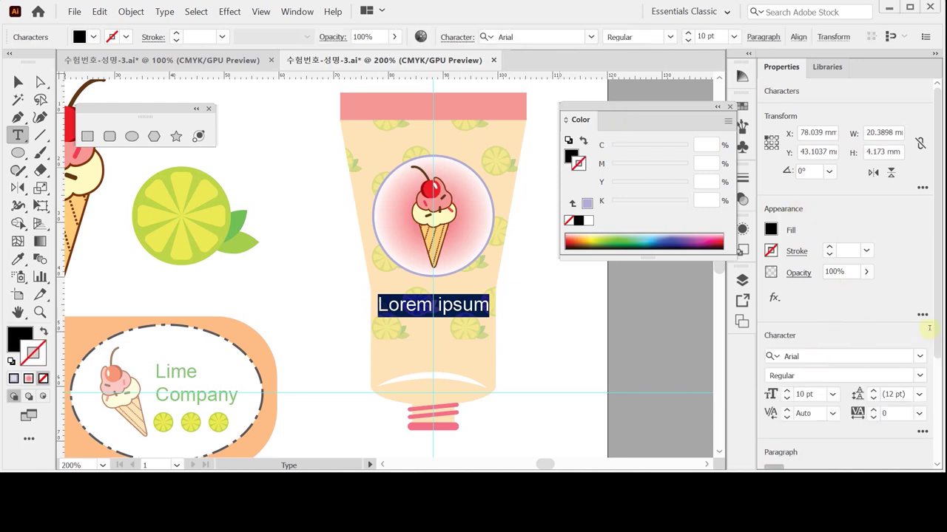
click(815, 360)
scroll(935, 347, down, 1)
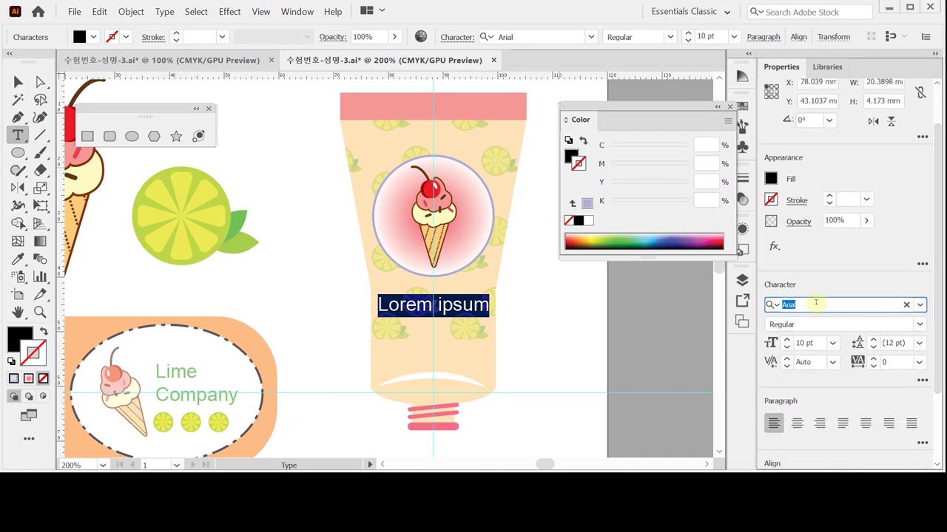
key(BackSpace)
text(tim)
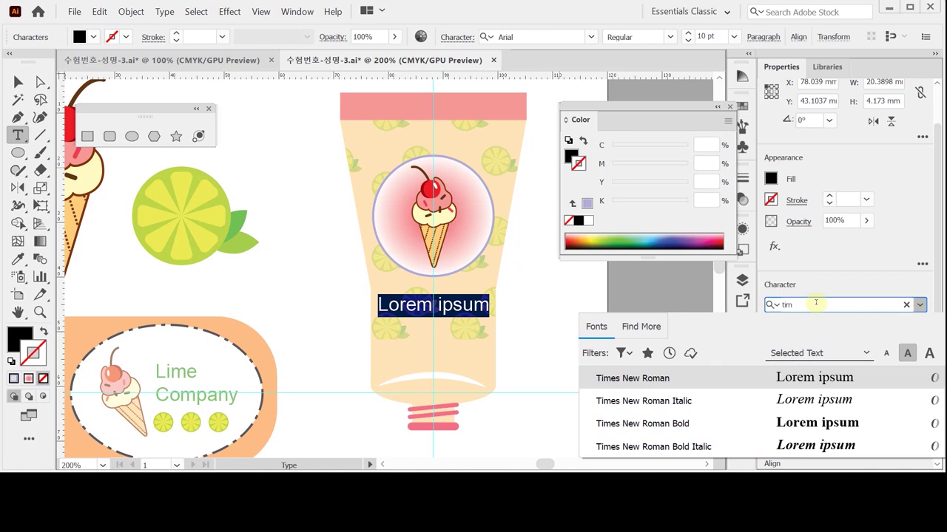
key(Return)
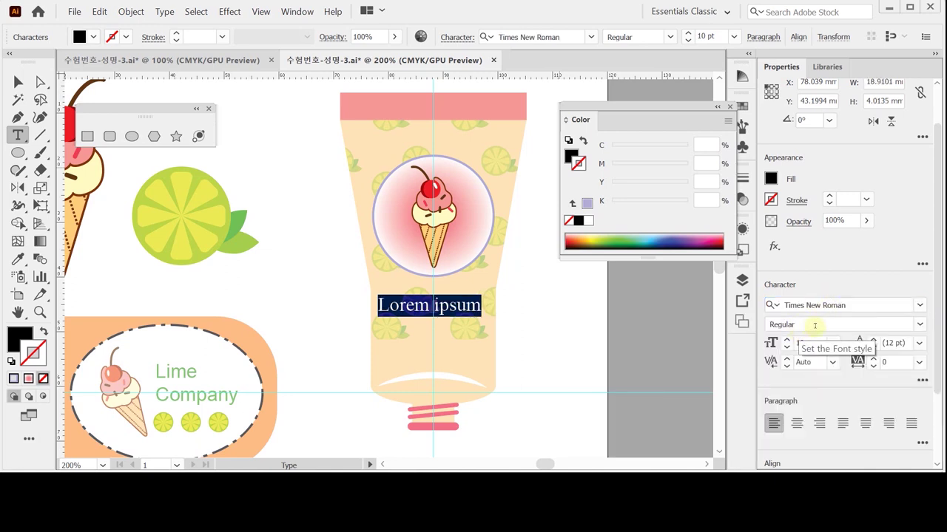
click(786, 341)
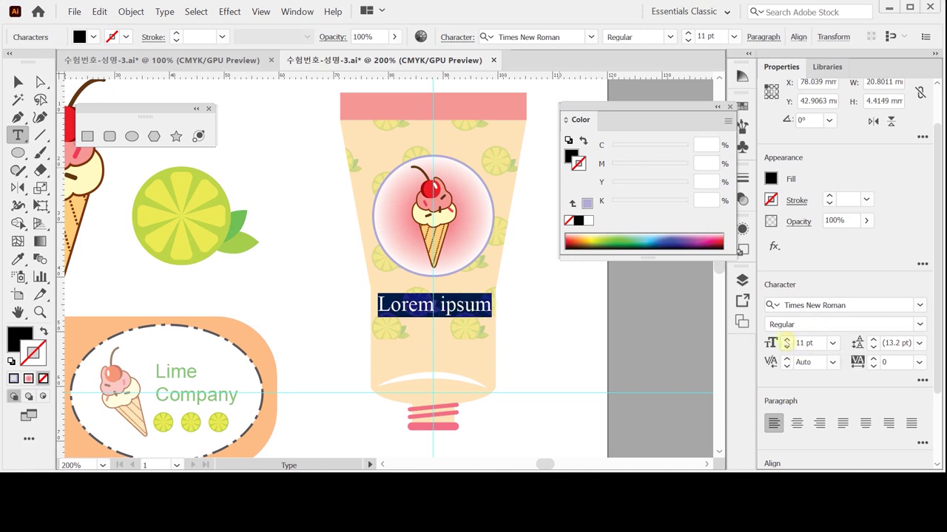
Step: Set the text's fill colour to CMYK 80, 50, 0, 0
click(573, 155)
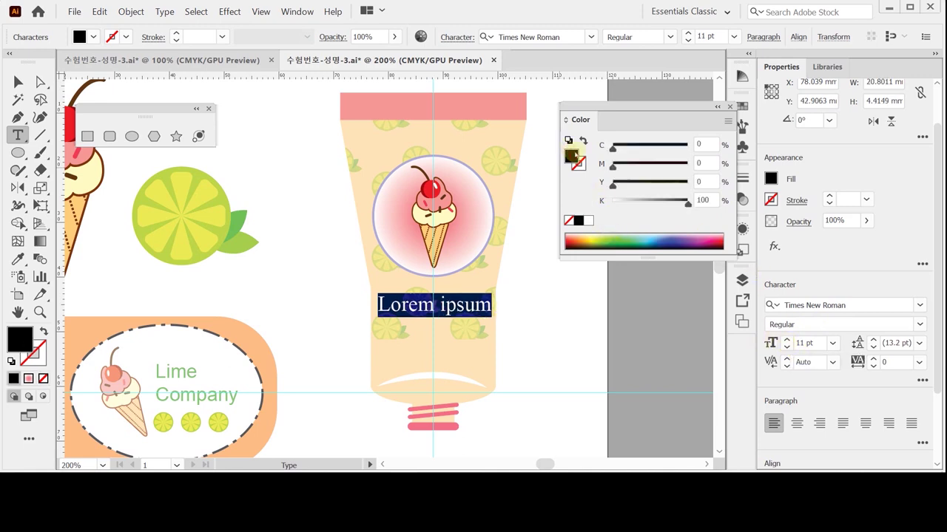
click(588, 220)
click(707, 144)
text(80)
key(Tab)
text(50)
key(Return)
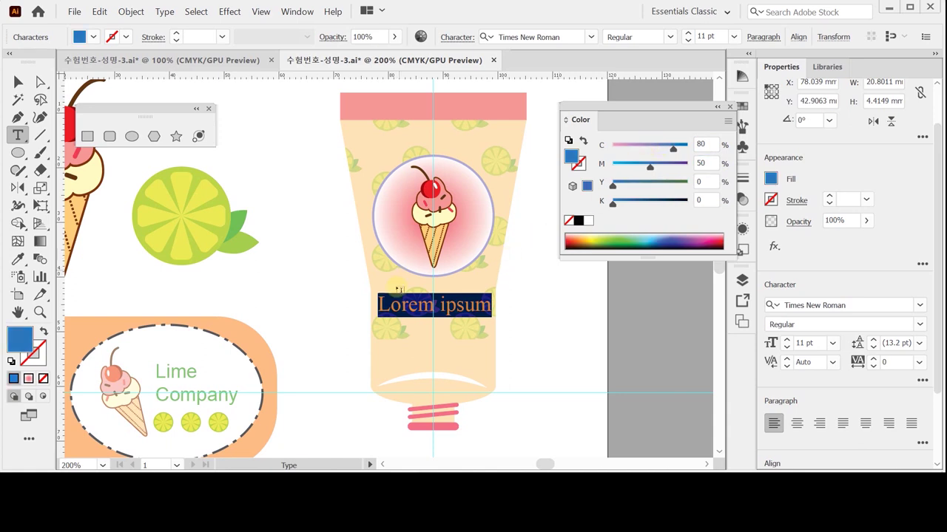
Step: Replace the placeholder text below the circle with "Hand Cream"
text(Hand)
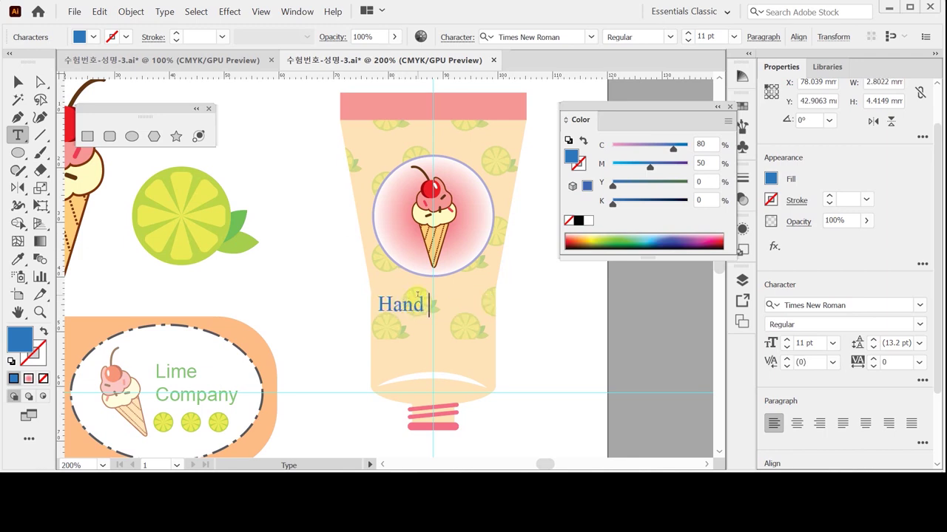
text( Cresm)
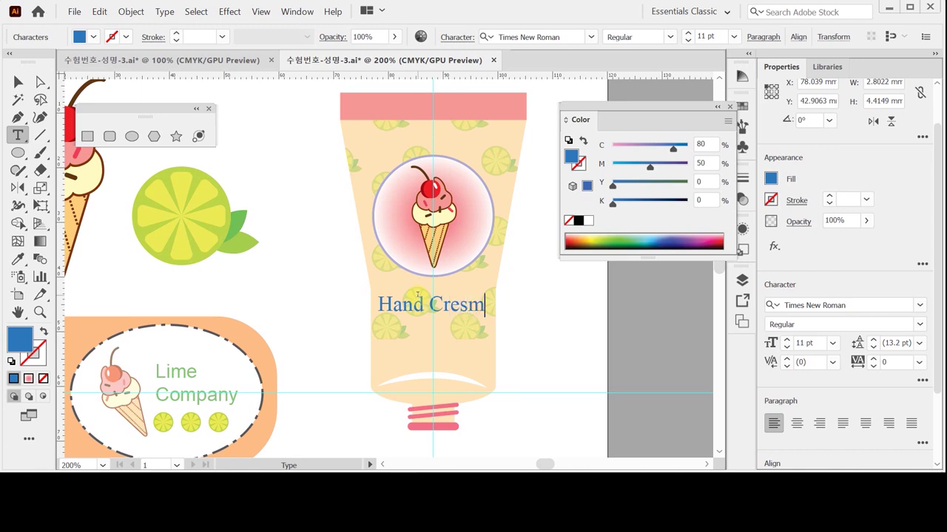
key(BackSpace)
key(BackSpace)
text(am)
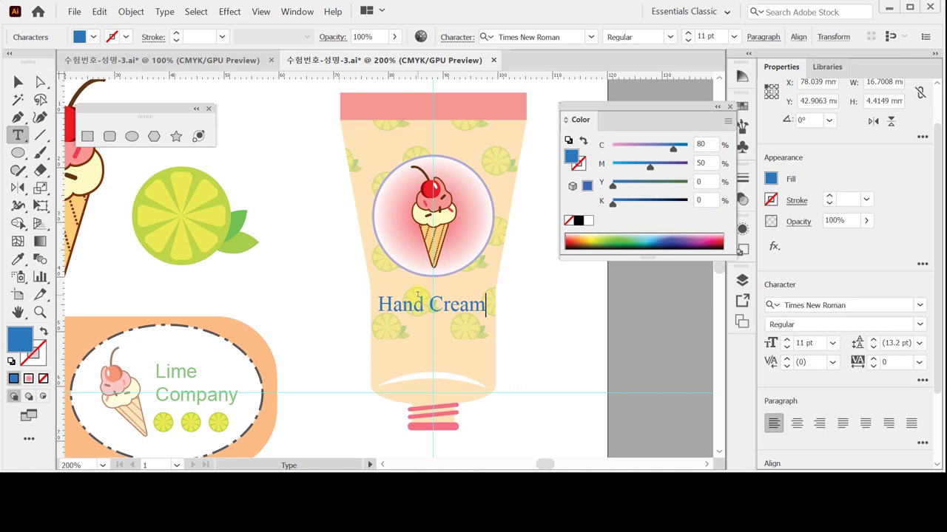
Step: Move the Hand Cream text slightly up, and centre all the tube's objects horizontally with each other
click(19, 83)
drag(451, 304, 457, 298)
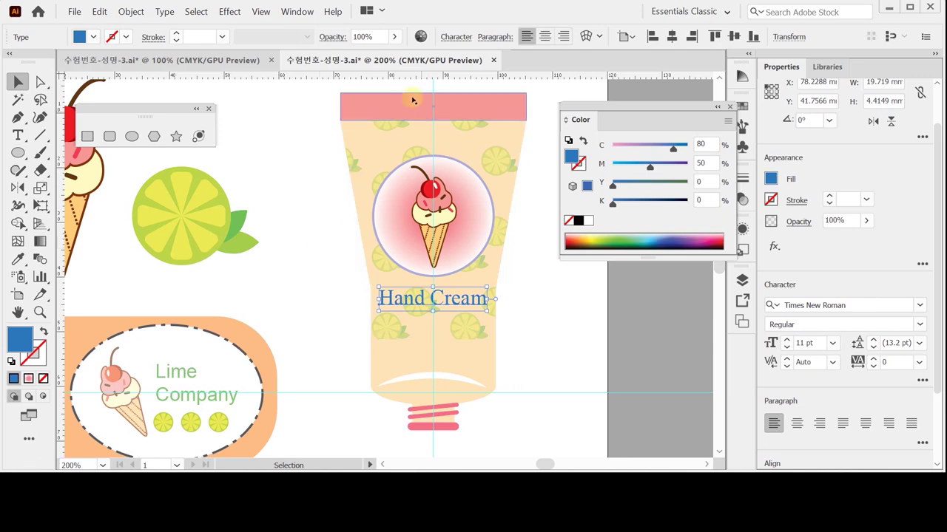
click(453, 425)
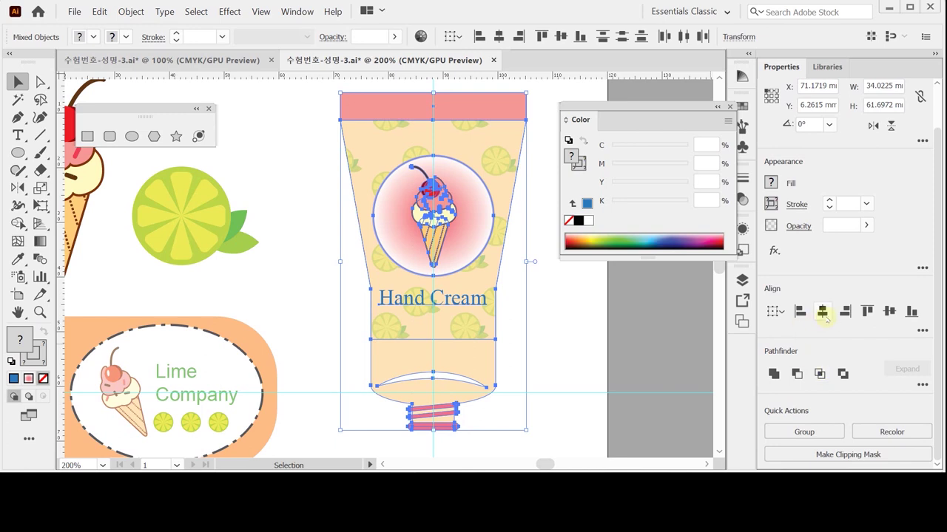
click(822, 311)
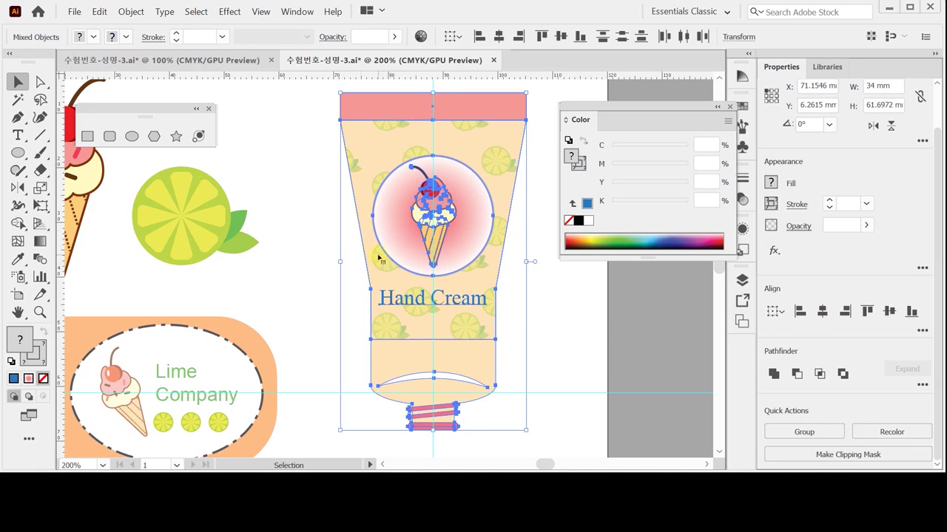
Step: Rotate the whole selected tube artwork by -20°, leaving its patterns untransformed
click(21, 189)
drag(20, 190, 66, 187)
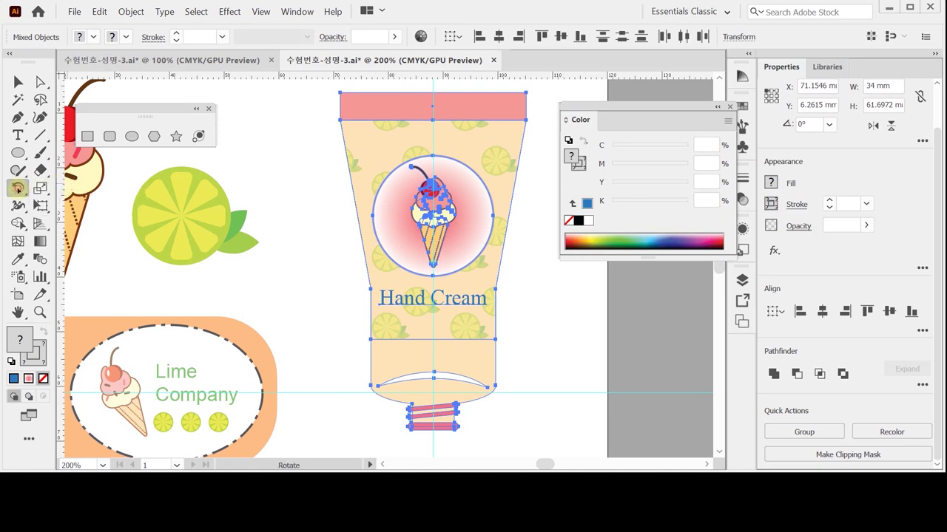
double_click(18, 189)
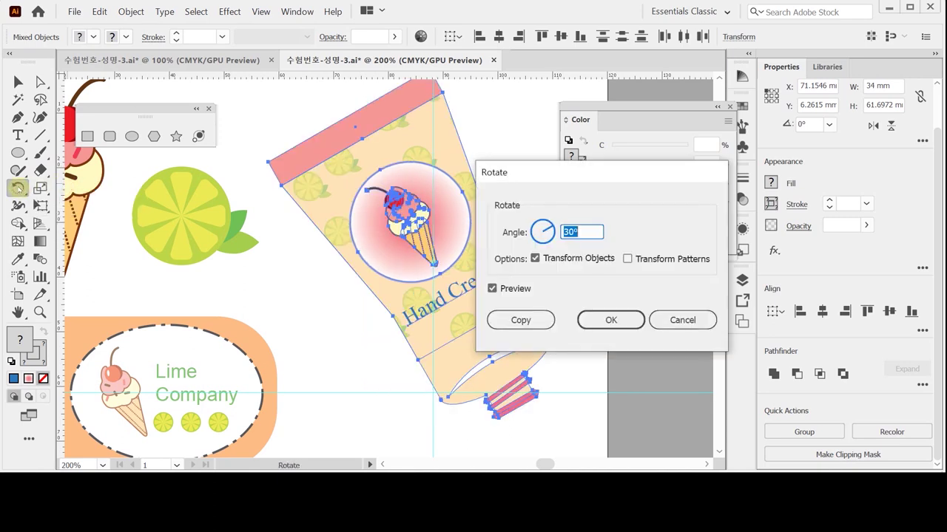
text(-10)
key(Return)
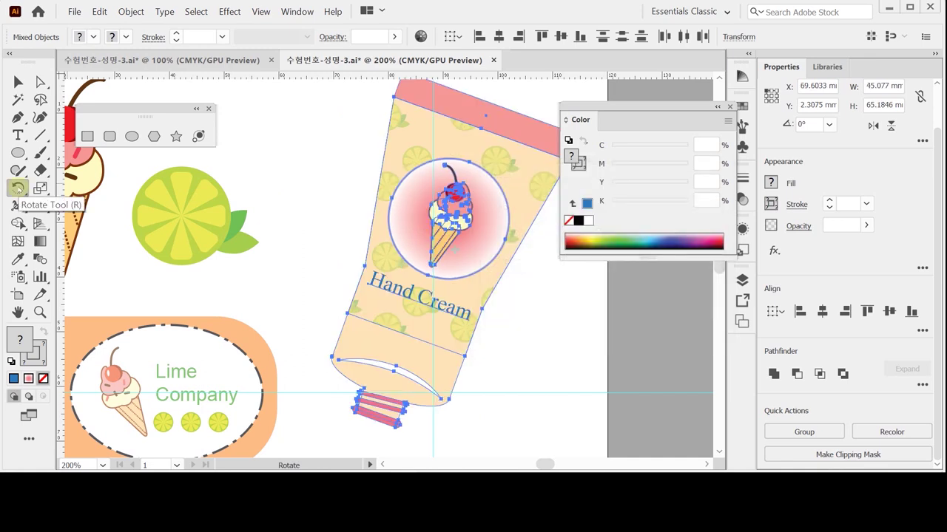
Step: Undo the tube's last rotation and rotate the selected artwork by -20° again with both Transform Objects and Transform Patterns enabled
key(ctrl+z)
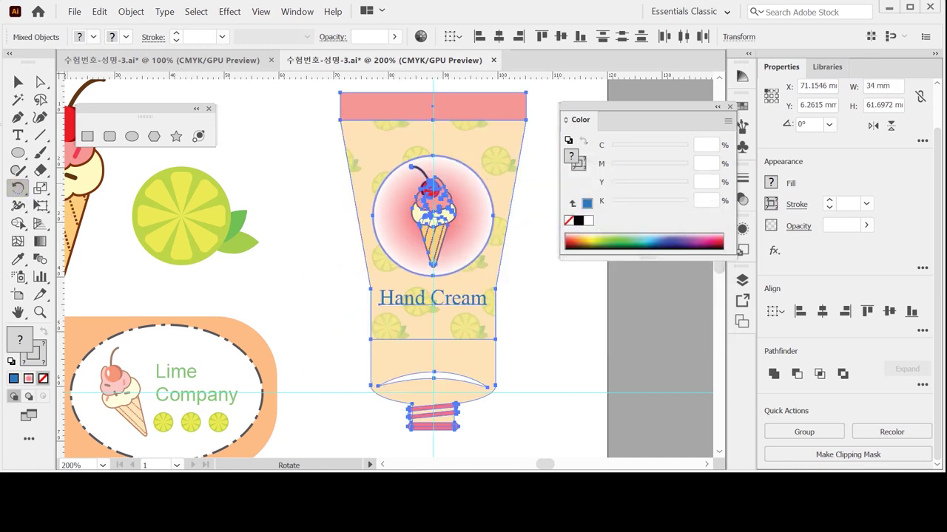
double_click(17, 189)
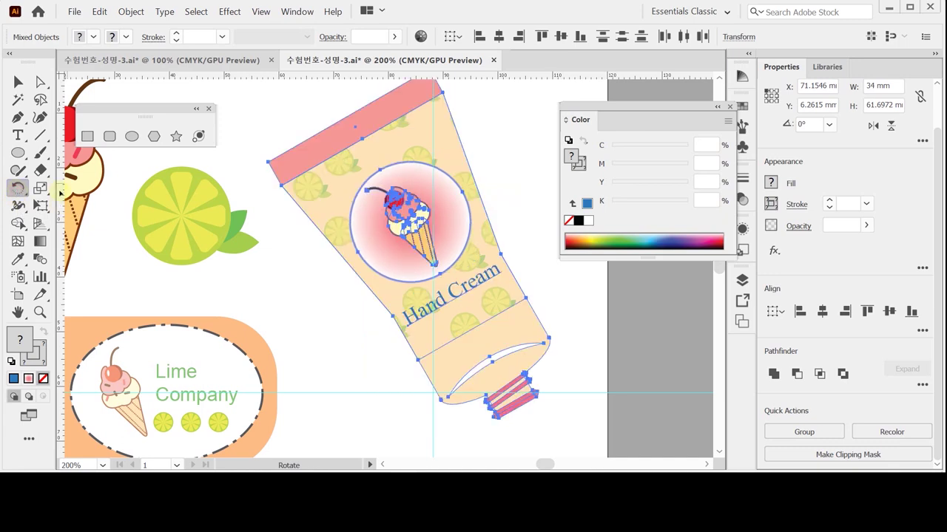
text(-20)
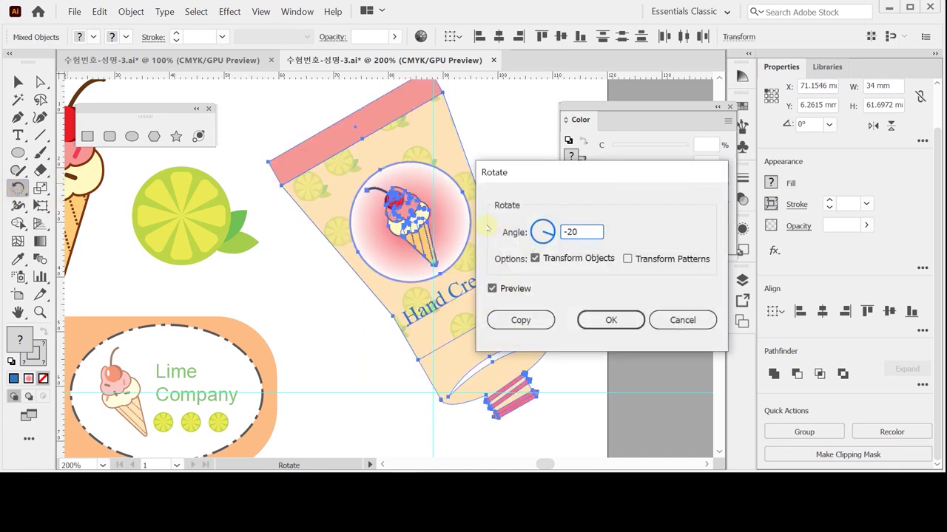
key(Tab)
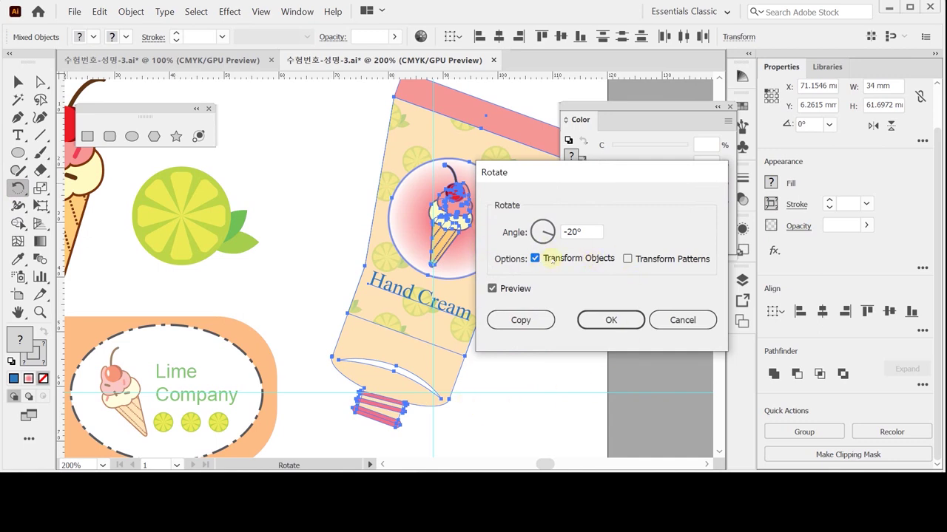
click(627, 259)
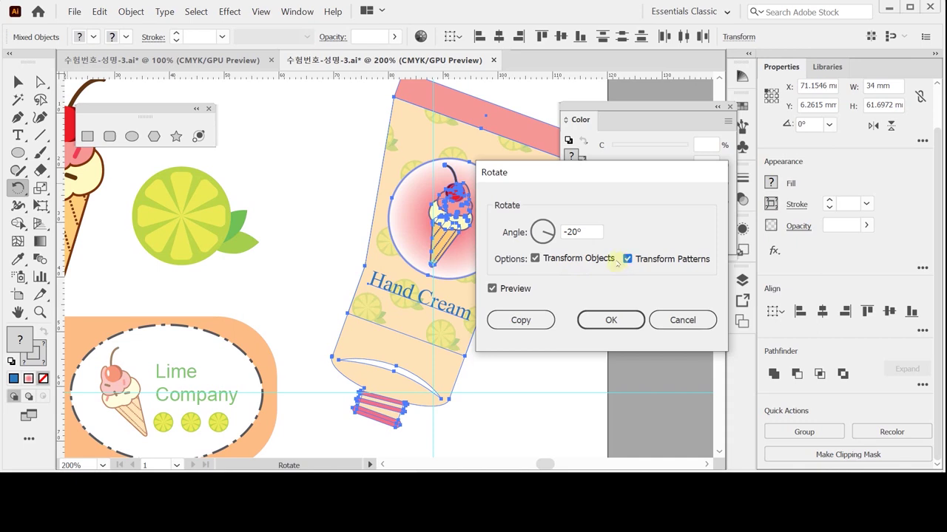
click(610, 320)
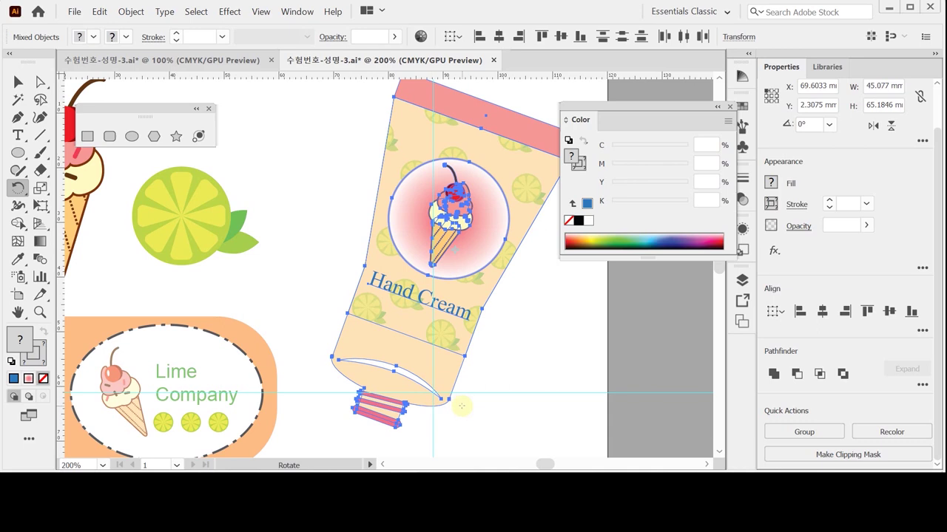
key(v)
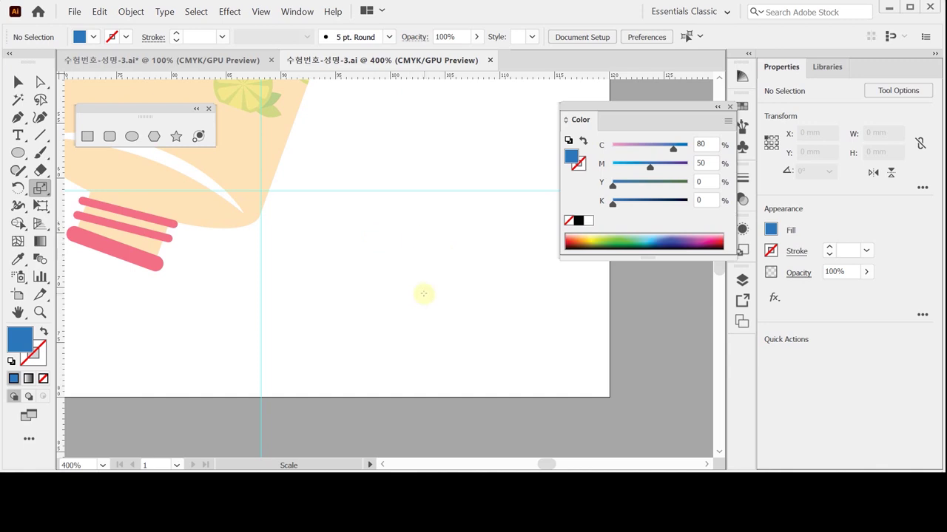
Step: Create an 18 x 5 mm ellipse in the empty area below and beside the tilted tube
click(132, 136)
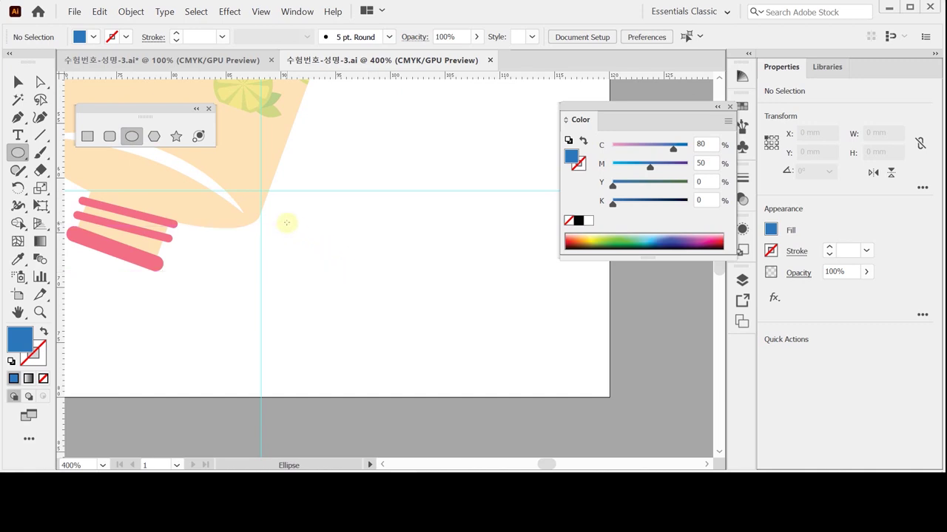
click(299, 294)
text(1)
key(Tab)
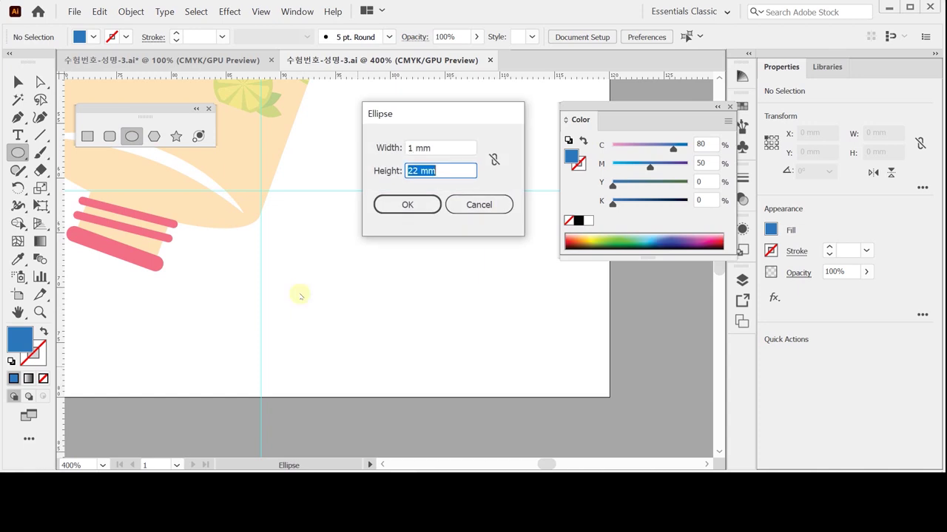
key(Tab)
key(shift+Tab)
key(Tab)
key(Tab)
key(Tab)
key(Tab)
key(shift+Tab)
text(18)
key(Tab)
text(5)
key(Return)
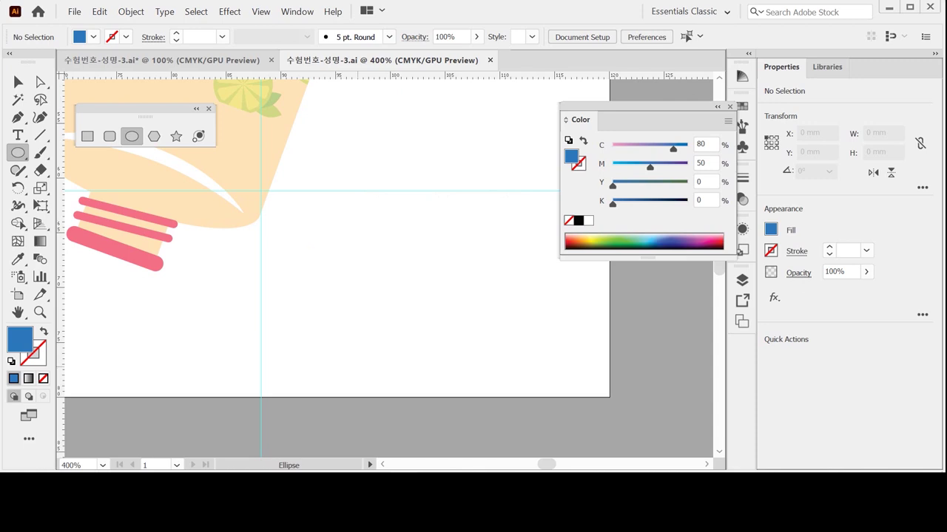
Step: Fill the ellipse with CMYK 10, 10, 10, 20 and give it a black stroke
ctrl+click(342, 326)
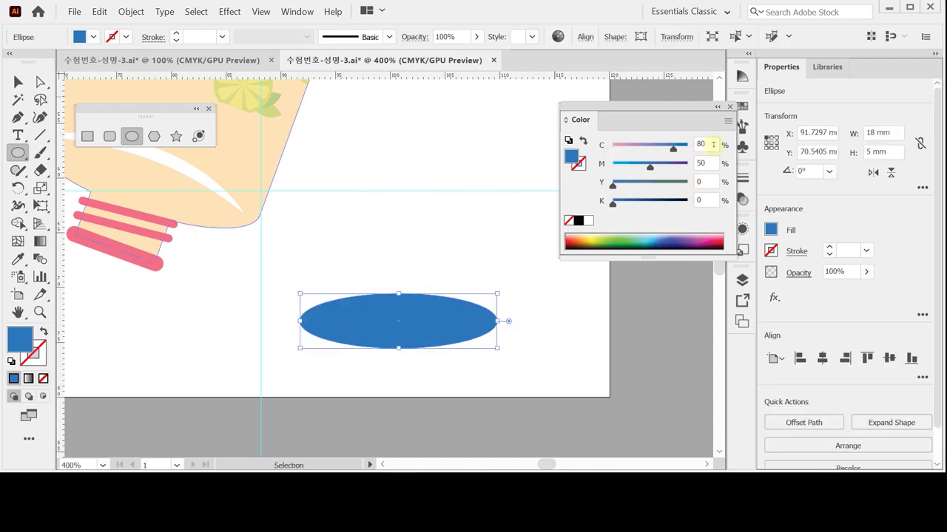
click(590, 222)
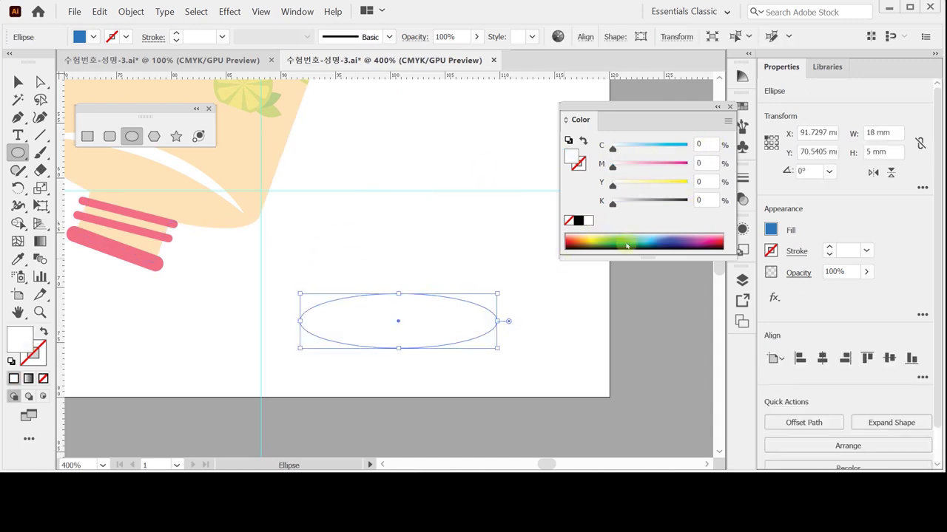
click(706, 145)
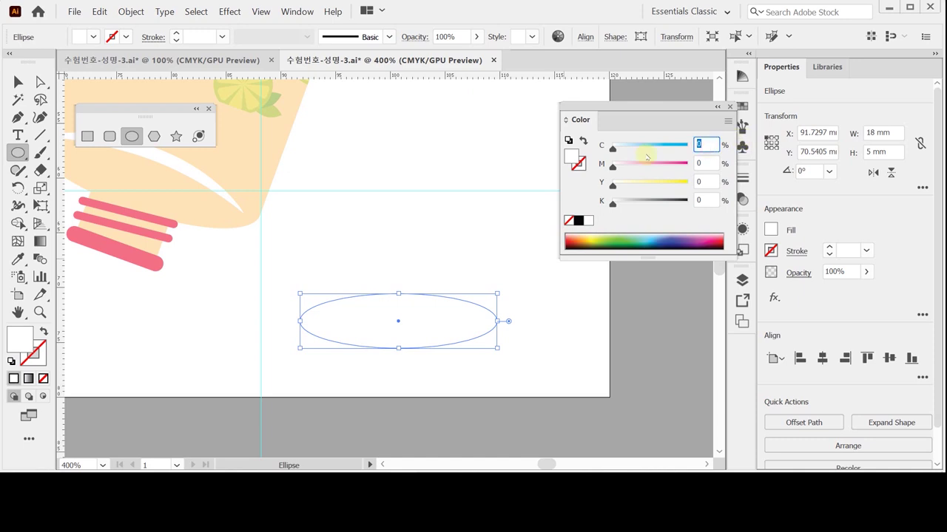
text(10)
key(Tab)
text(10)
key(Tab)
text(10)
key(Tab)
text(20)
key(Return)
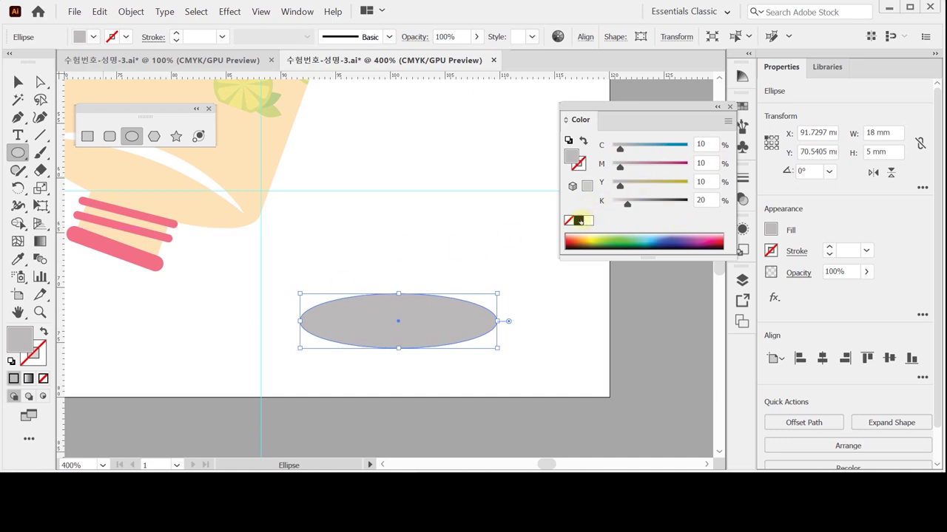
click(577, 165)
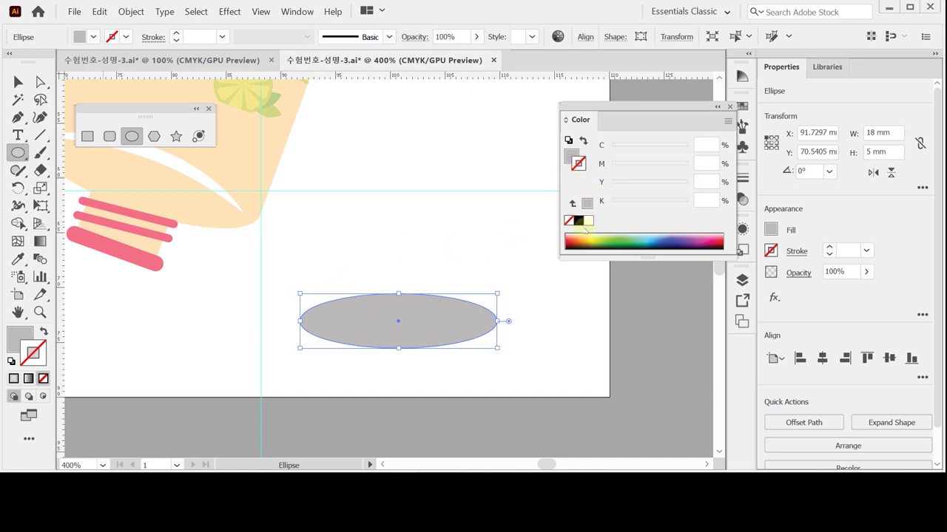
click(579, 221)
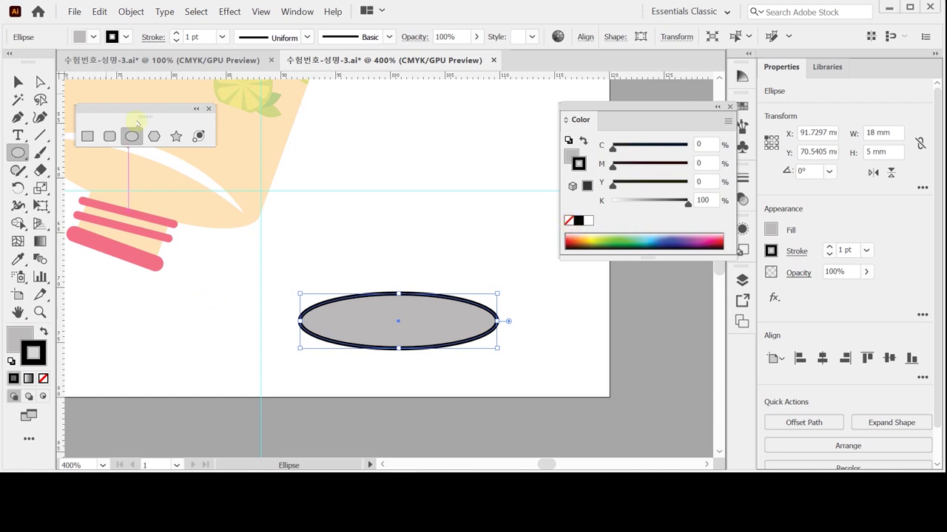
Step: Create an 18 x 9 mm rectangle over the upper part of the ellipse
click(87, 136)
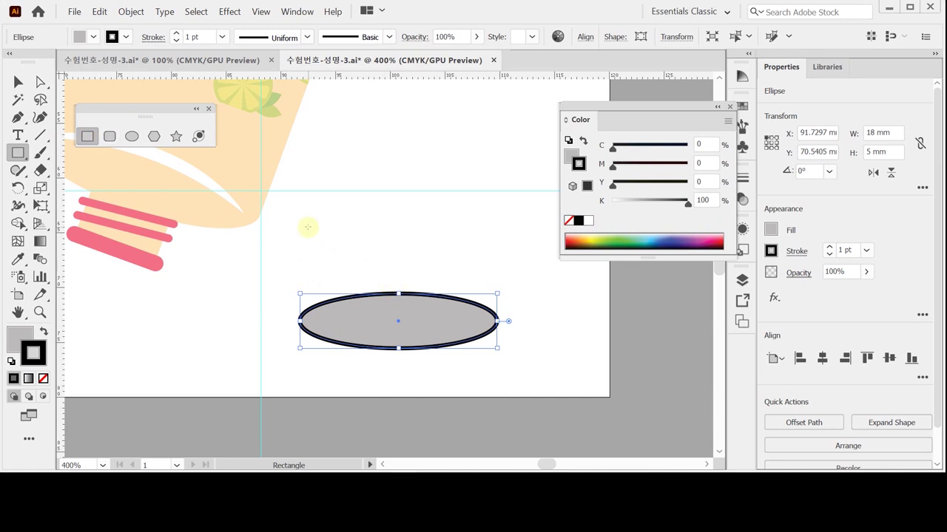
click(308, 229)
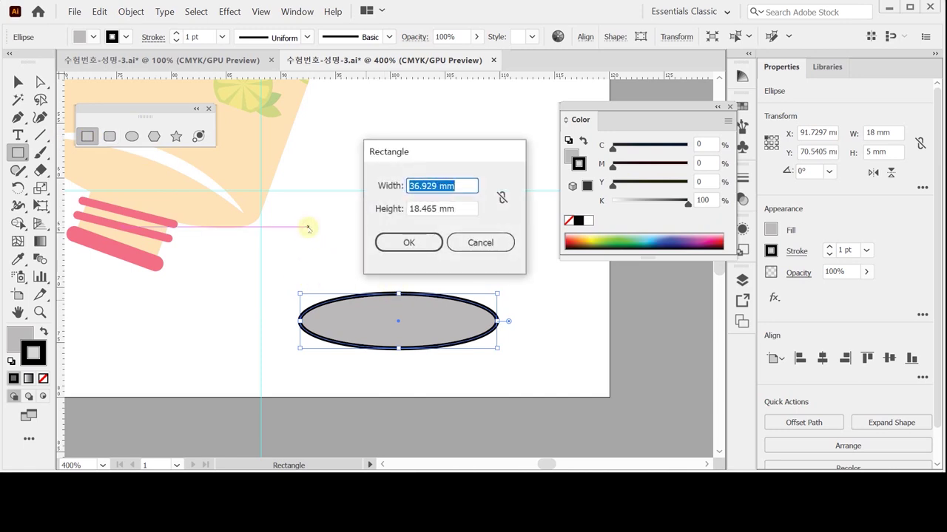
text(18)
key(Tab)
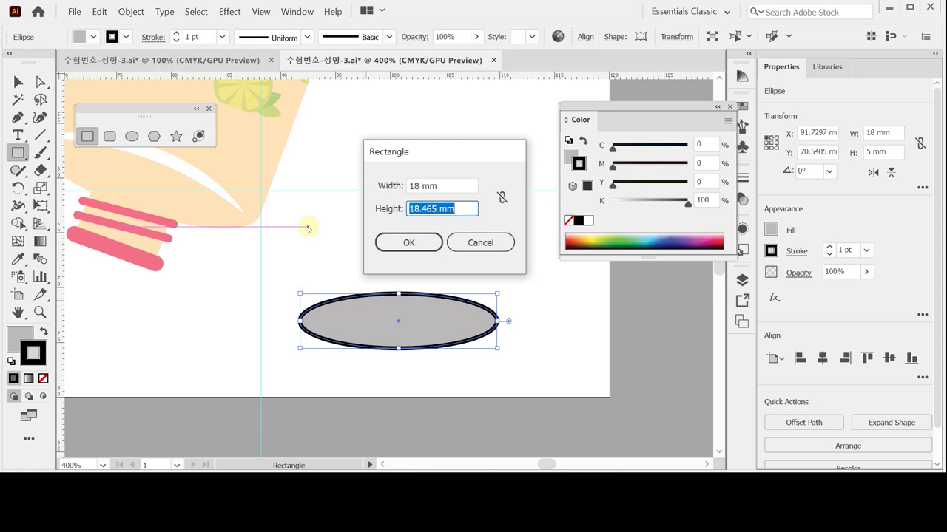
text(9)
key(Return)
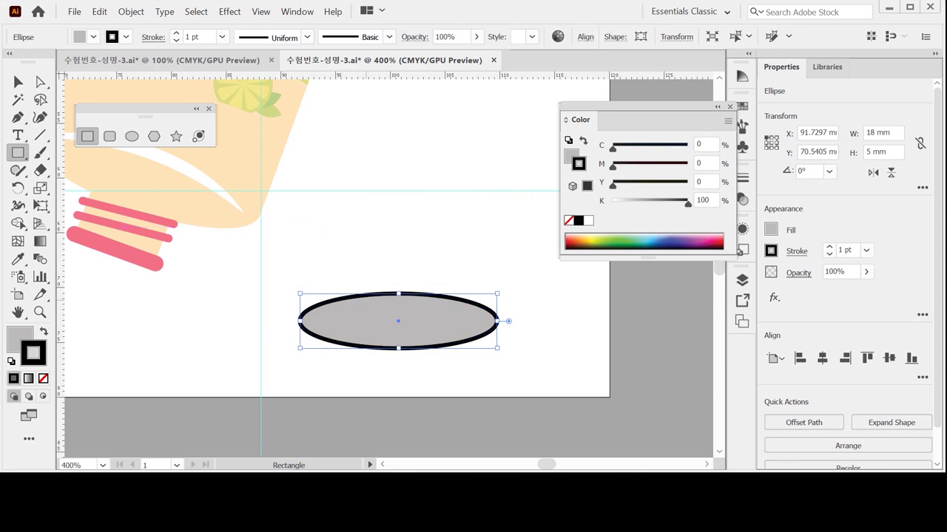
Step: Centre the rectangle and the ellipse horizontally with each other, and clear the selection
drag(343, 200, 409, 360)
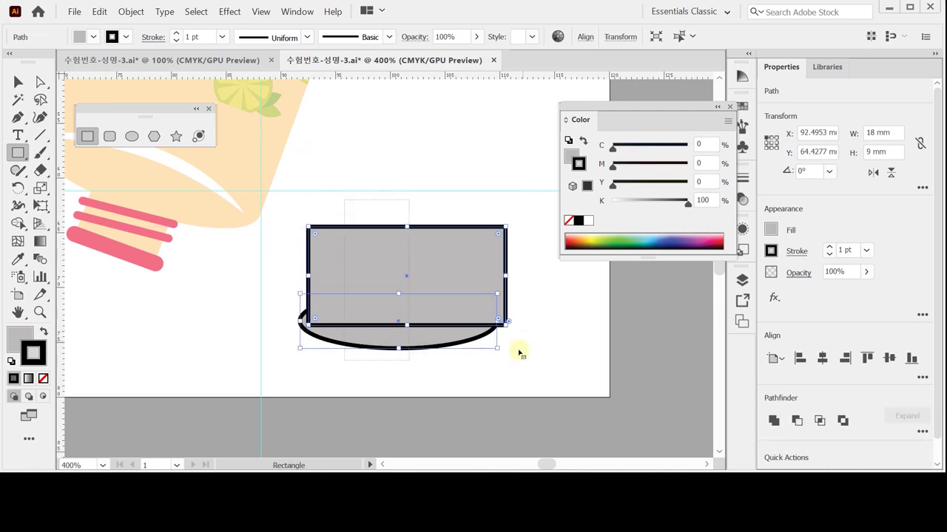
click(821, 357)
ctrl+click(570, 321)
Step: In outline view, nudge the rectangle and the ellipse up until the rectangle's bottom edge meets the ellipse's widest line, and return to preview
ctrl+click(489, 298)
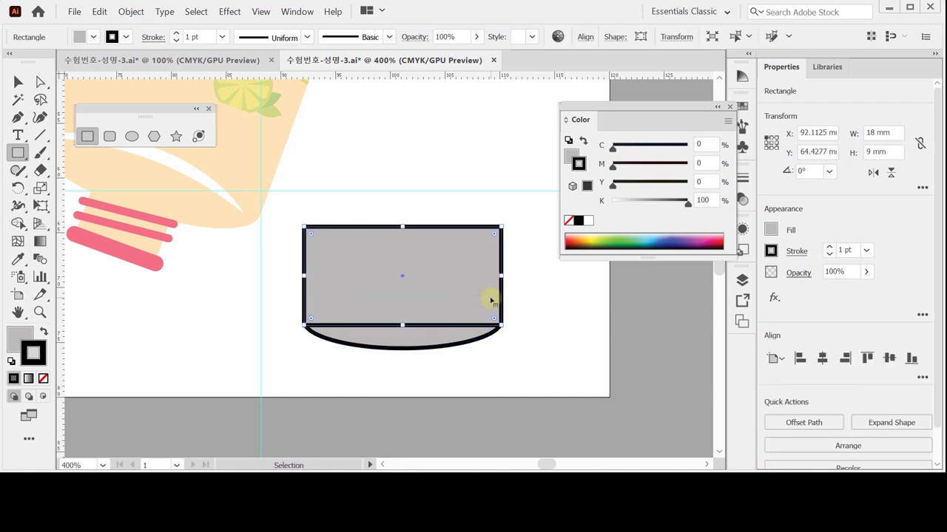
key(ctrl+y)
key(Up)
key(Up)
key(Up)
key(Up)
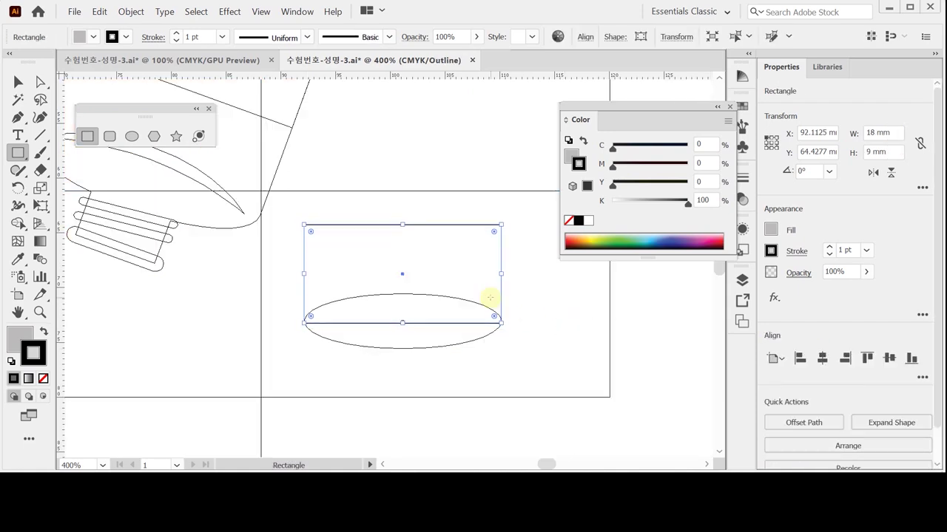
key(Up)
key(Up)
key(Up)
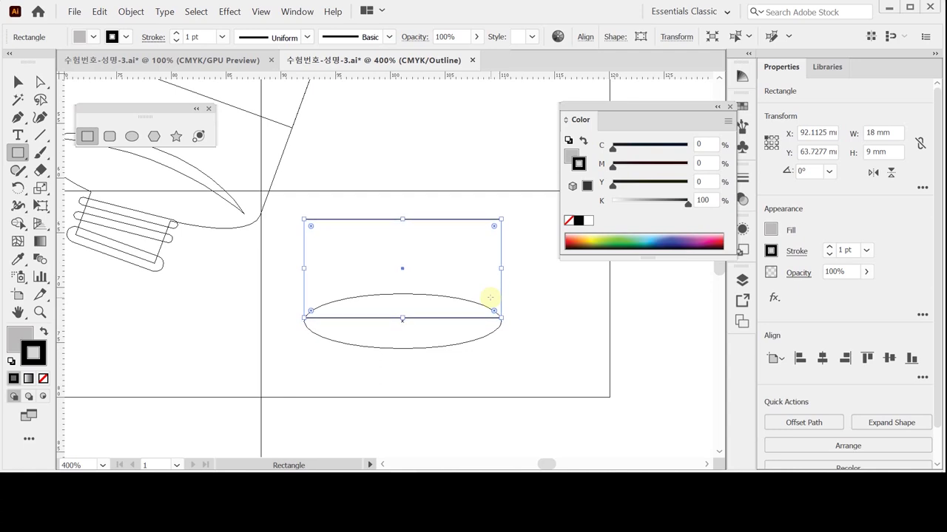
ctrl+click(510, 367)
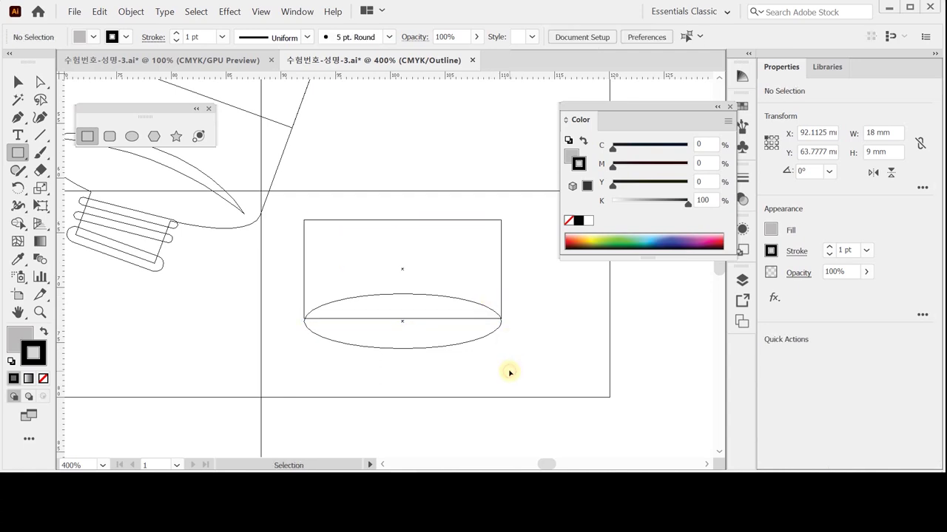
ctrl+click(417, 347)
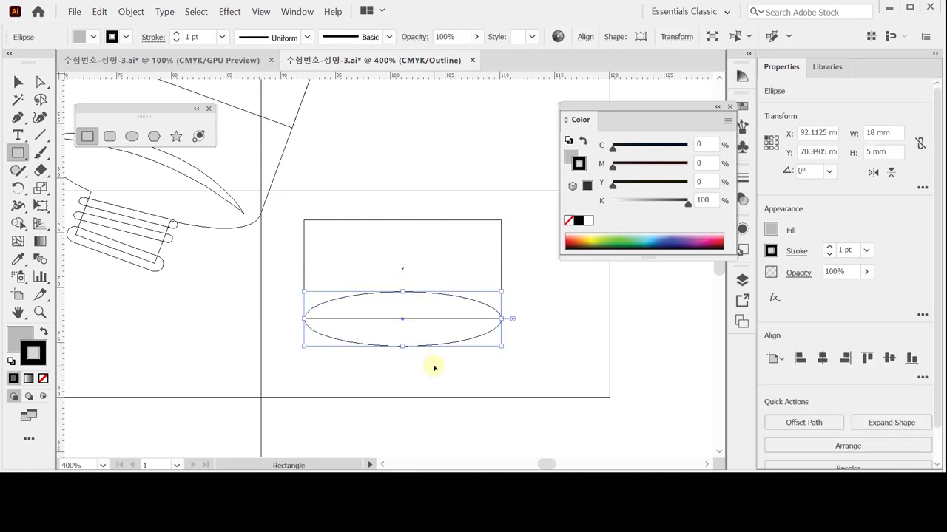
key(ctrl+y)
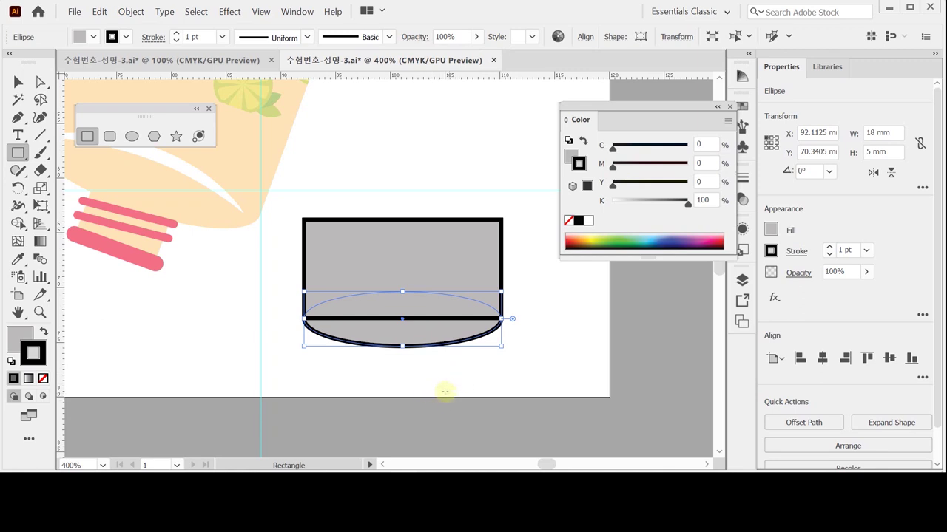
Step: Copy the ellipse straight up so that it is centred on the rectangle's top edge
click(18, 81)
click(253, 334)
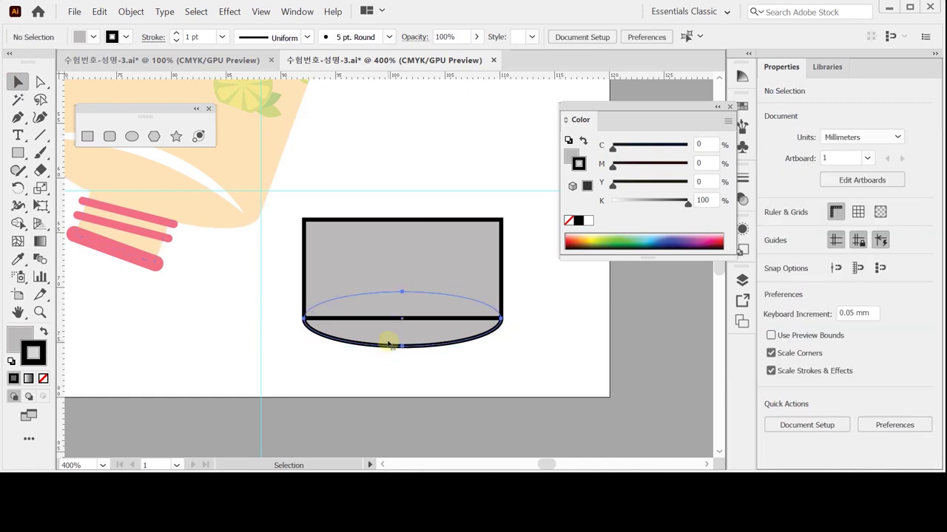
click(389, 346)
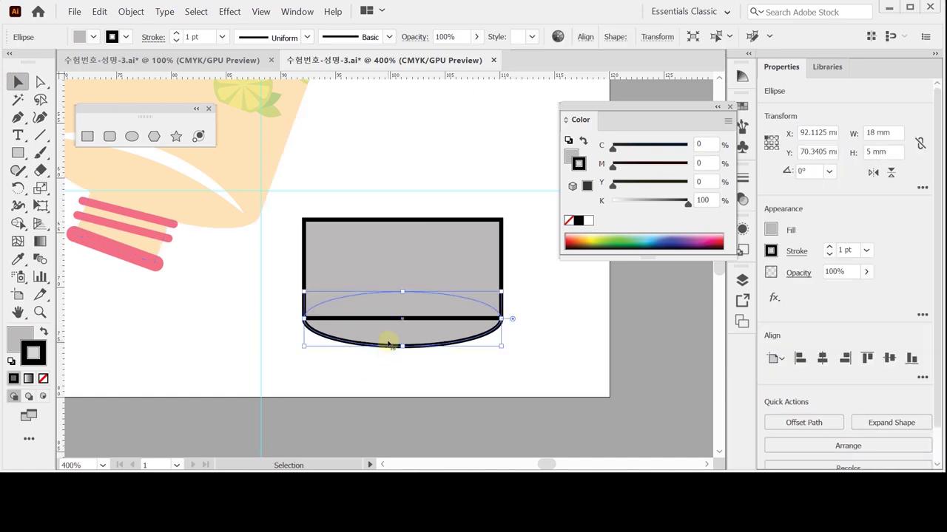
drag(415, 336, 410, 235)
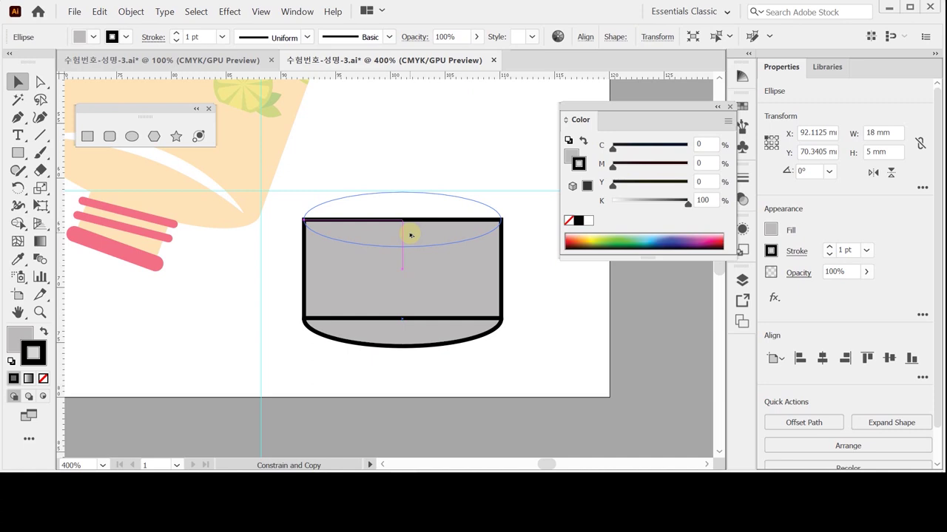
drag(410, 235, 411, 235)
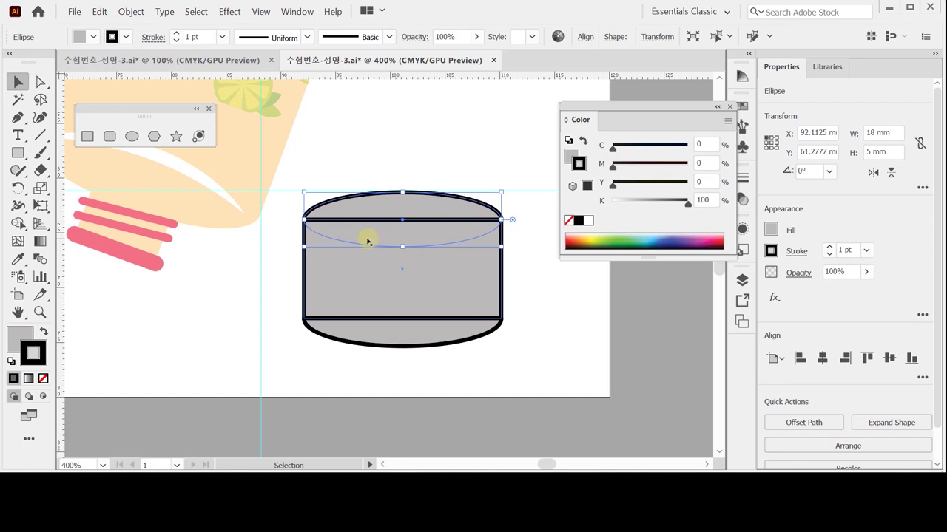
Step: Unite the rectangle with the lower ellipse, send the merged body behind the top ellipse, and clear the selection
drag(363, 367, 412, 311)
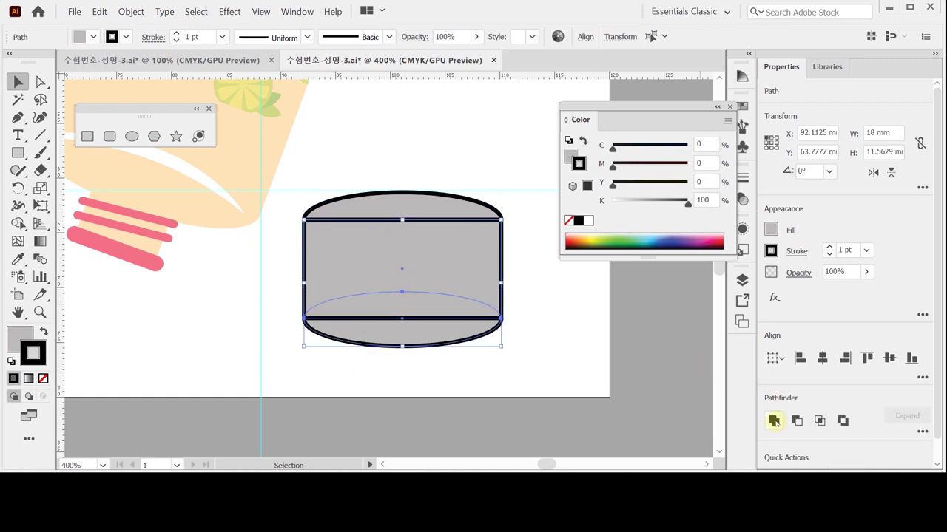
click(774, 420)
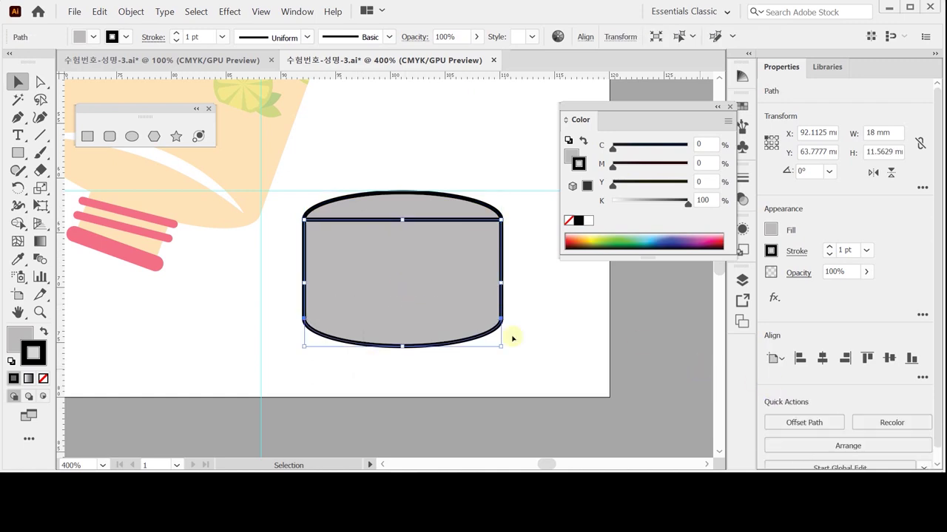
right_click(465, 320)
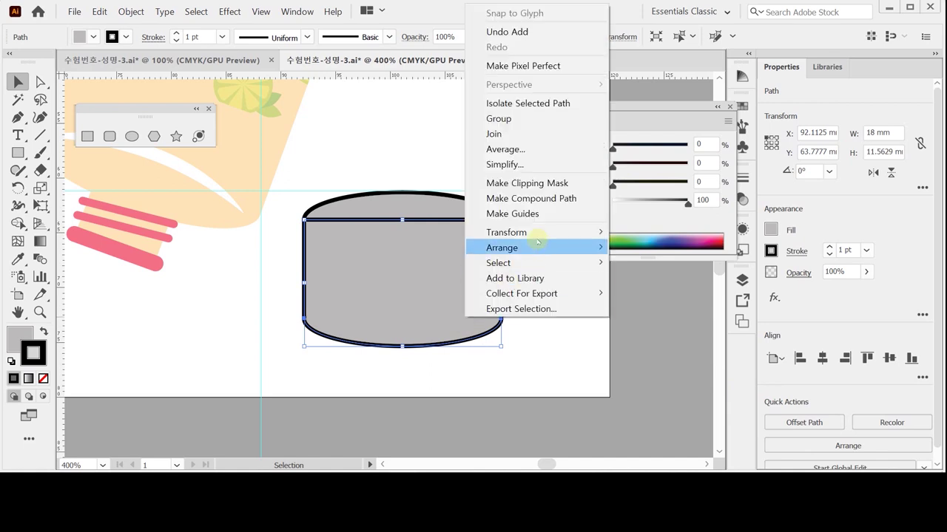
mouse_move(529, 249)
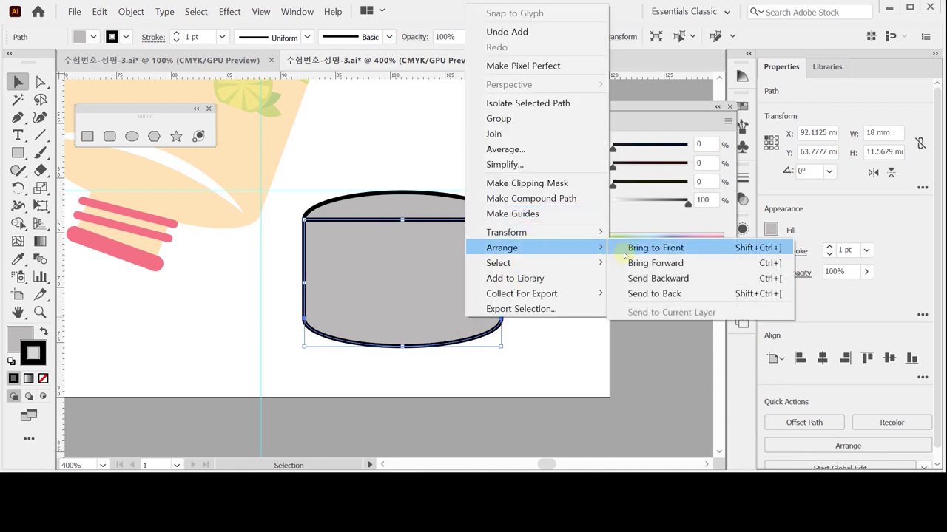
click(636, 294)
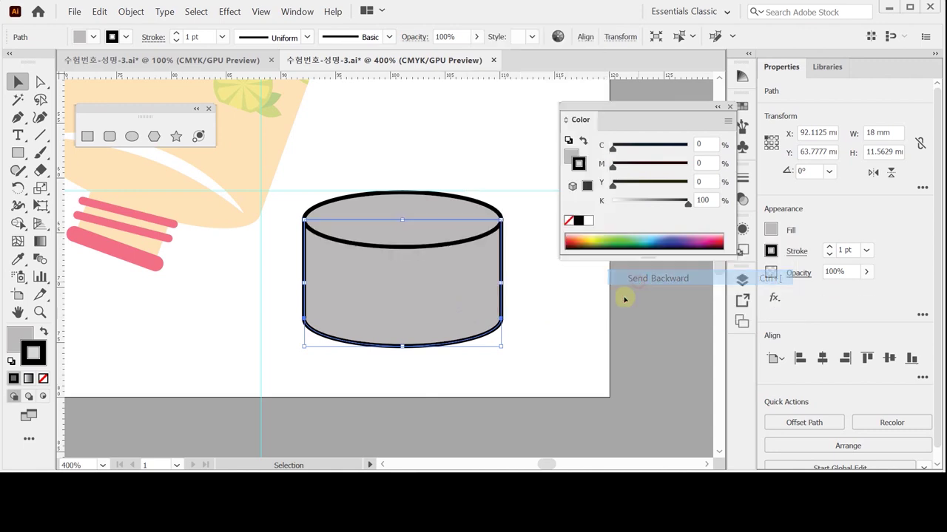
click(471, 376)
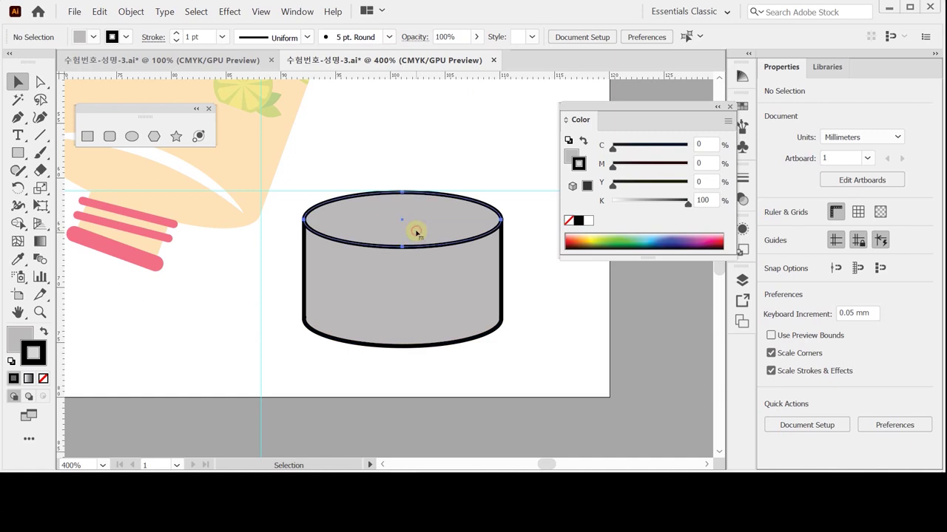
Step: Set the top ellipse's fill to 0% cyan and 10% black, and clear the selection
click(417, 233)
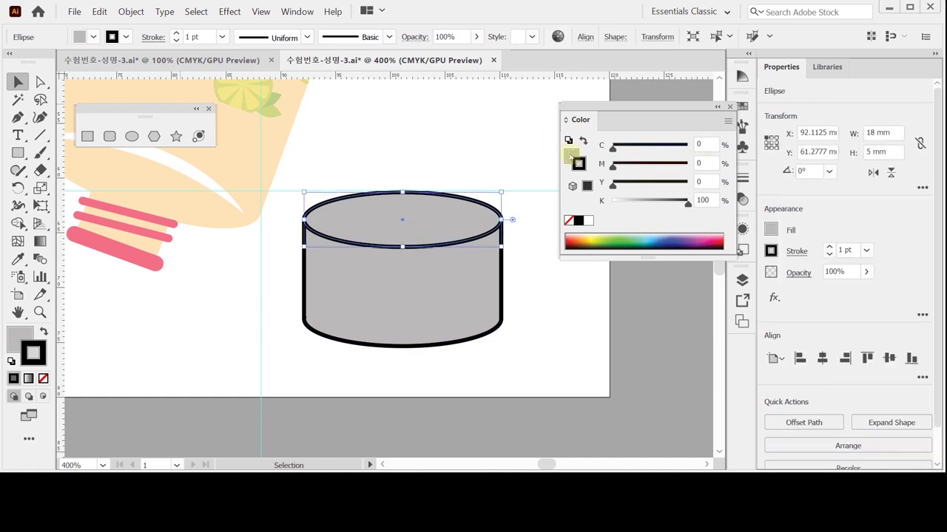
click(571, 156)
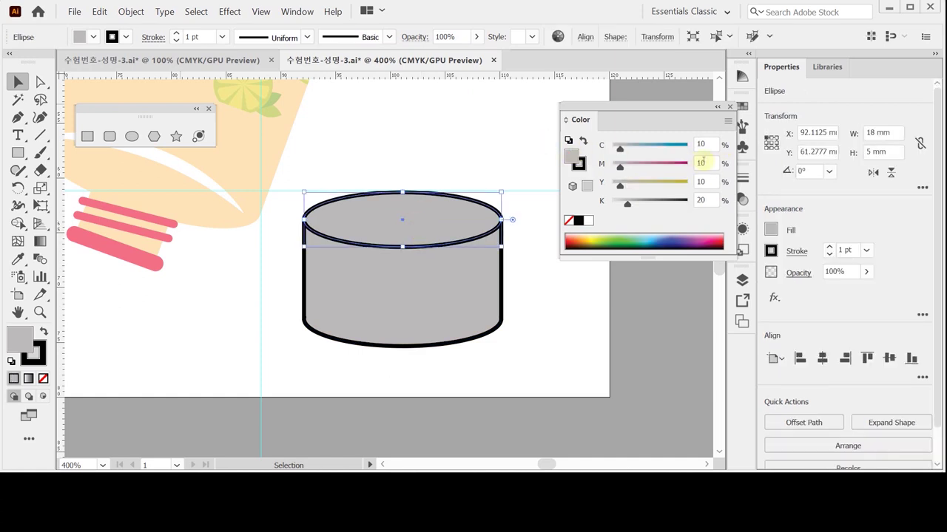
click(710, 144)
drag(619, 150, 612, 149)
click(706, 201)
text(10)
key(Return)
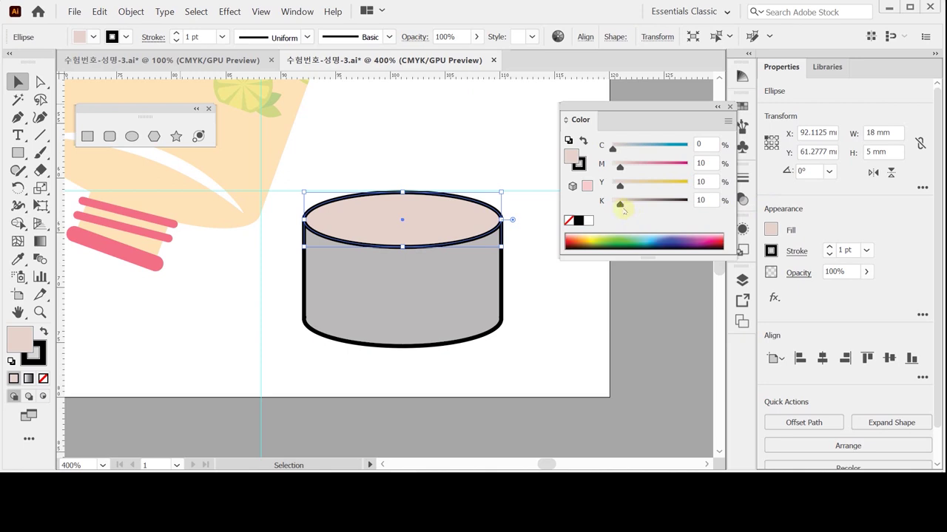
click(473, 164)
Step: Copy the top ellipse straight down onto the lower part of the container's body and isolate the copy for editing
click(444, 223)
drag(444, 222, 441, 267)
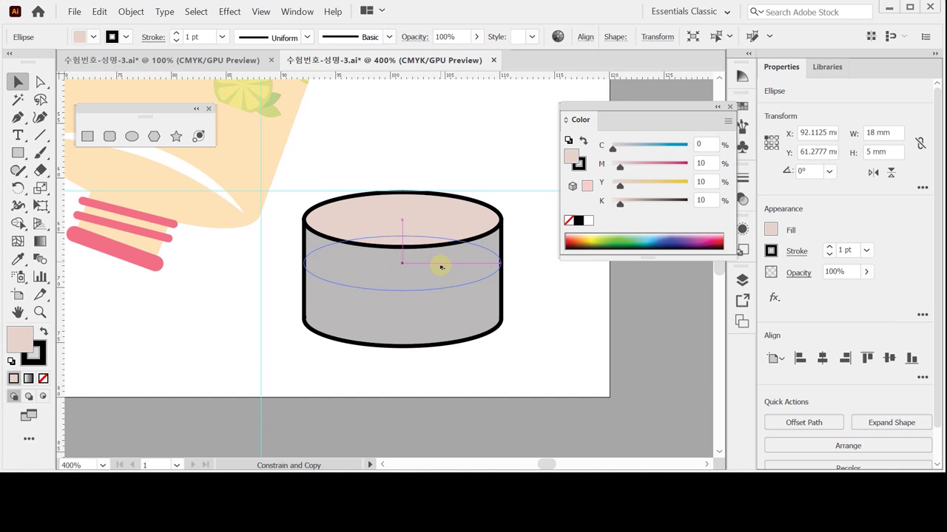
drag(441, 266, 439, 289)
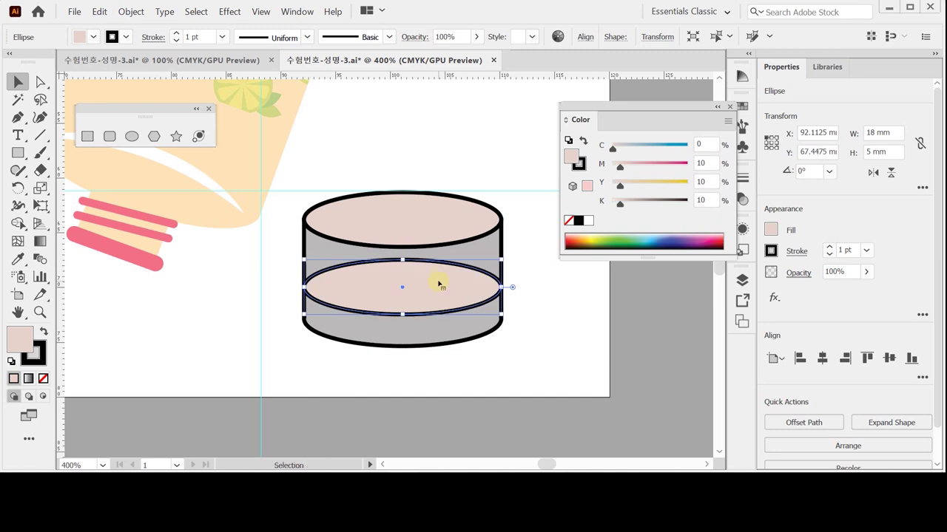
double_click(442, 275)
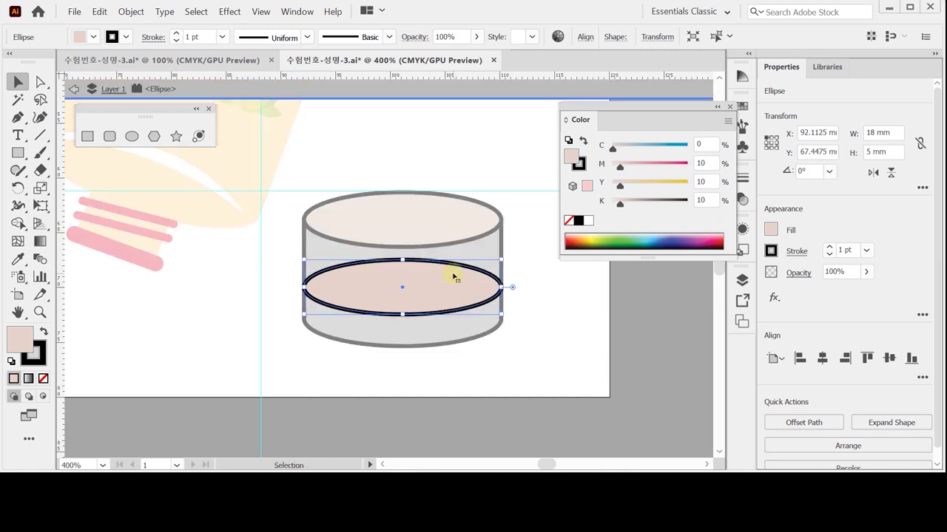
Step: Delete the copied ellipse's top anchor point to leave the lower arc, and remove the arc's fill
click(40, 81)
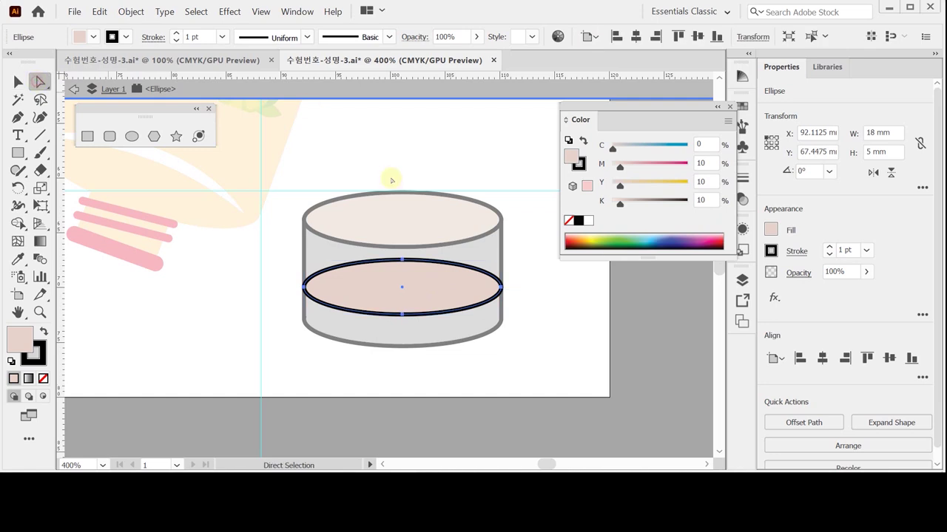
drag(394, 247, 412, 270)
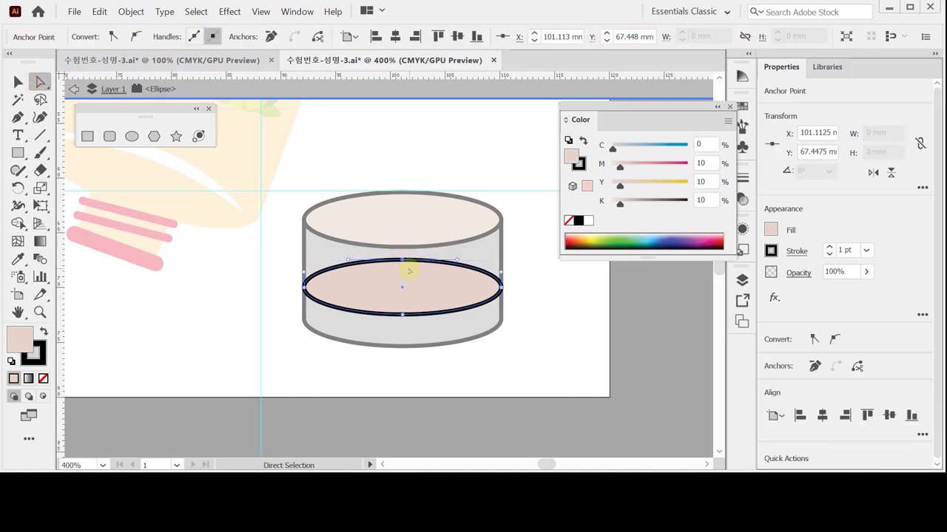
key(Delete)
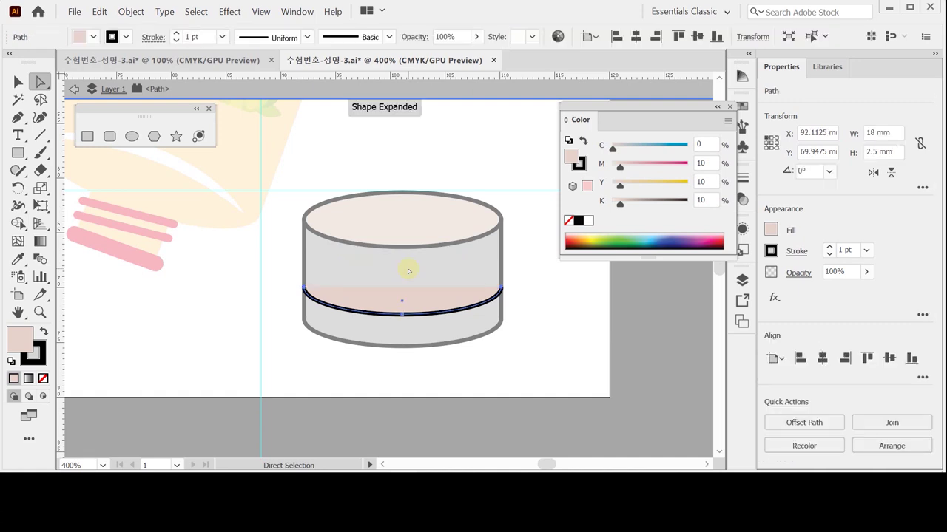
click(568, 220)
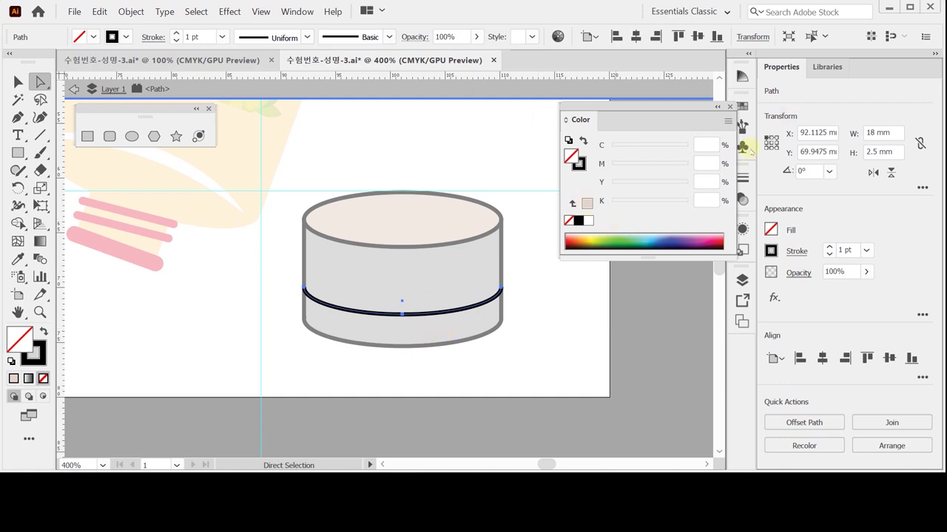
Step: Set the arc's stroke weight to 5 pt
click(793, 251)
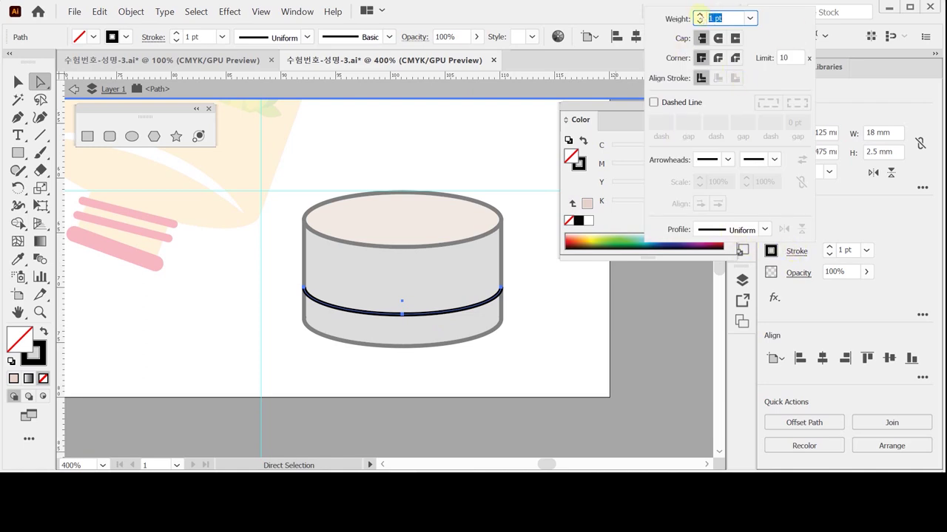
click(699, 15)
click(699, 15)
click(699, 15)
click(699, 15)
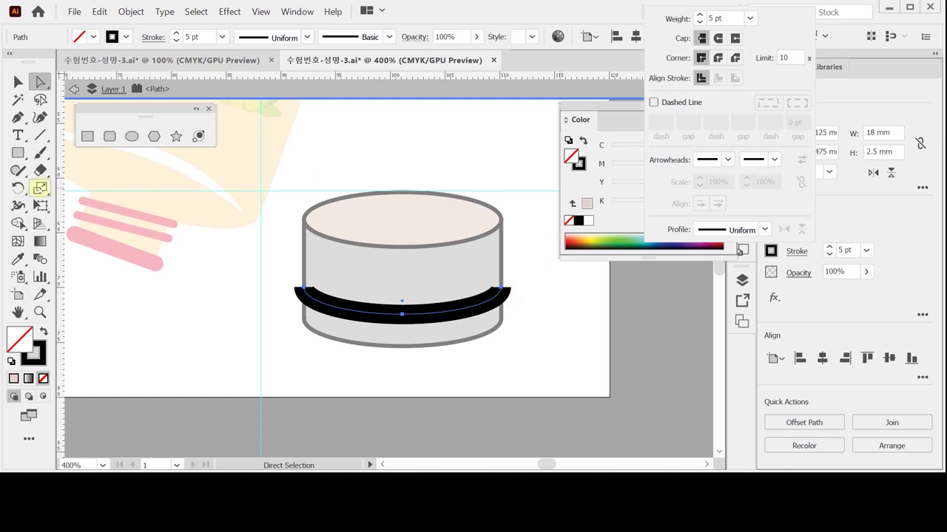
key(ctrl+z)
Step: Scale the arc uniformly to 110%, including its stroke
double_click(40, 189)
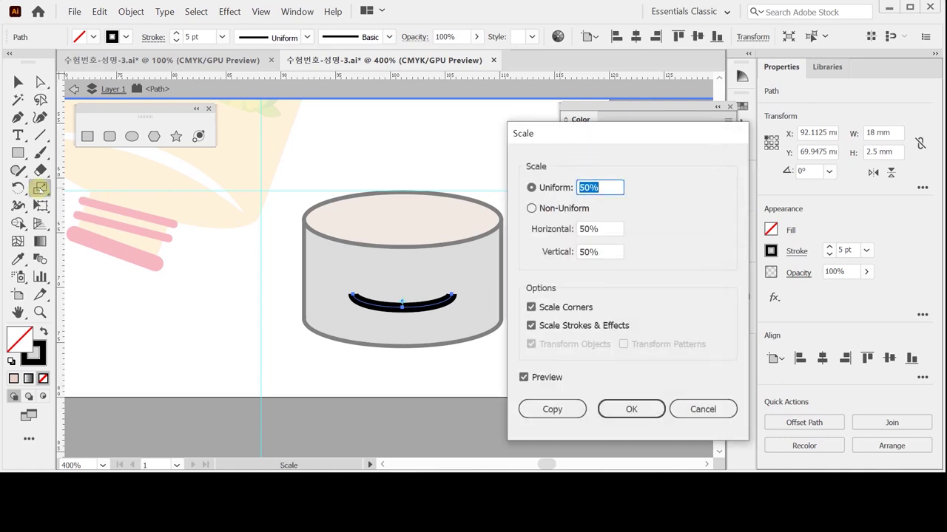
drag(547, 133, 553, 159)
click(559, 215)
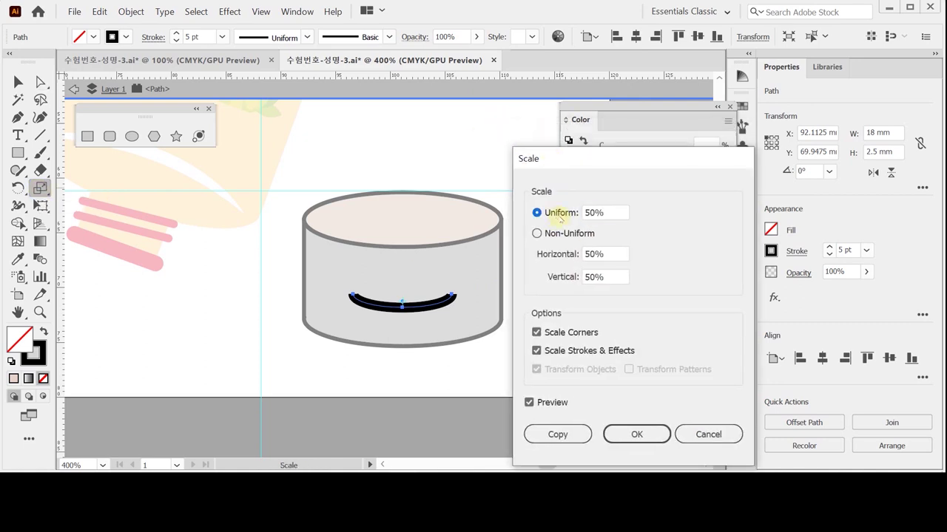
key(Tab)
text(110)
key(Tab)
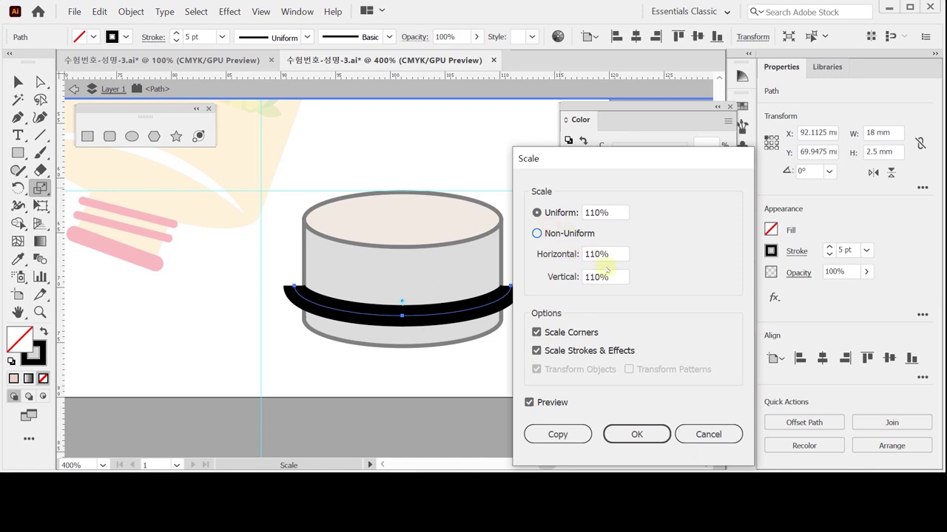
click(636, 435)
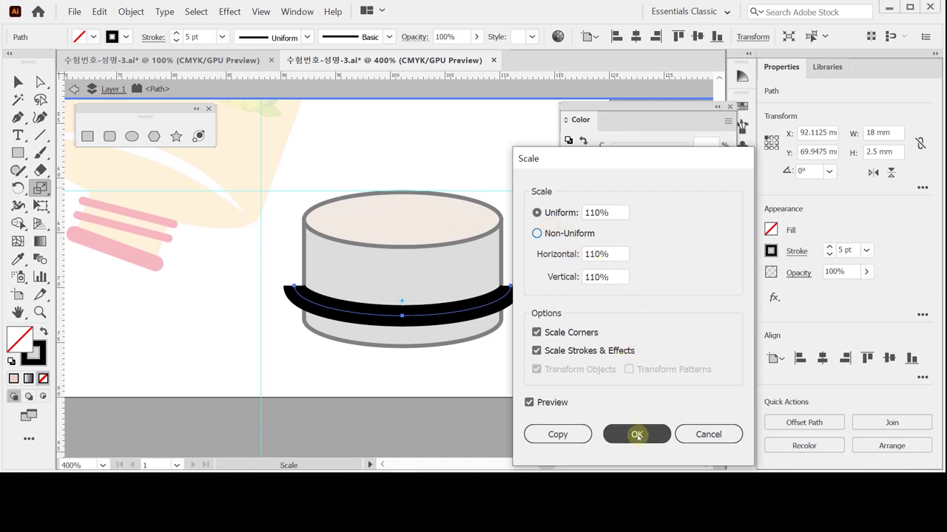
click(636, 434)
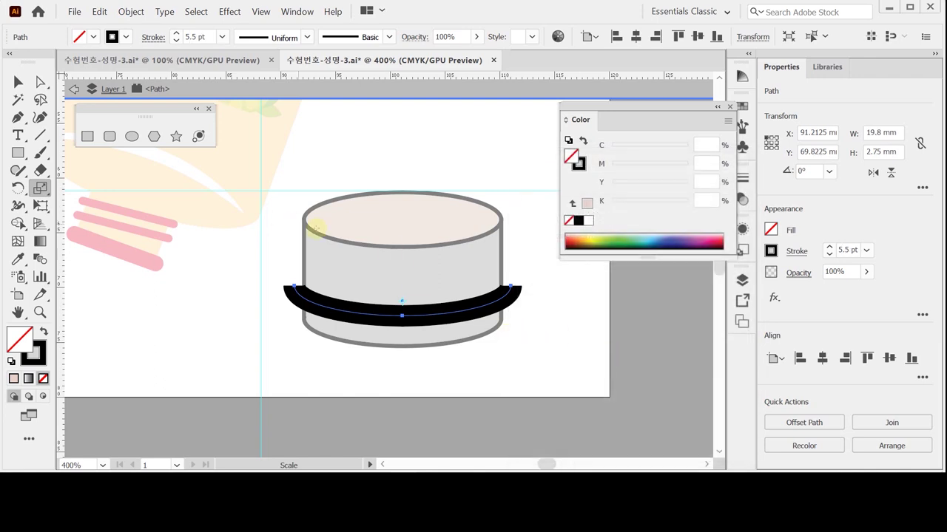
Step: Convert the arc's stroke into a filled shape with Outline Stroke
click(131, 11)
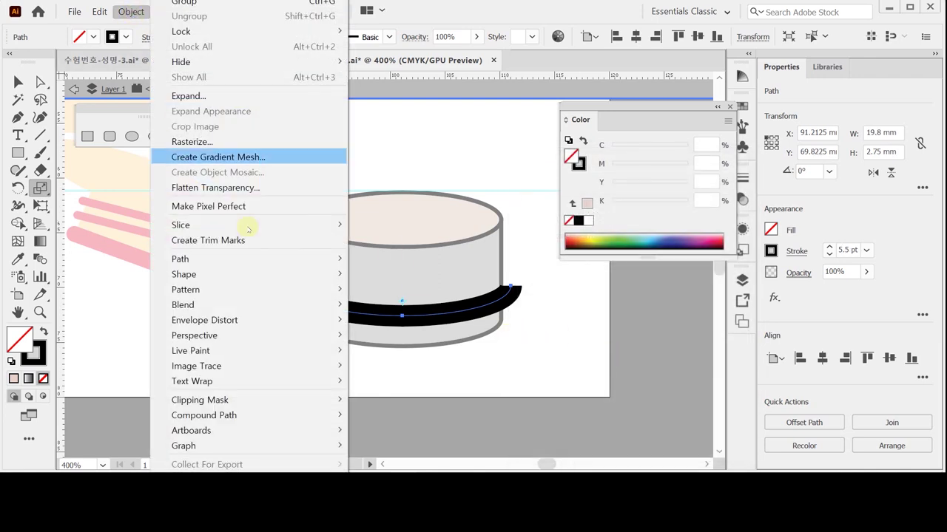
mouse_move(267, 262)
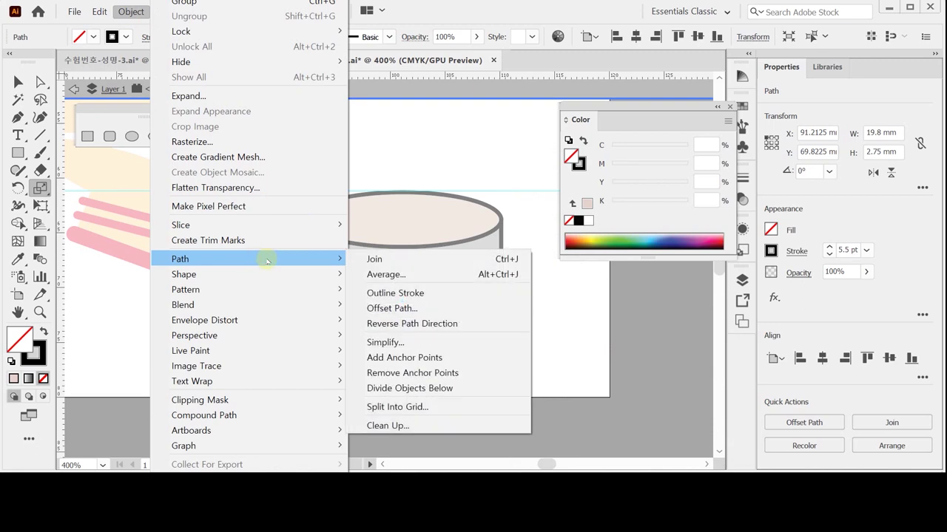
click(384, 291)
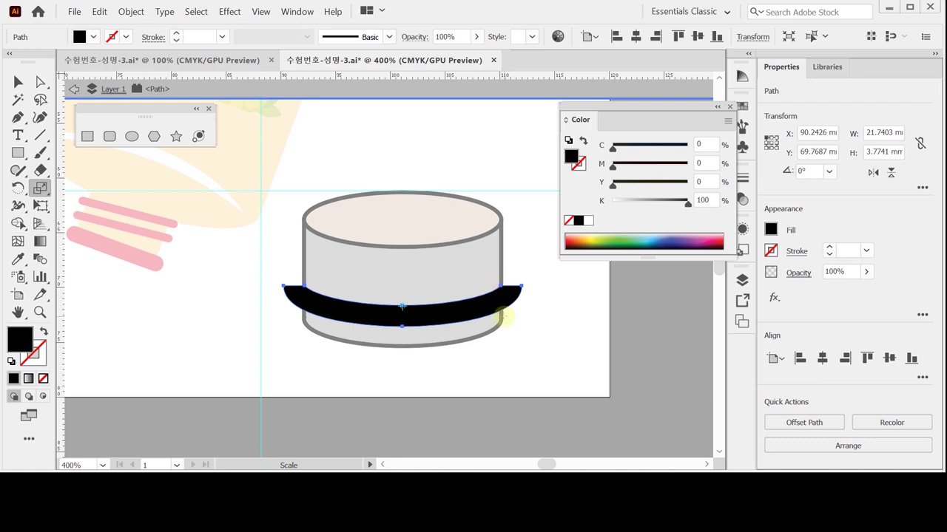
key(ctrl)
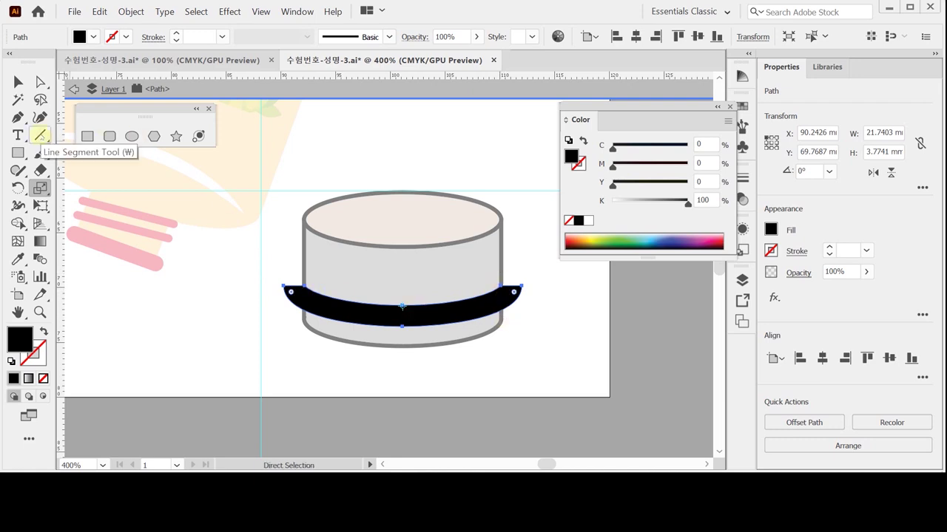
Step: Draw a yellow rectangle about 18 x 6.8 mm over the band, matching the body's width, and intersect the two shapes
click(87, 137)
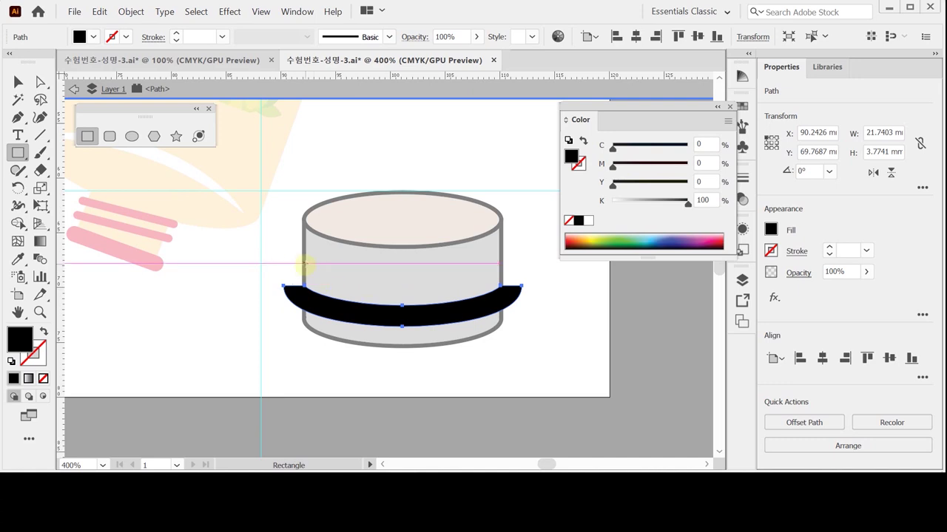
drag(305, 264, 501, 338)
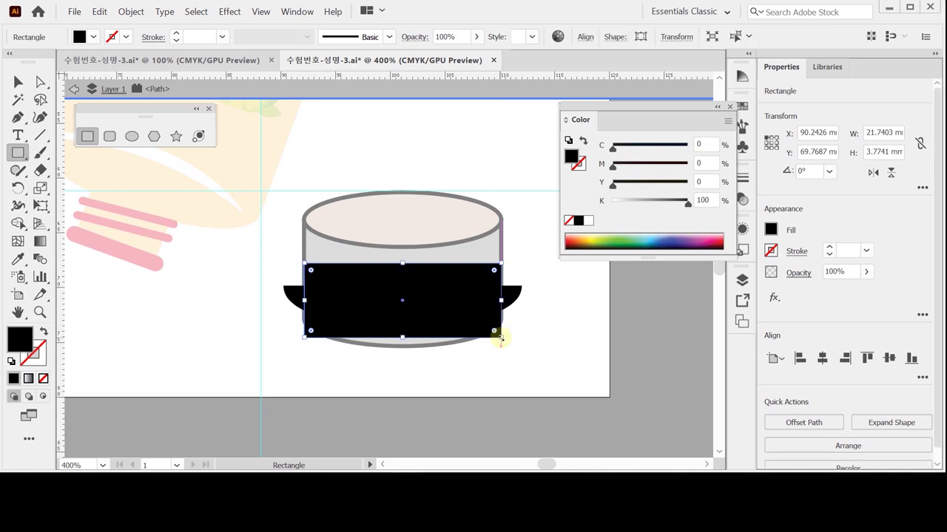
click(591, 221)
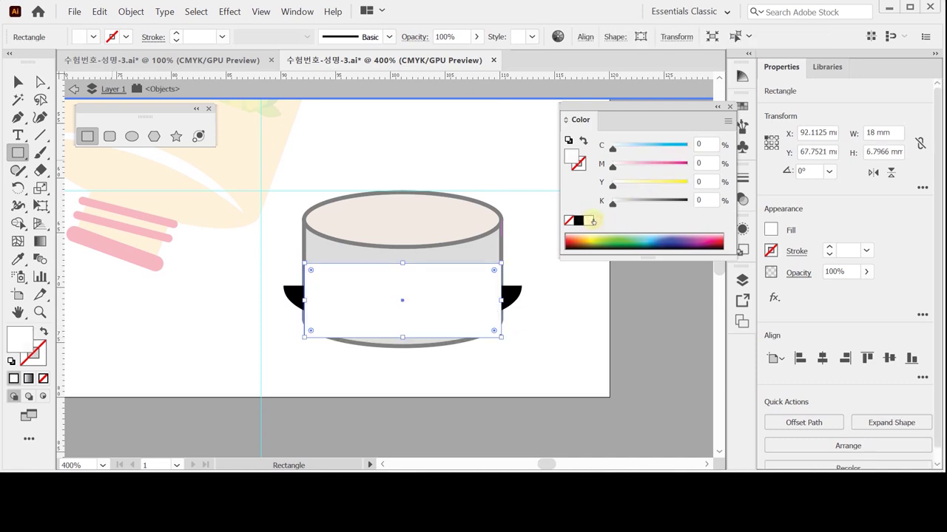
click(593, 237)
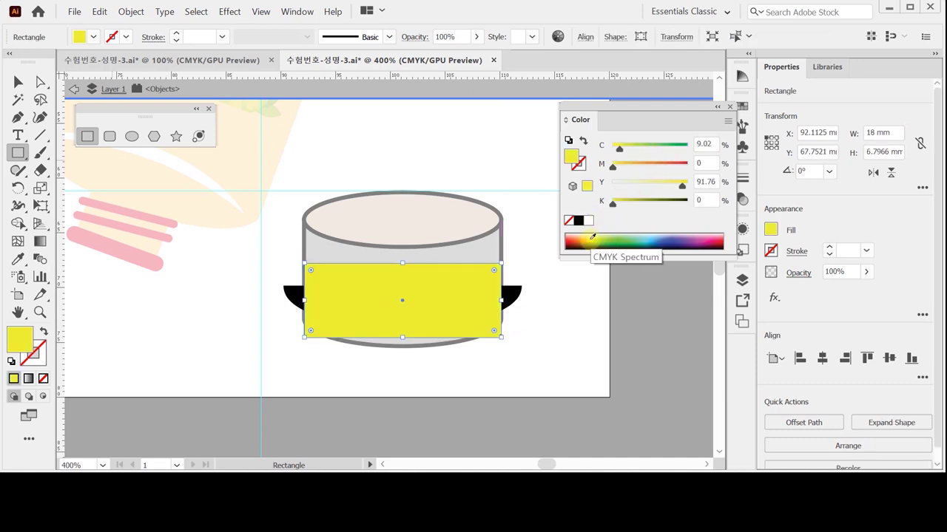
key(ctrl+a)
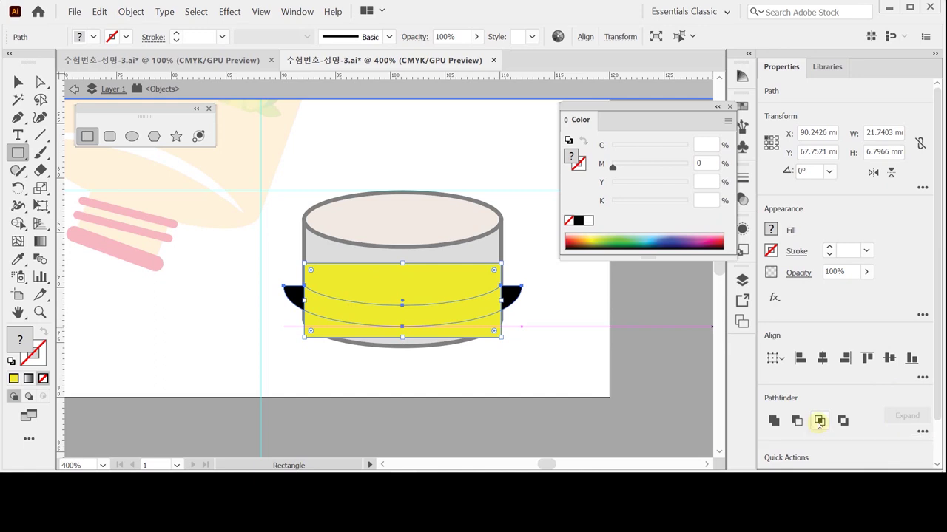
click(819, 420)
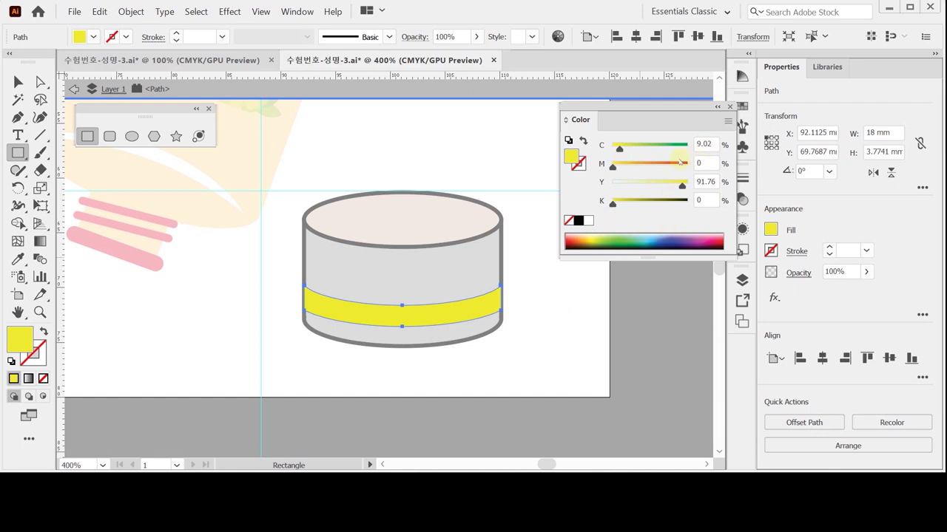
Step: Fill the trimmed band with C 0, M 50, Y 30, K 0
click(588, 221)
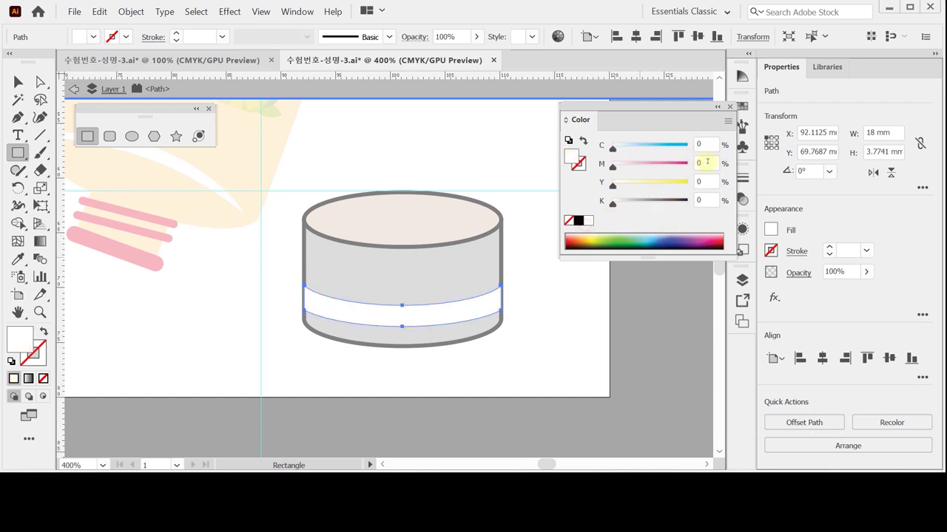
click(707, 162)
text(50)
key(Tab)
text(30)
key(Return)
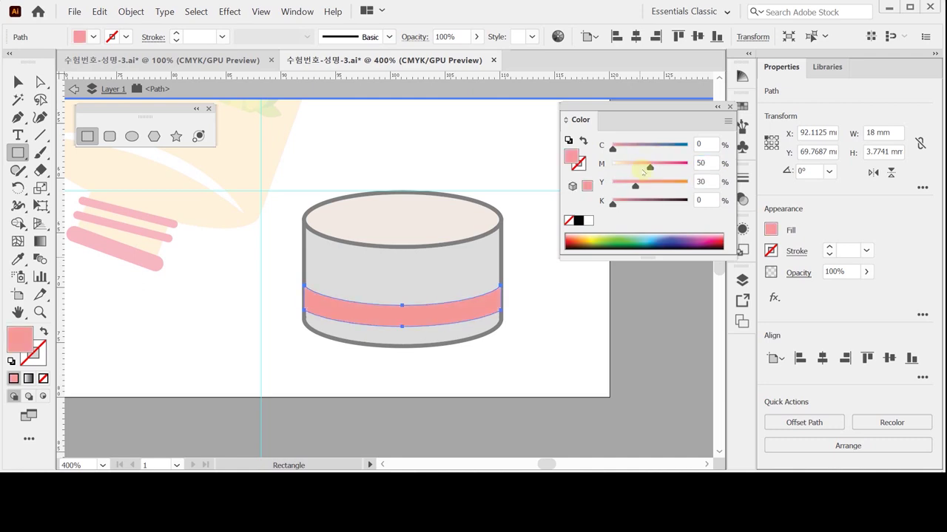
Step: Leave isolation mode and remove the stroke from all the cylindrical container's shapes
key(a)
click(406, 167)
key(Escape)
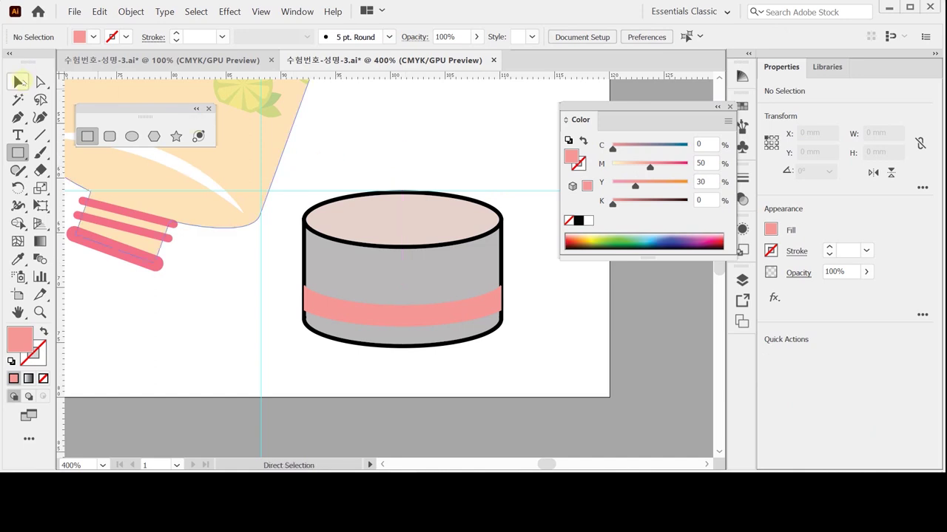
click(18, 82)
click(436, 312)
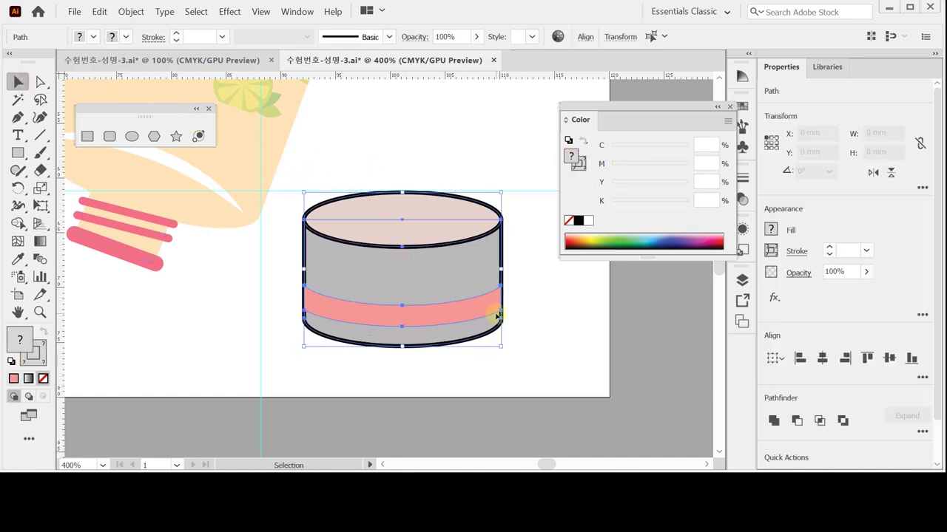
click(578, 163)
click(569, 221)
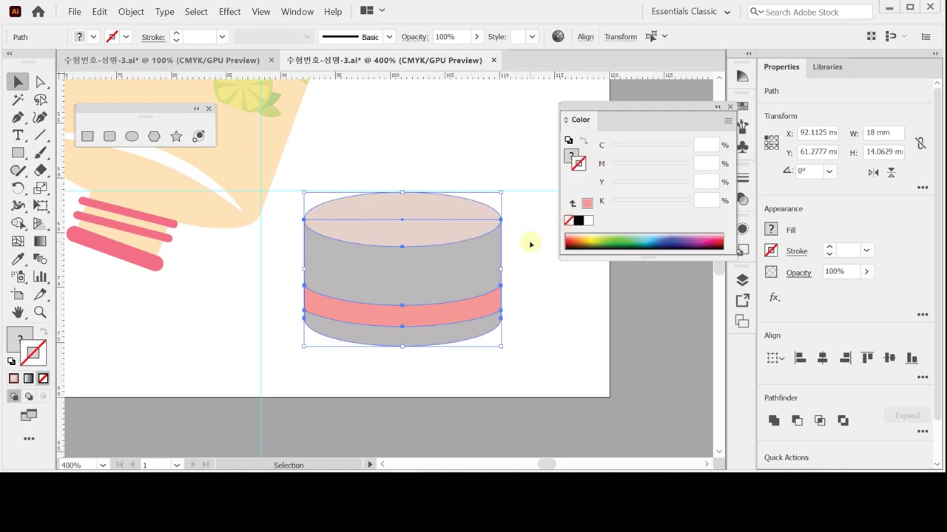
click(535, 239)
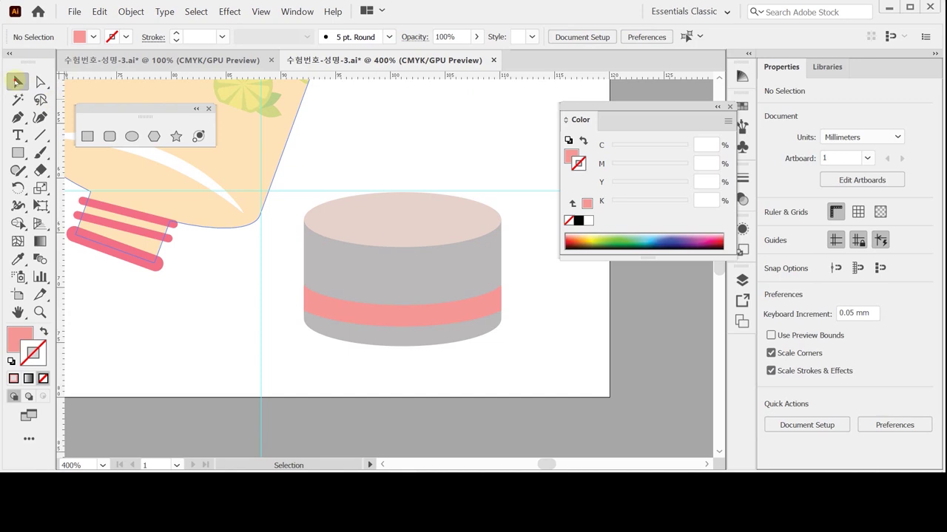
Step: Move the whole container left so its left edge meets the vertical guide beside the tube, keeping its original height on the artboard
drag(306, 186, 441, 279)
drag(437, 283, 411, 281)
click(451, 154)
click(418, 278)
shift+click(407, 308)
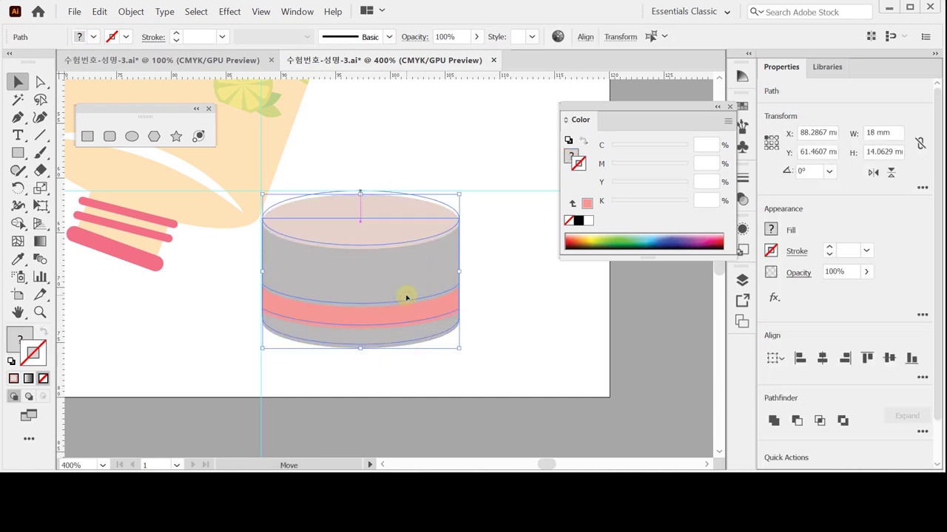
drag(408, 308, 403, 300)
Step: Save the document and reset the Essentials Classic workspace
key(ctrl)
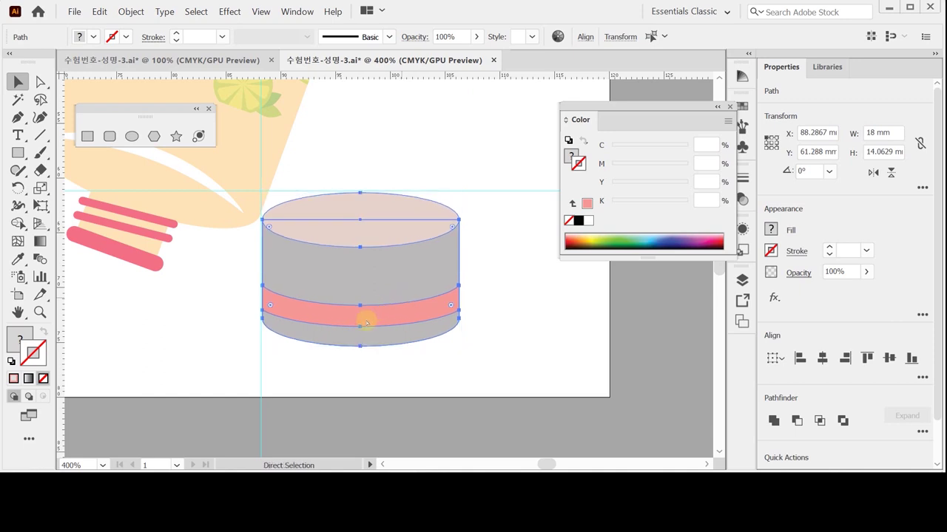
key(ctrl+s)
click(510, 344)
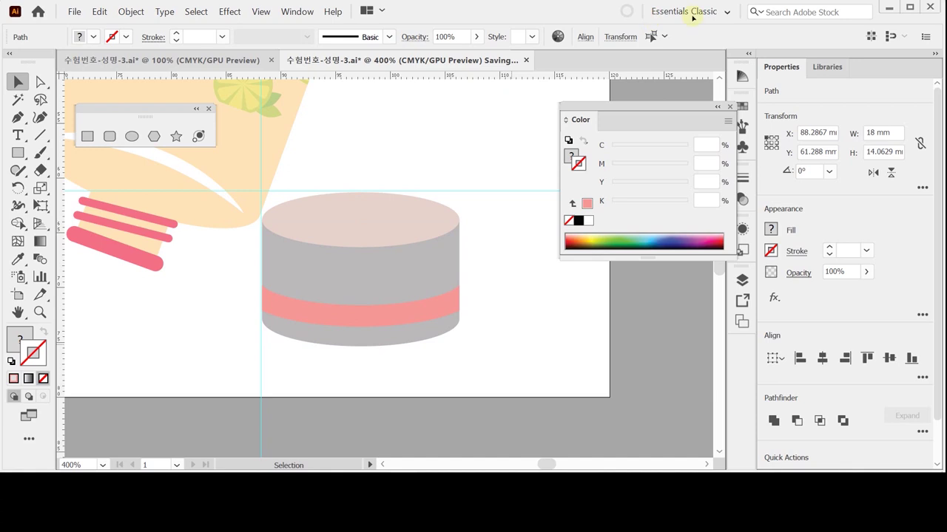
click(691, 13)
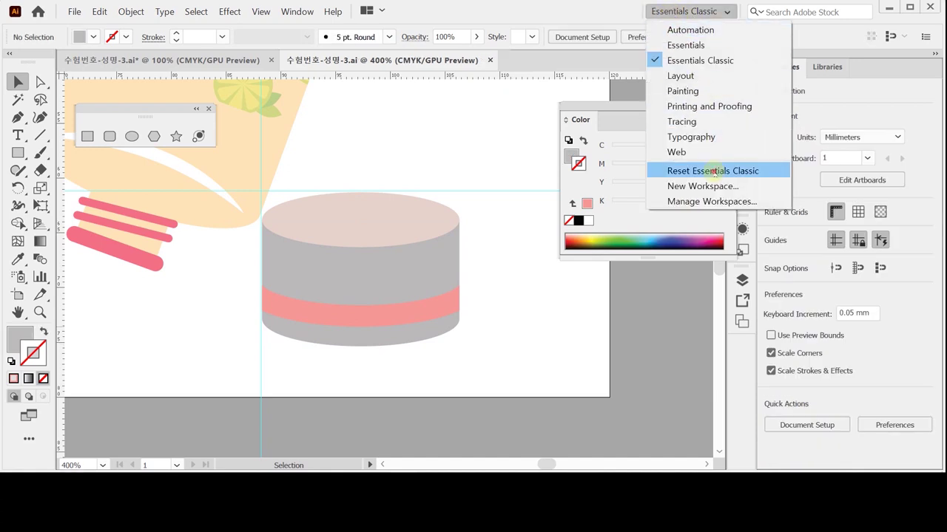
click(713, 171)
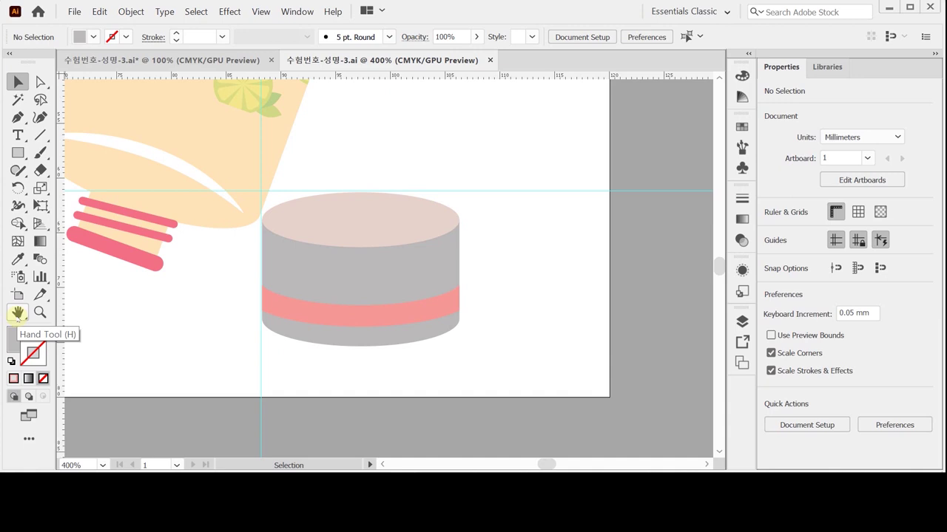
Step: Fit the whole artboard in the window and hide the guides
click(18, 314)
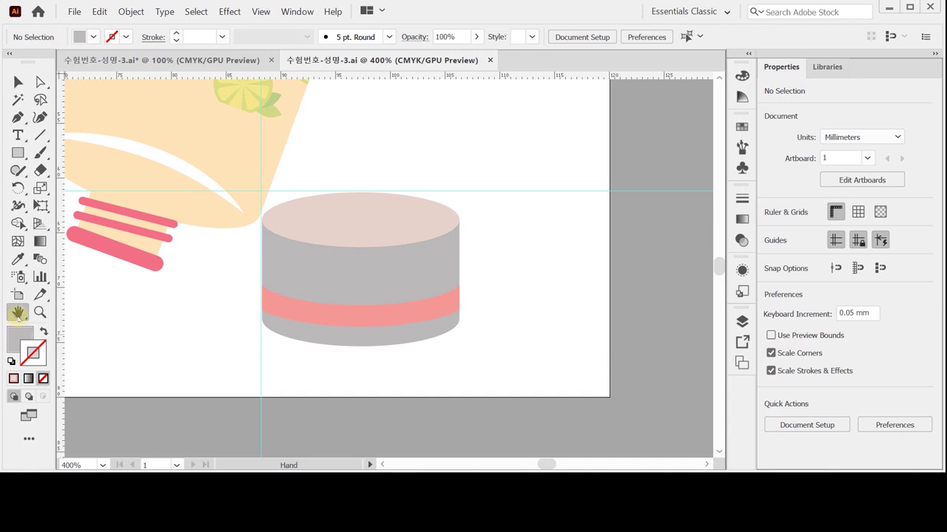
double_click(18, 313)
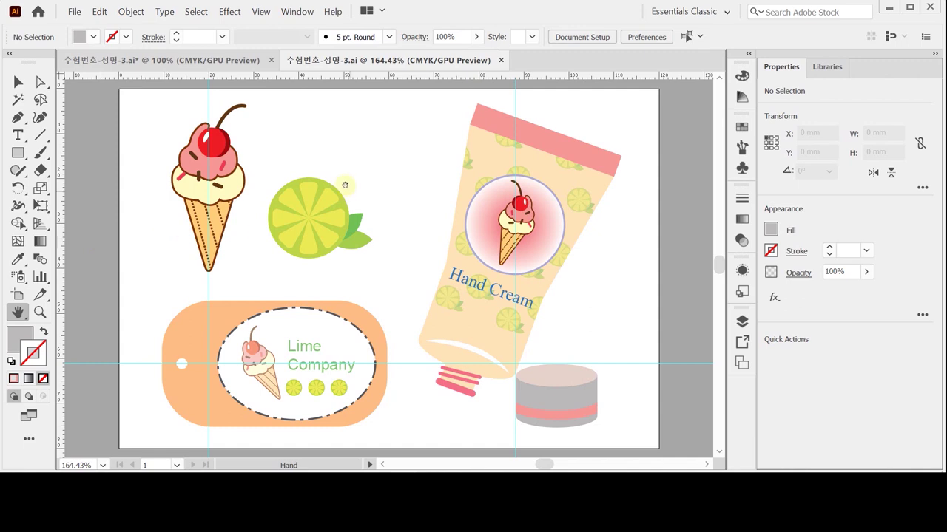
right_click(346, 151)
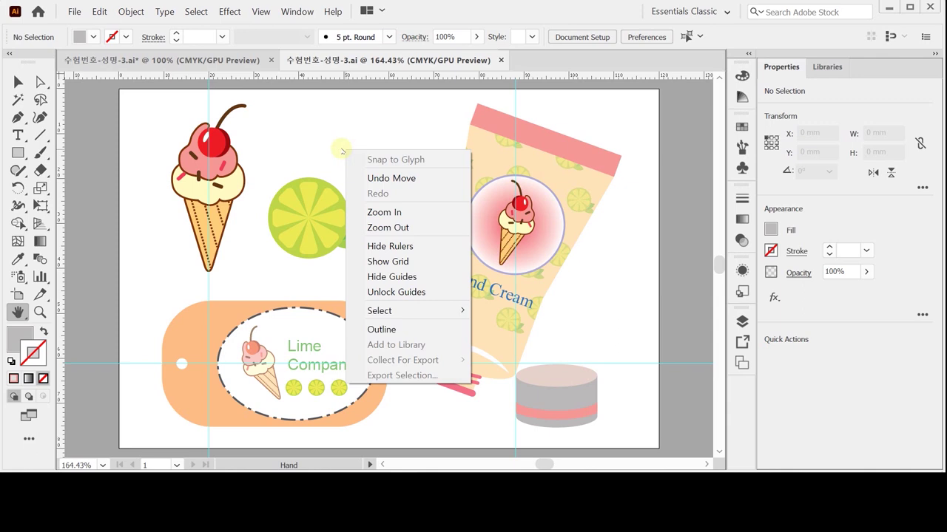
click(412, 277)
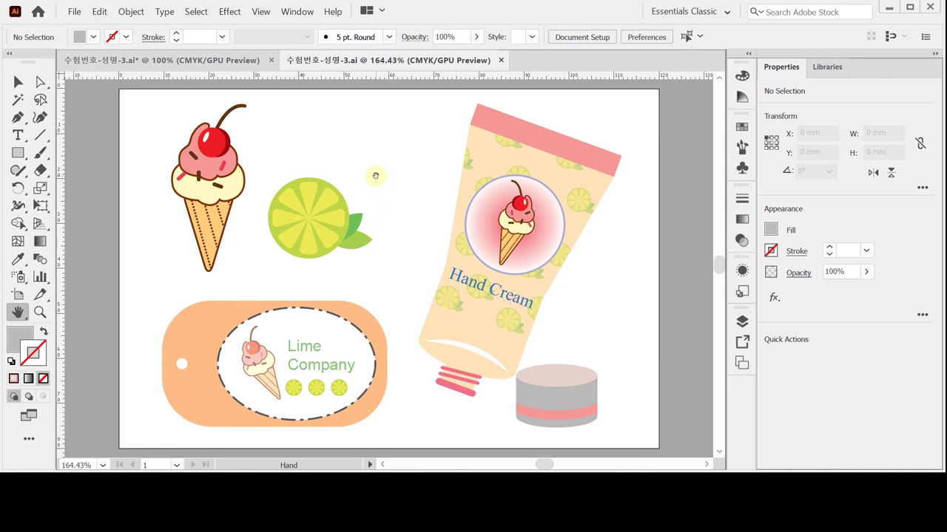
Step: Save the artwork as 수험번호-성명-3.ai in the GTQ folder, replacing the existing file, in Illustrator 2020 format with PDF compatibility
click(73, 11)
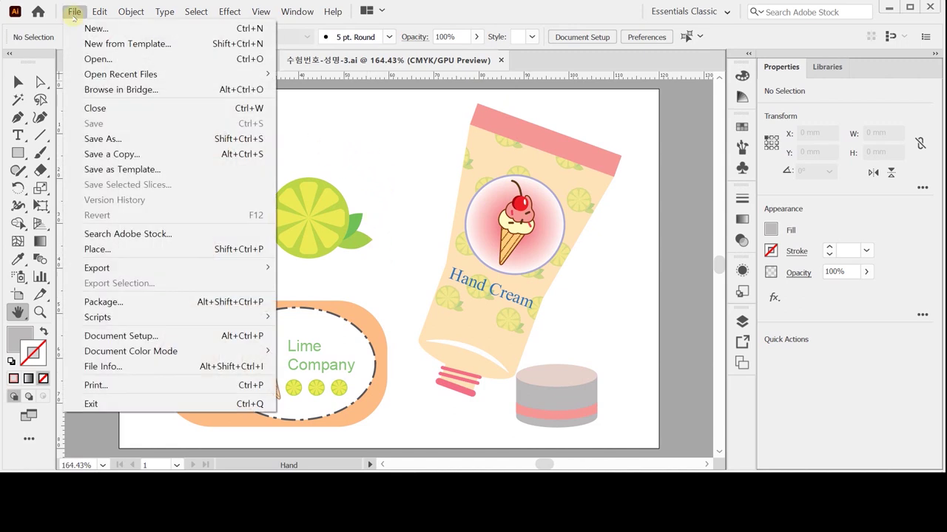
click(104, 138)
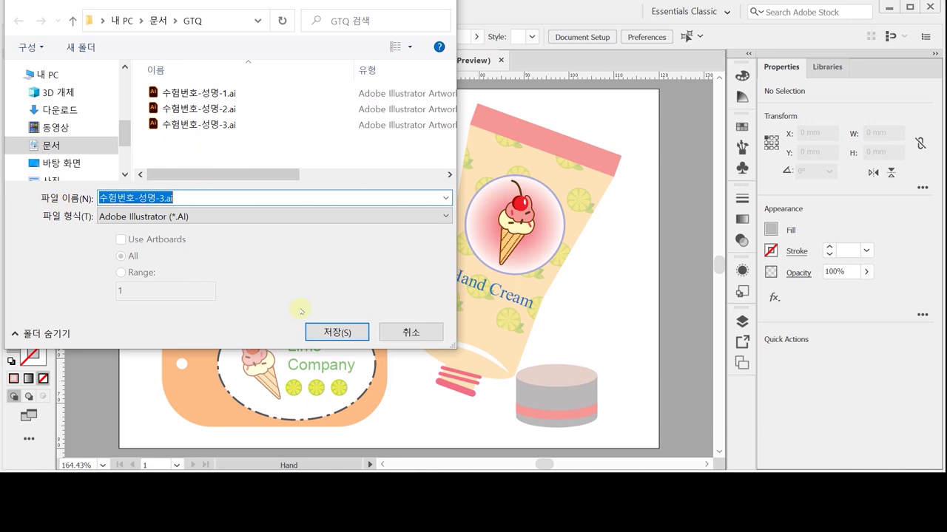
click(337, 333)
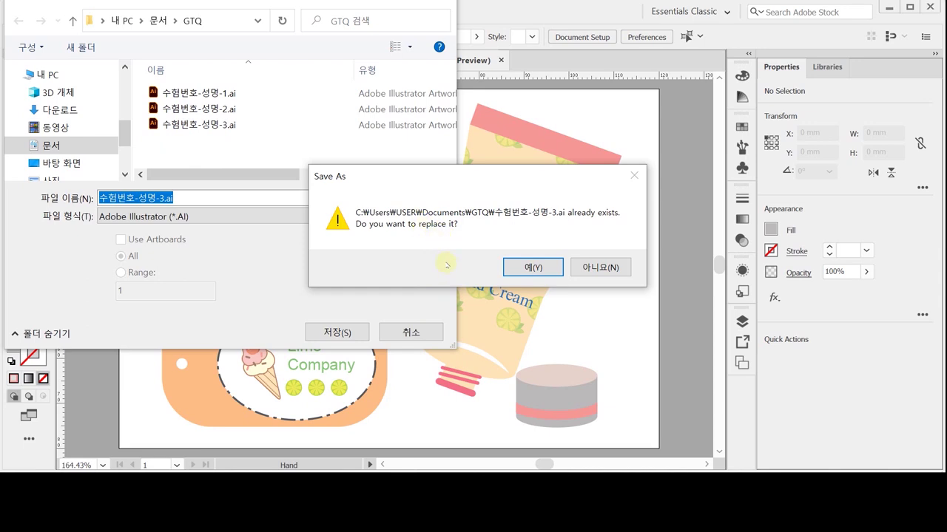
click(532, 268)
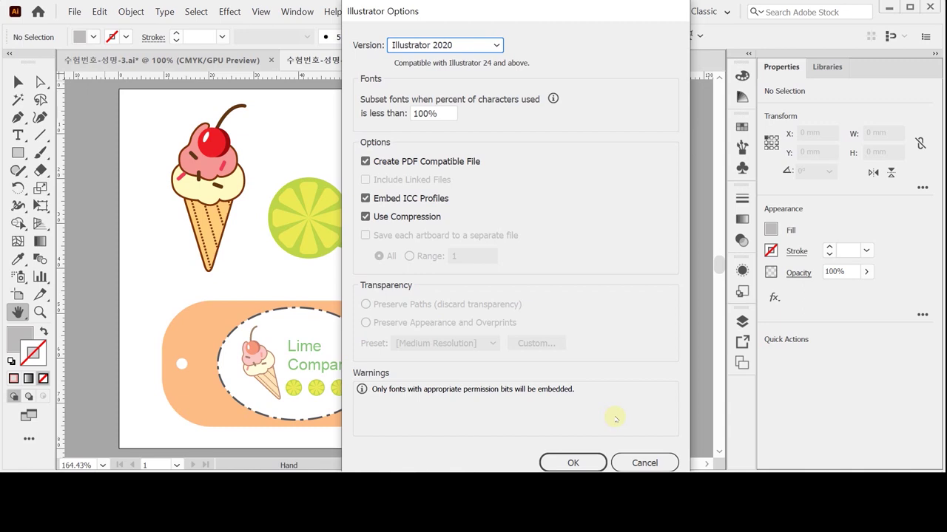
click(571, 463)
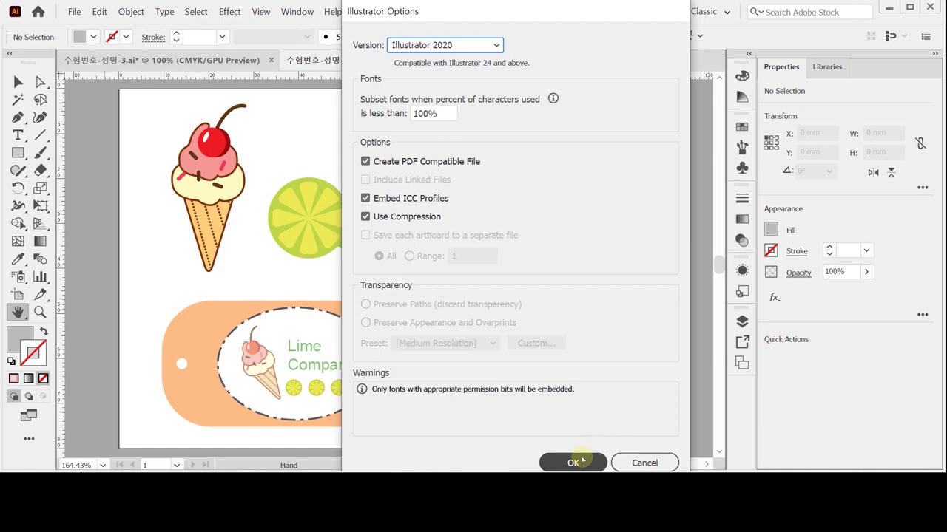